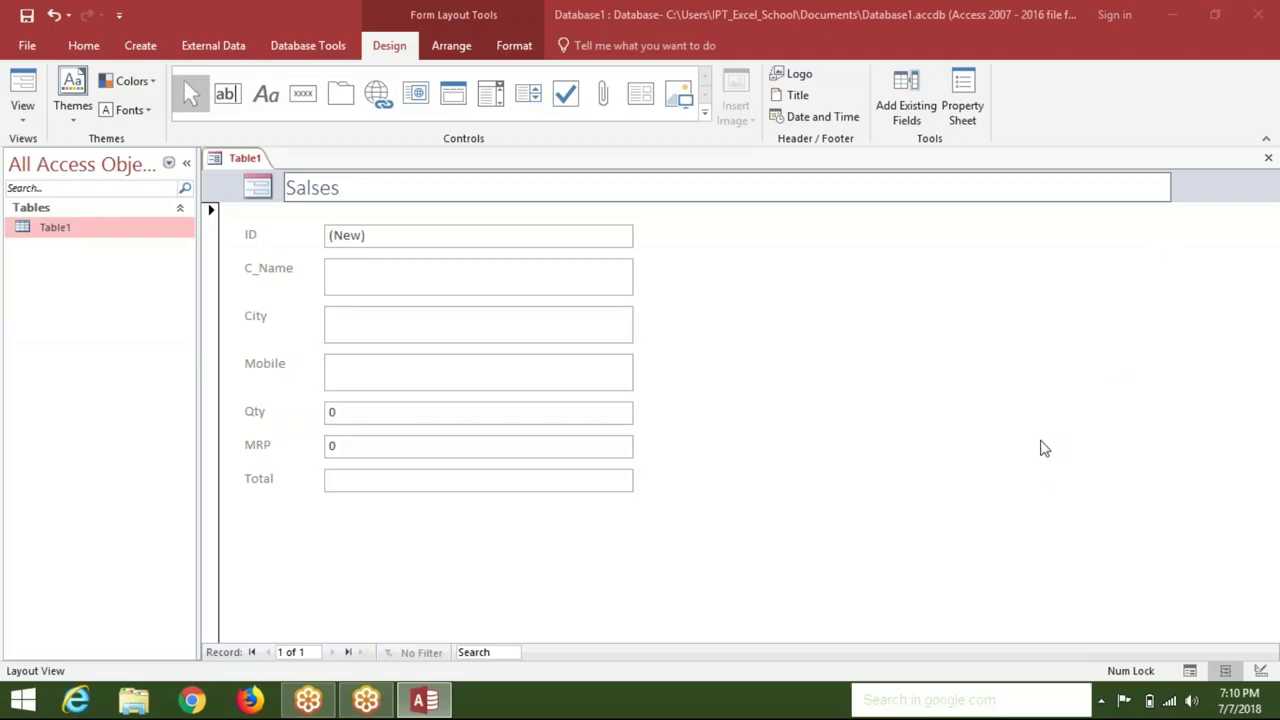
Extend the form title label from 'Salses' to 'Salses Qty Dtails', correcting the typo.
click(1043, 450)
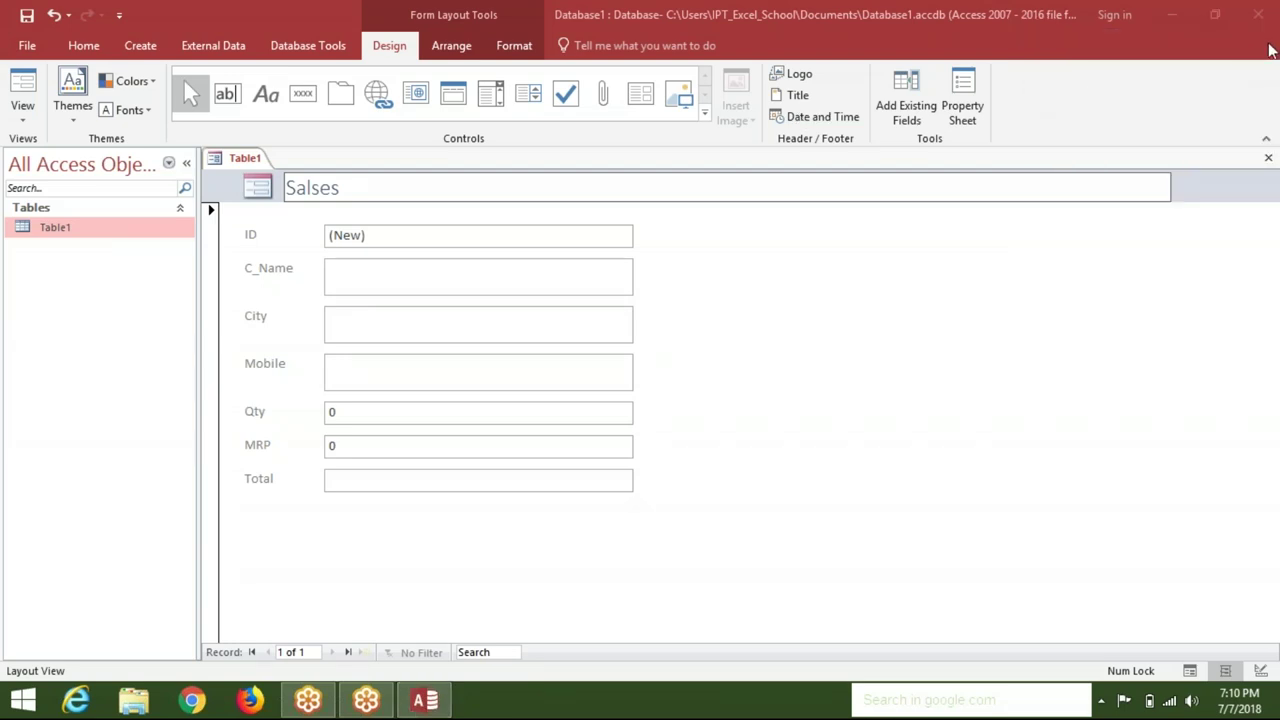
click(610, 192)
text(Qty)
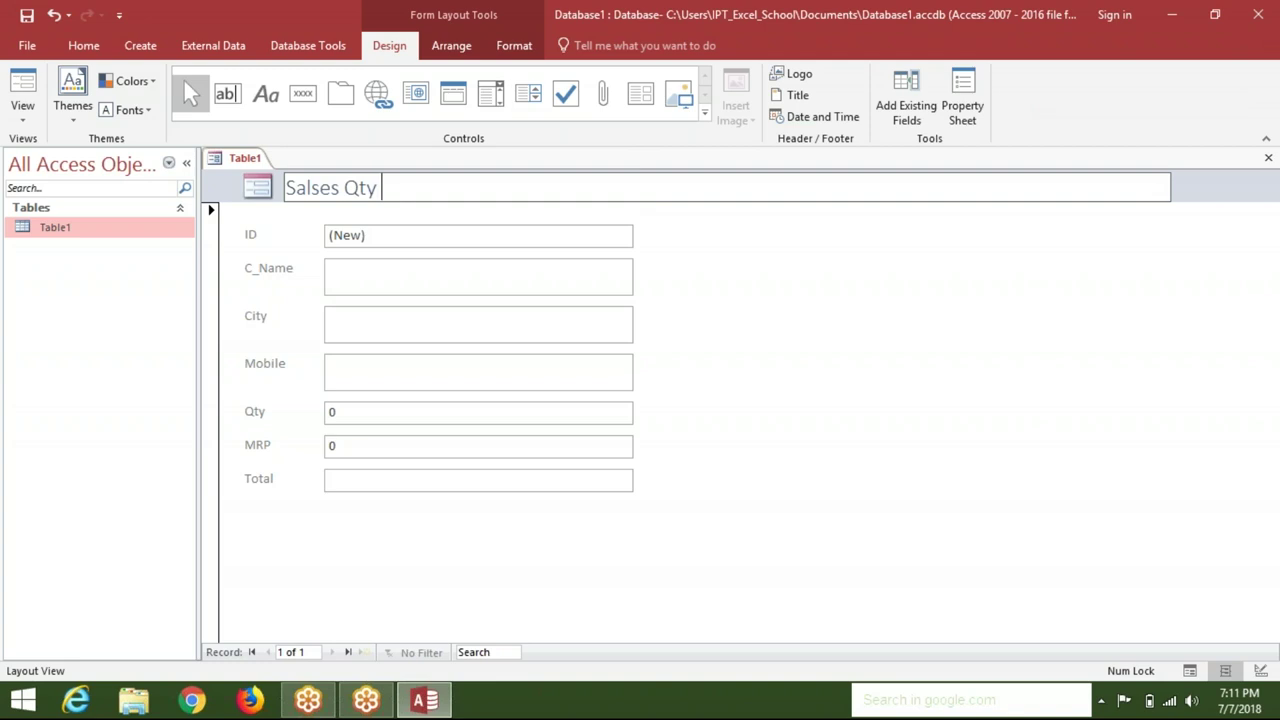
text( Dtails)
key(BackSpace)
key(BackSpace)
key(BackSpace)
key(BackSpace)
text(ails)
key(Return)
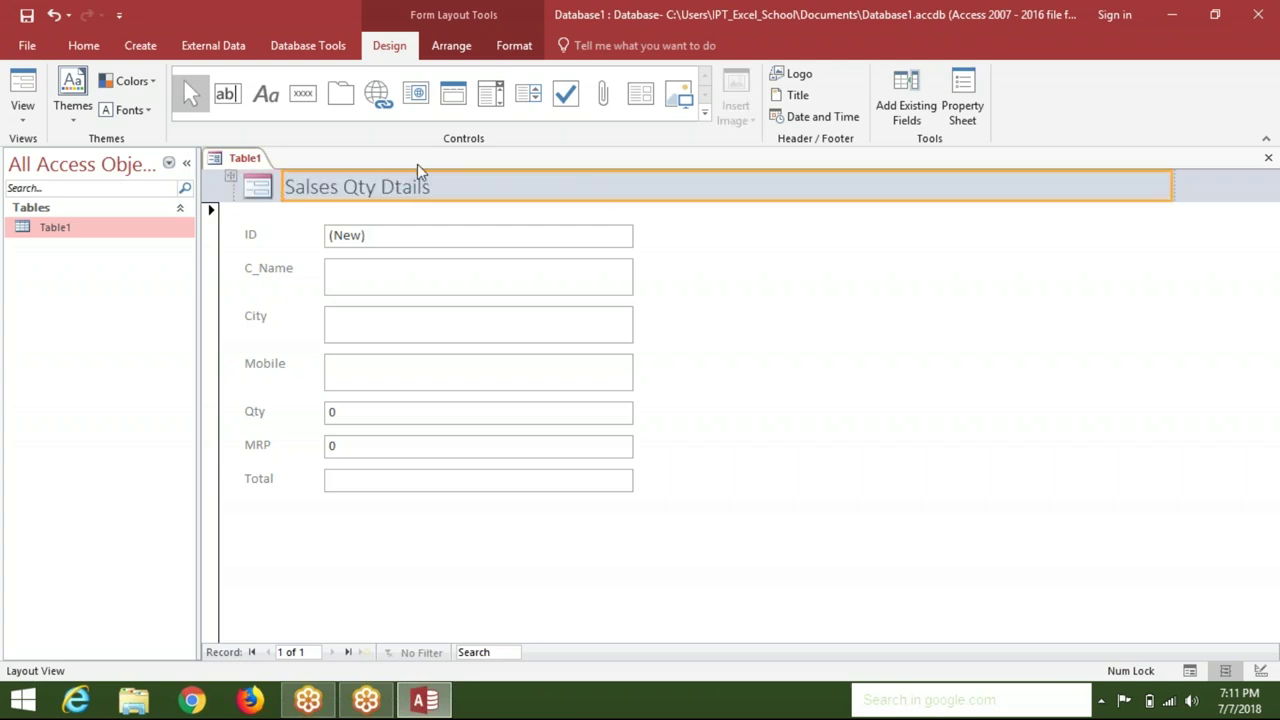
Select the header logo and try adding an image control, then cancel it.
click(251, 190)
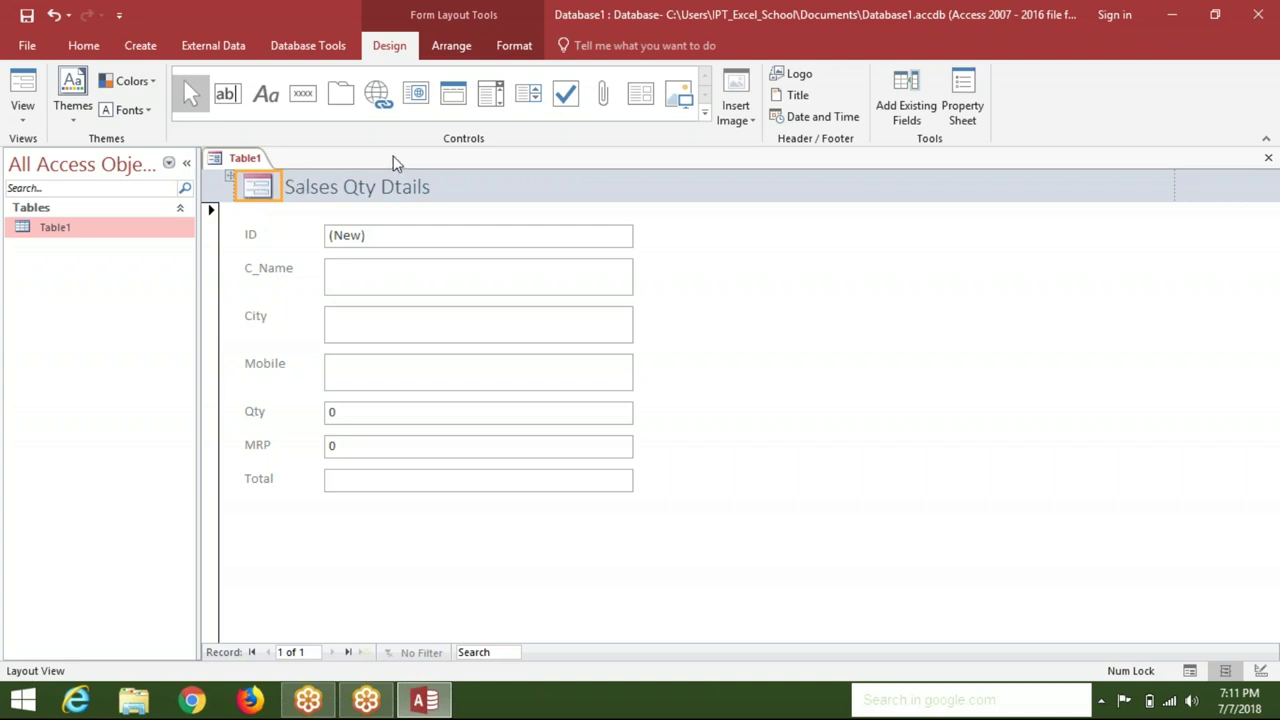
click(704, 114)
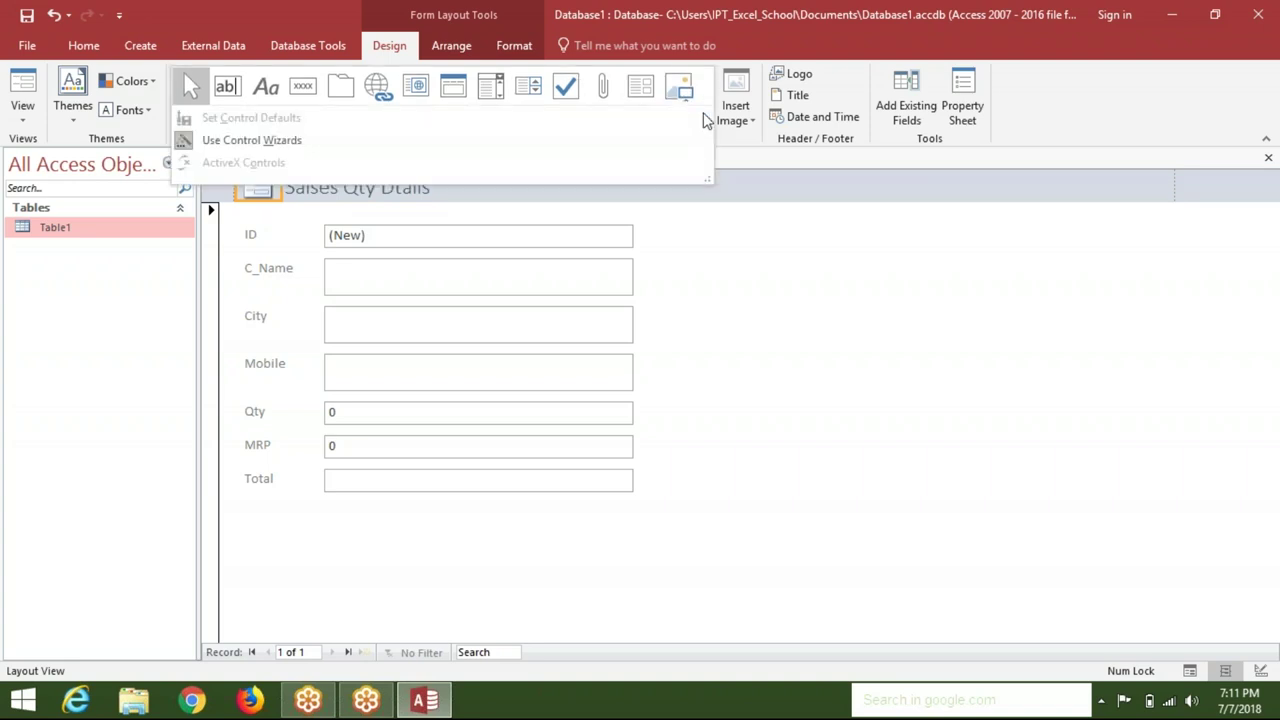
click(677, 93)
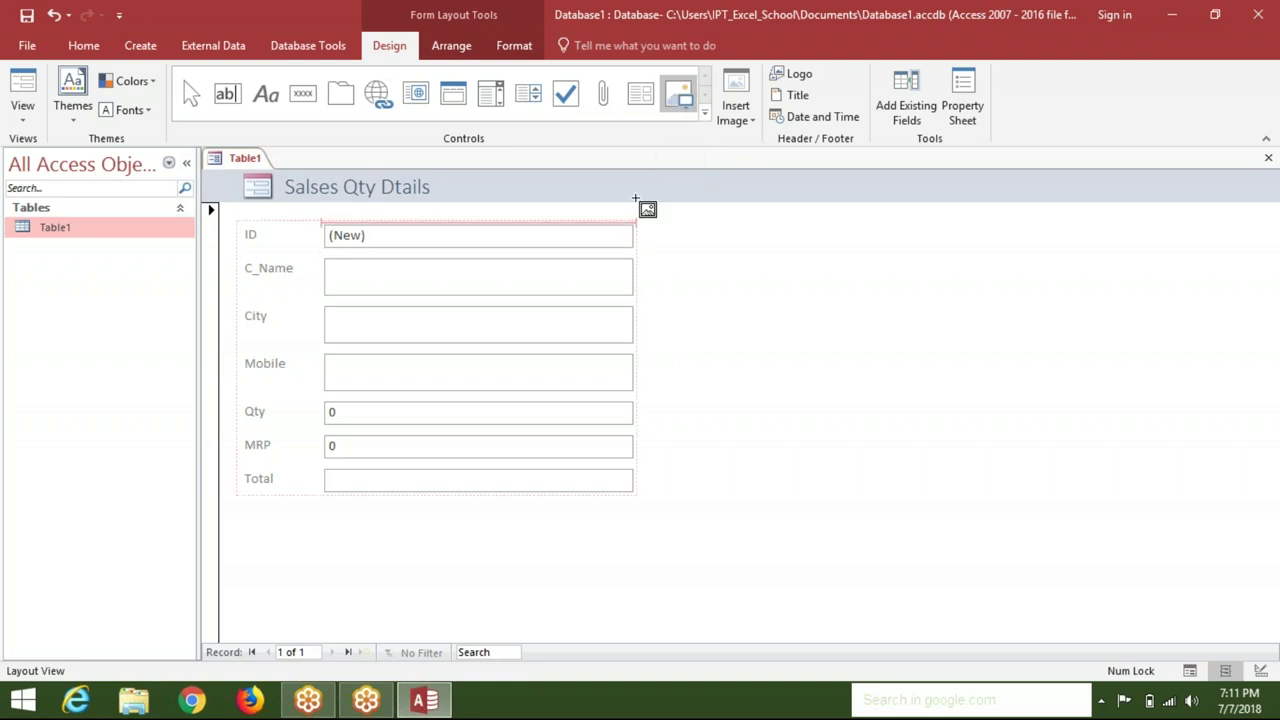
click(680, 100)
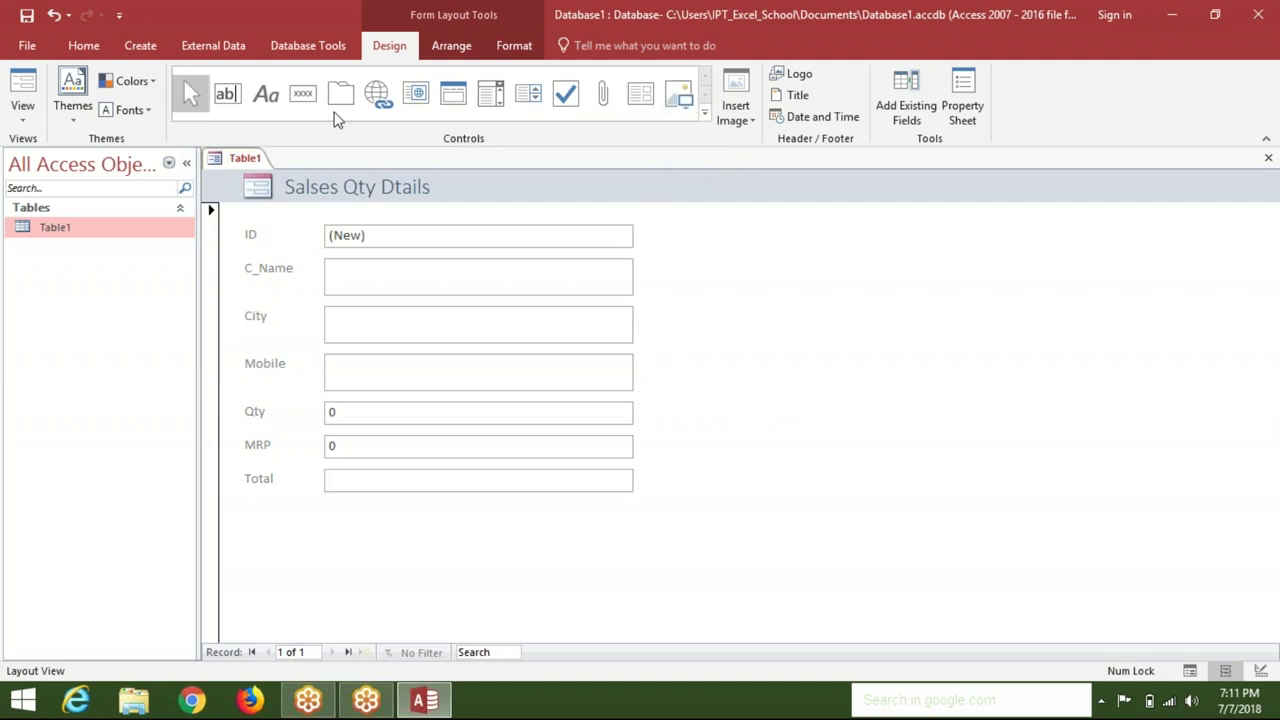
click(193, 97)
Replace the header logo with the bg picture from the Desktop.
click(243, 190)
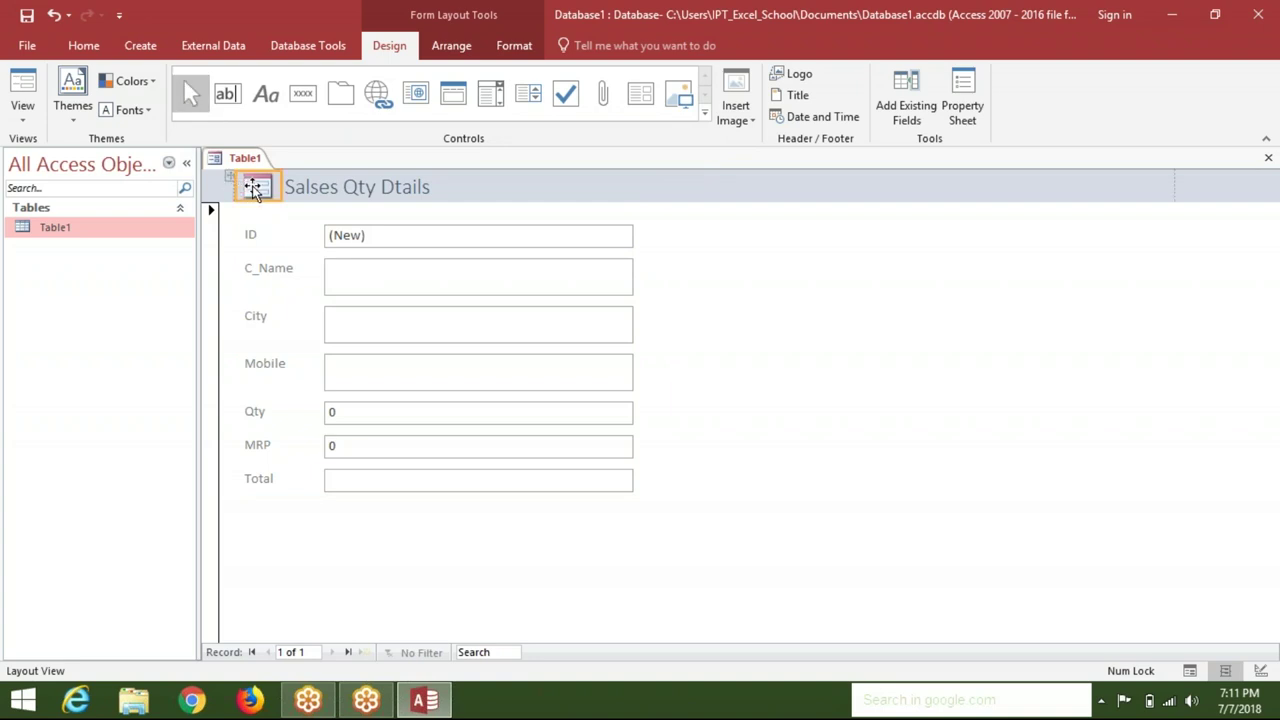
click(746, 95)
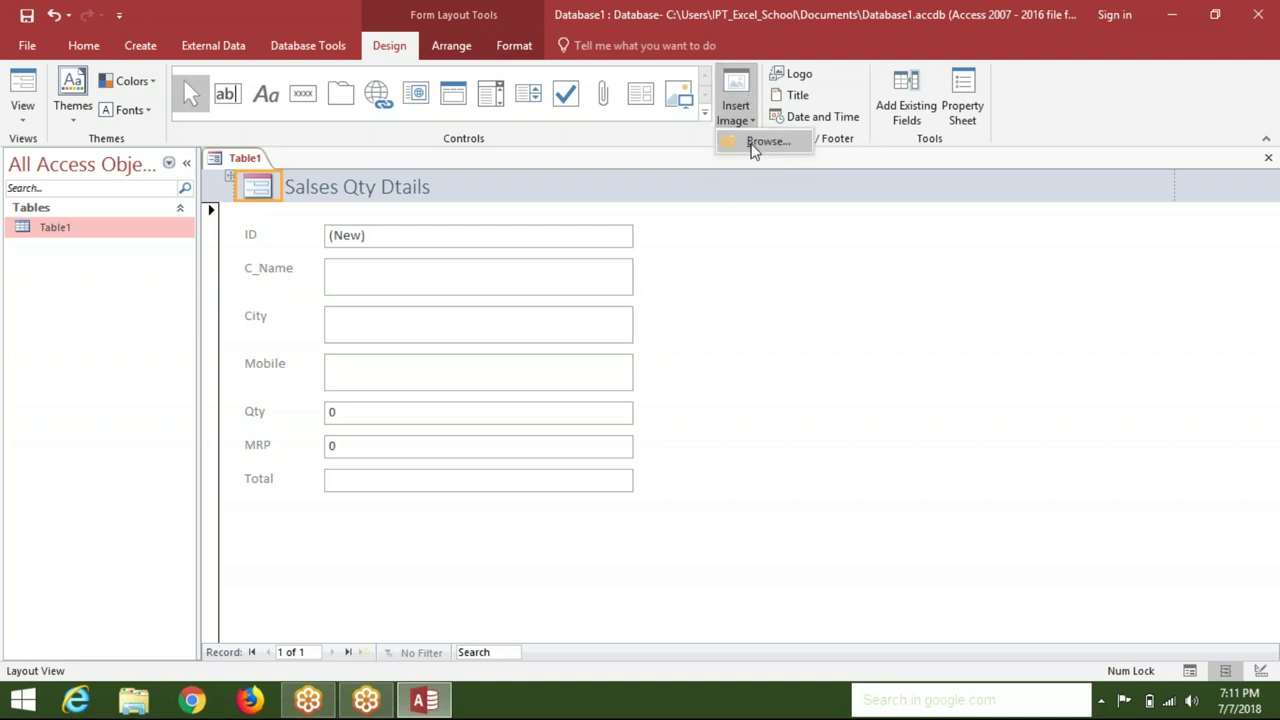
click(754, 143)
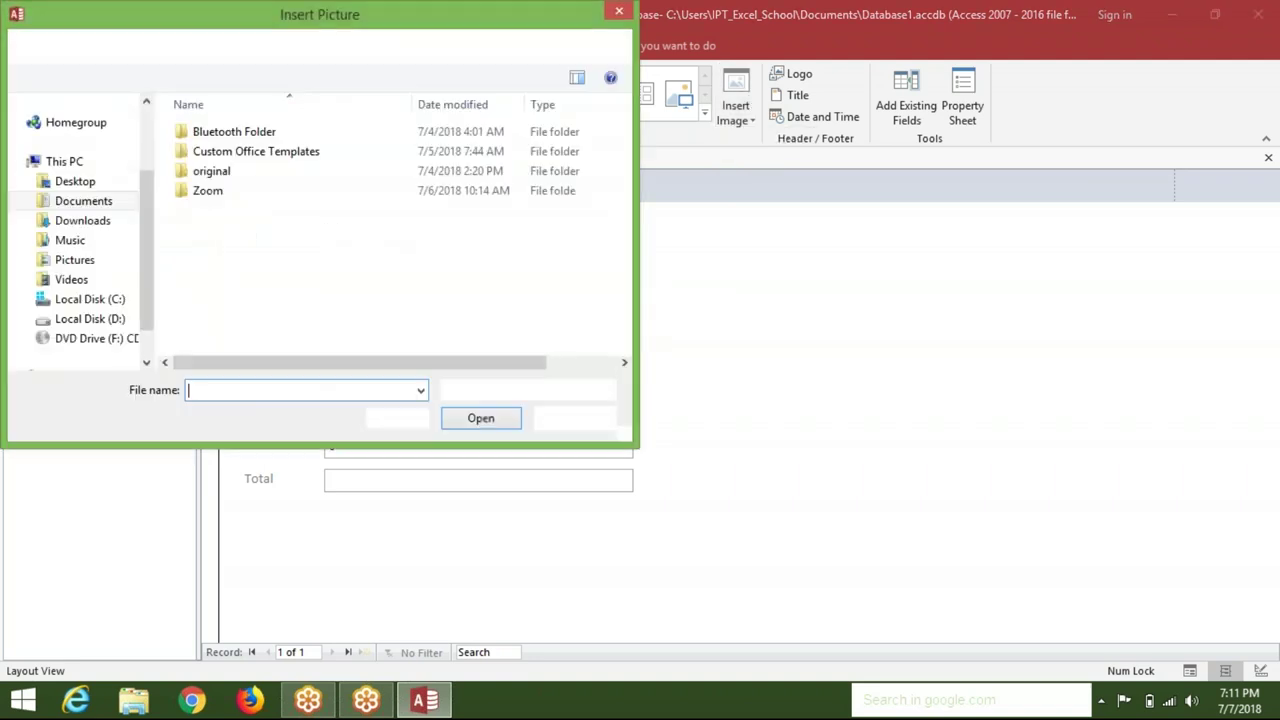
click(100, 185)
click(326, 183)
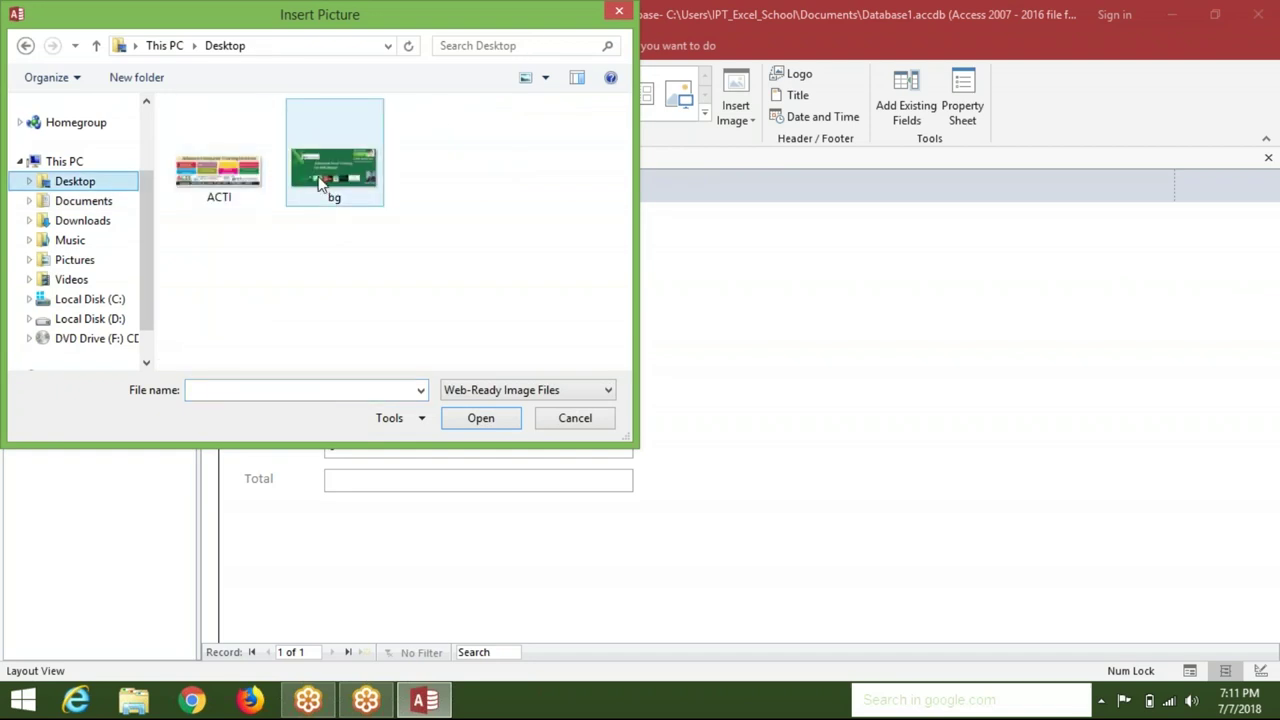
double_click(326, 183)
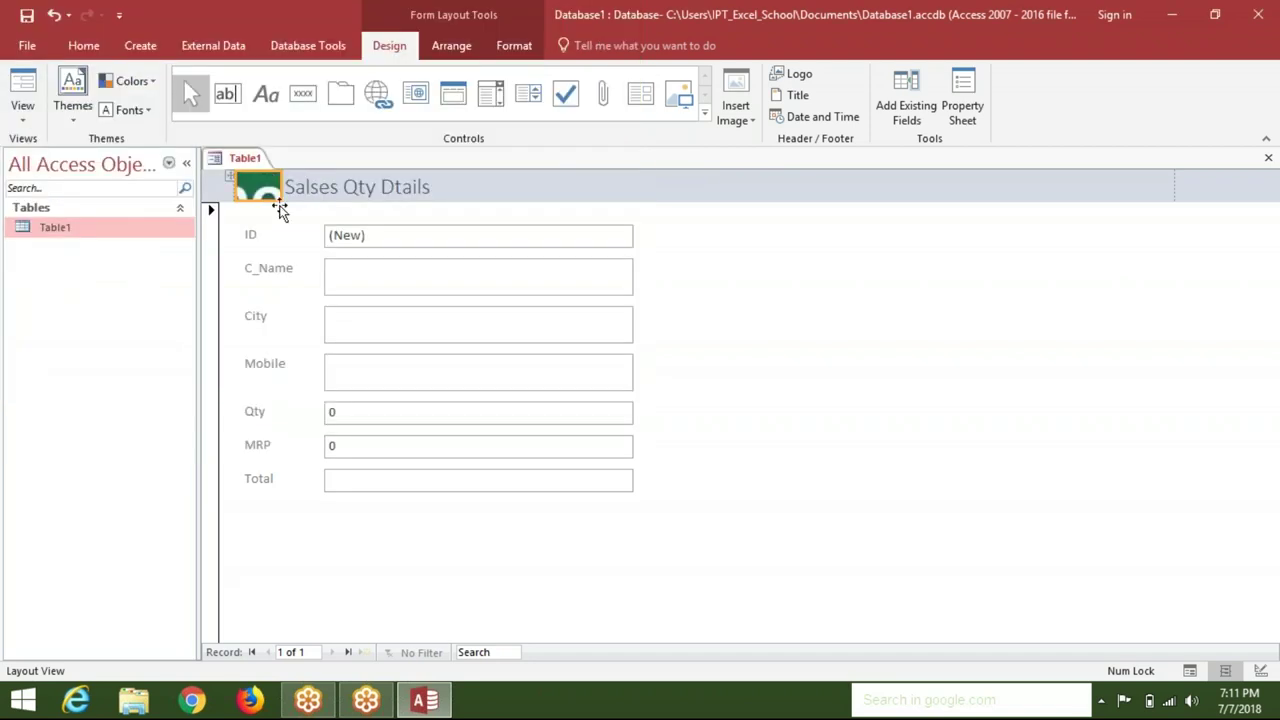
click(840, 374)
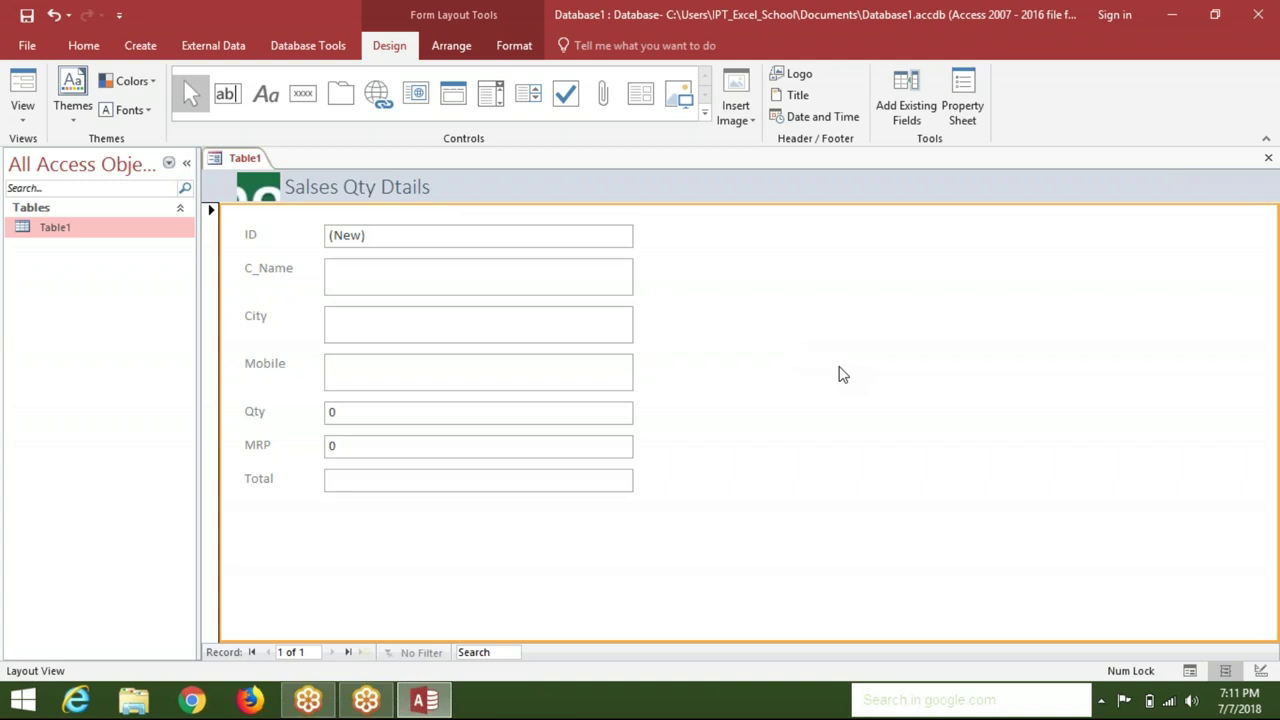
Close the form and save it under the name SForm.
click(1268, 159)
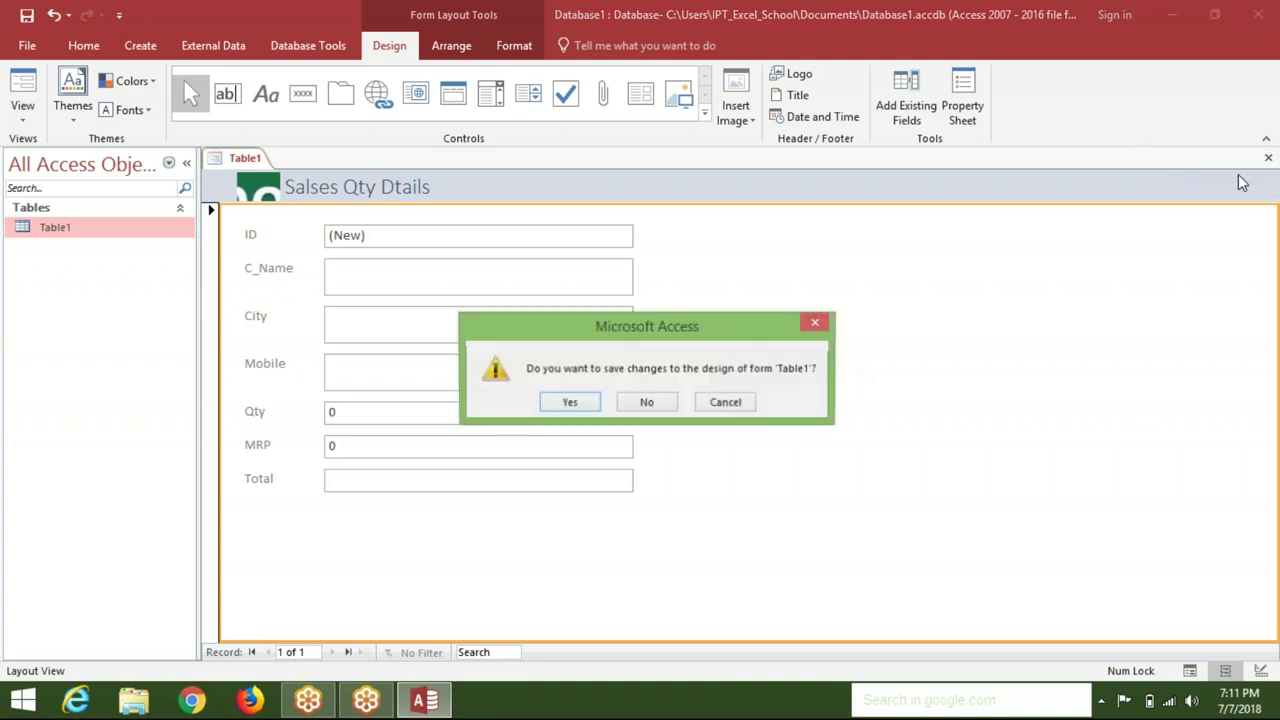
click(569, 402)
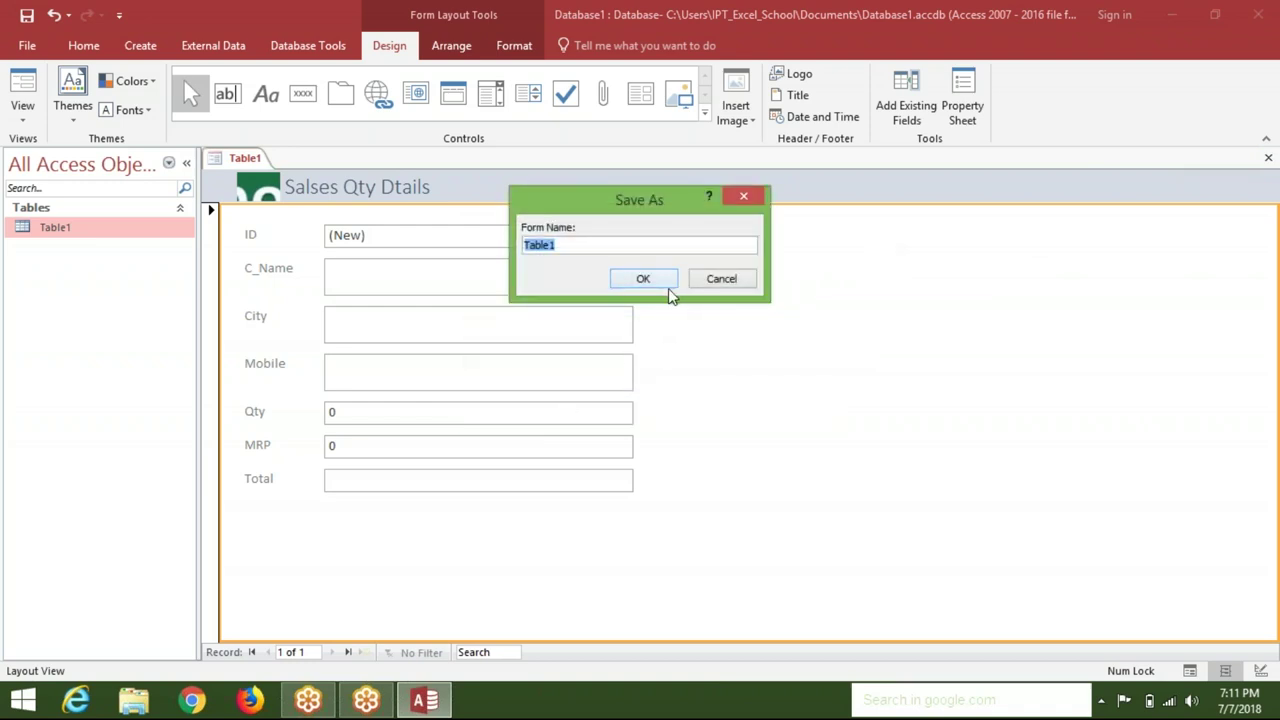
text(SForm)
click(645, 280)
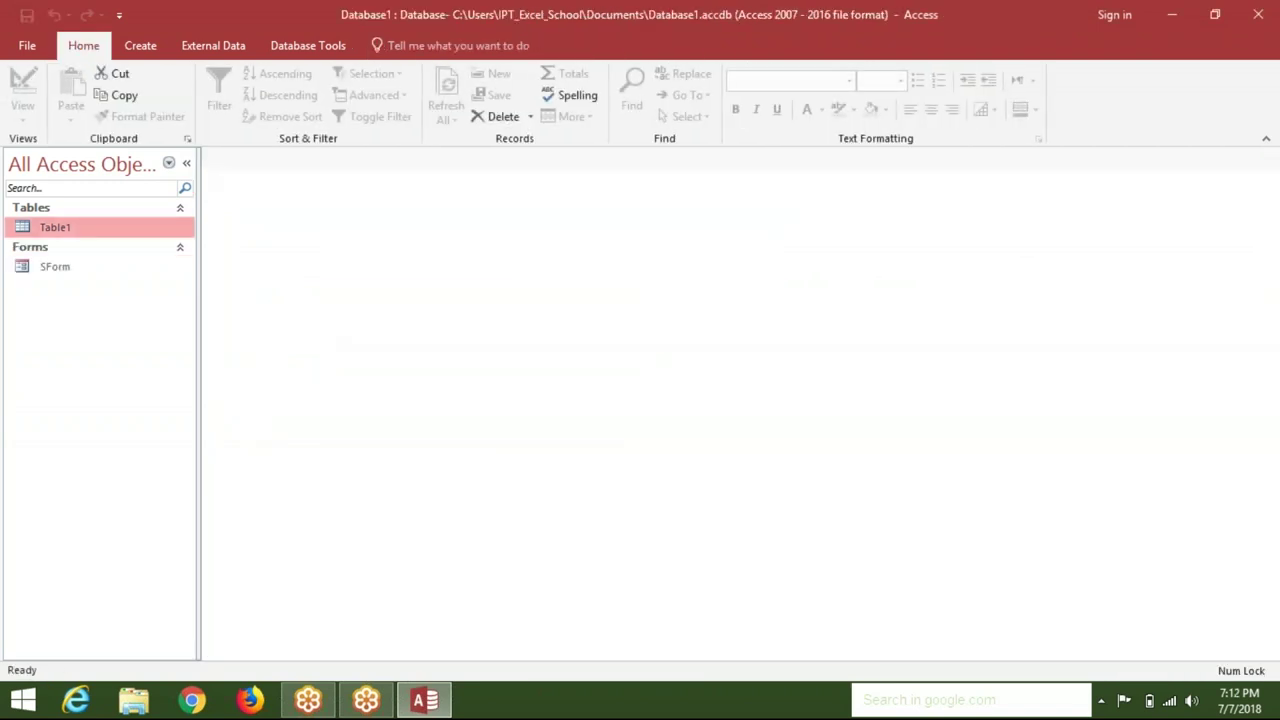
Open SForm and enter the customer's name, city and mobile number for record 1.
double_click(55, 267)
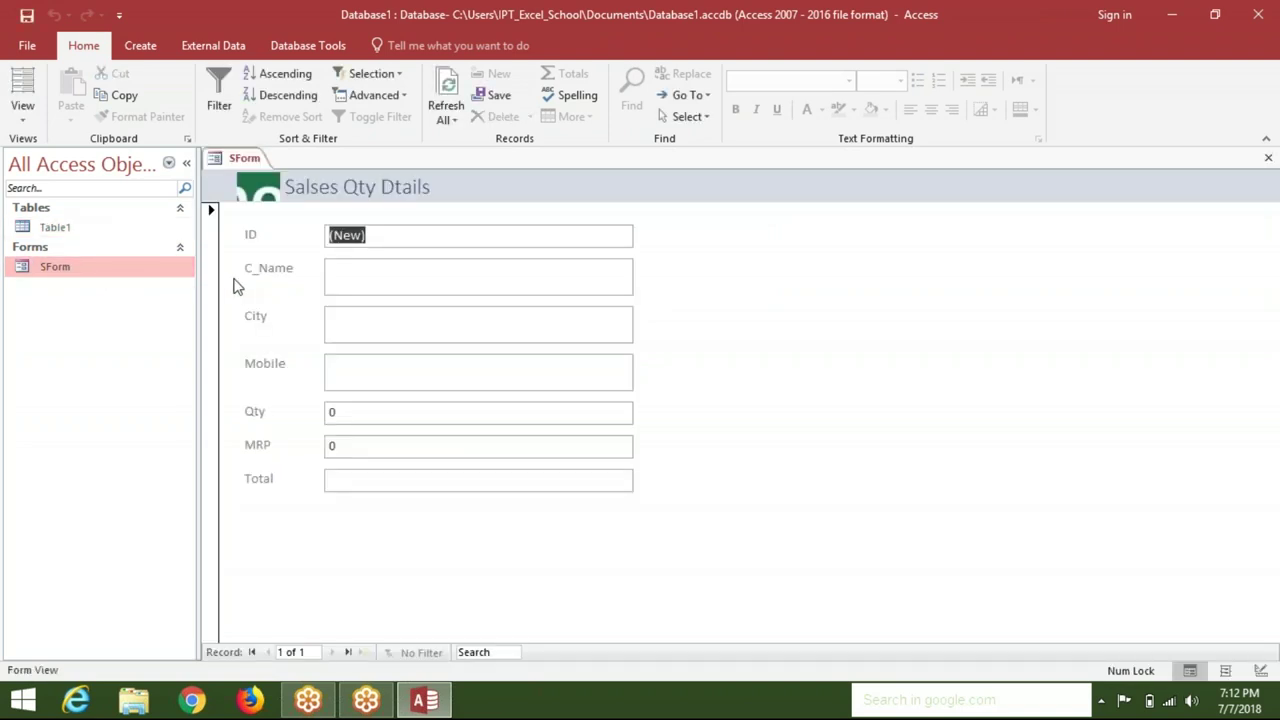
click(332, 272)
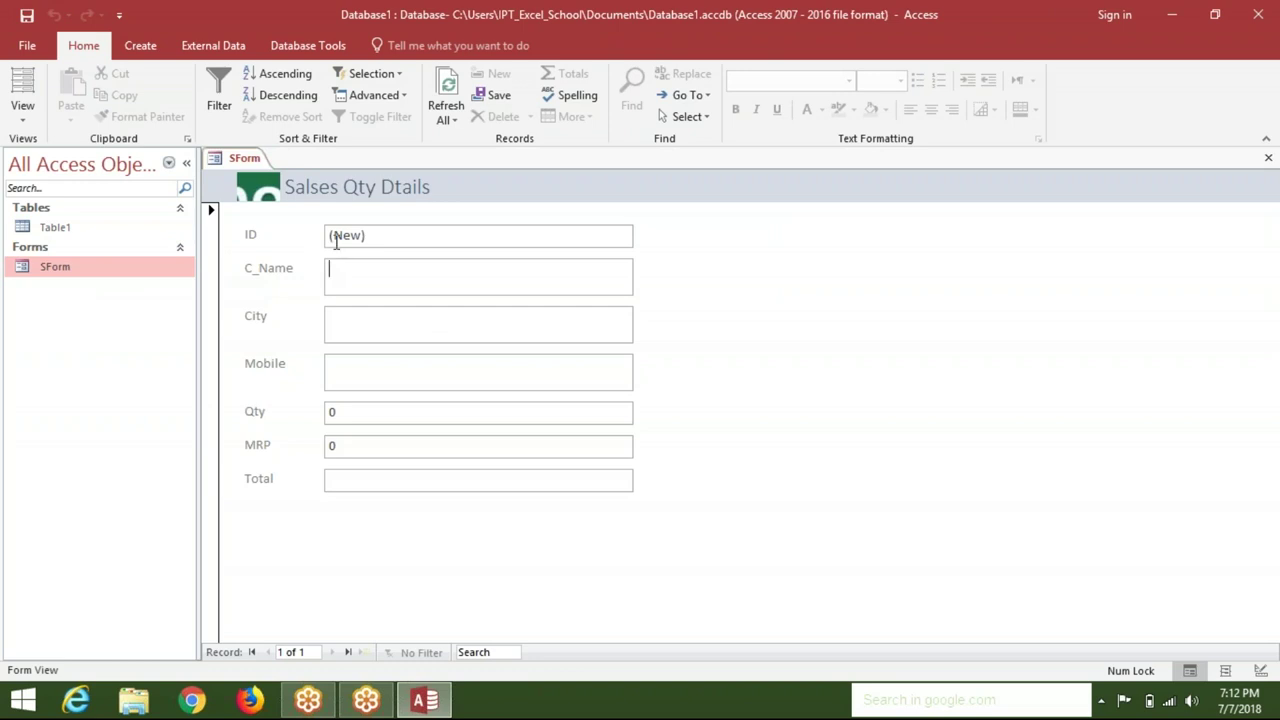
key(Caps_Lock)
click(367, 237)
click(368, 274)
text(PRAK)
key(BackSpace)
key(BackSpace)
key(BackSpace)
key(BackSpace)
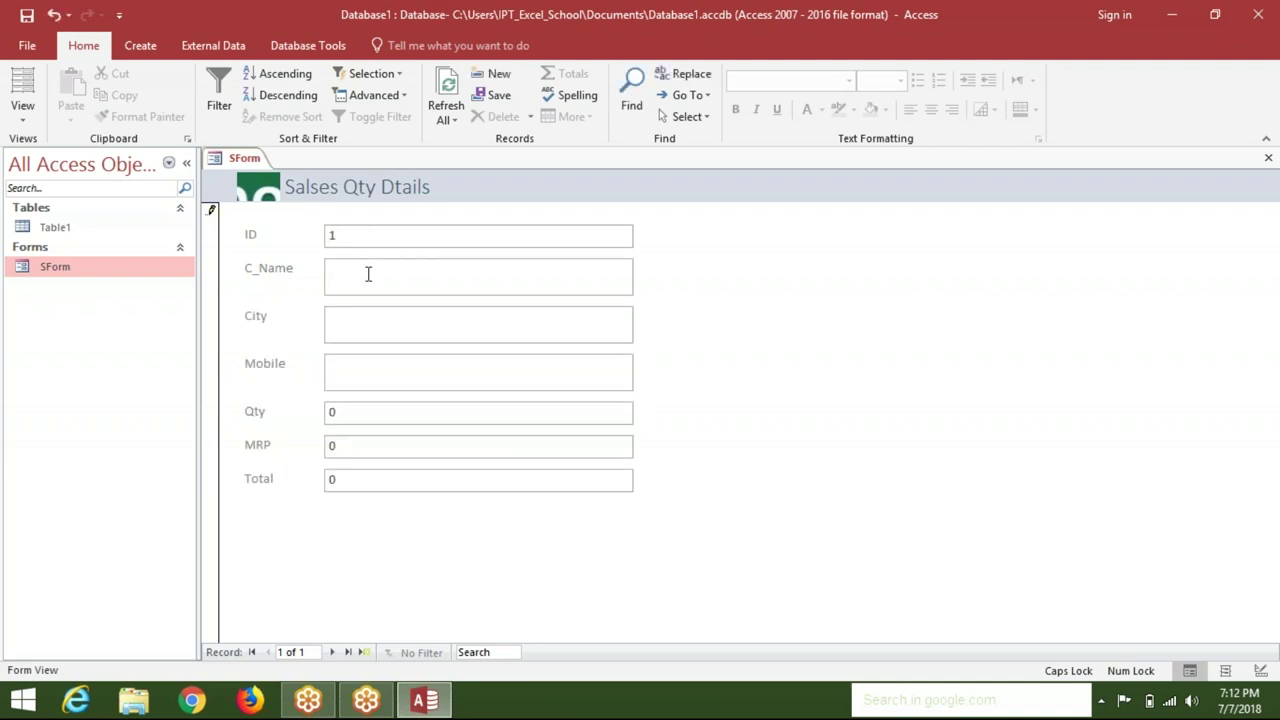
text(PRA)
key(BackSpace)
key(BackSpace)
key(Caps_Lock)
key(BackSpace)
text(Puja)
text(Delhi)
Enter MRP 62 and change Qty from 1 to 2 so Total shows 124.
key(Tab)
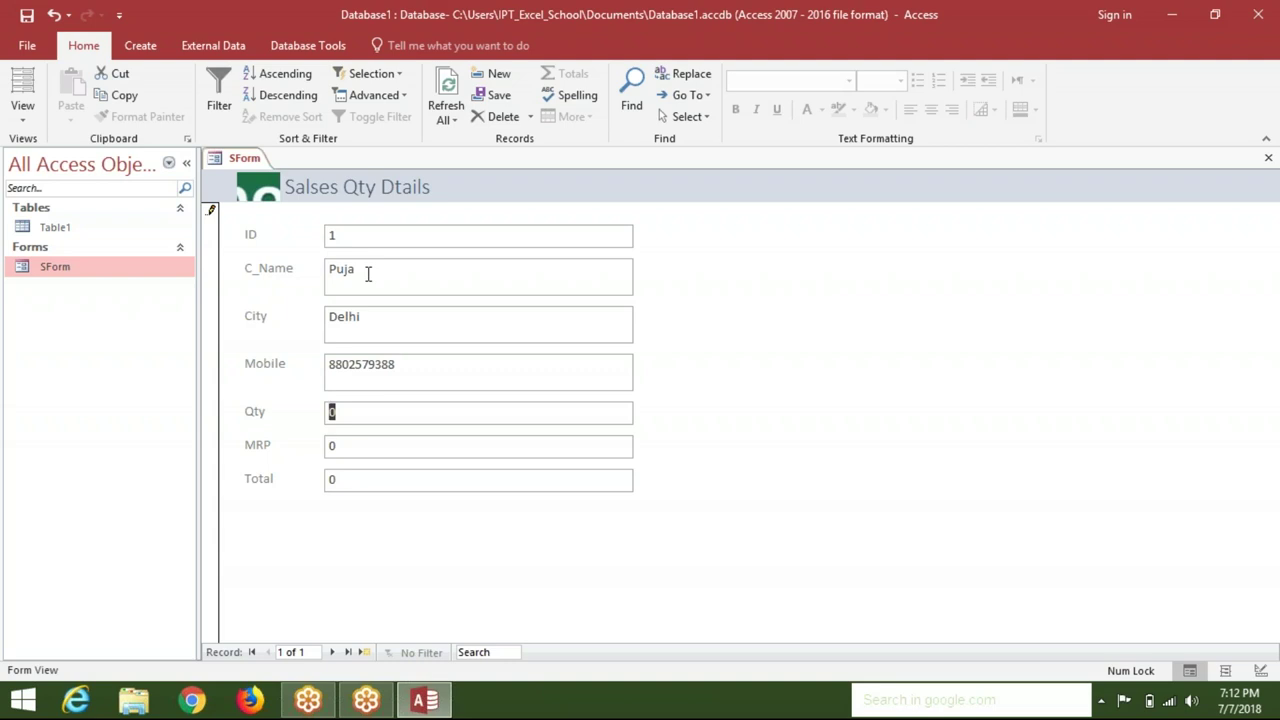
text(1)
key(Tab)
text(62)
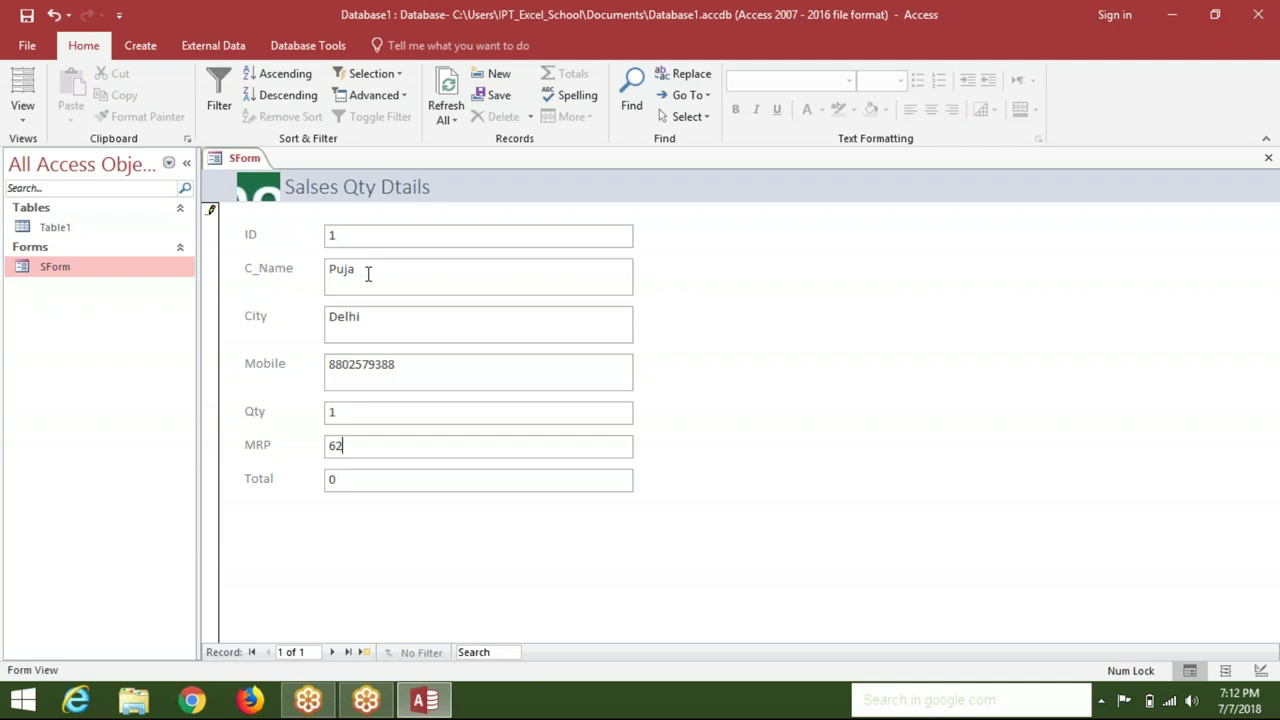
key(Tab)
double_click(345, 416)
text(2)
key(Tab)
click(352, 481)
Close and reopen SForm to confirm record 1 kept Qty 2, MRP 62, Total 124, then close it.
click(1268, 162)
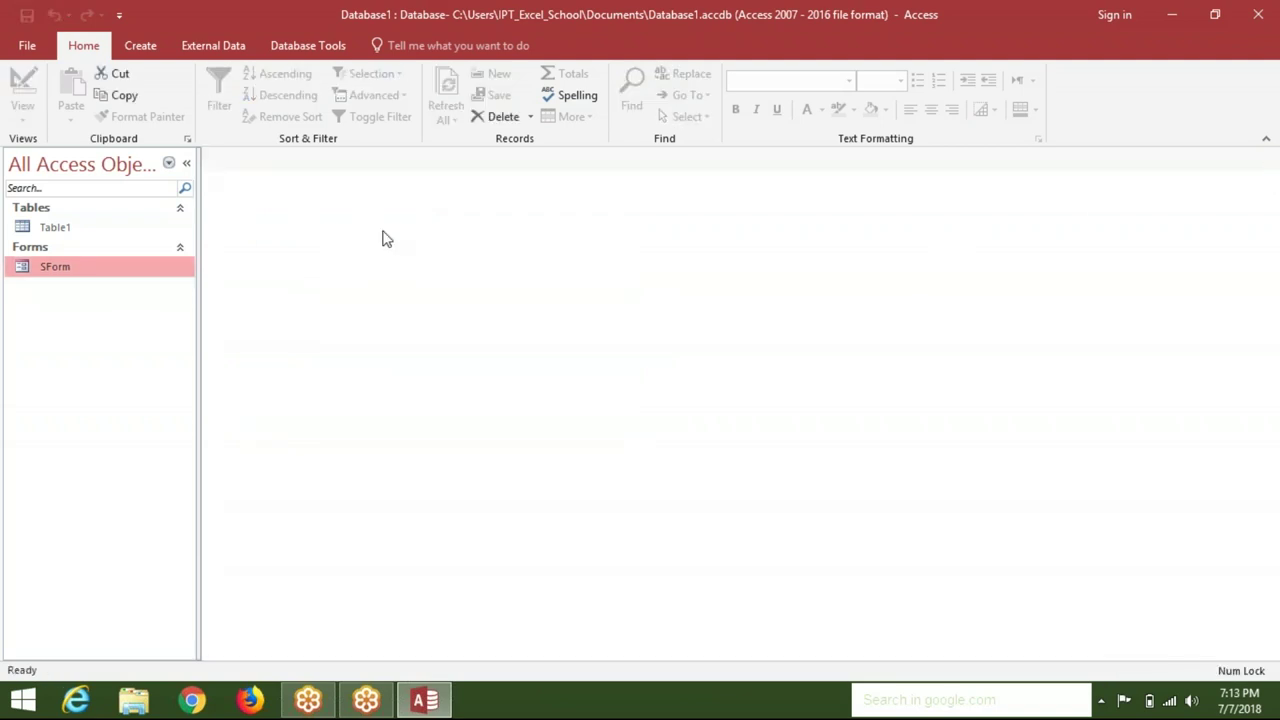
double_click(118, 270)
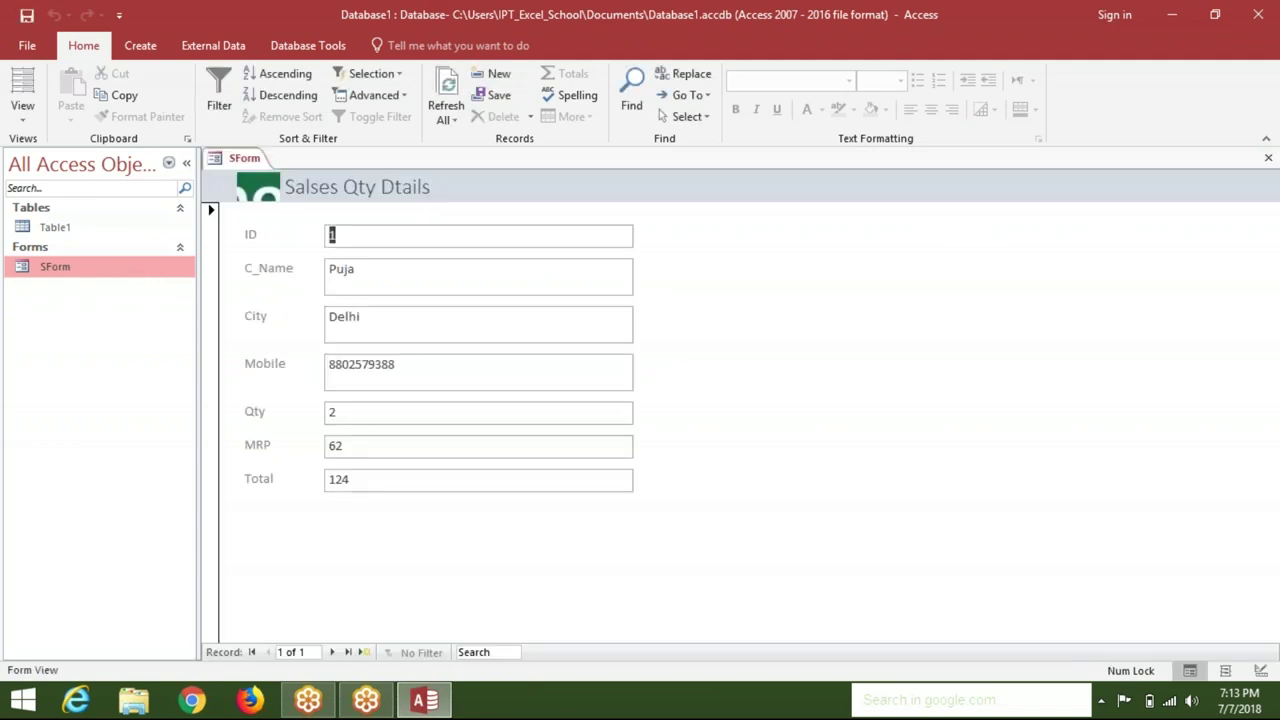
click(372, 233)
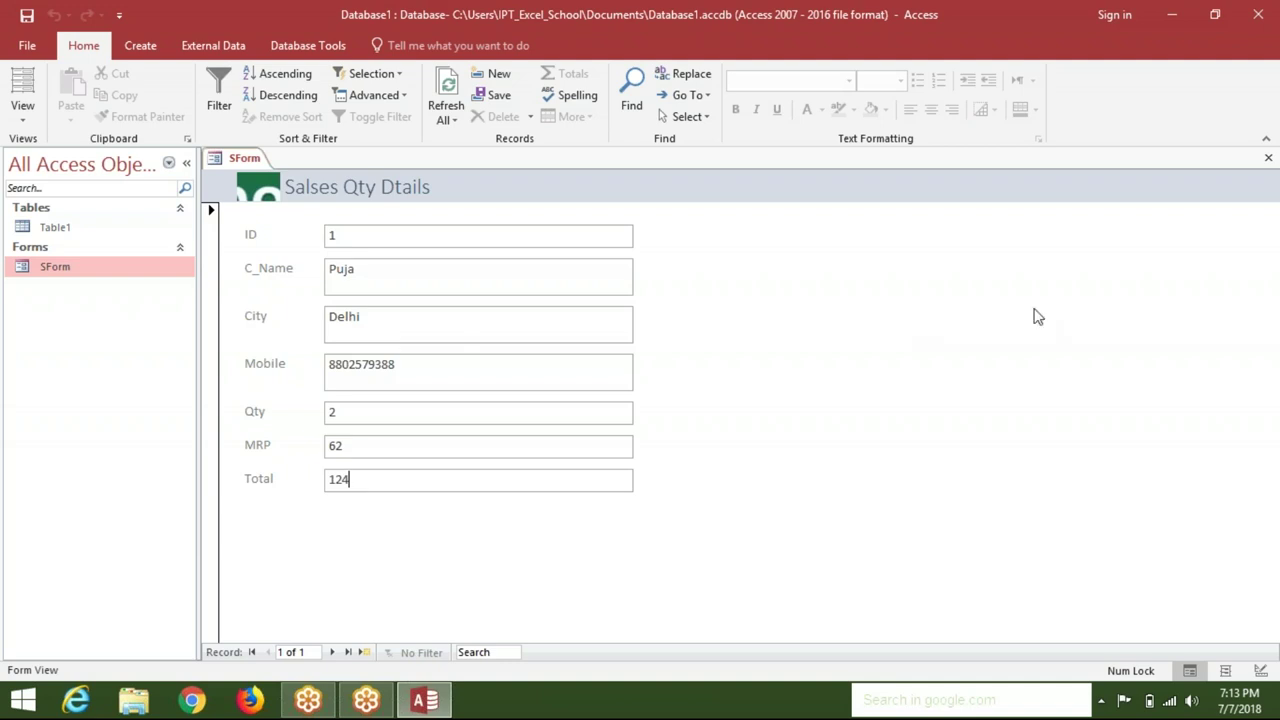
click(1268, 158)
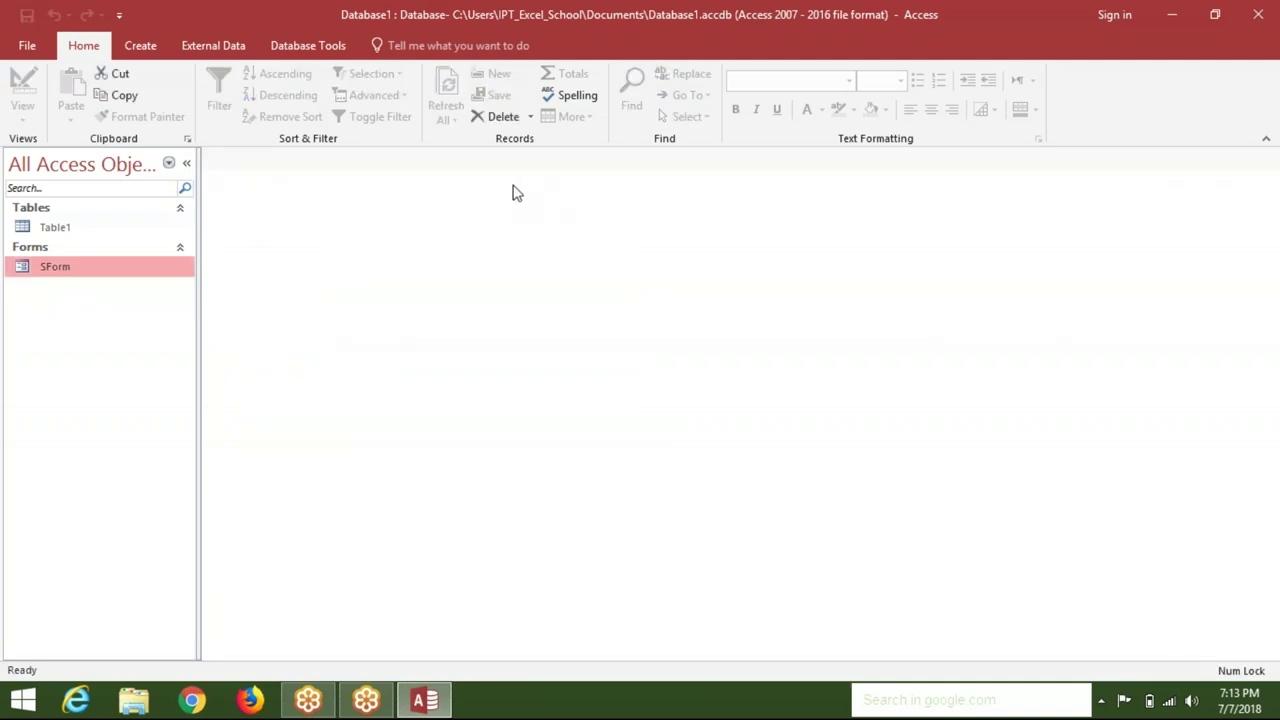
Open SForm in Layout View and inspect the Total box's properties, leaving Locked at No.
right_click(115, 272)
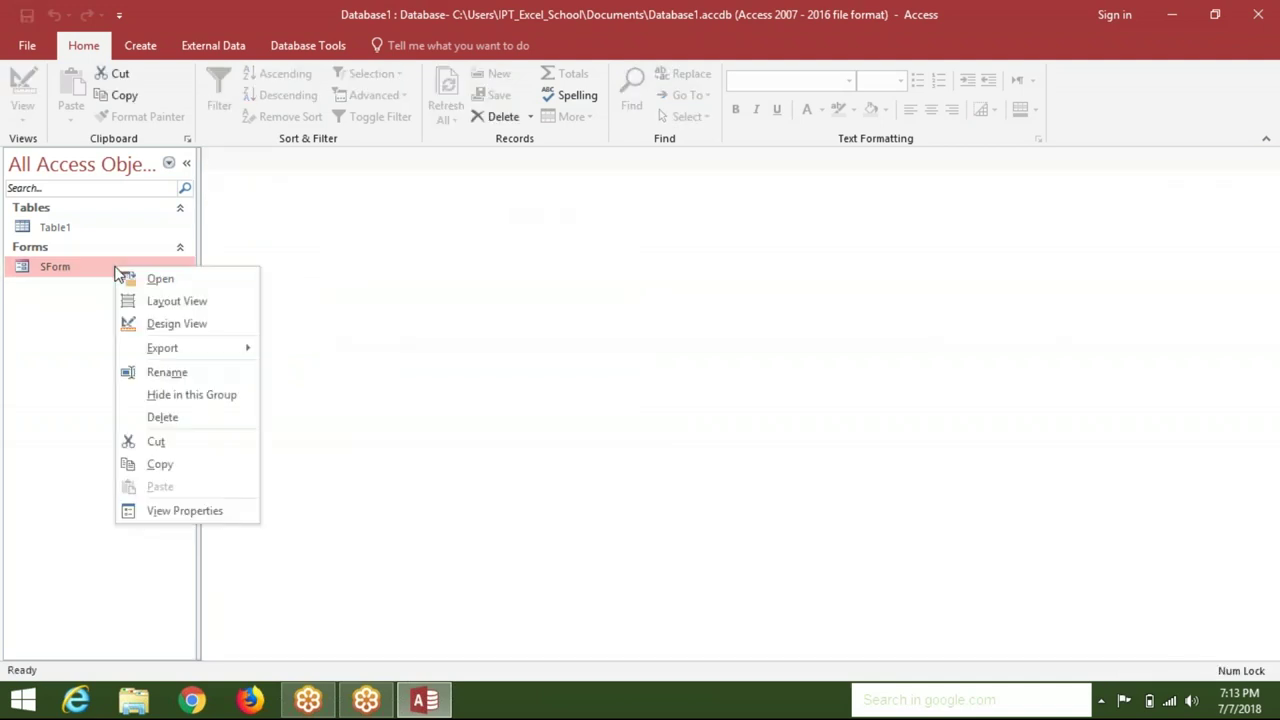
click(163, 324)
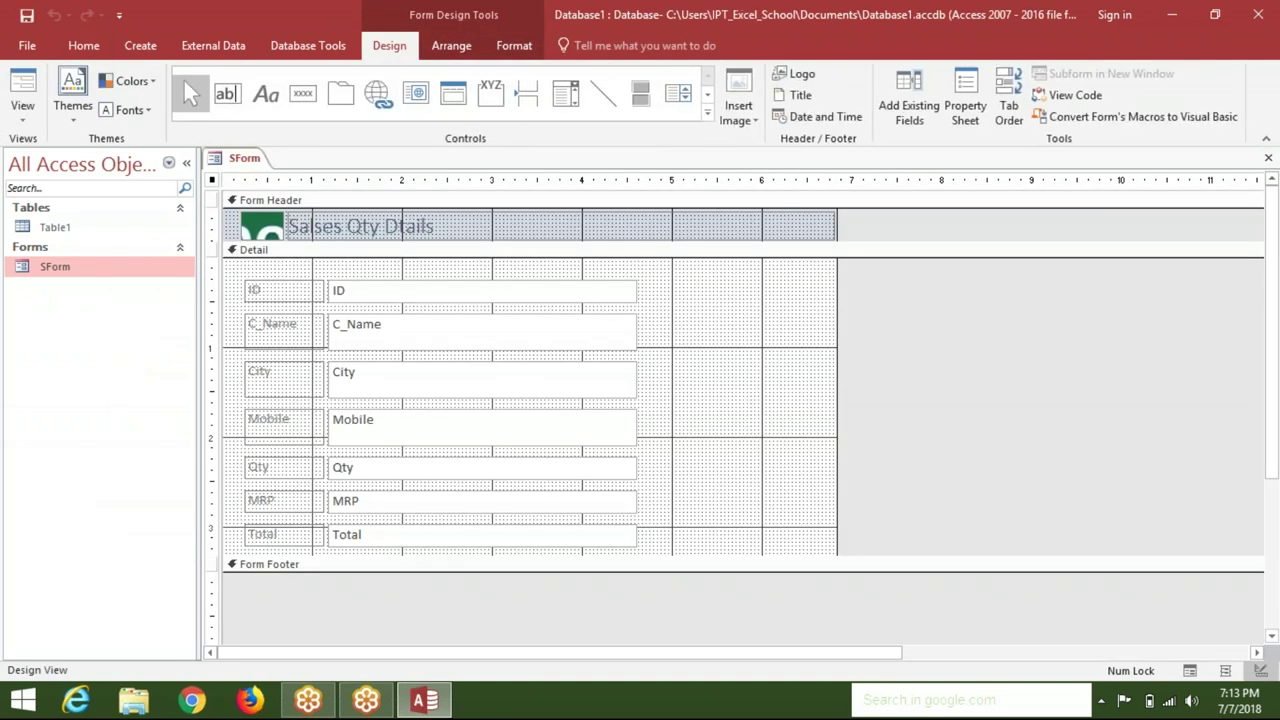
click(444, 540)
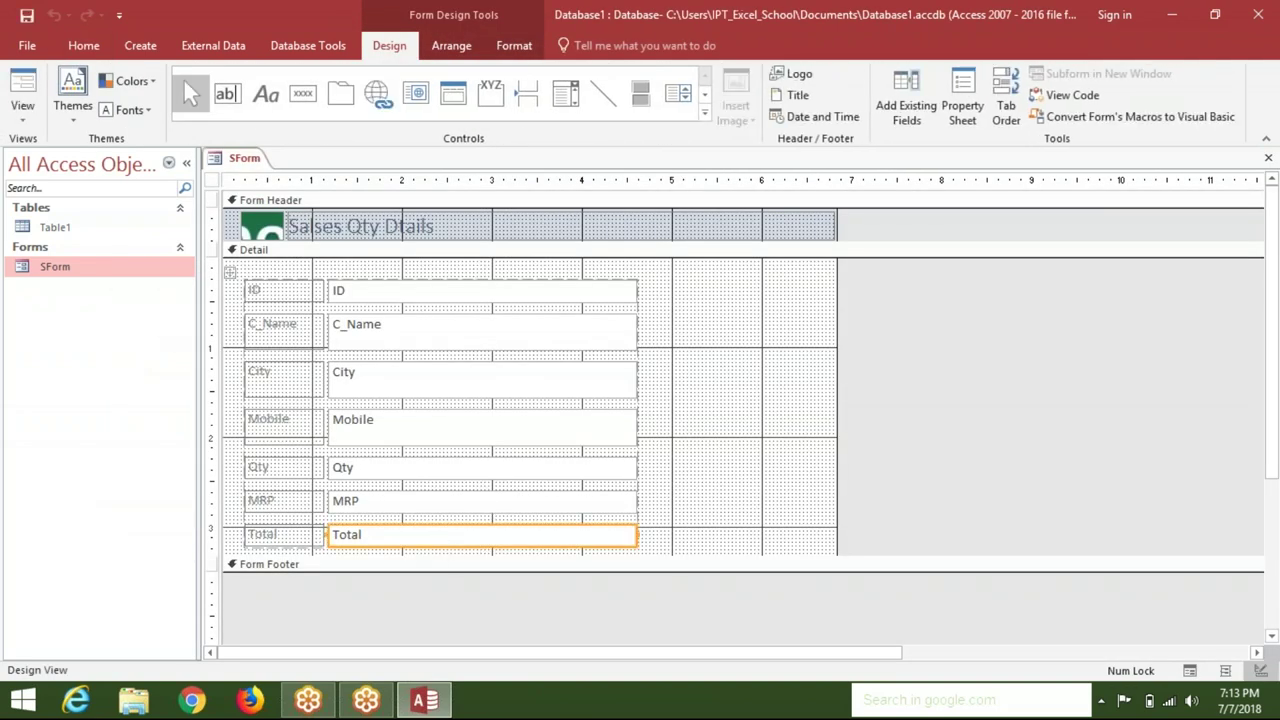
click(981, 119)
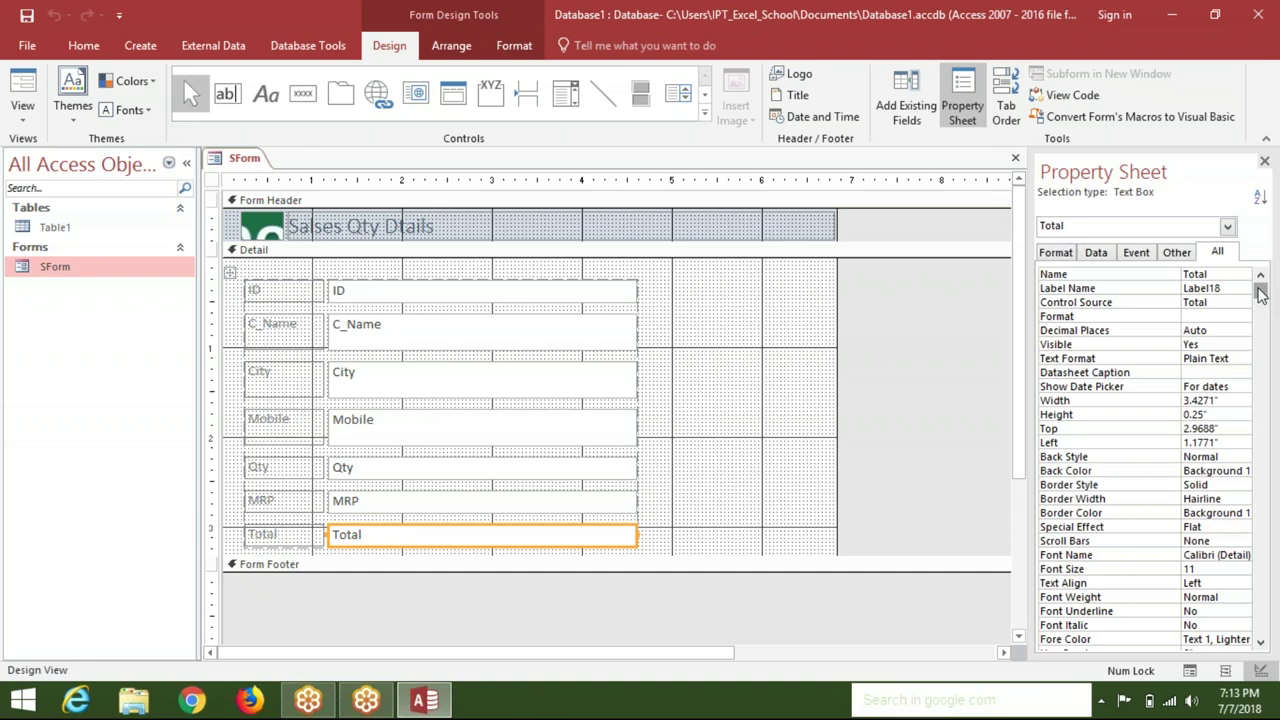
click(1260, 293)
drag(1257, 285, 1274, 352)
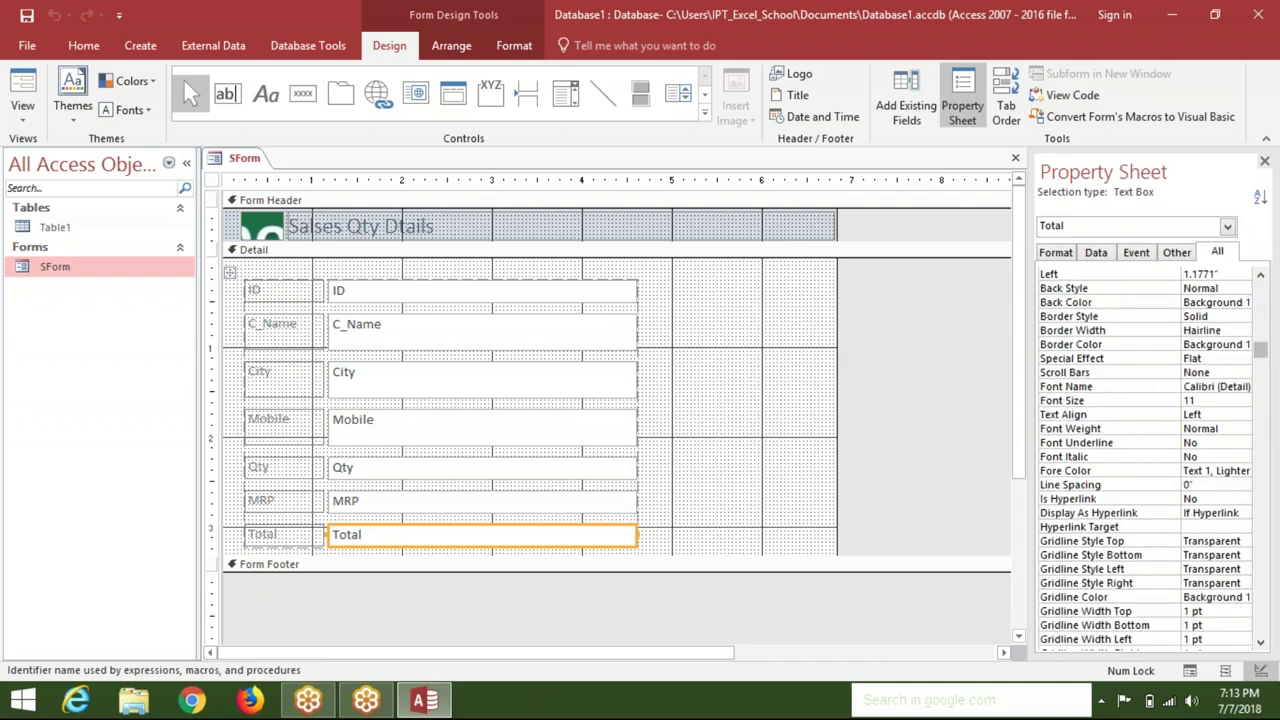
click(1130, 255)
click(1097, 254)
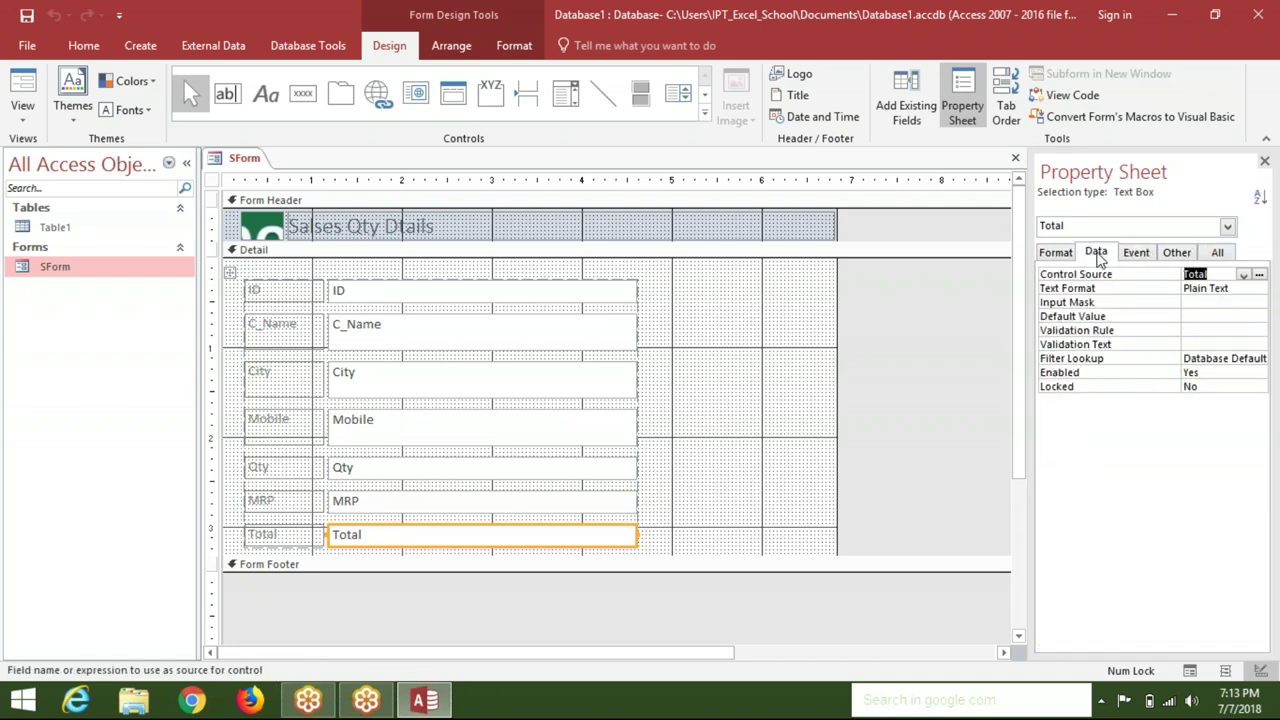
click(1100, 360)
click(1180, 373)
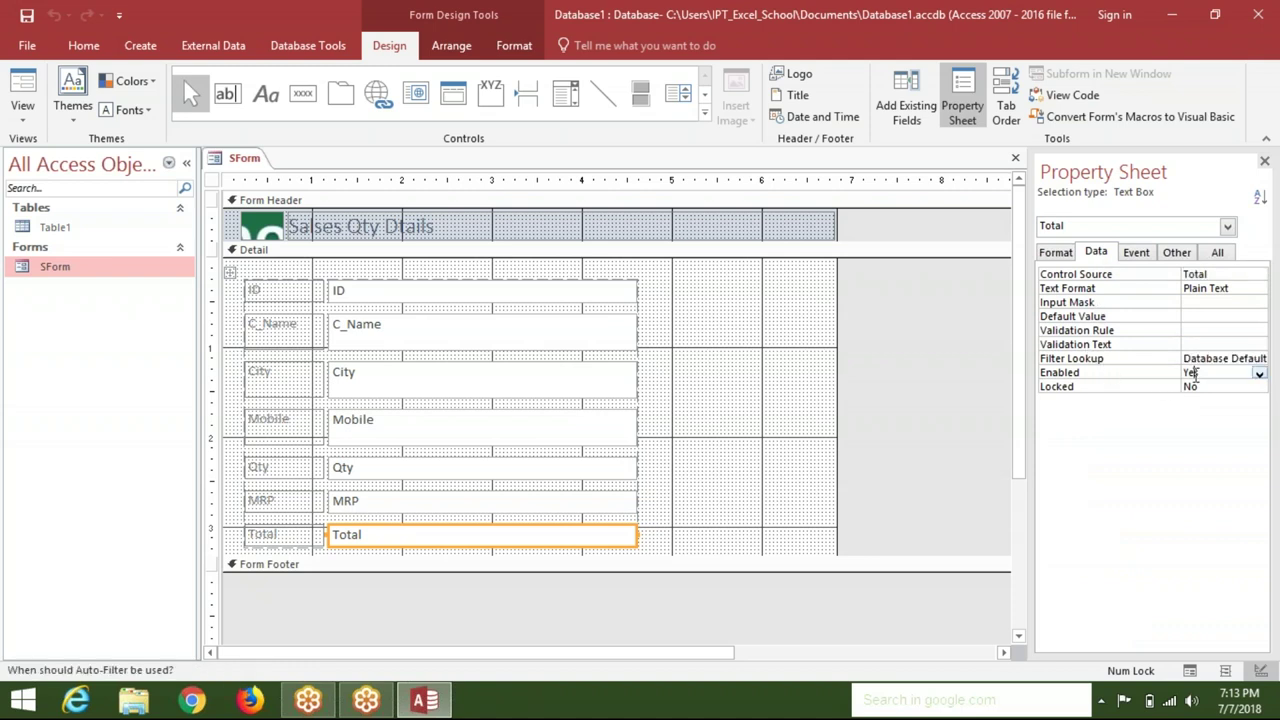
click(1259, 387)
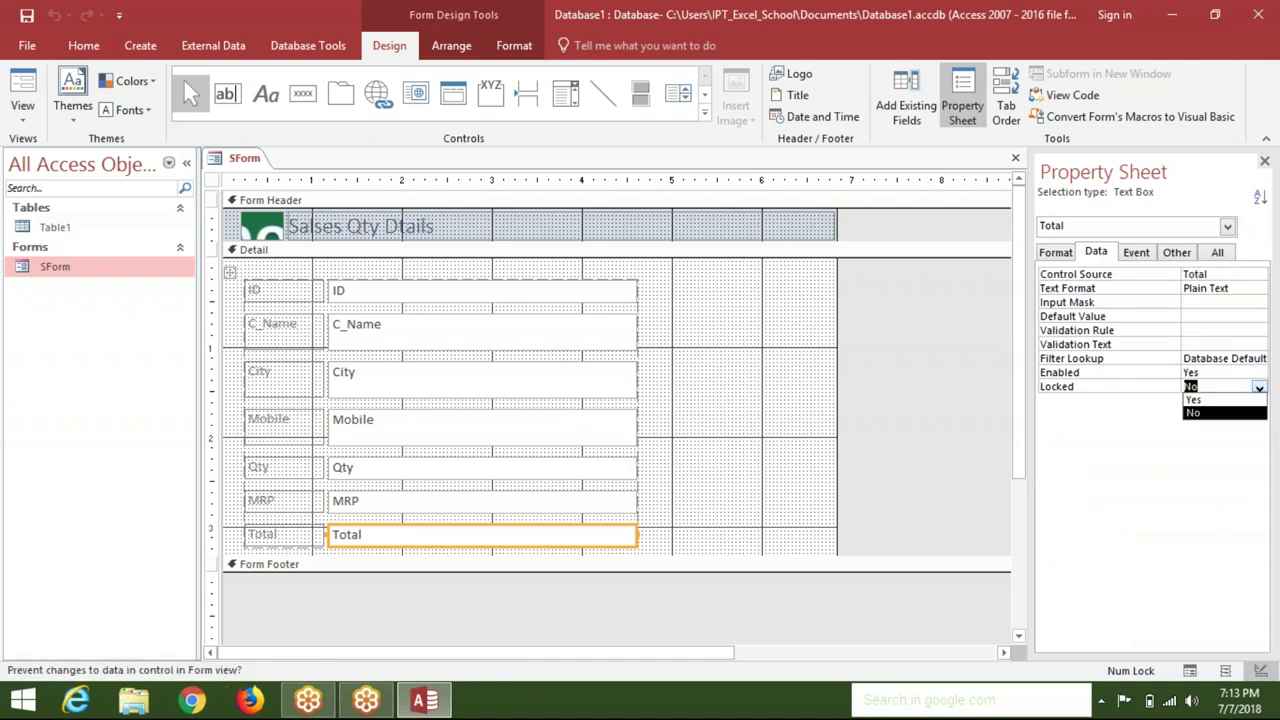
click(1223, 412)
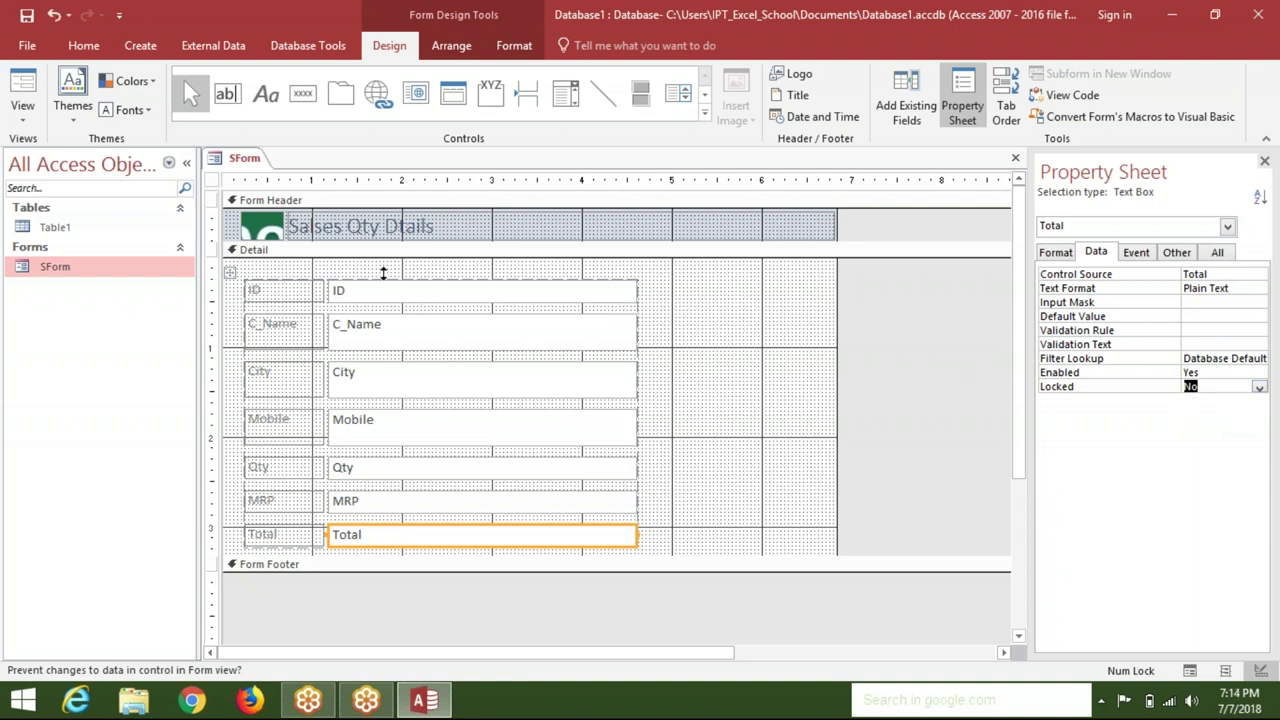
Set the ID box's Enabled property to No, save the design, and reopen SForm in Form View.
click(390, 292)
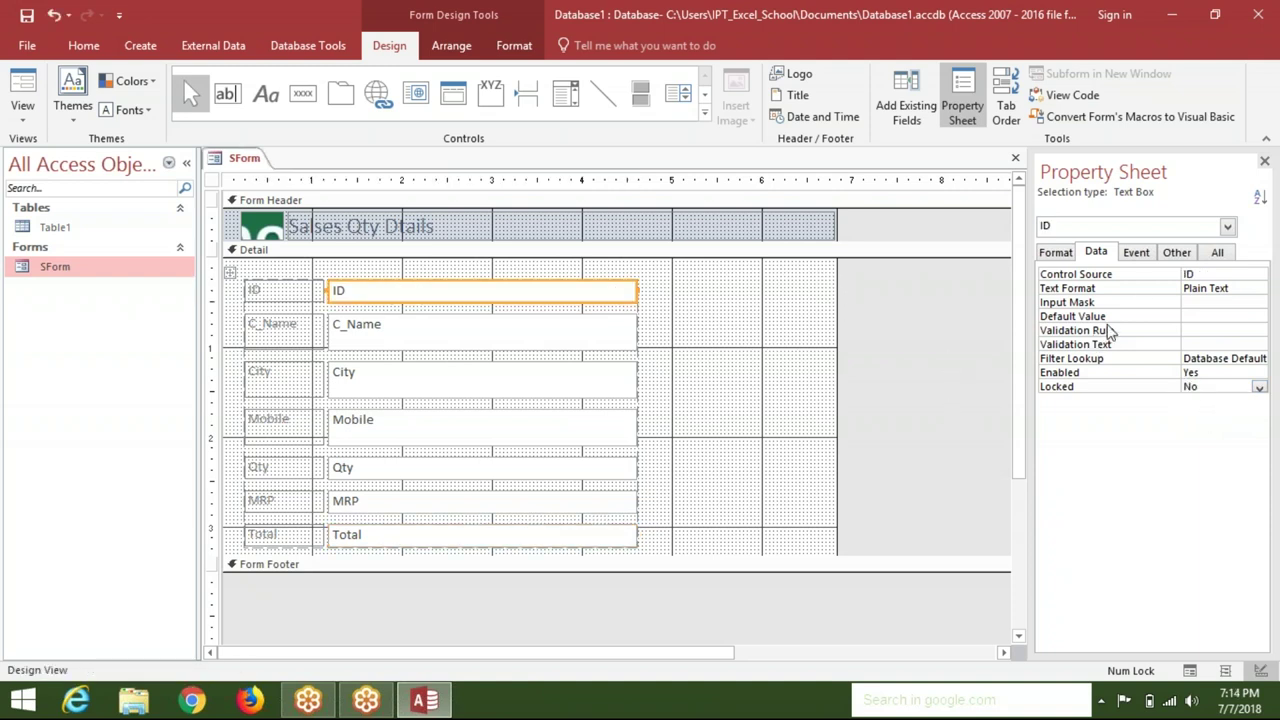
click(1258, 372)
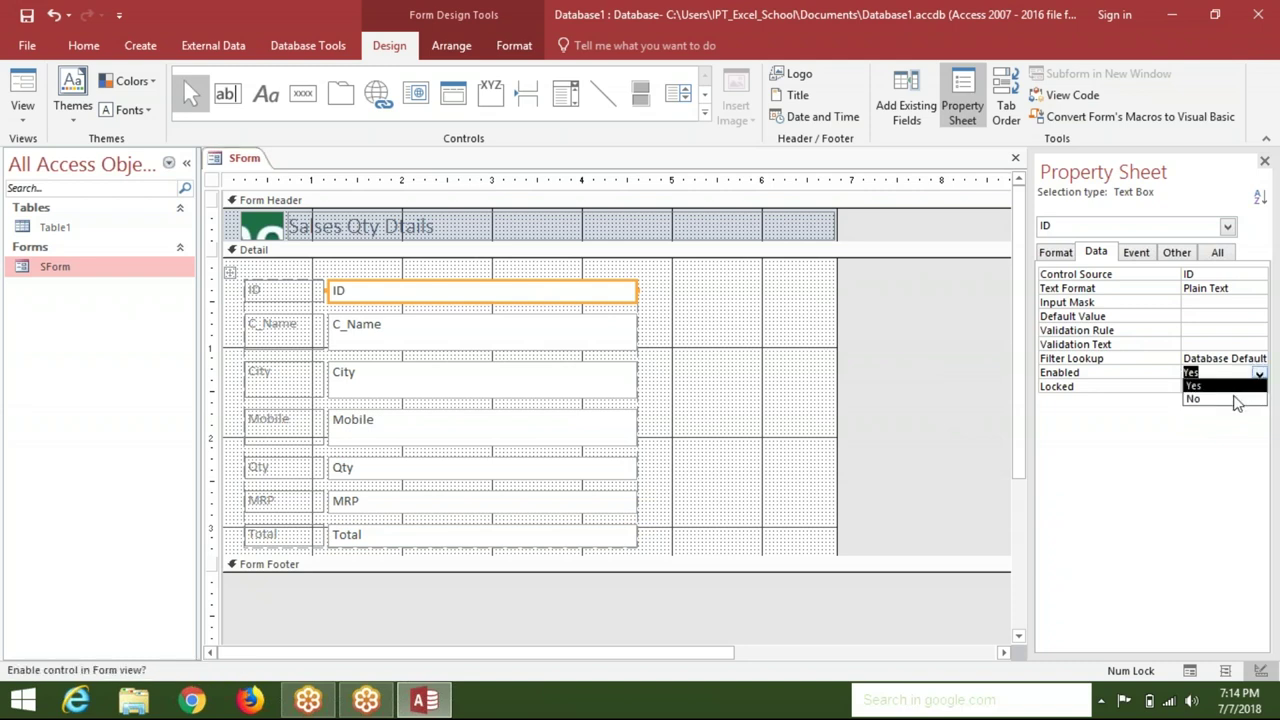
click(1236, 398)
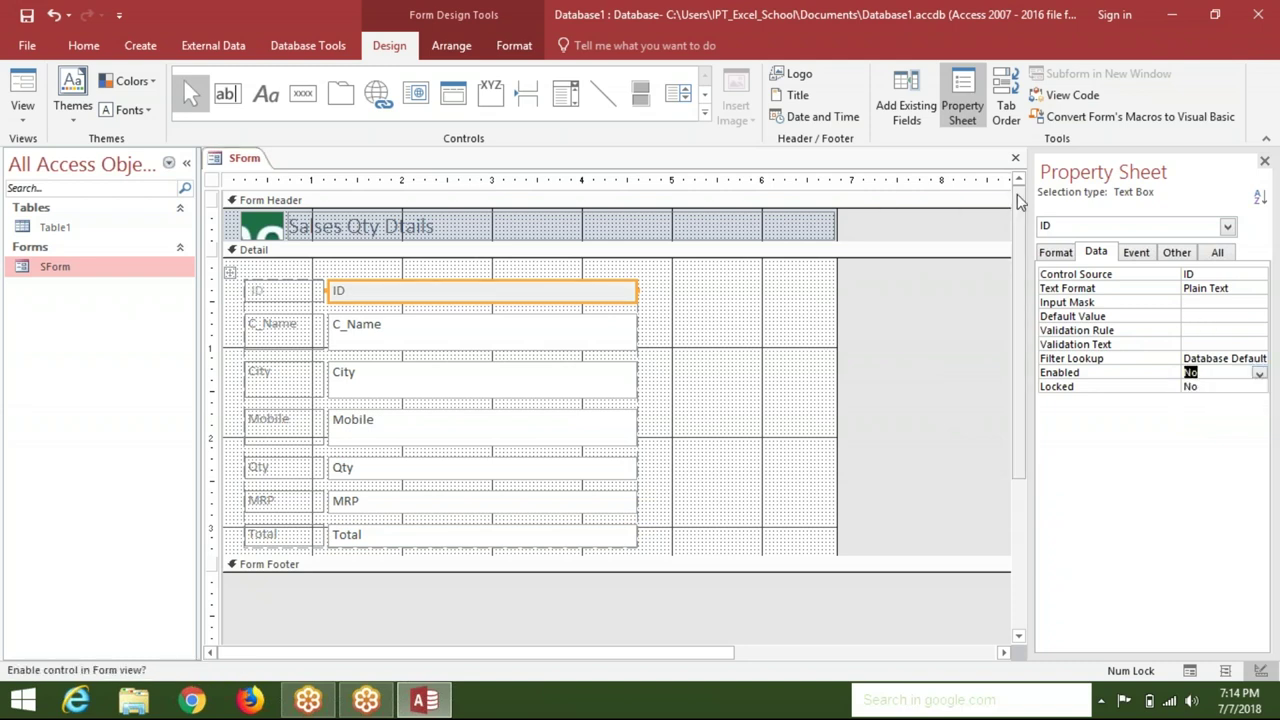
click(1015, 158)
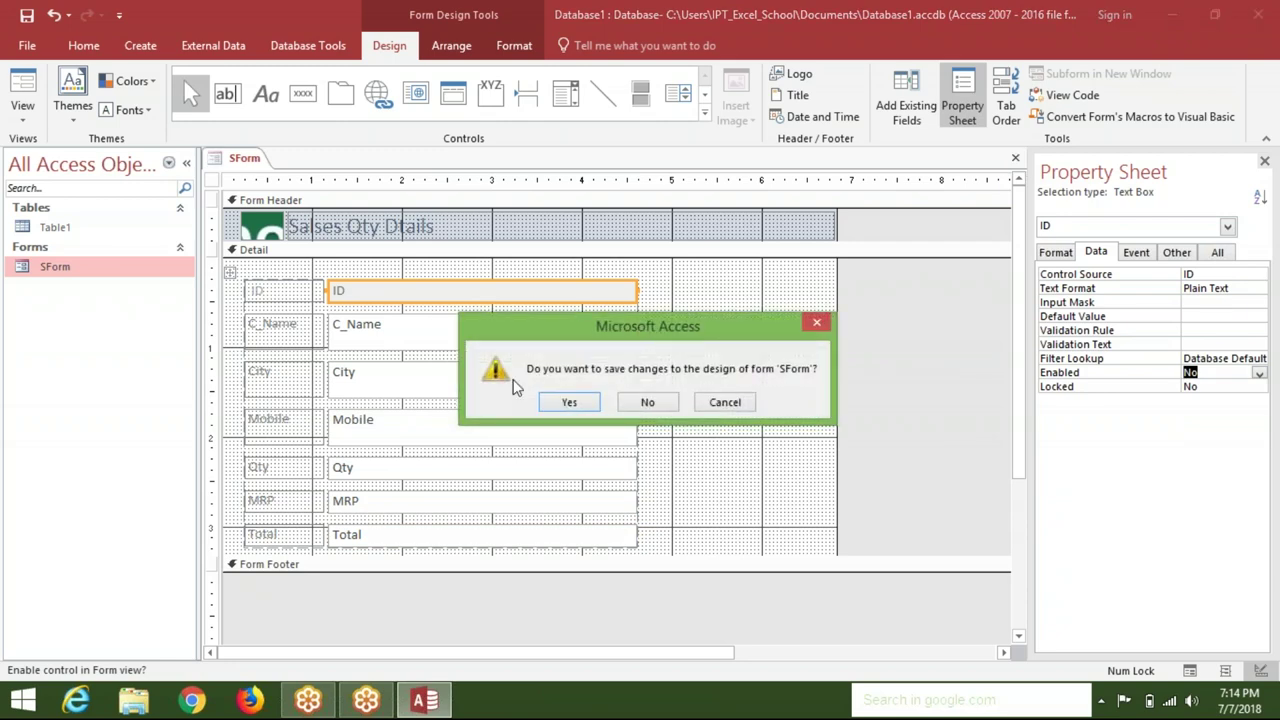
click(562, 403)
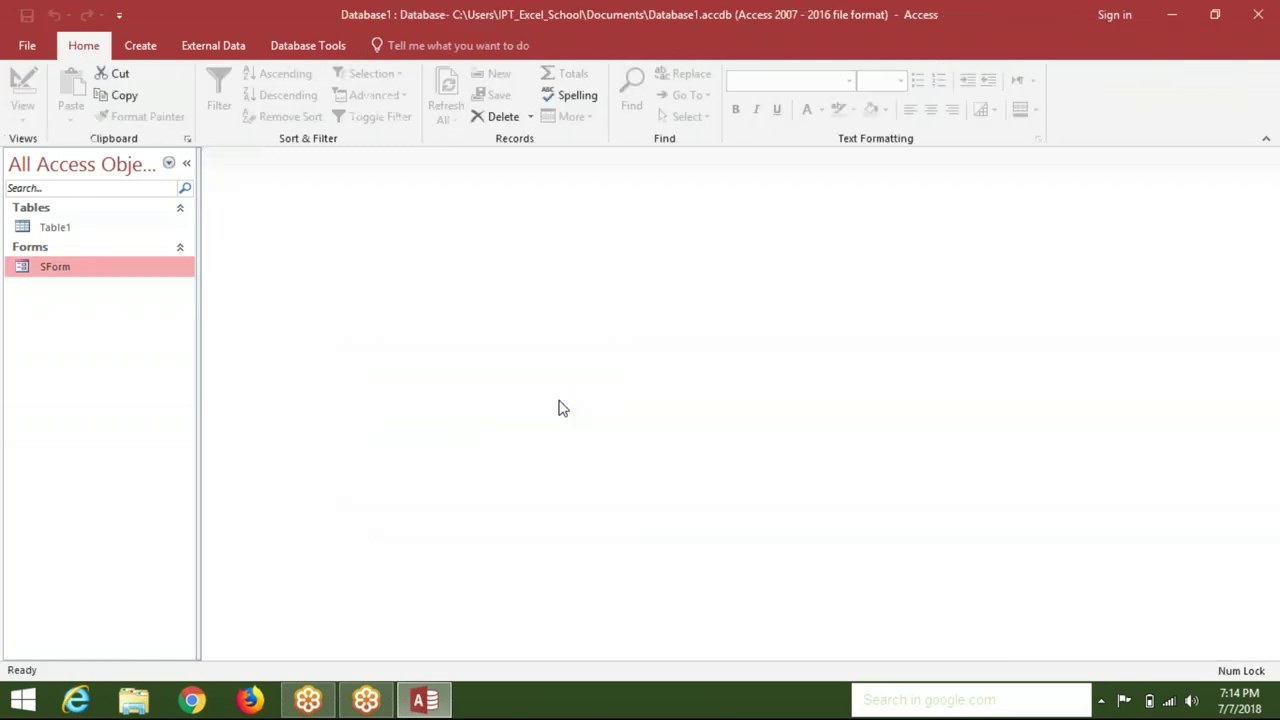
double_click(72, 276)
click(353, 479)
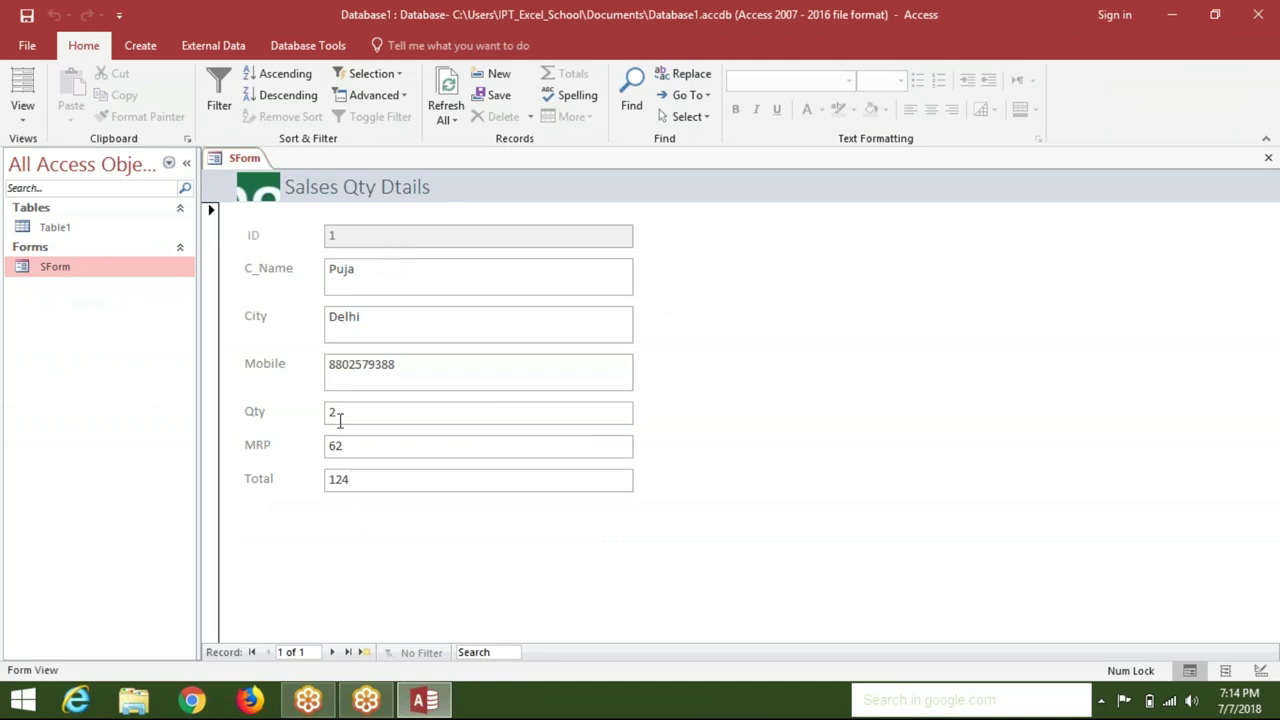
Close SForm's Form View and bring up SForm's shortcut menu in the navigation pane.
click(1268, 158)
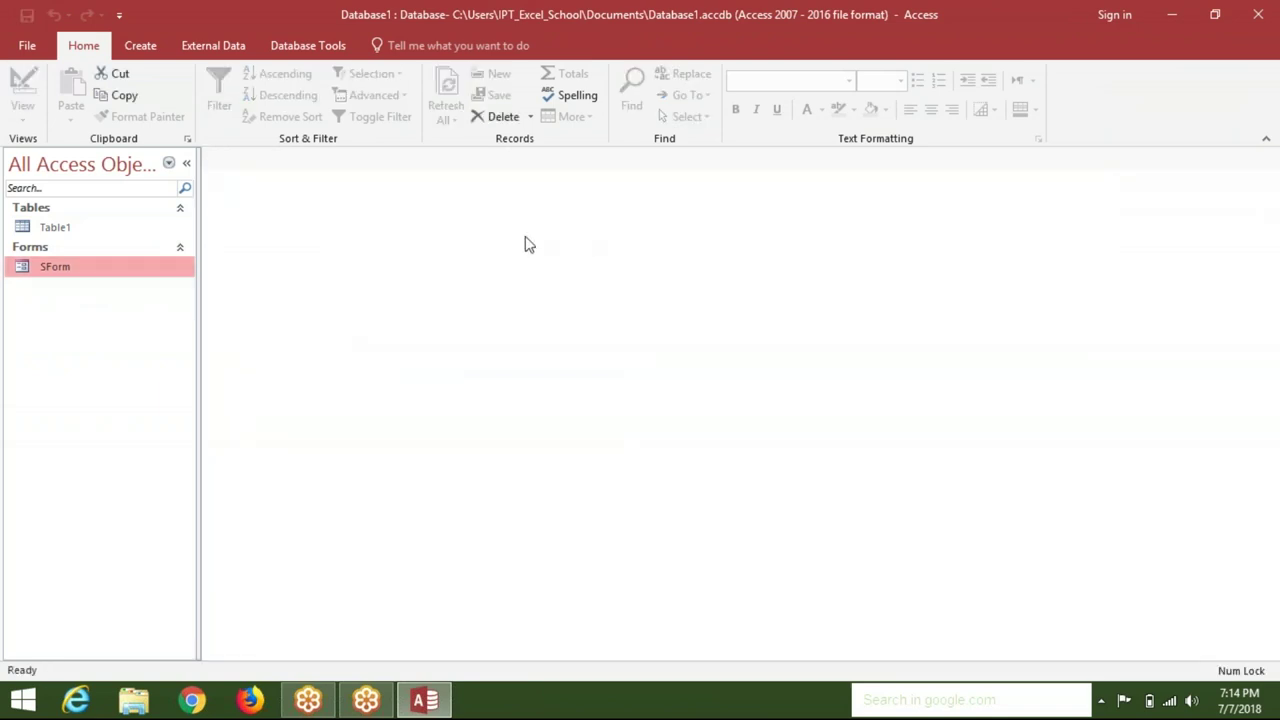
right_click(134, 271)
Open SForm in Design View, disable all text boxes, then undo that and clear the selection.
click(196, 328)
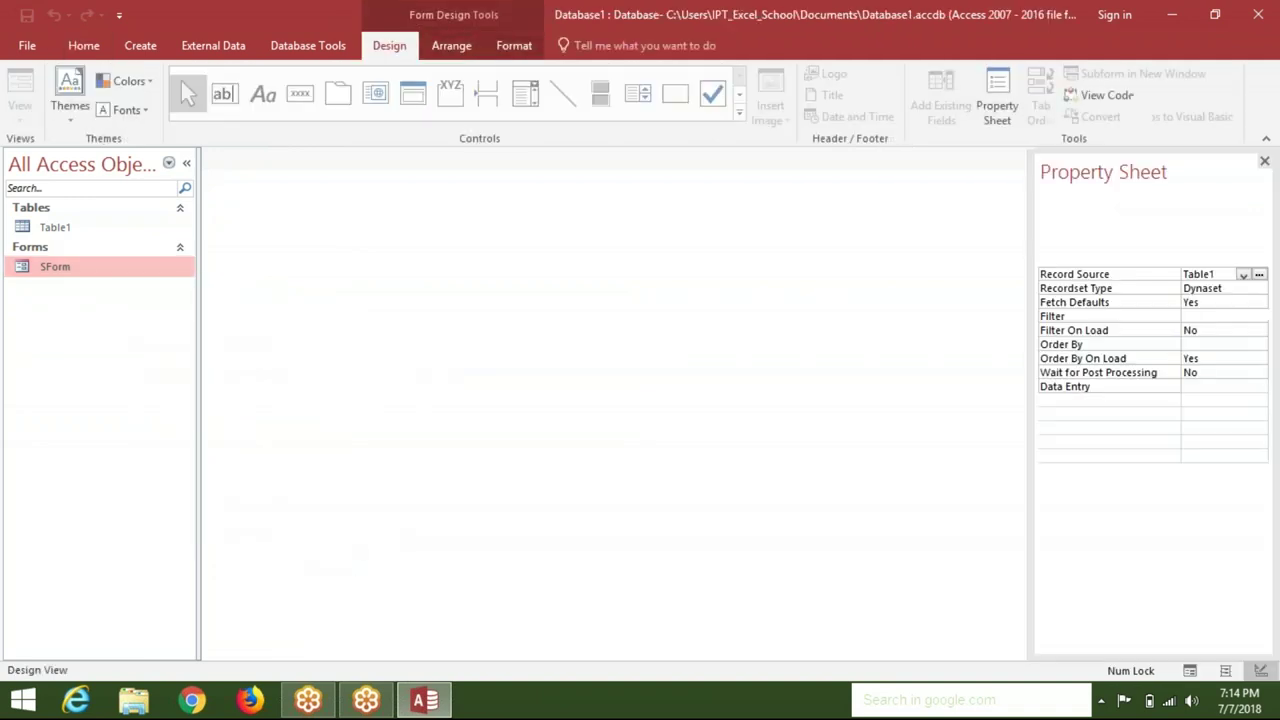
click(465, 519)
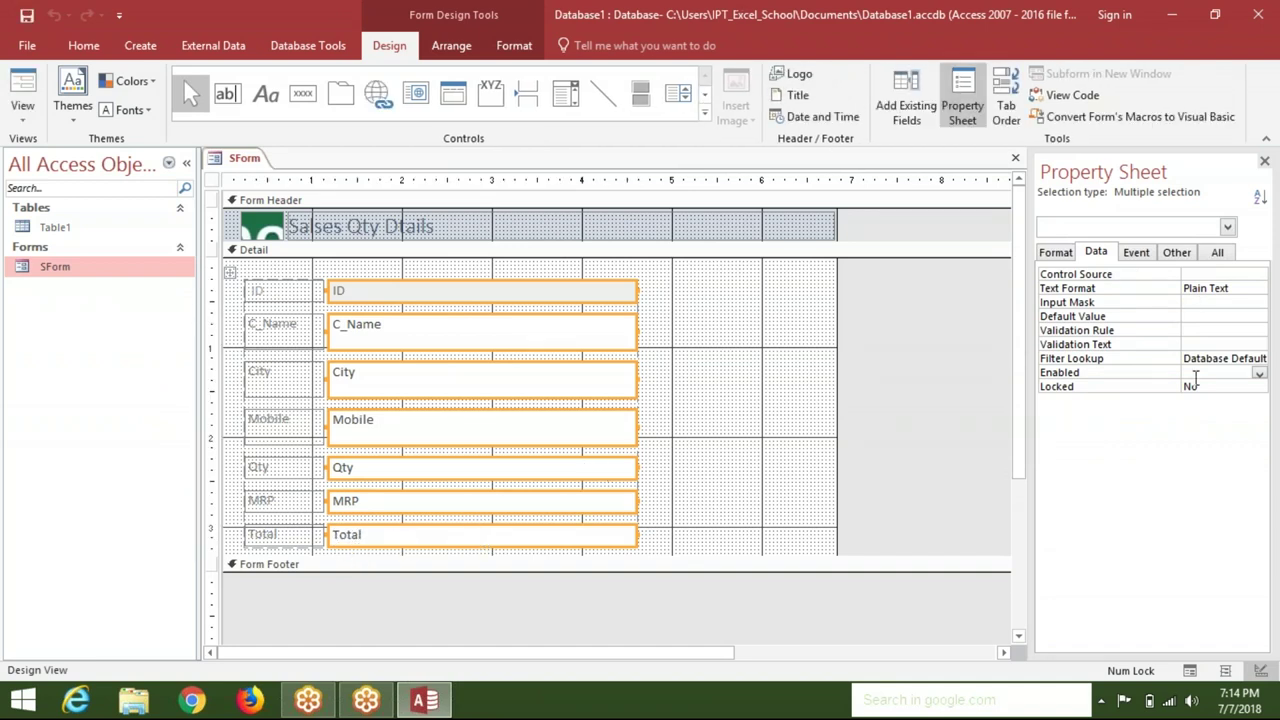
click(1259, 374)
click(1257, 399)
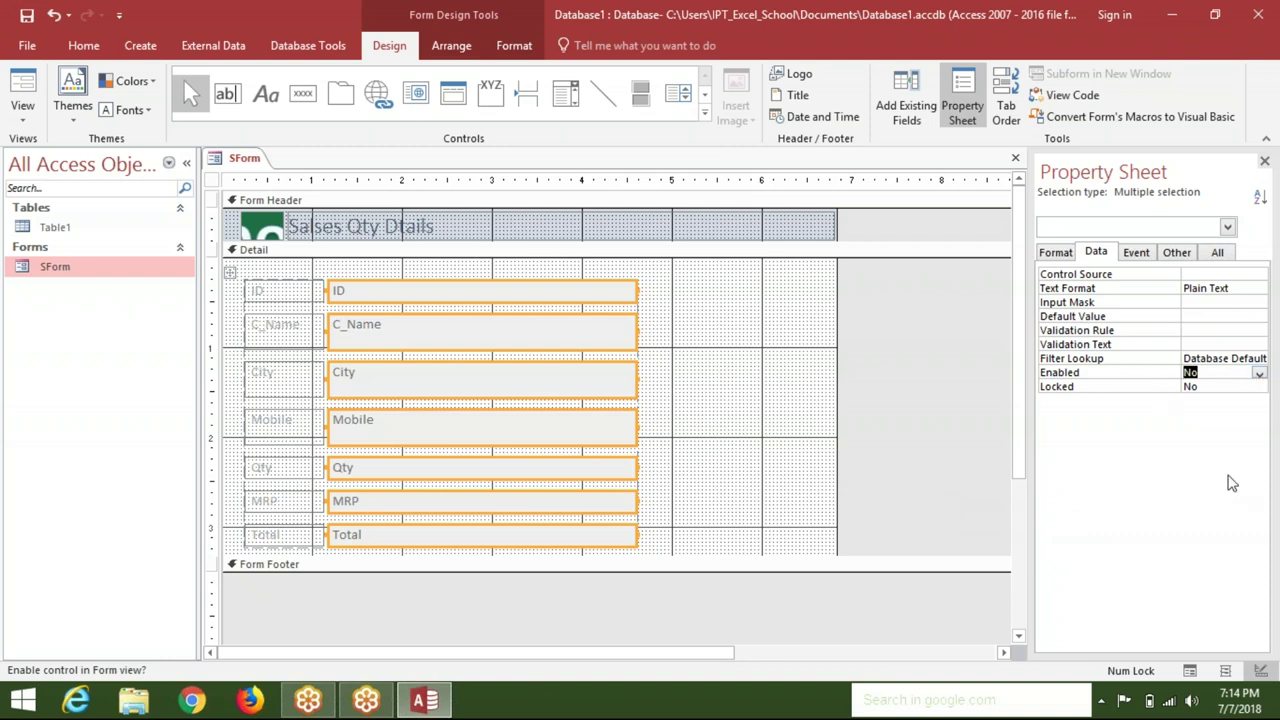
key(ctrl+z)
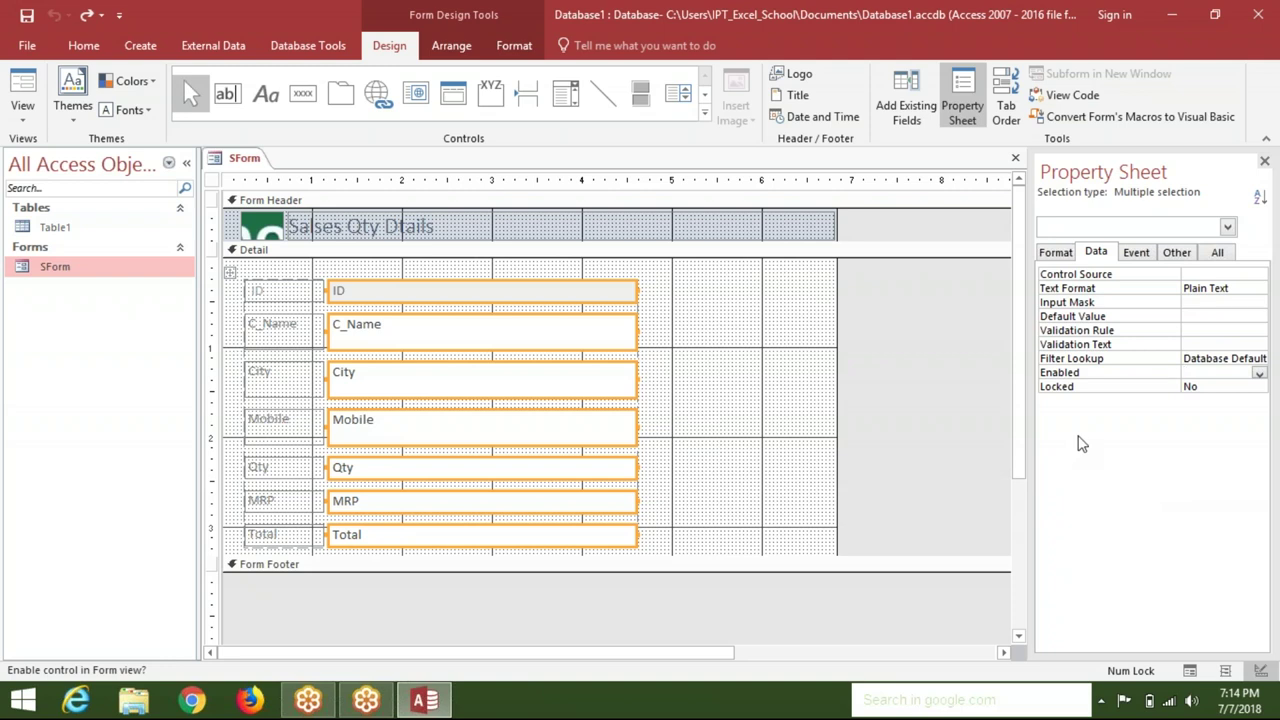
click(679, 378)
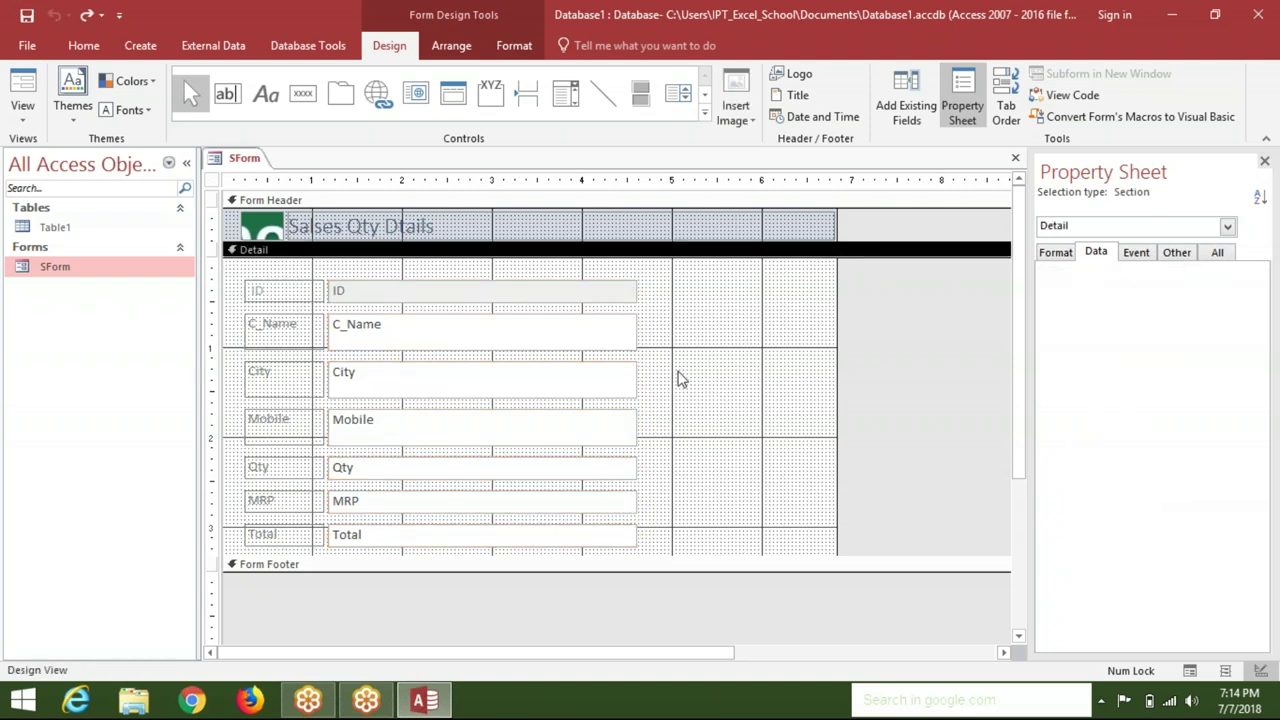
Set the Total box's Enabled property to No and save the design changes.
click(577, 533)
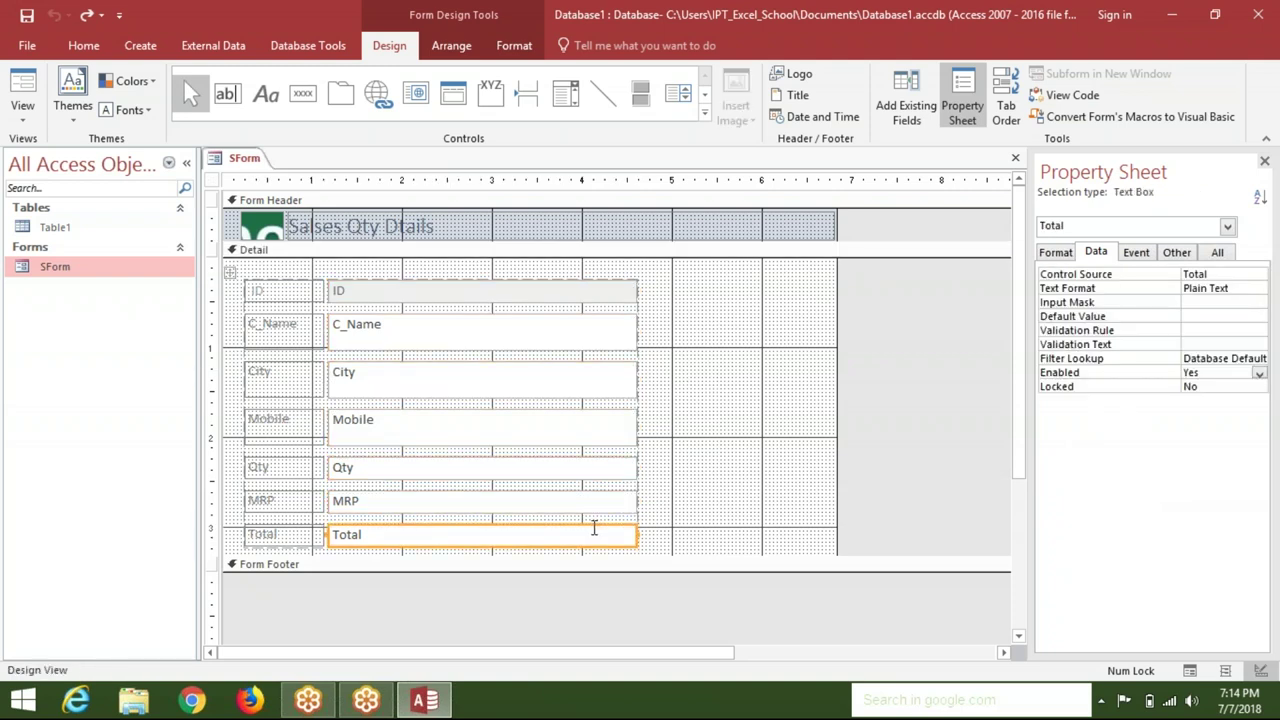
click(1261, 374)
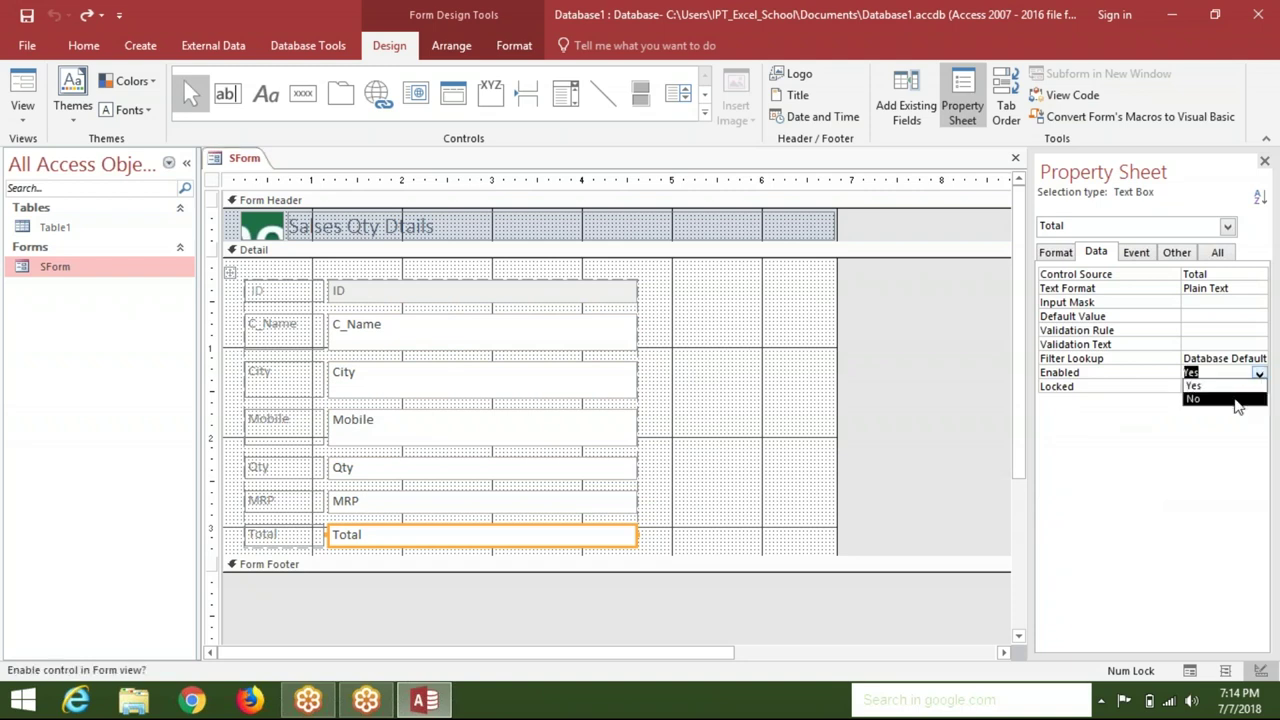
click(1238, 404)
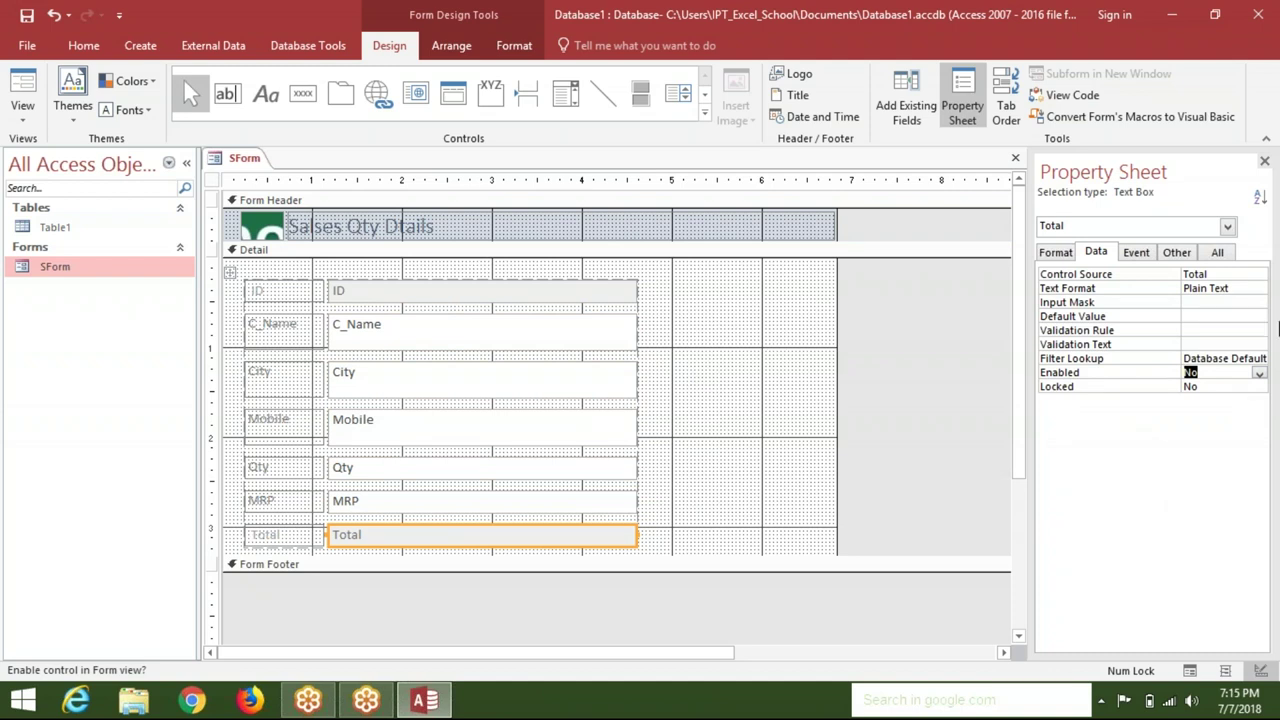
click(1015, 157)
click(569, 401)
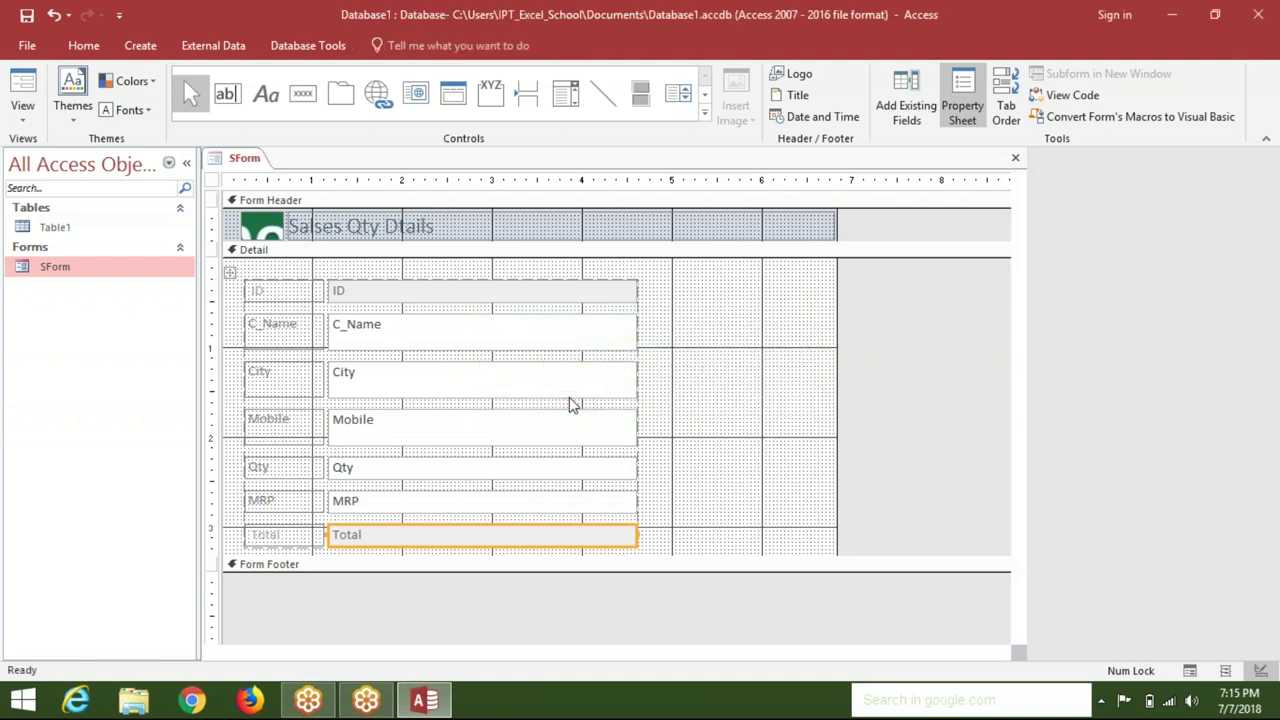
Open SForm in Form View on record 1 and place the cursor in the City field.
double_click(99, 268)
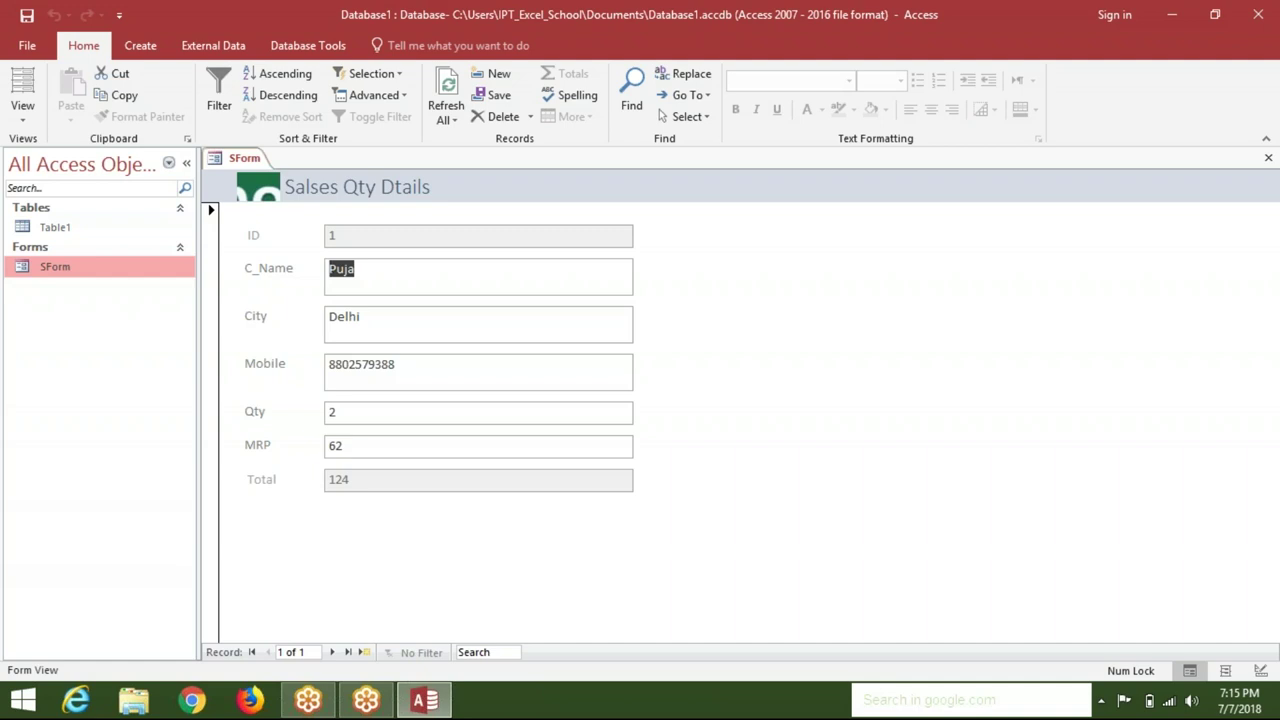
click(369, 337)
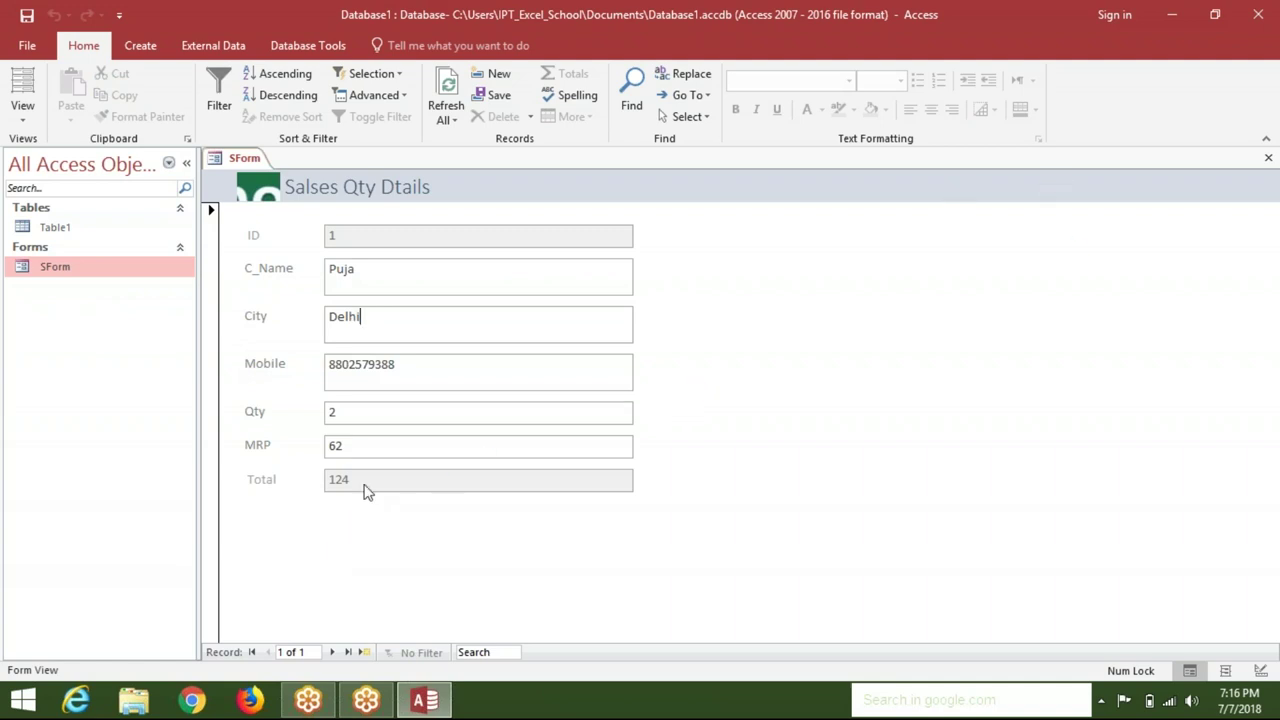
Add a new record with the customer's name, city pune, mobile, Qty 20 and MRP 5, then return to it.
click(365, 655)
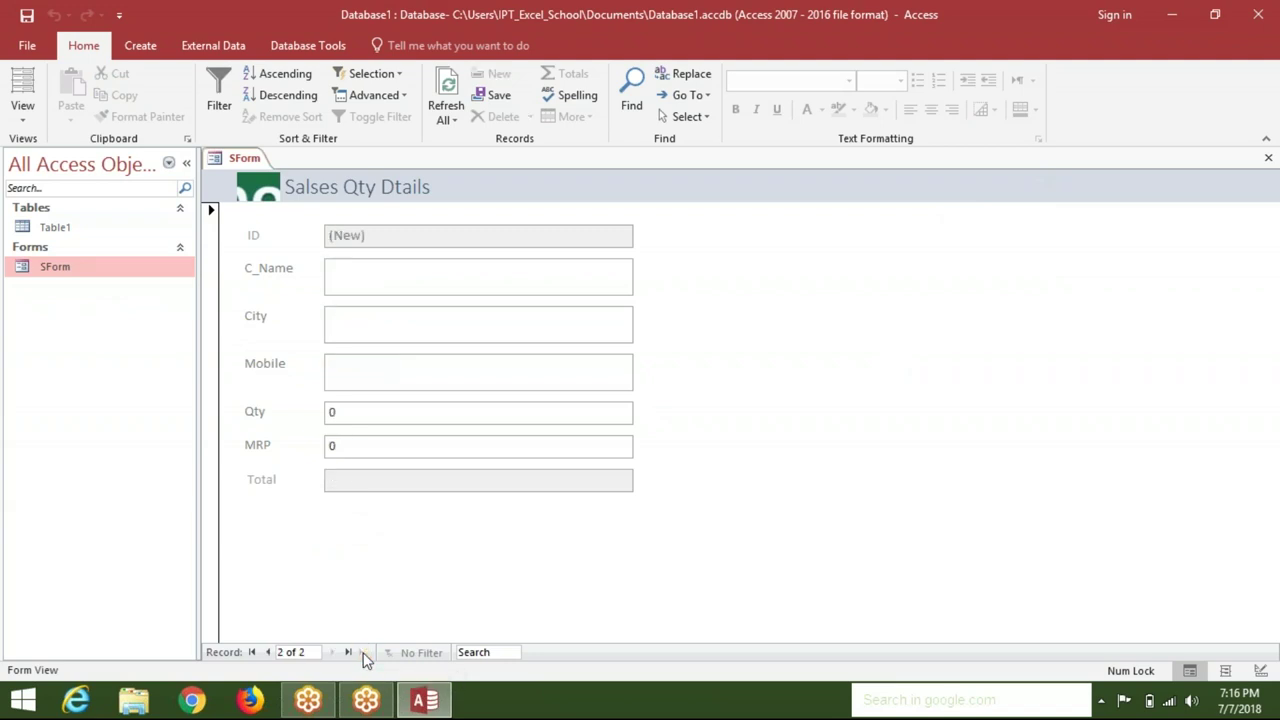
click(408, 282)
text(om)
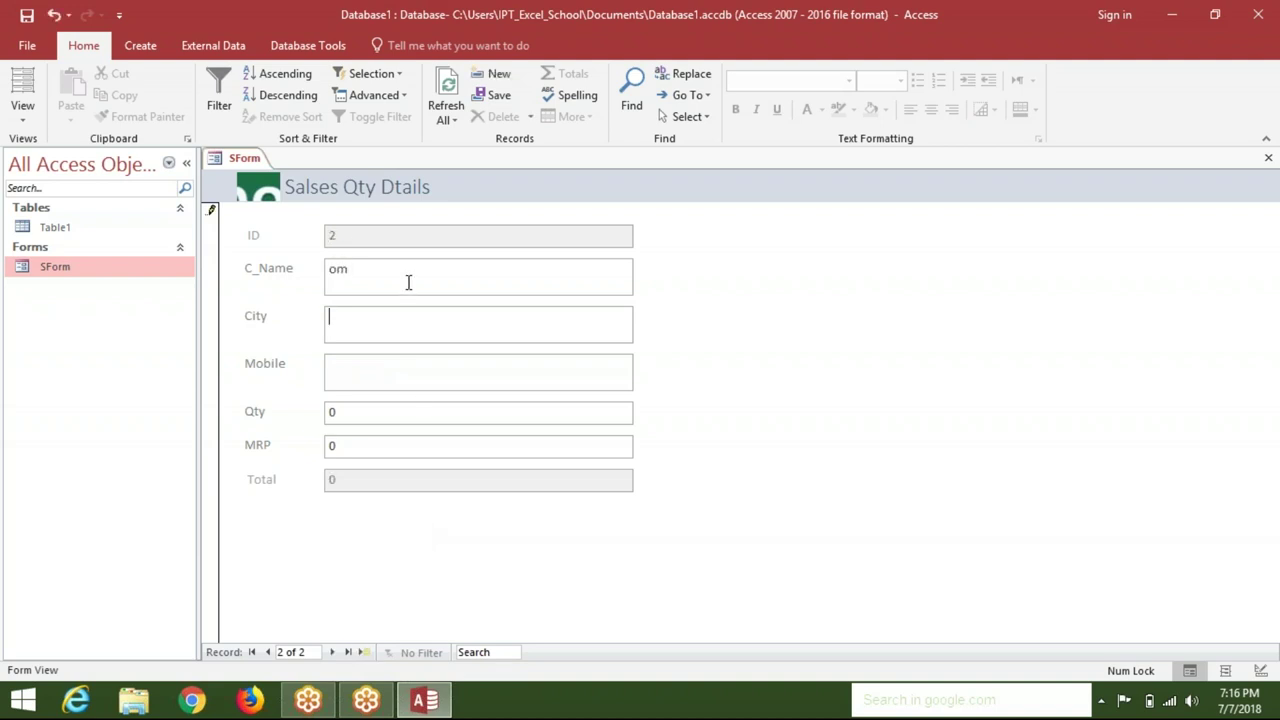
text(pune)
click(382, 359)
click(350, 421)
double_click(350, 421)
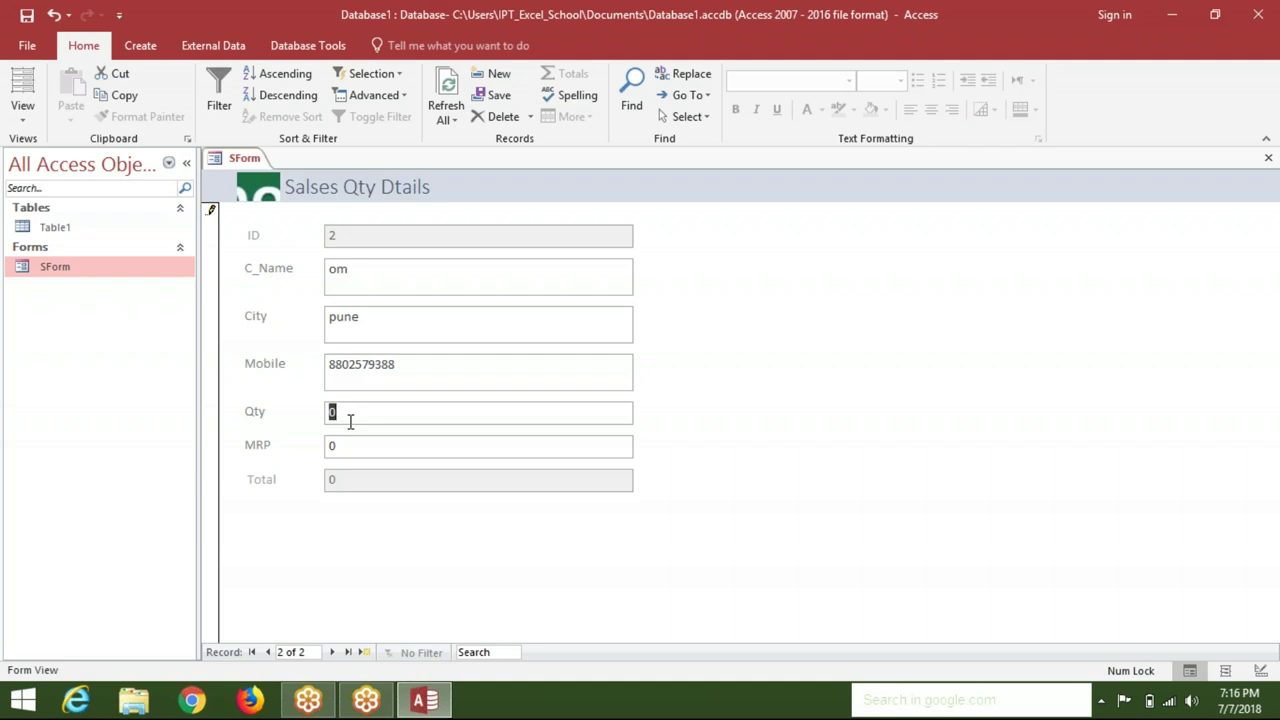
text(20)
double_click(341, 450)
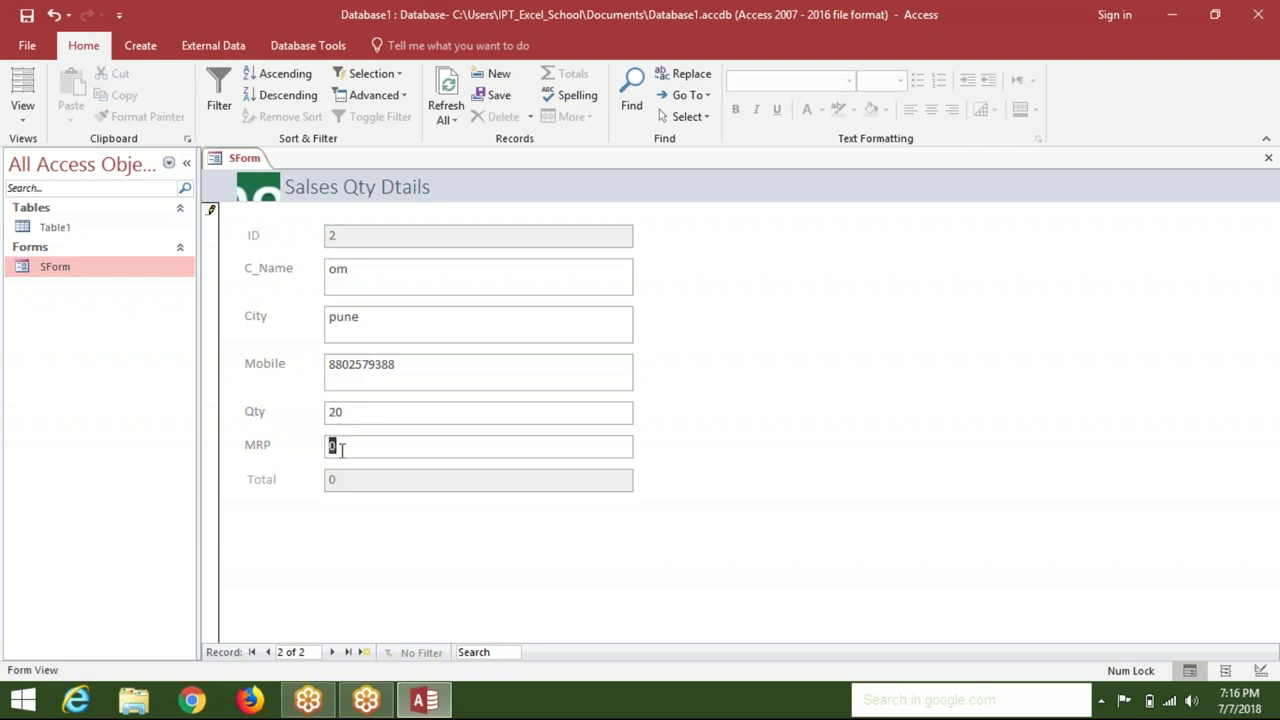
text(5)
key(Tab)
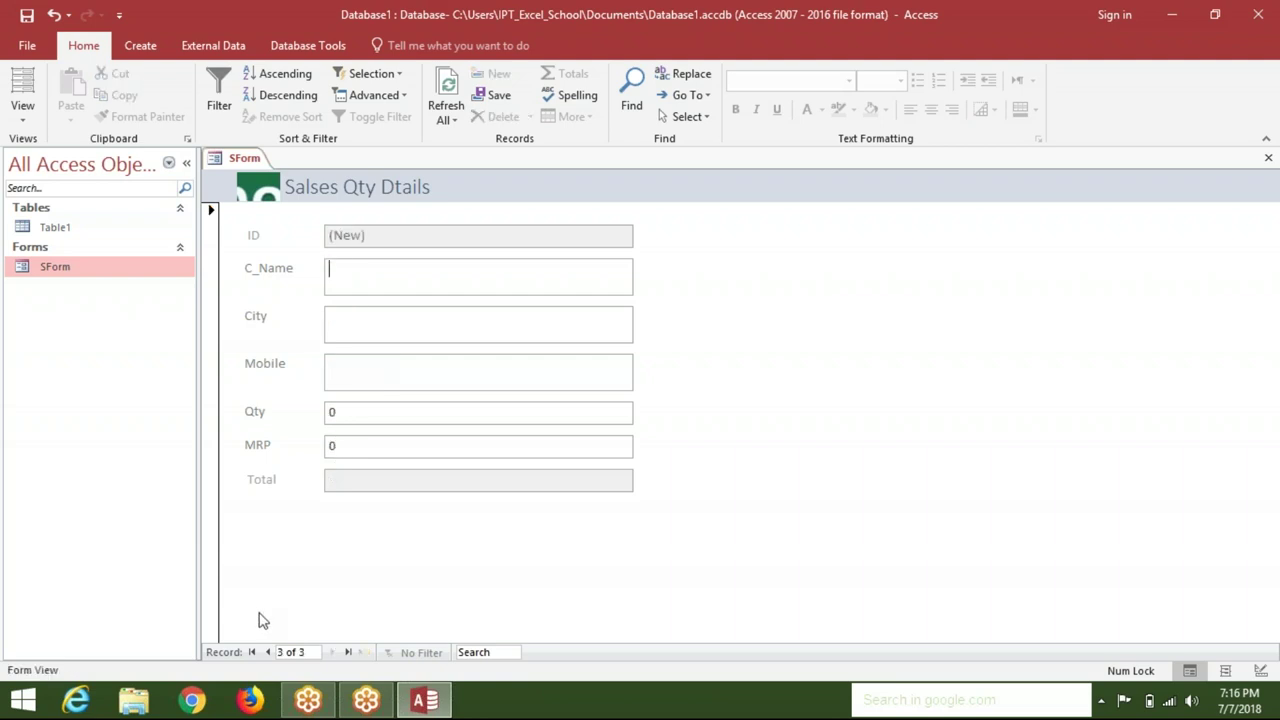
click(267, 652)
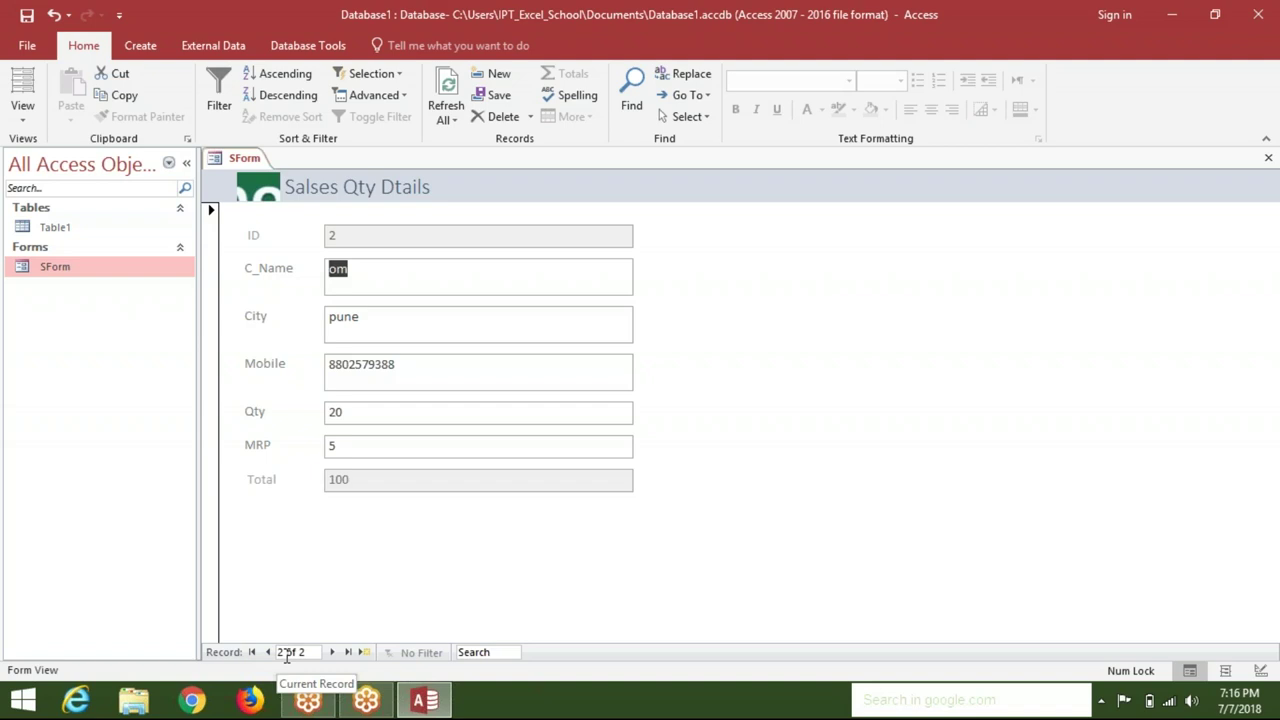
click(267, 653)
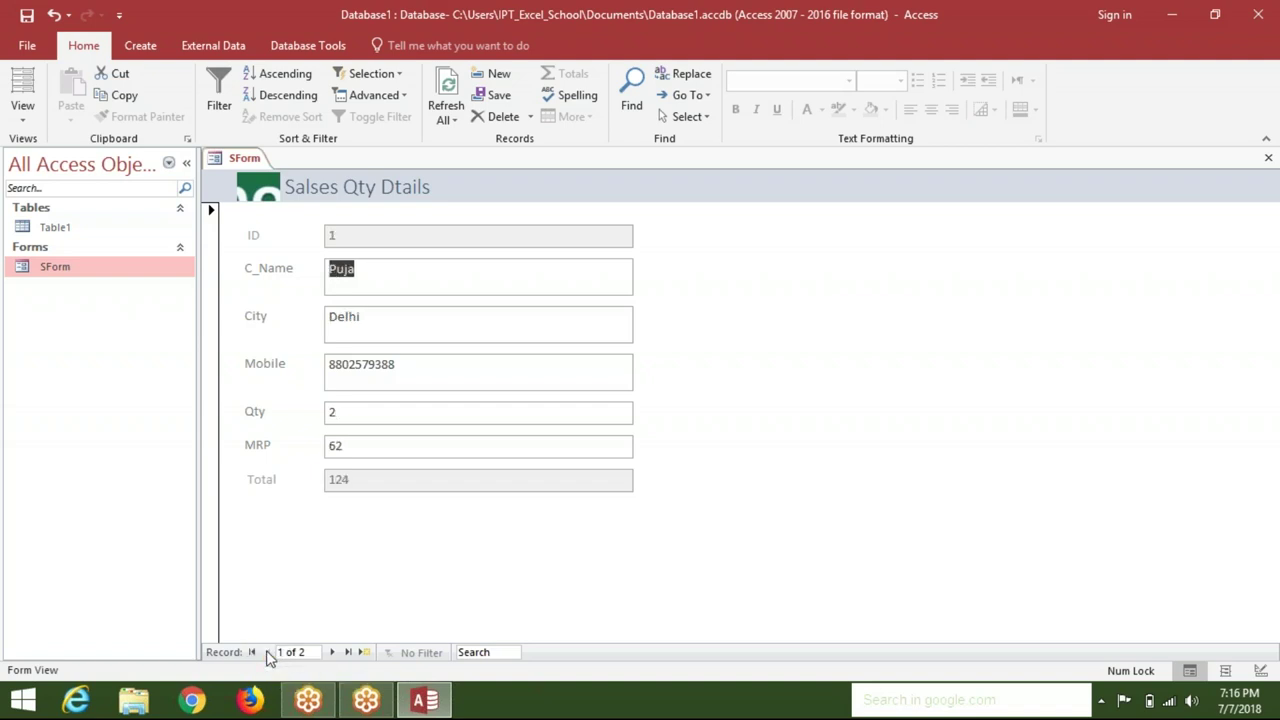
click(331, 652)
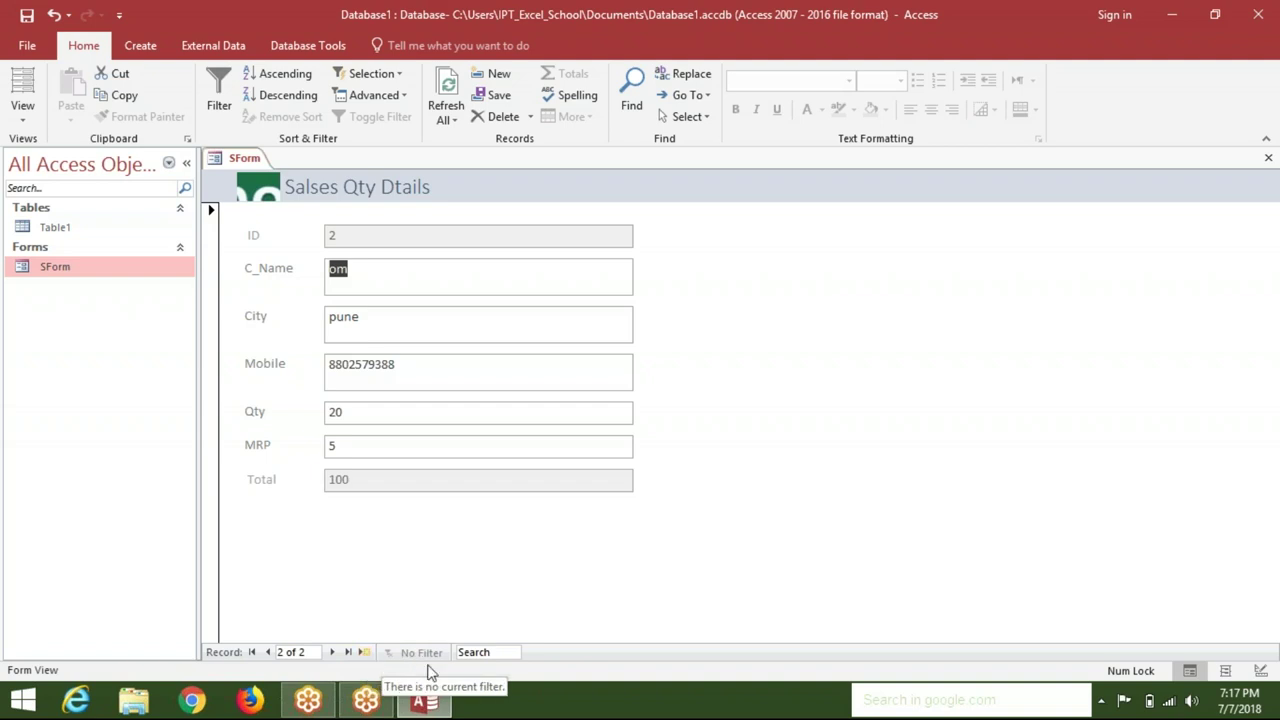
click(466, 652)
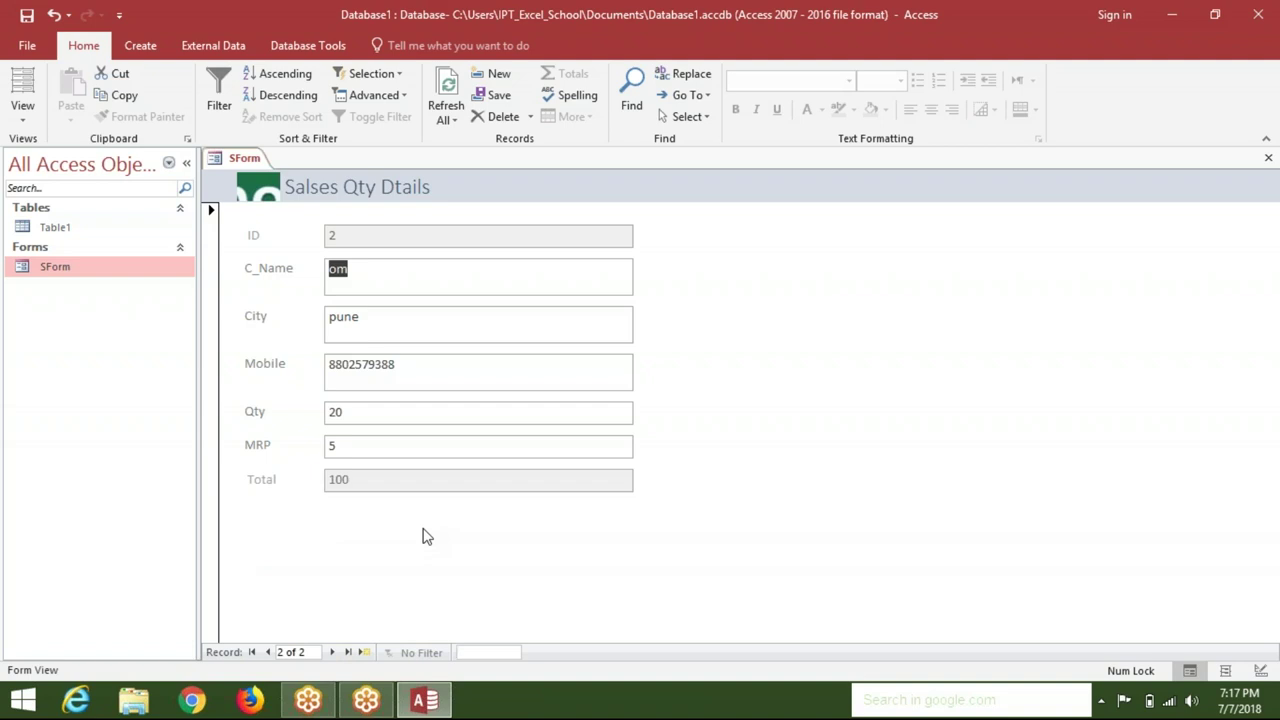
Reopen SForm in Design View and extend its Detail section below the Total field.
click(1268, 162)
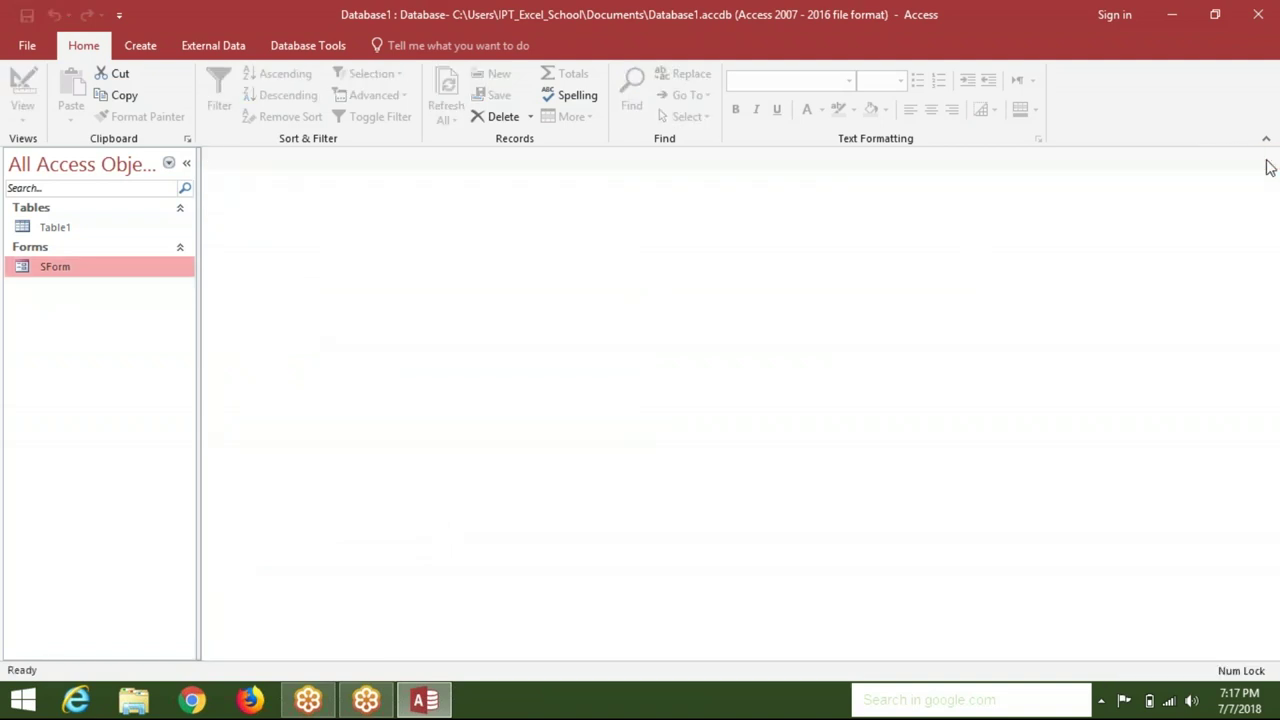
right_click(101, 277)
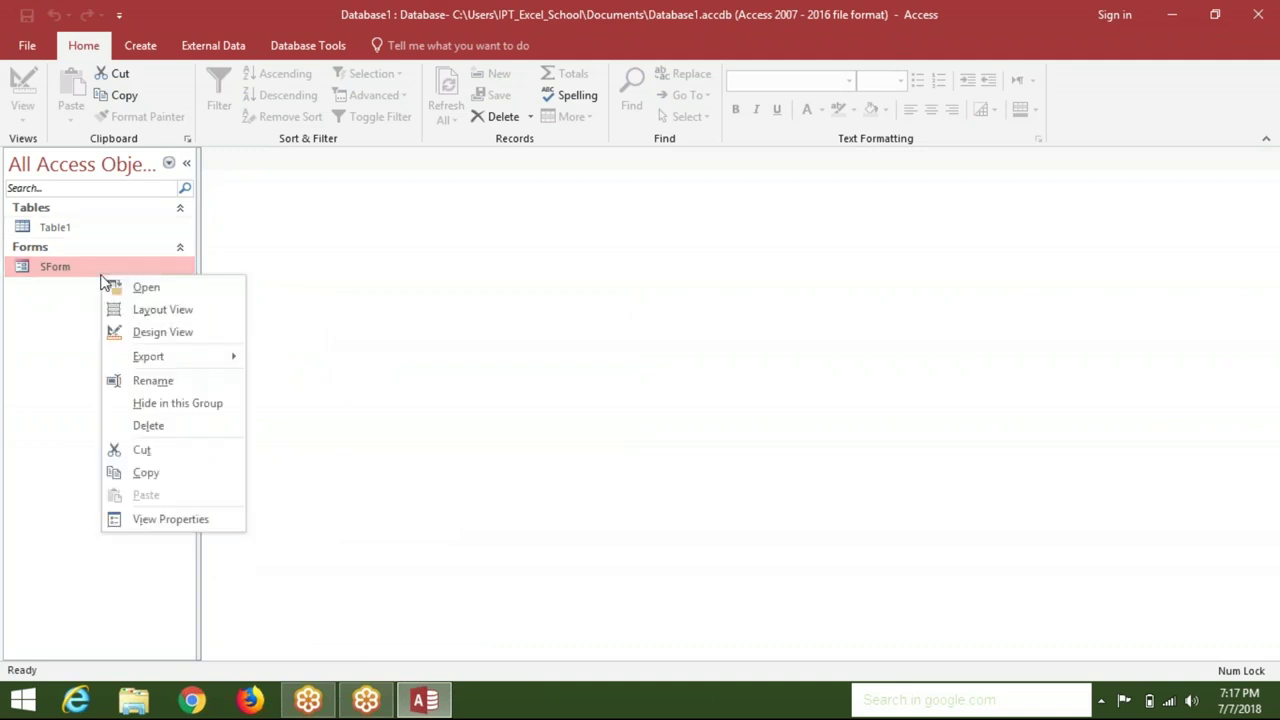
click(157, 333)
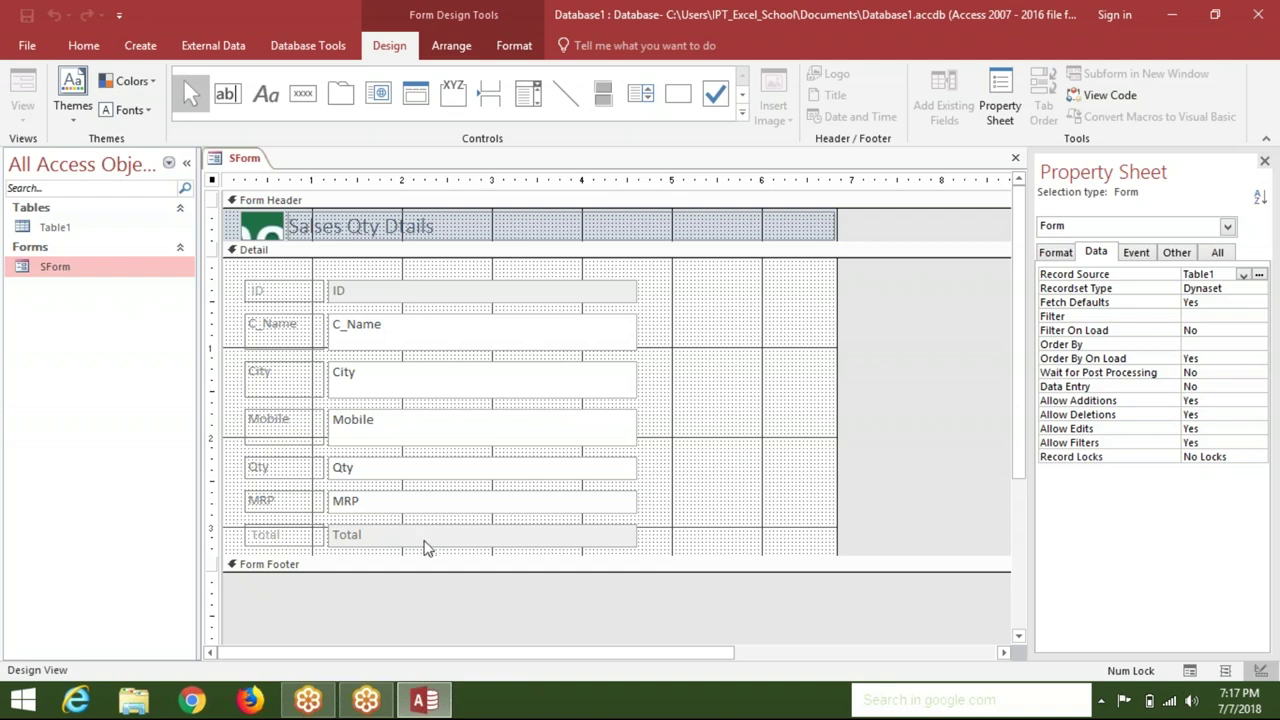
drag(424, 555, 428, 630)
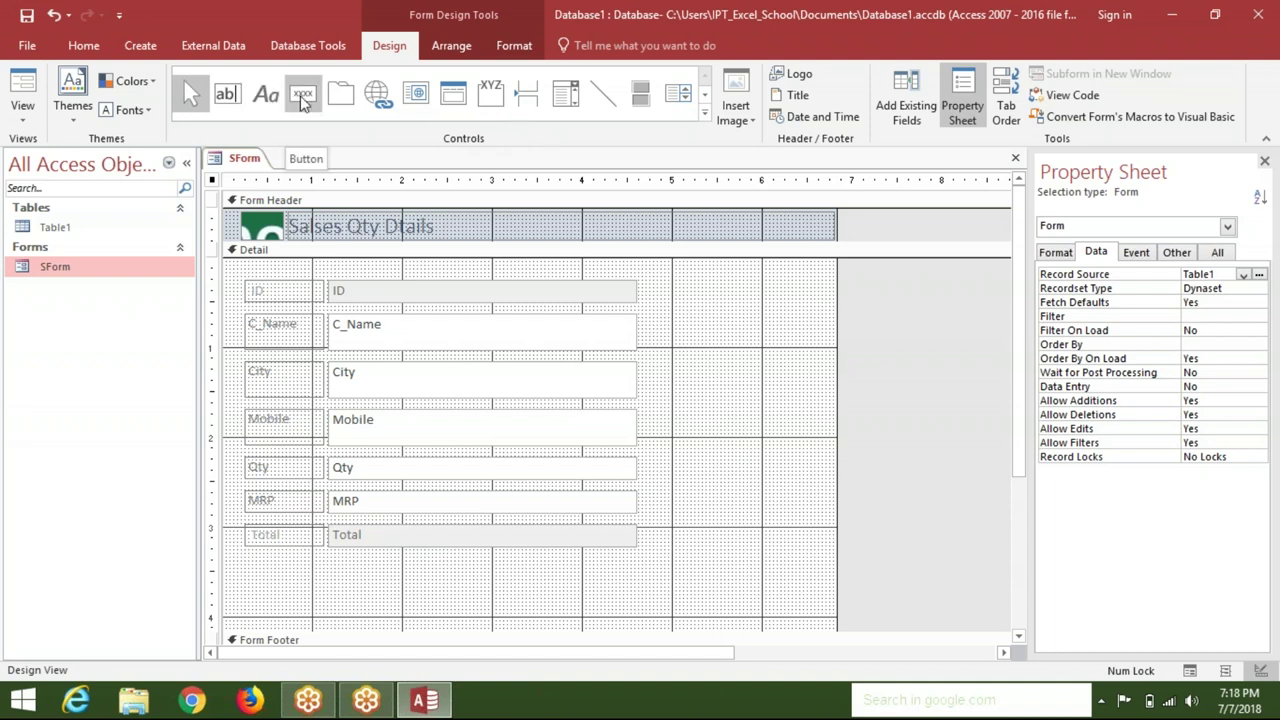
click(84, 275)
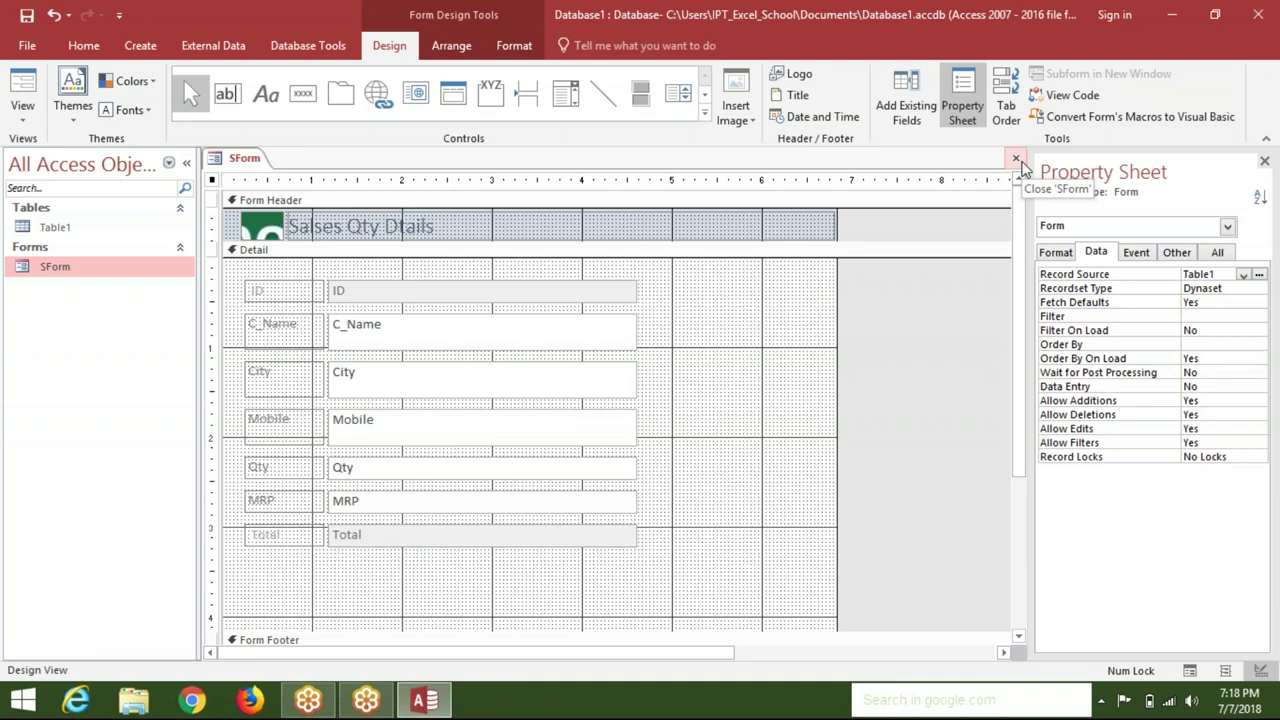
Draw a command button under the Total field and pick the Record Operations category.
click(310, 95)
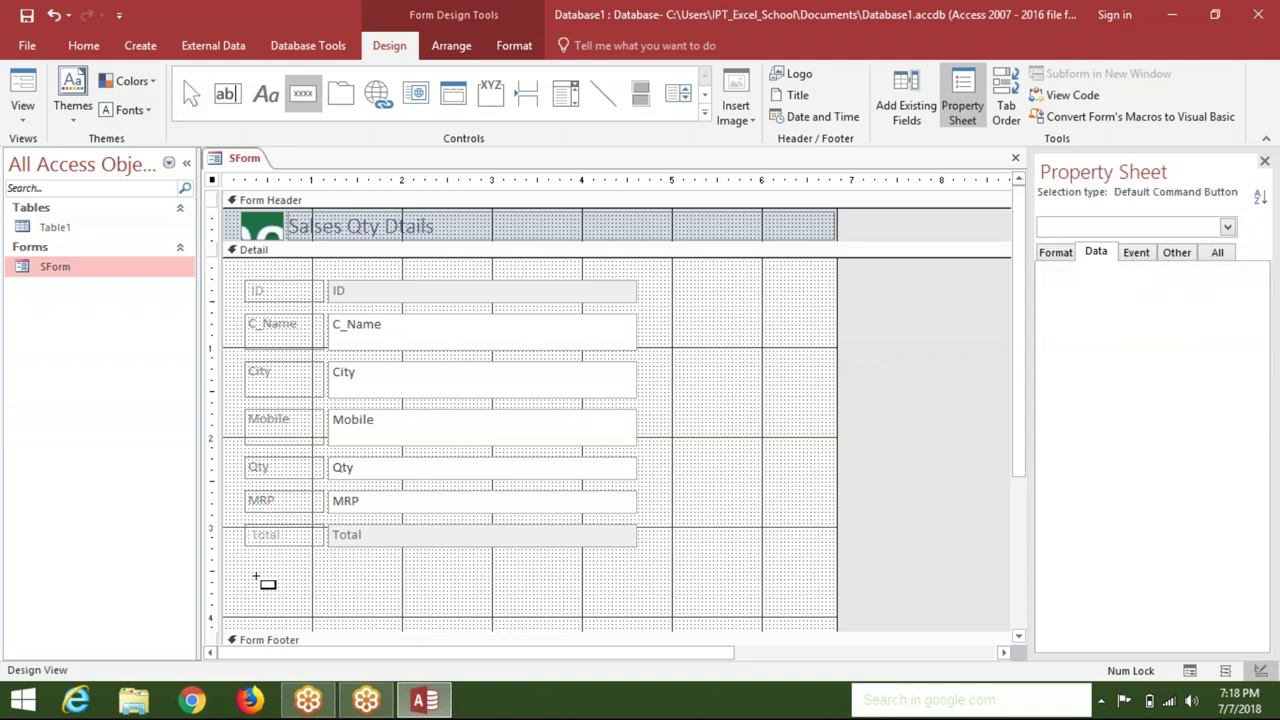
mouse_move(256, 577)
mouse_down()
mouse_move(347, 591)
mouse_move(357, 607)
mouse_up()
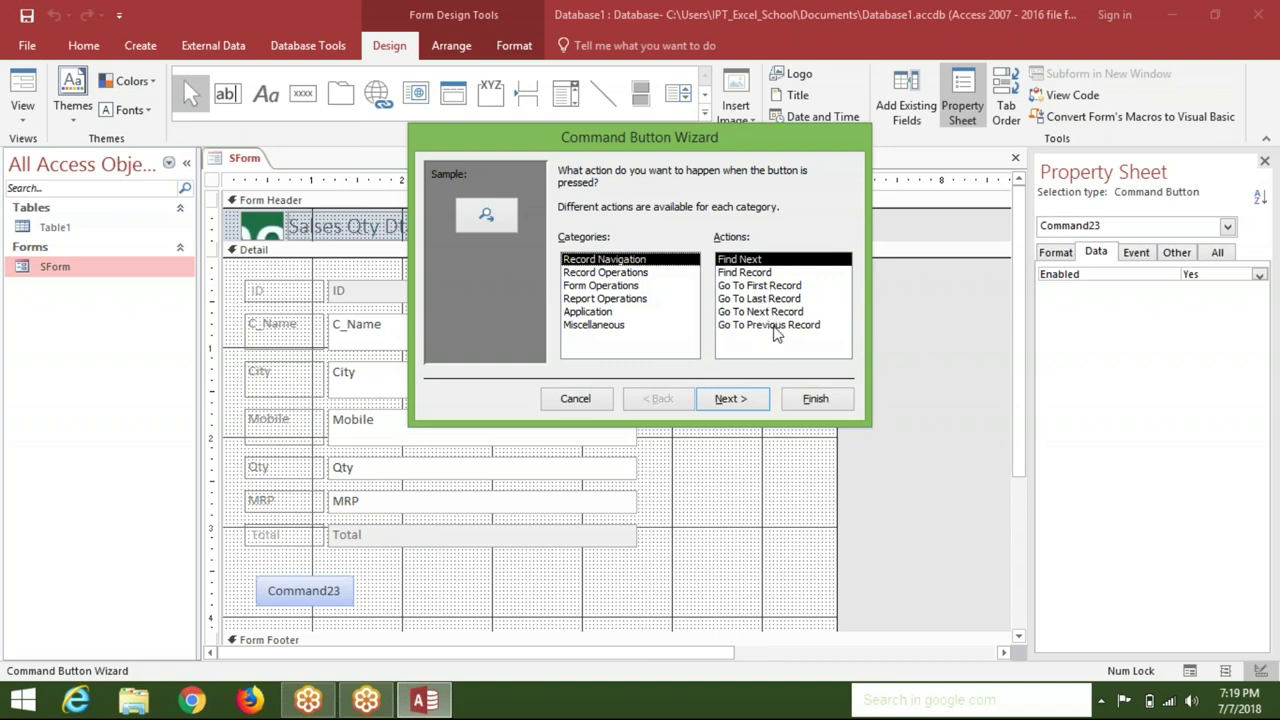
click(636, 274)
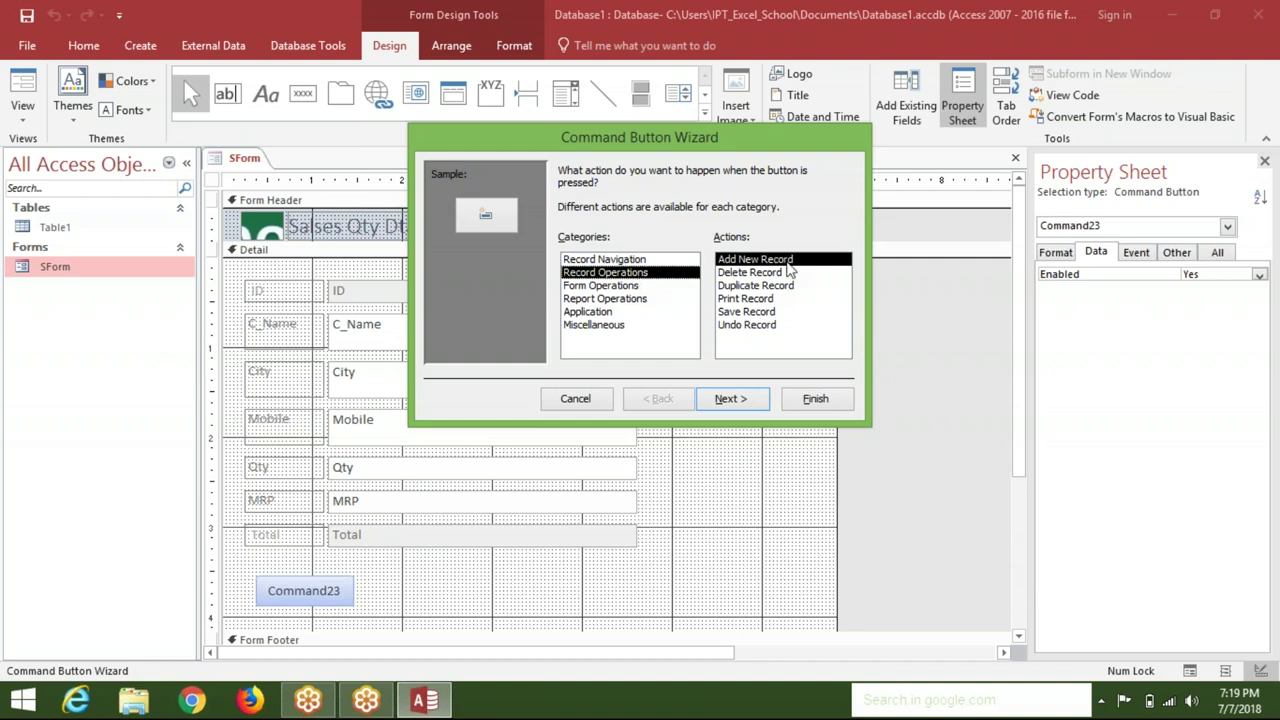
Give the Add New Record button the text caption 'New Entry' and finish the wizard.
click(733, 400)
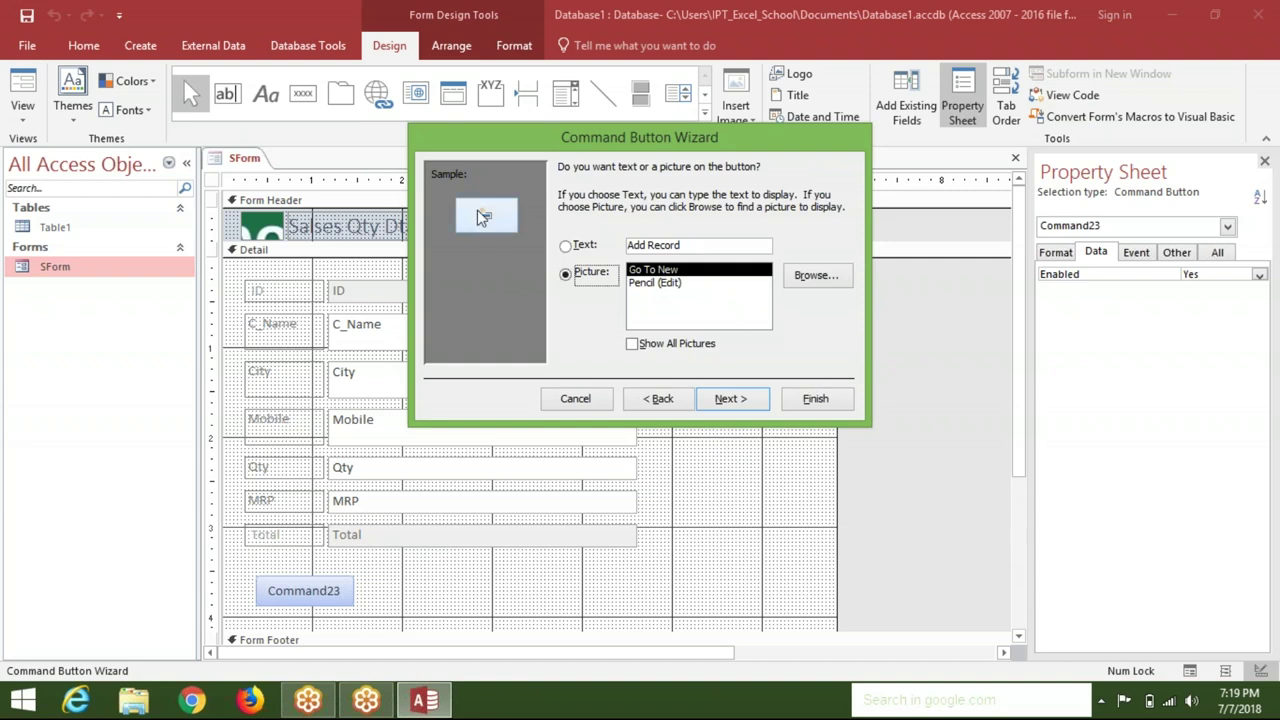
click(579, 246)
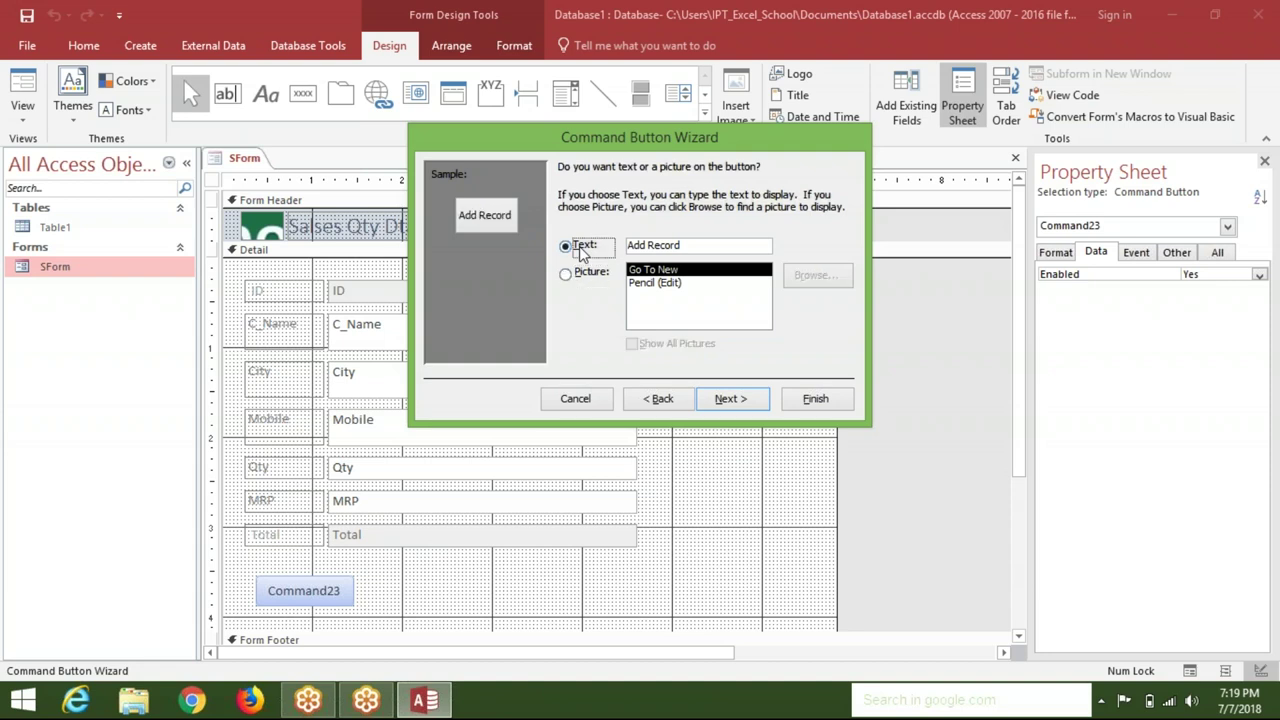
click(687, 252)
key(BackSpace)
key(BackSpace)
key(BackSpace)
key(BackSpace)
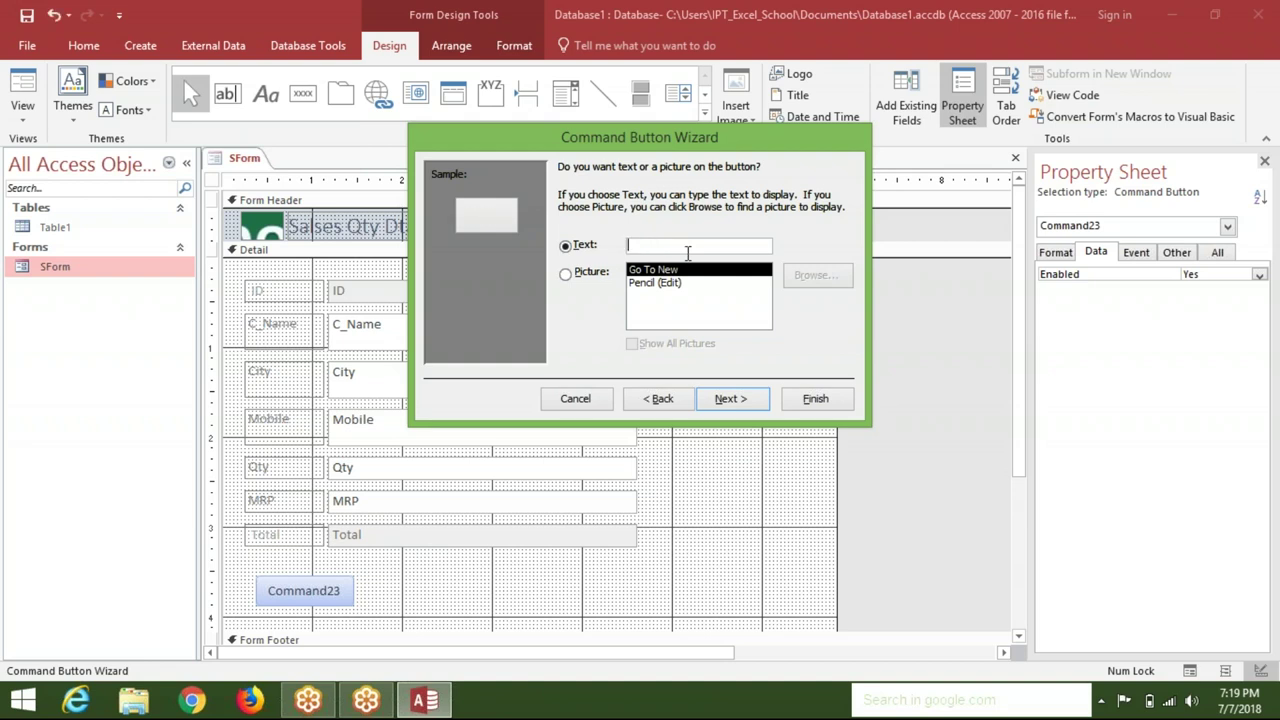
text(New Entry)
click(722, 400)
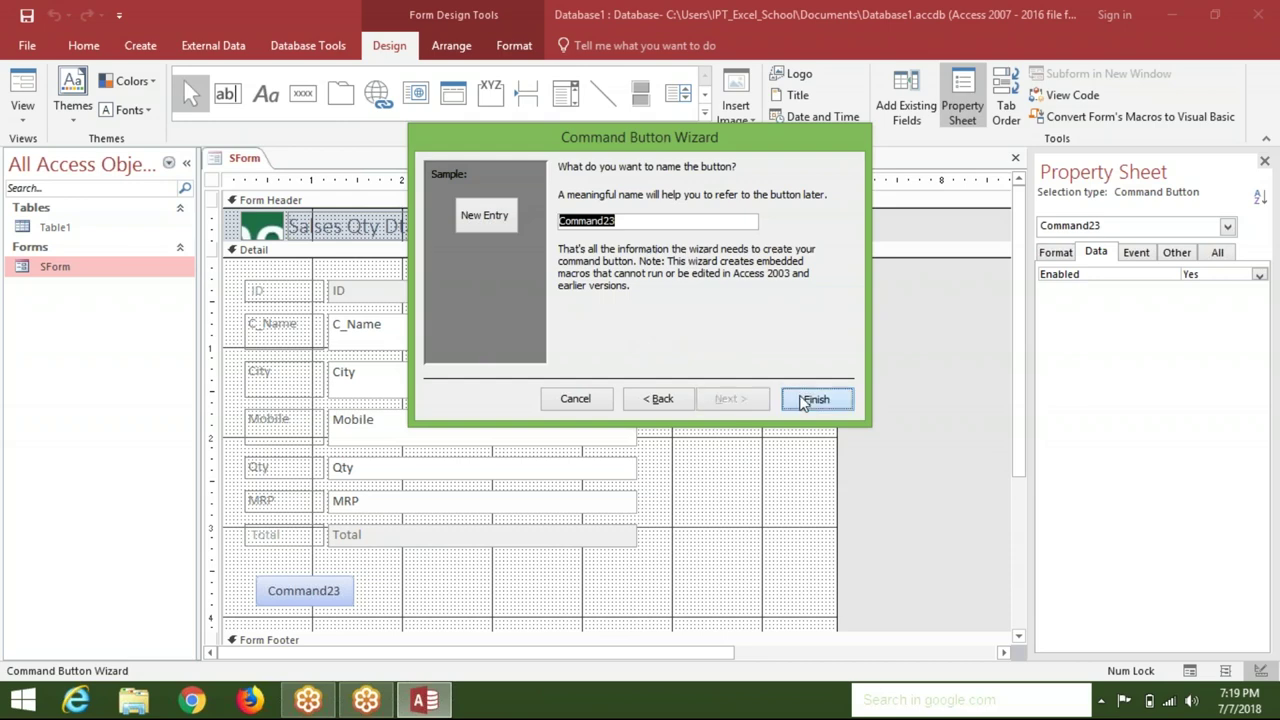
click(812, 399)
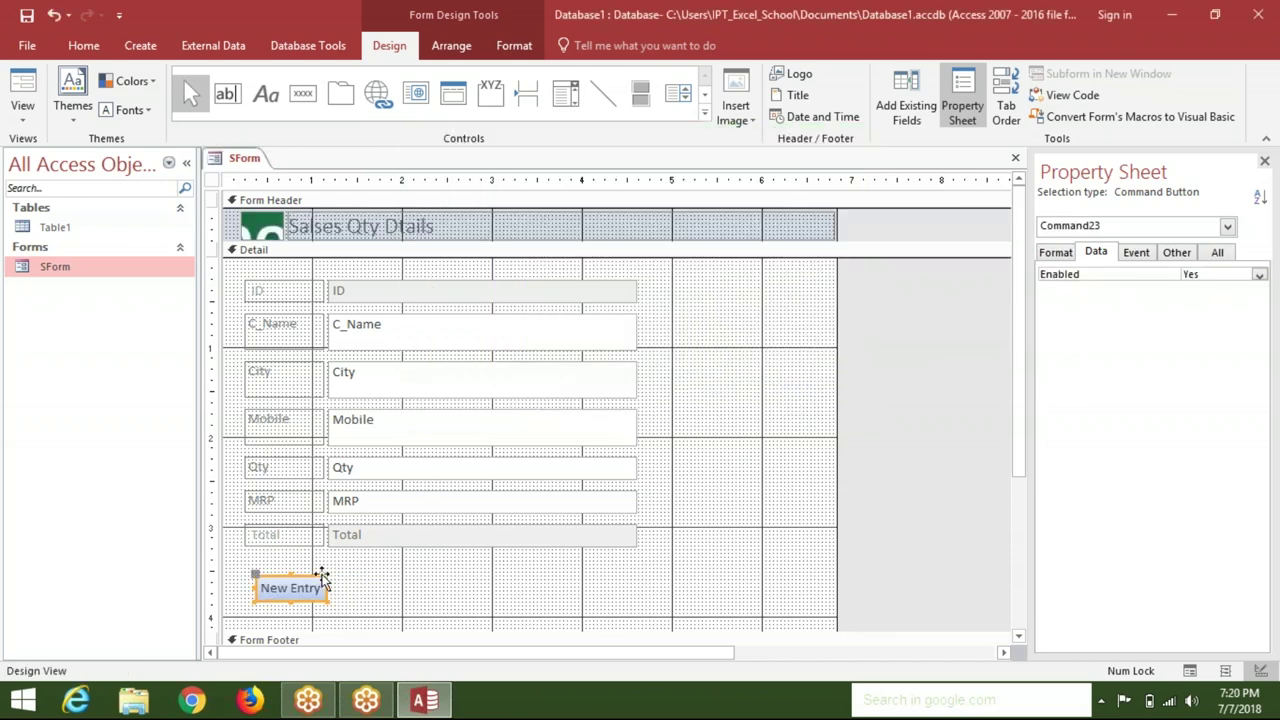
click(358, 612)
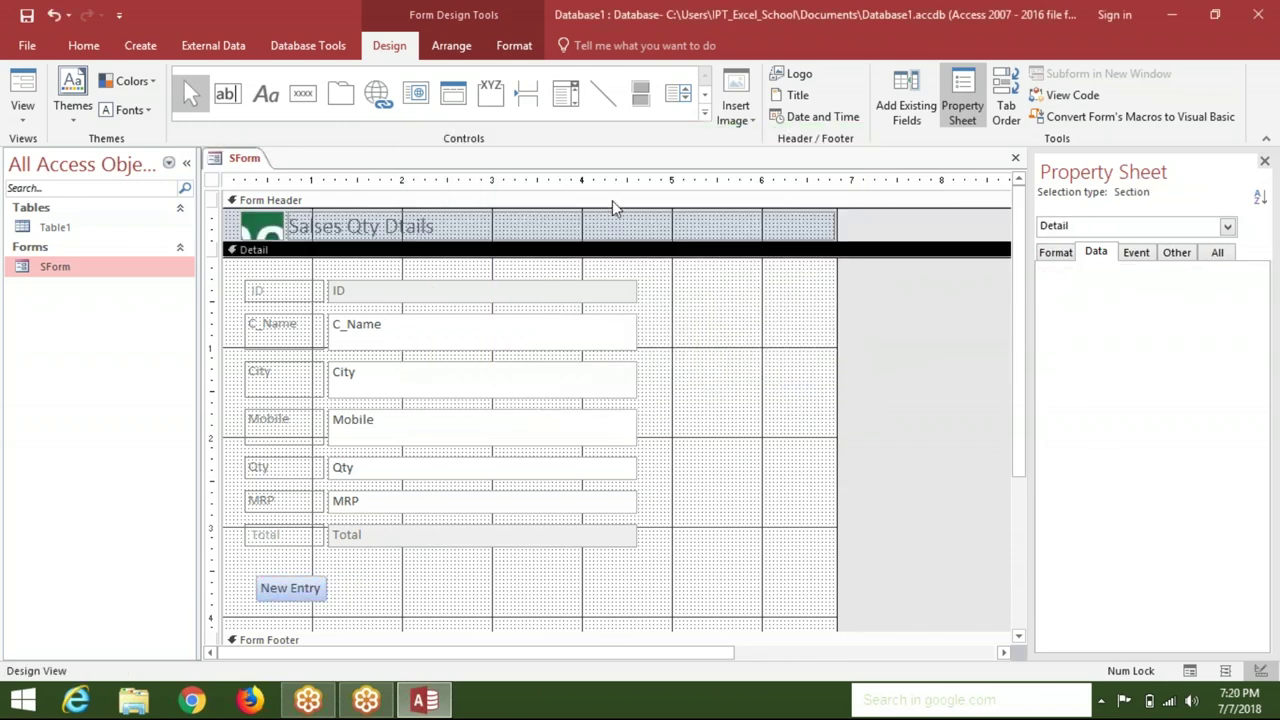
Draw a second command button to the right of New Entry.
click(300, 100)
click(298, 98)
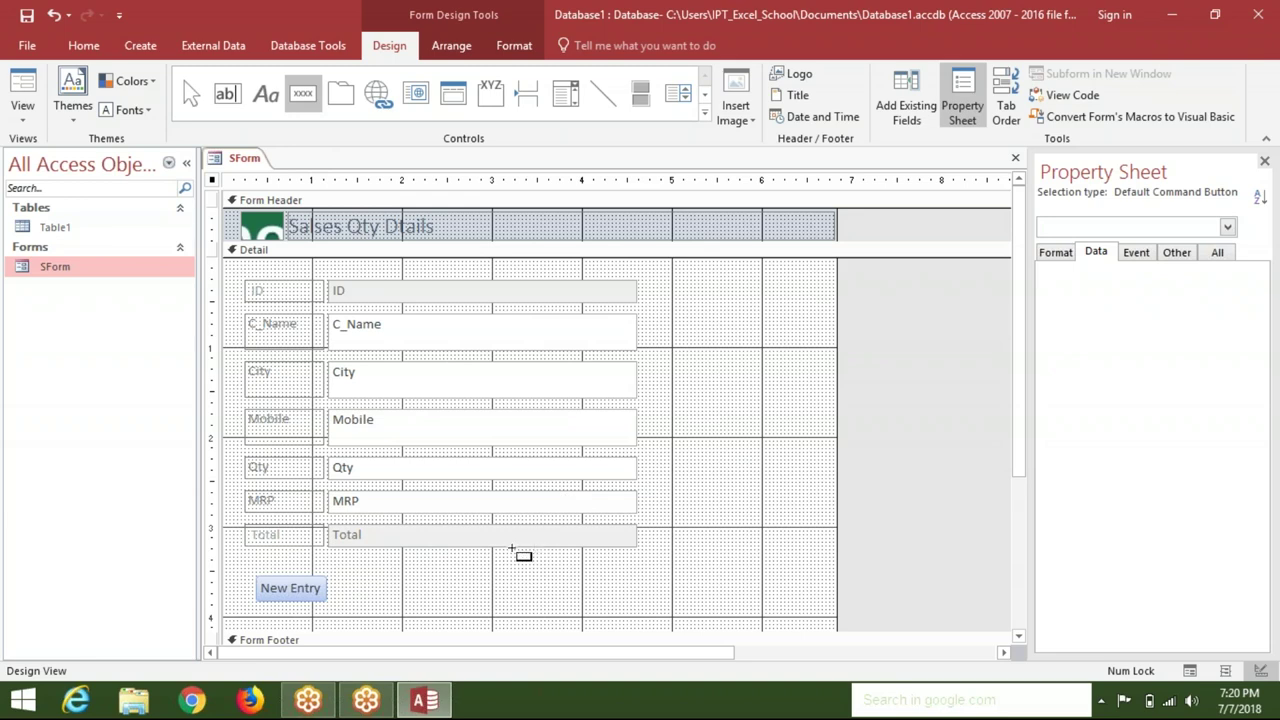
drag(465, 578, 548, 610)
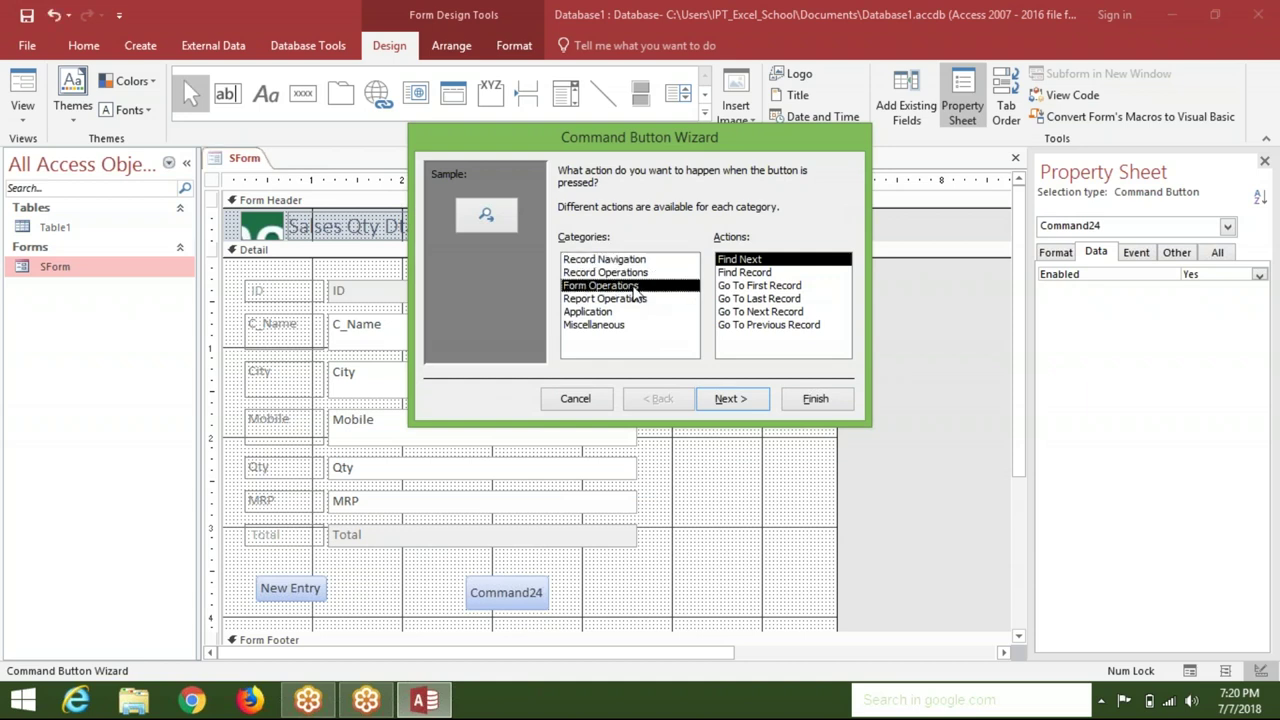
Make it a Record Operations > Undo Record button with the default picture.
click(640, 286)
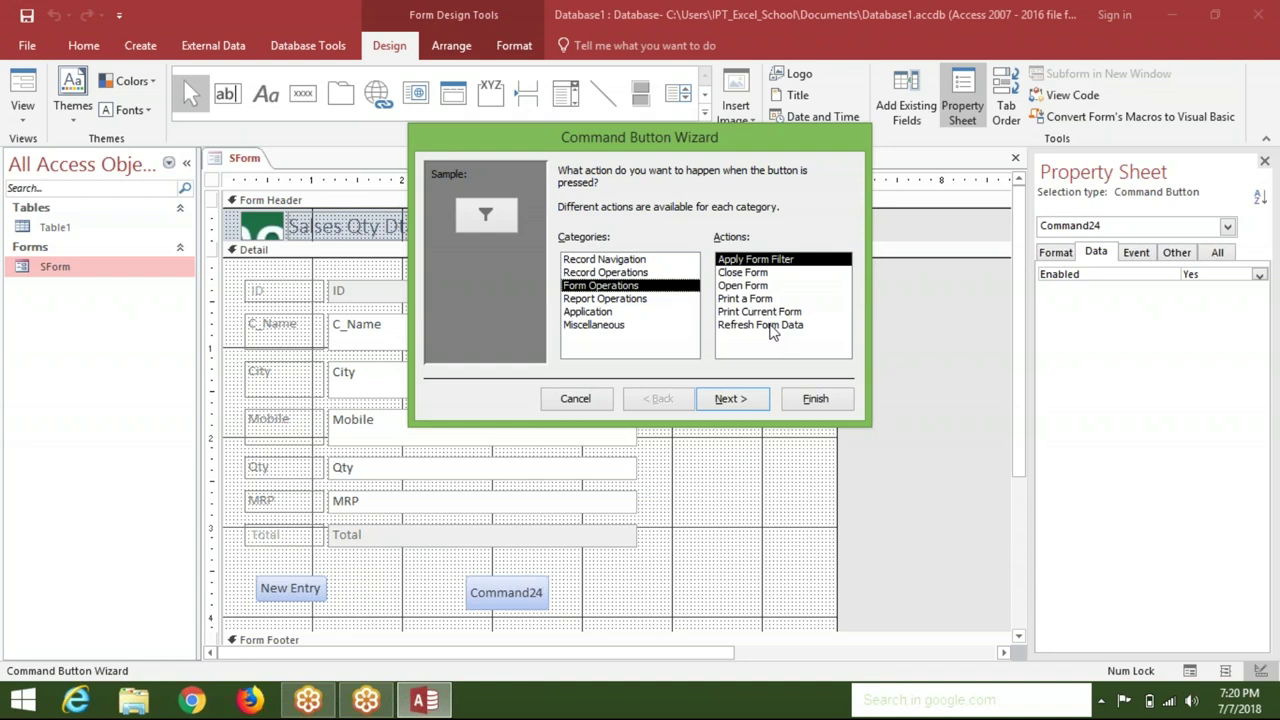
click(600, 298)
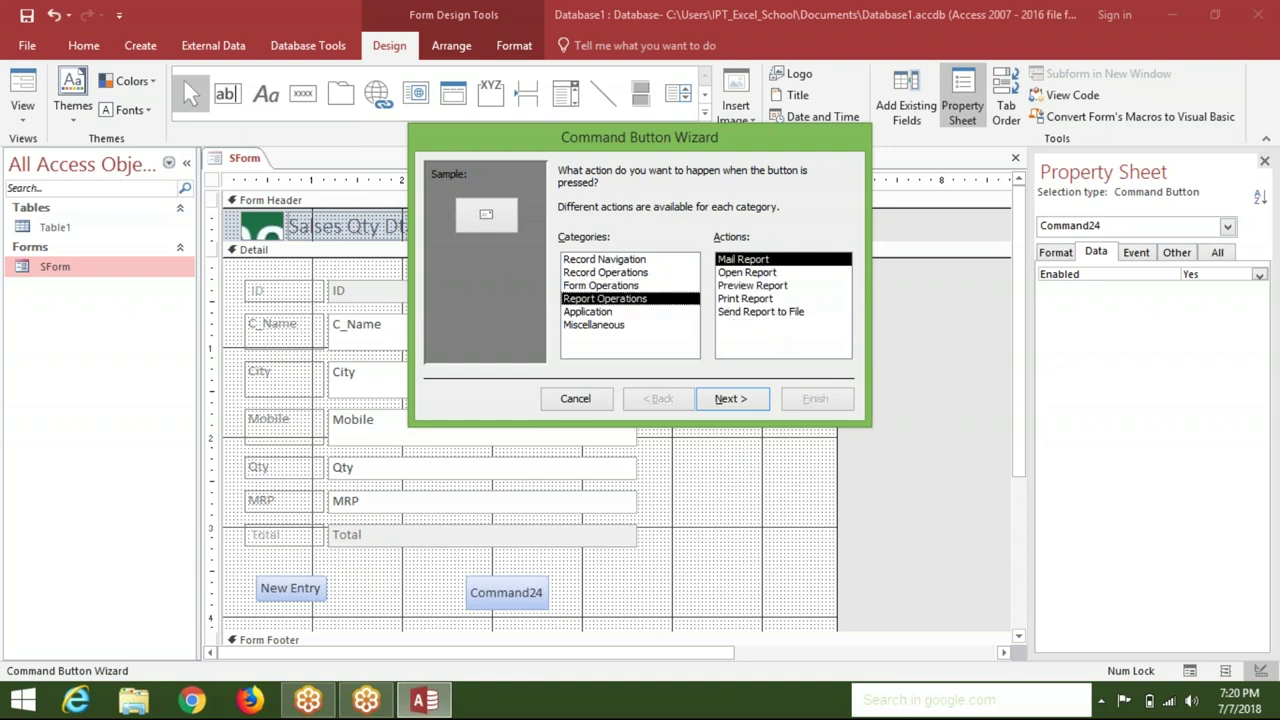
click(613, 312)
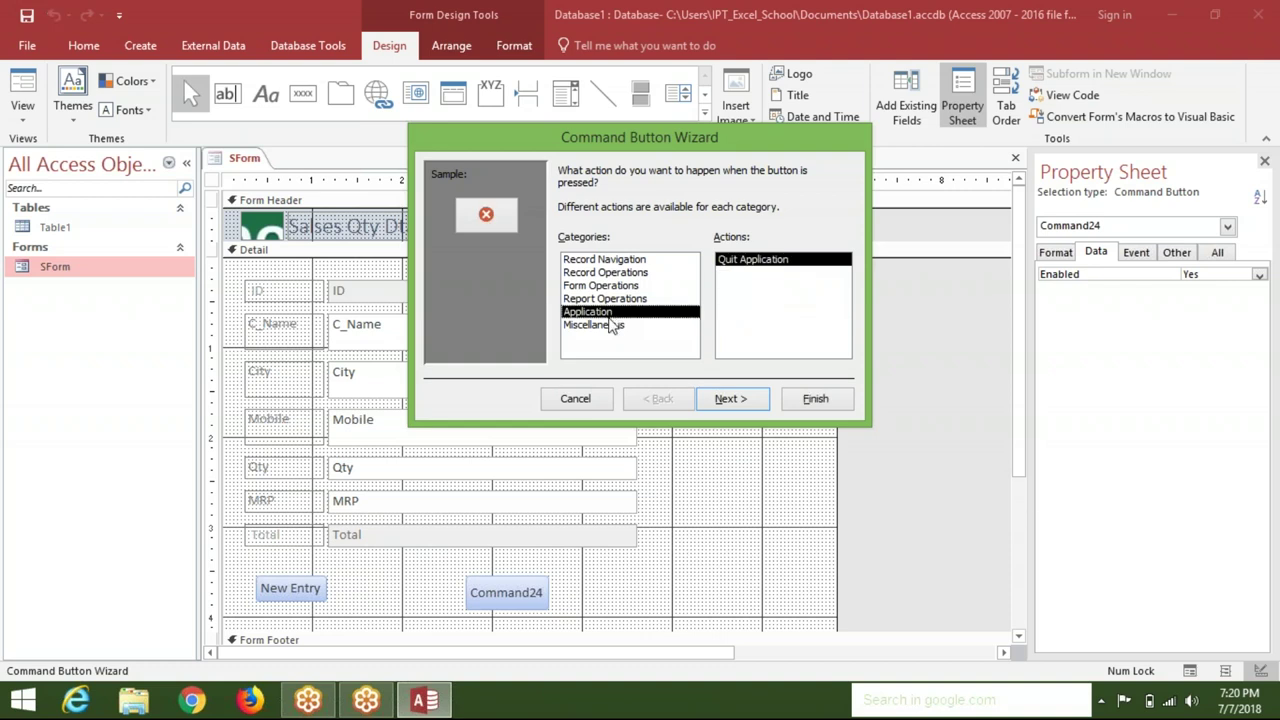
click(611, 325)
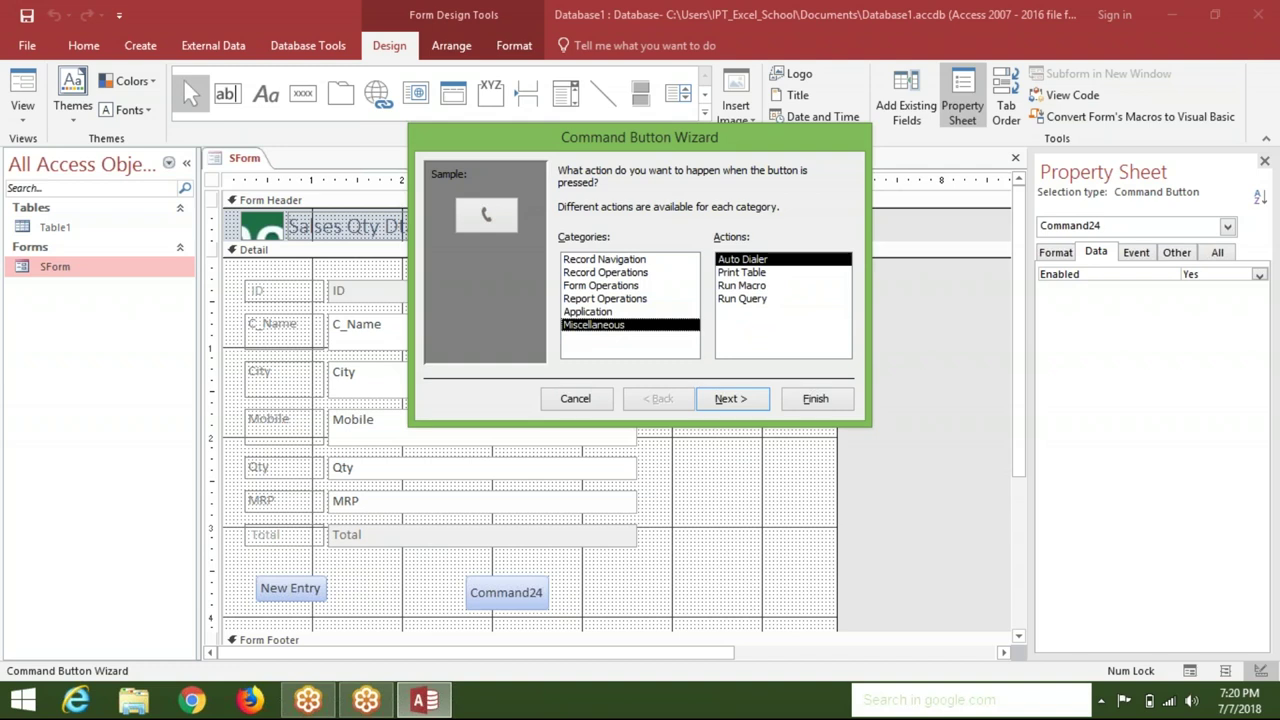
click(605, 311)
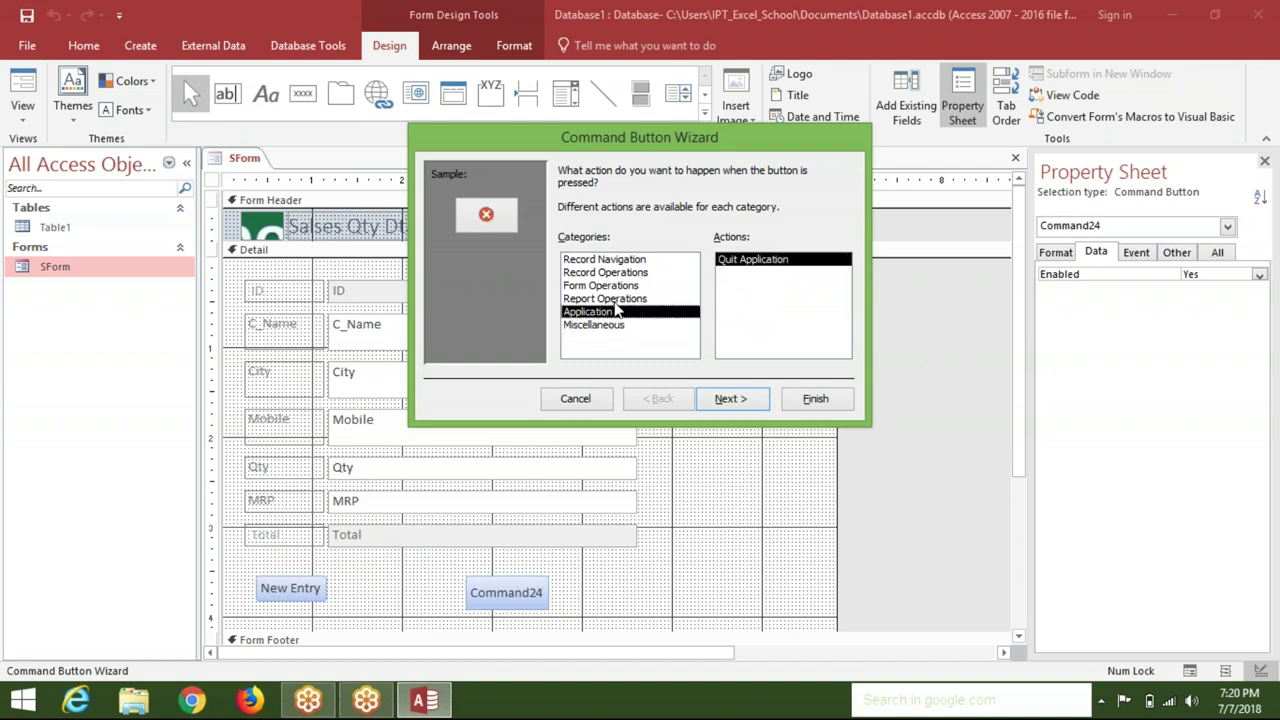
click(605, 298)
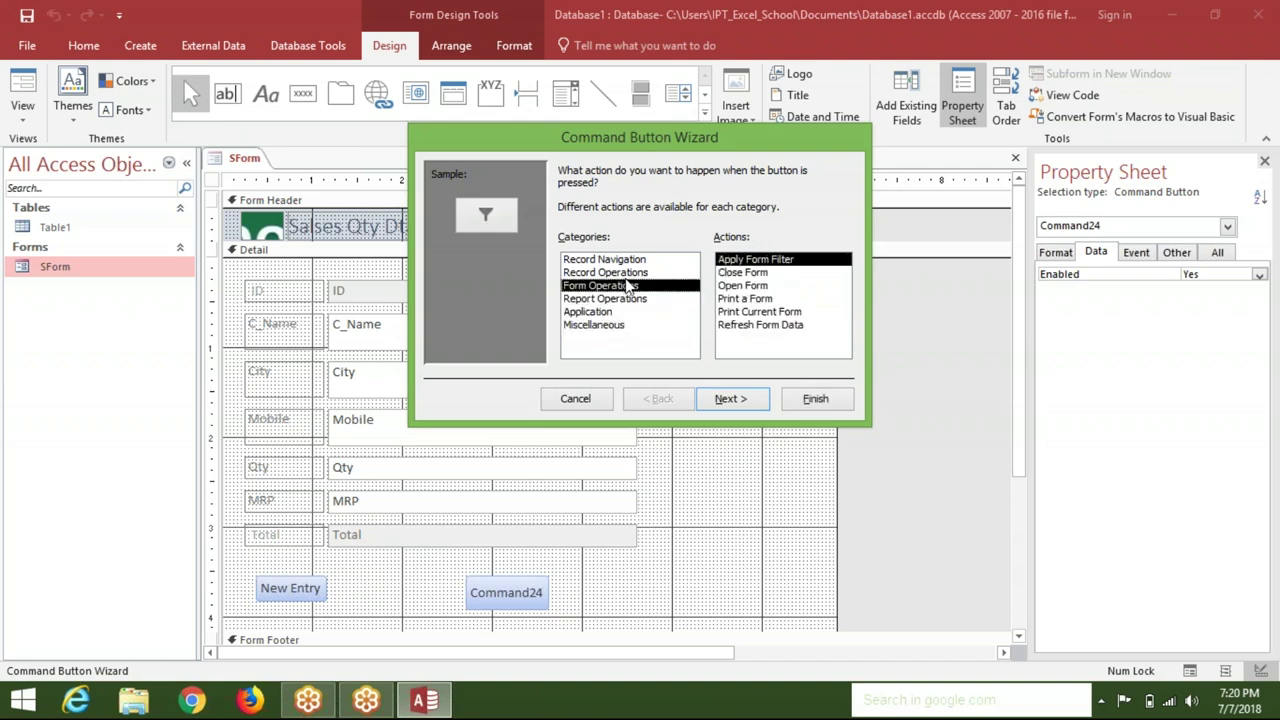
click(630, 272)
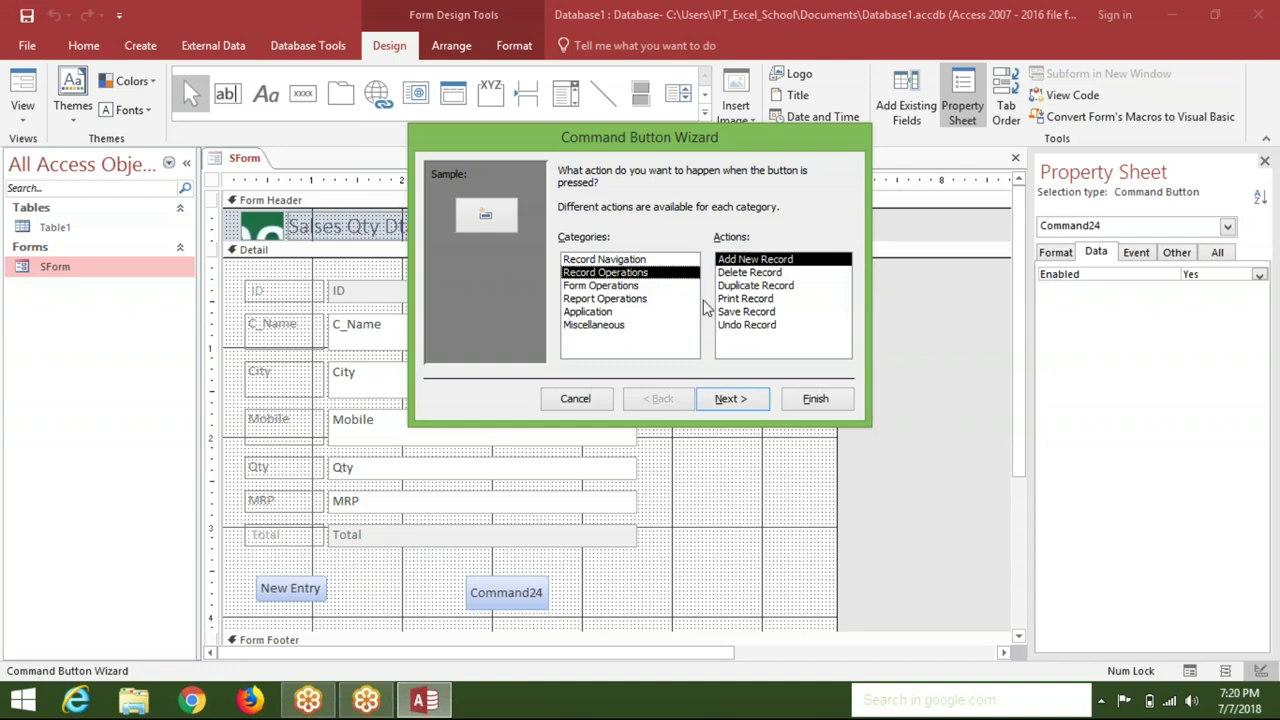
click(727, 327)
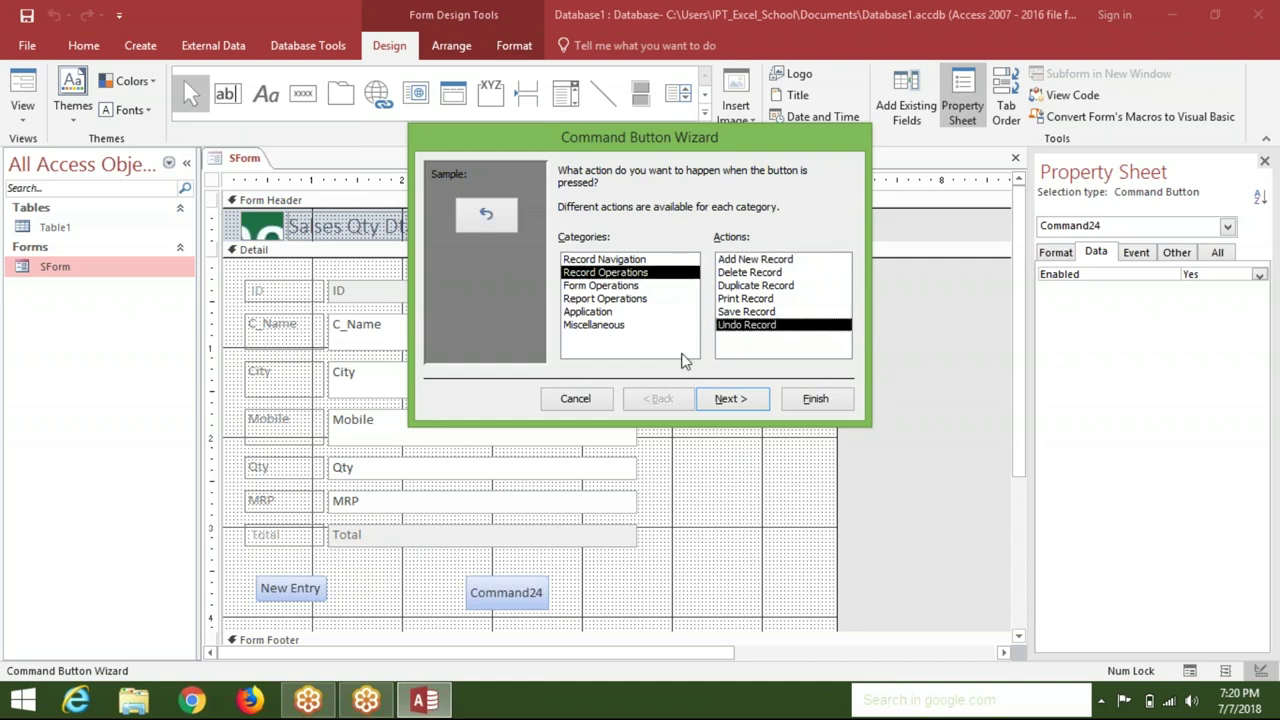
click(727, 400)
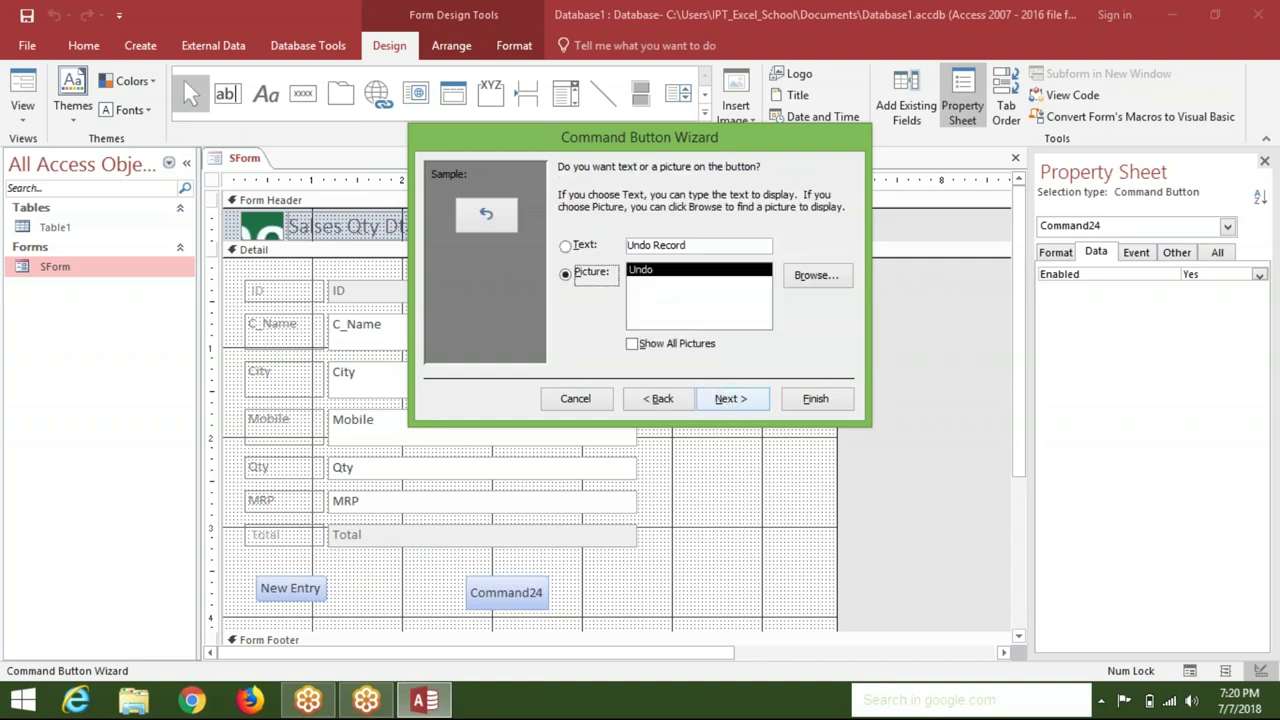
click(731, 400)
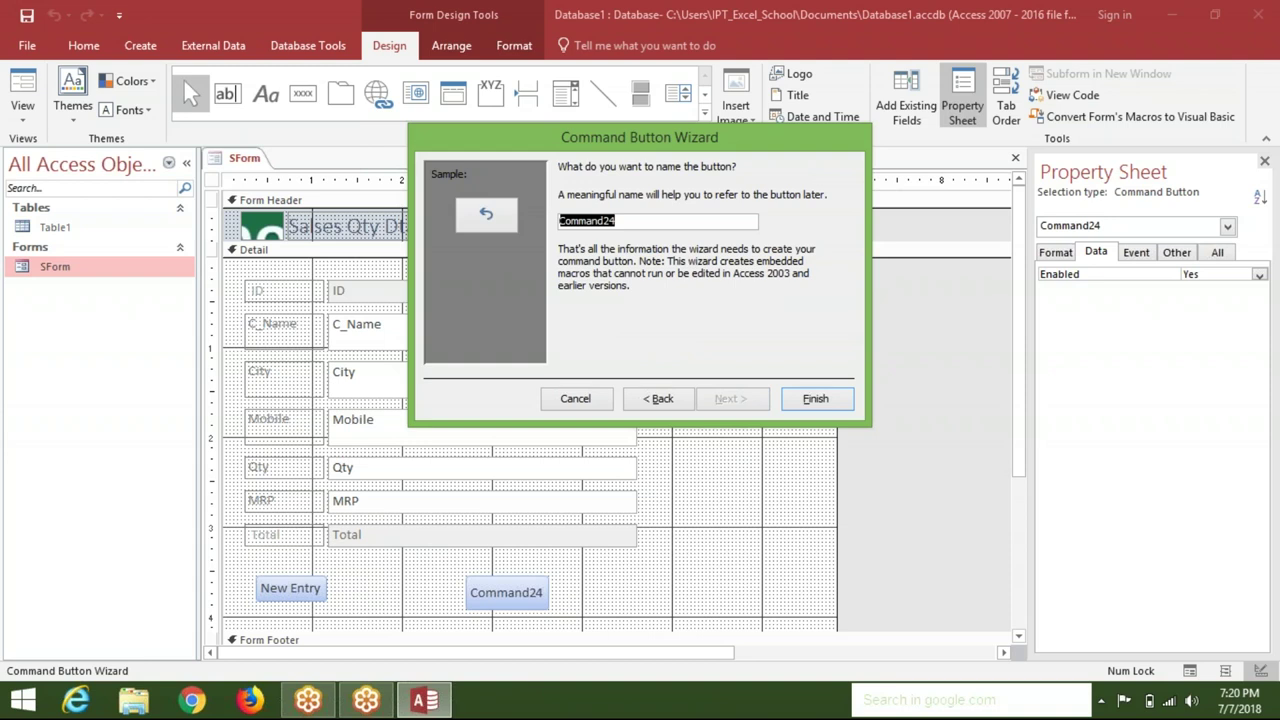
click(815, 398)
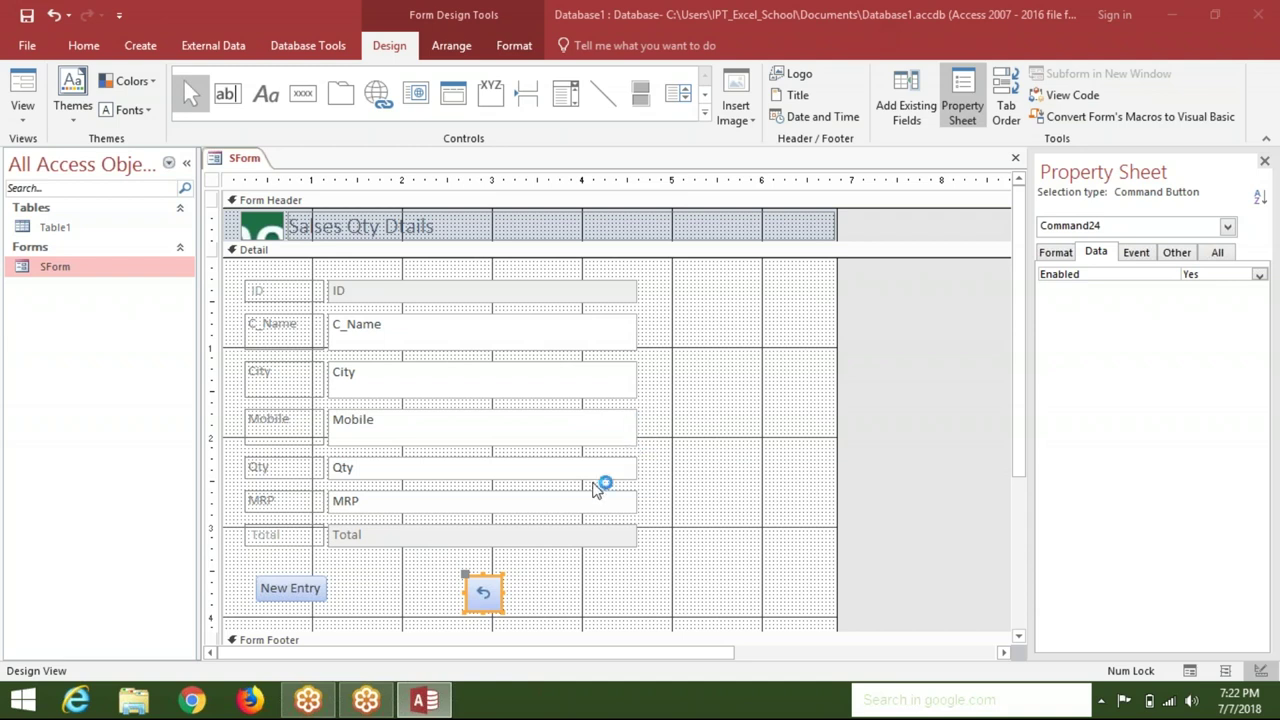
Deselect the undo button to leave both buttons placed beneath Total.
click(565, 578)
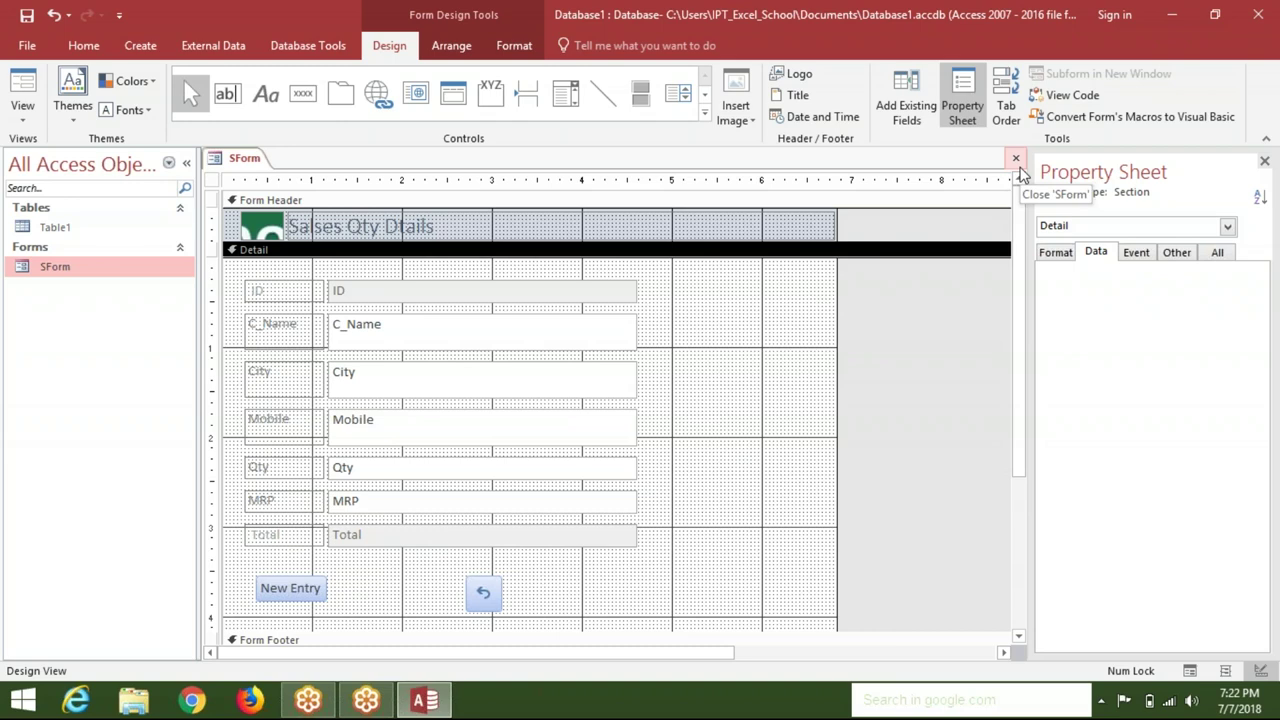
Save the SForm design changes and open SForm in Form View.
click(1015, 160)
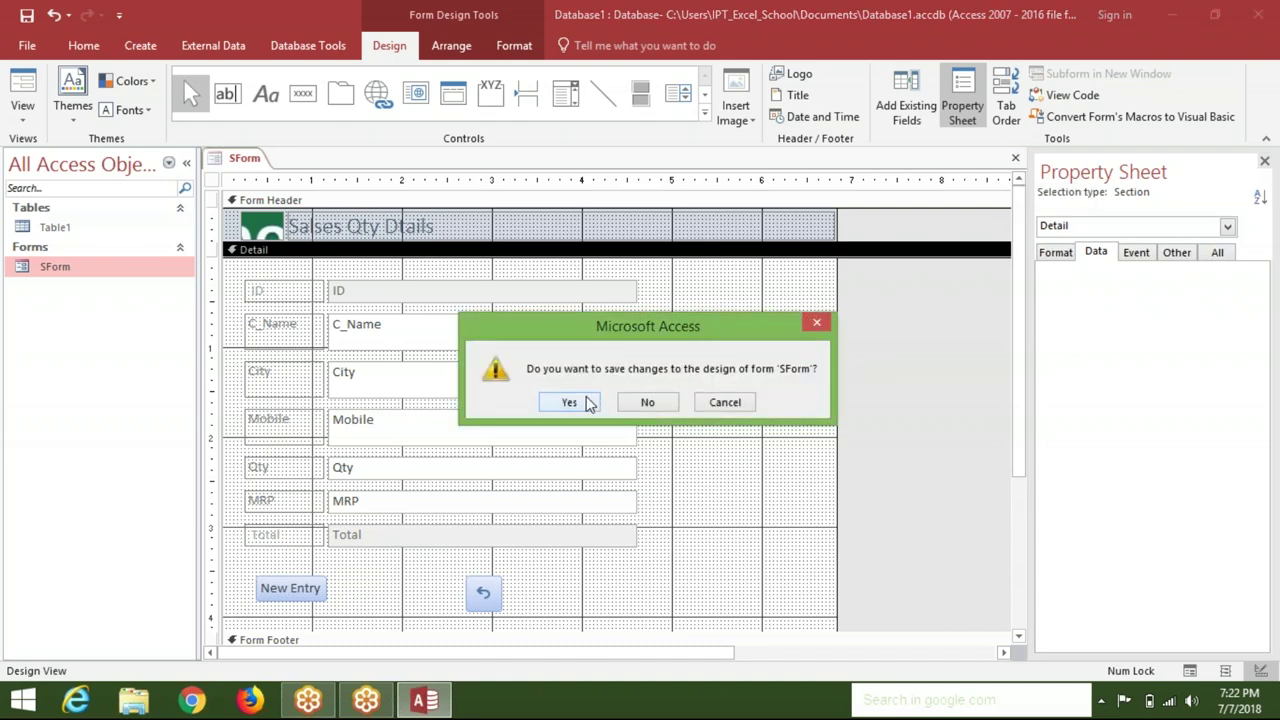
click(580, 402)
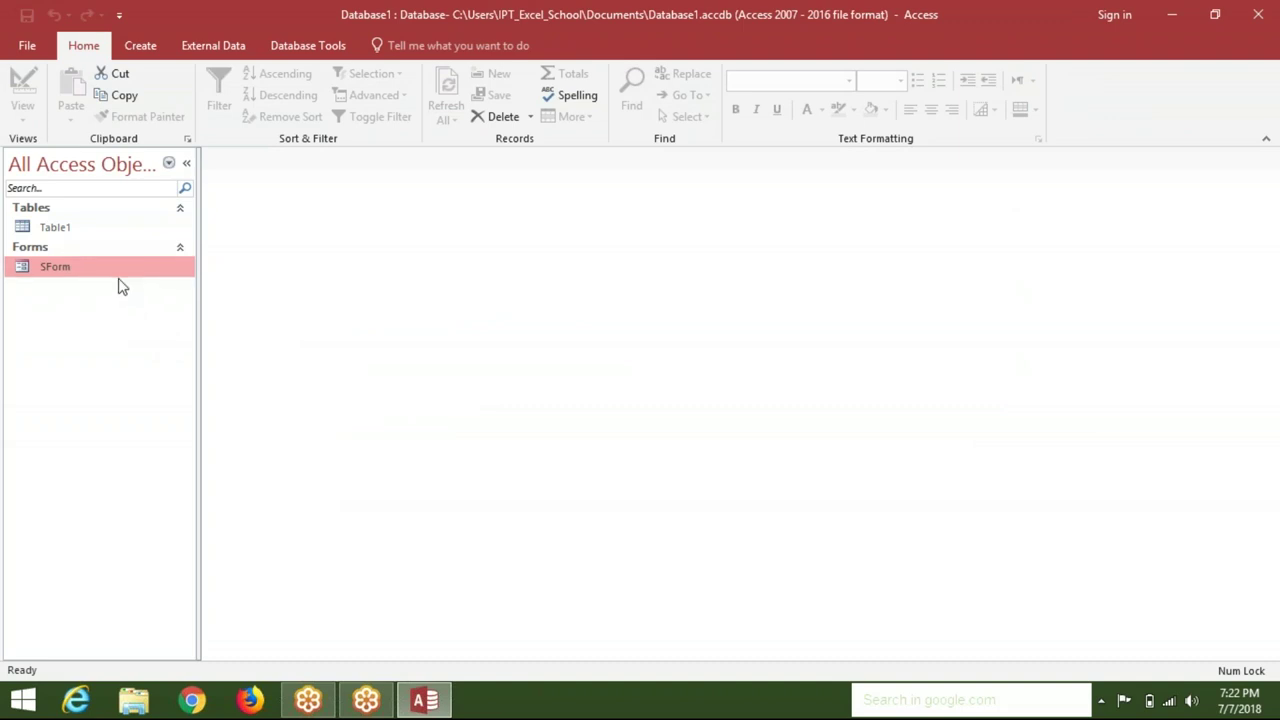
double_click(123, 270)
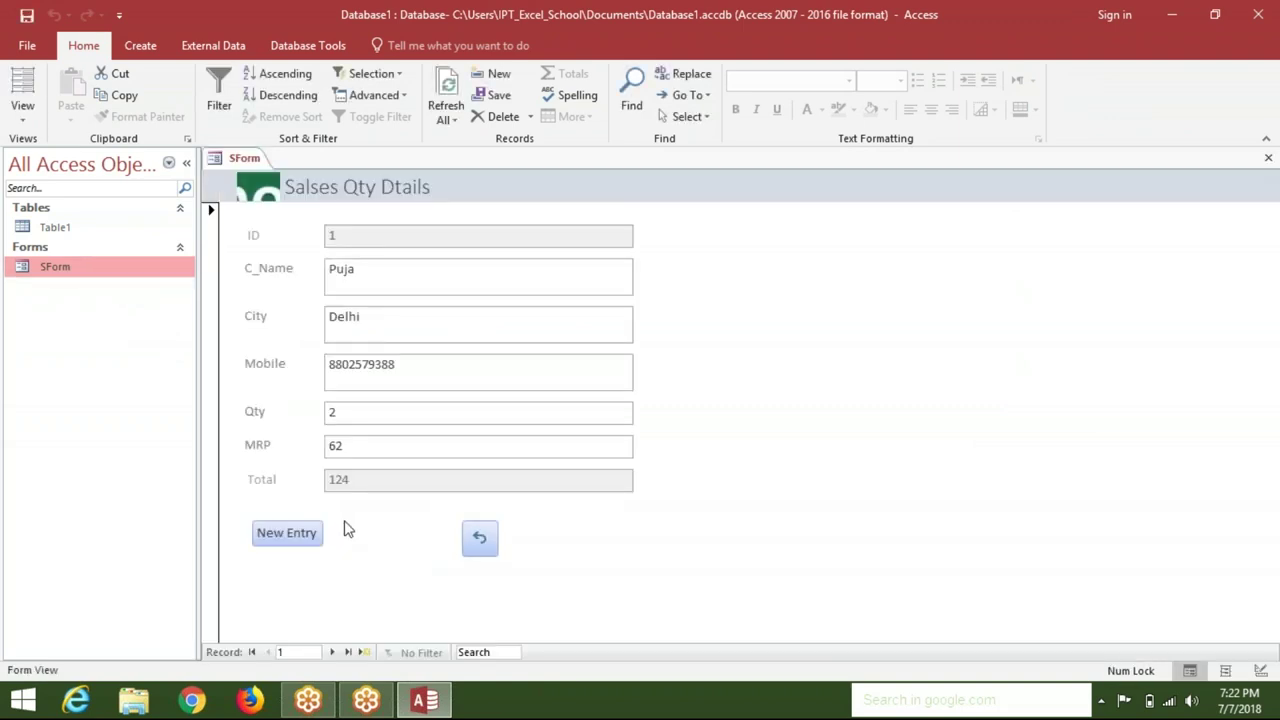
Test the undo button, dismiss its message, and start a blank record with New Entry.
click(479, 540)
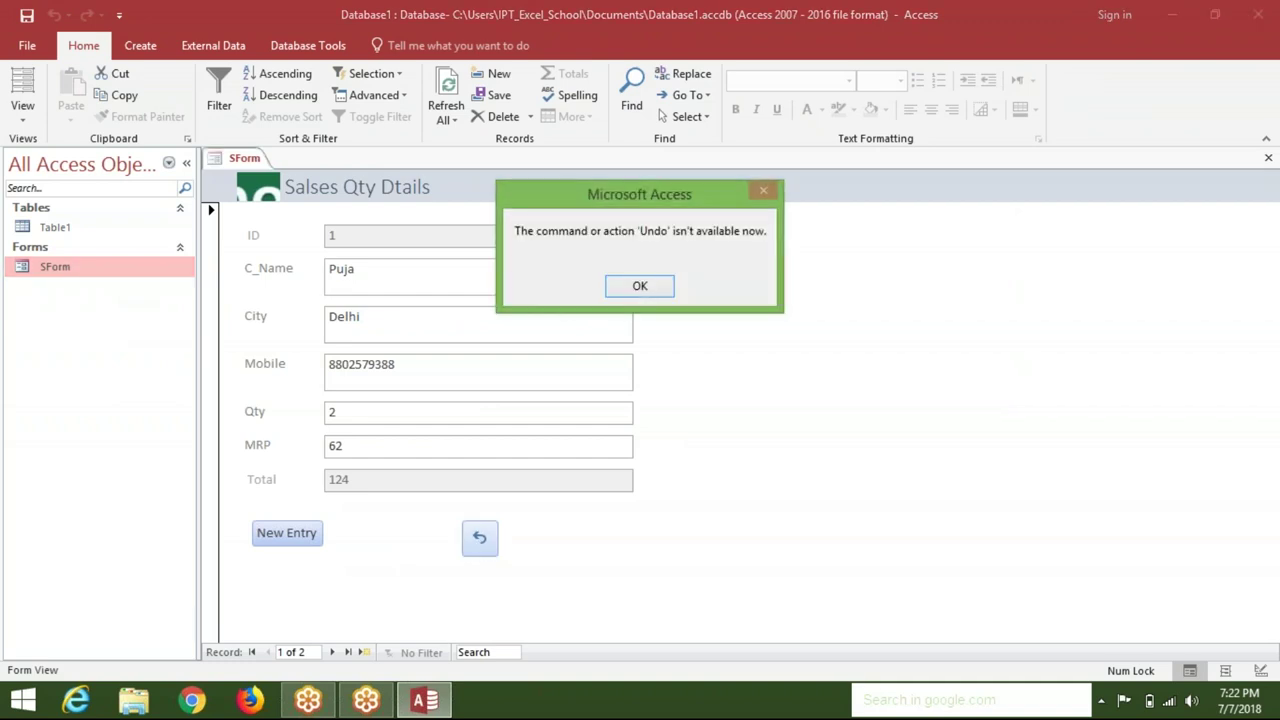
click(640, 287)
click(286, 538)
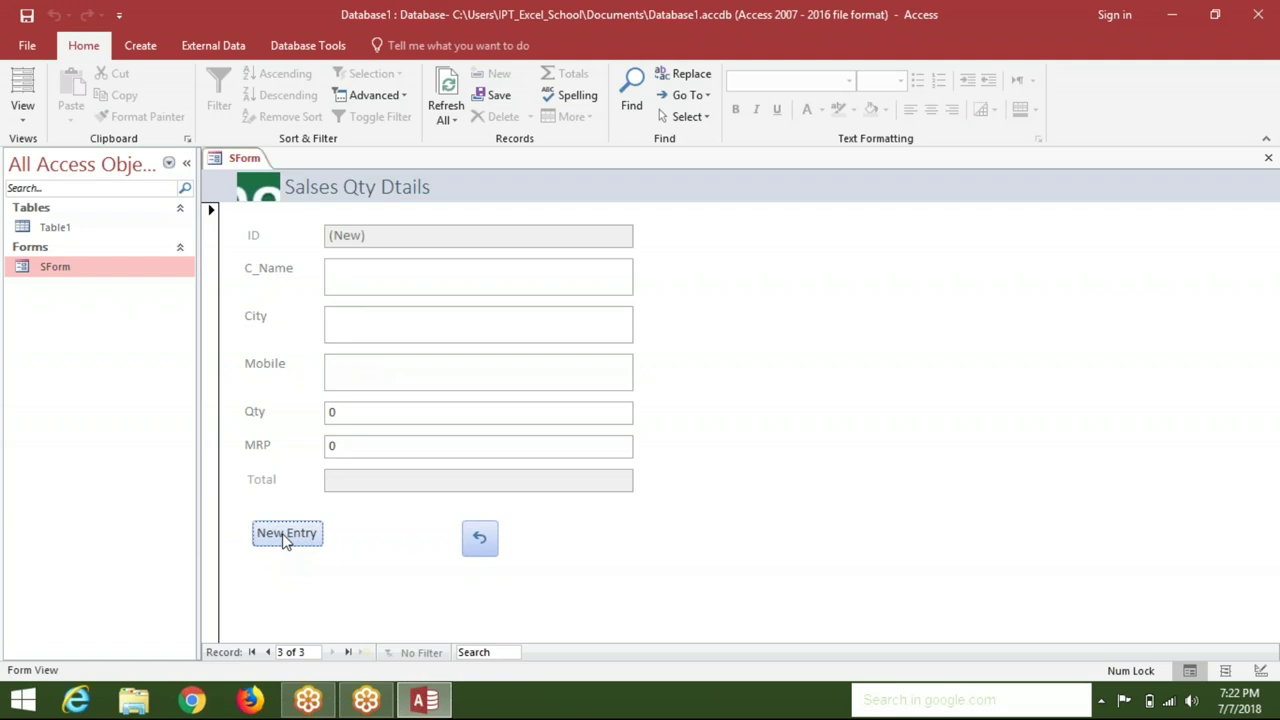
Enter the customer's name, city On, mobile number, Qty 66 and MRP, then save the record.
click(367, 287)
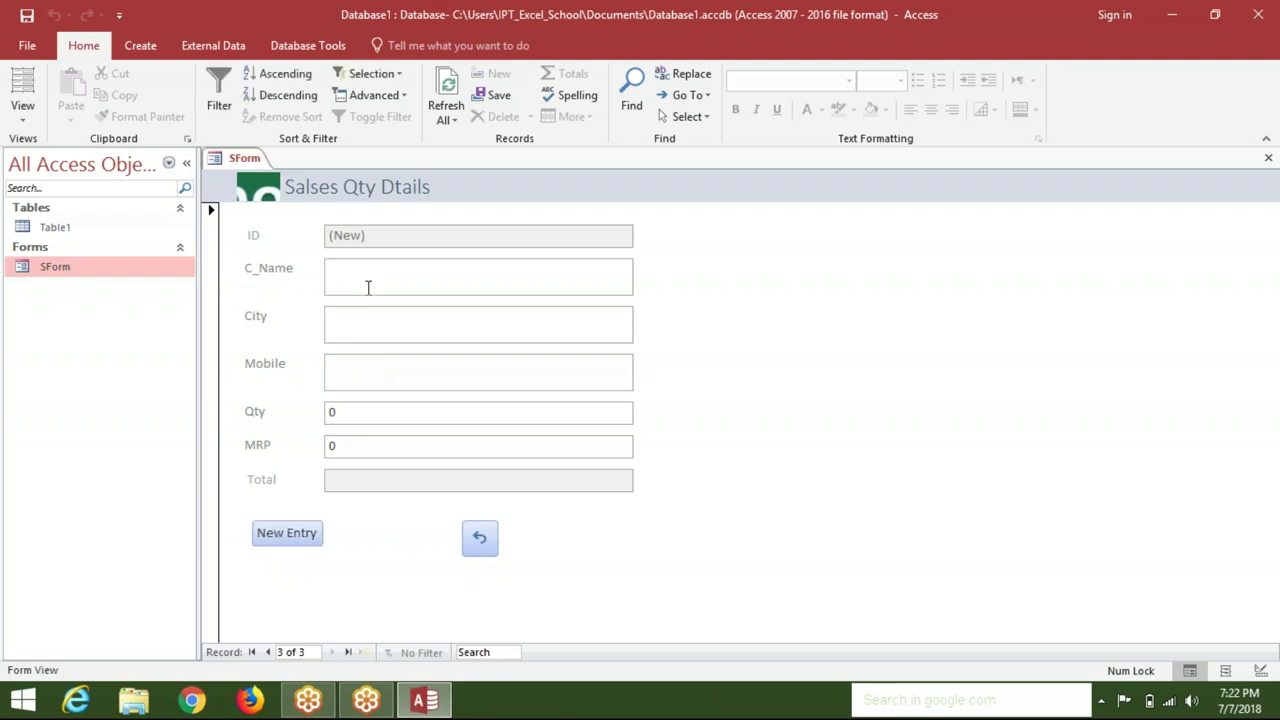
text(Puneet)
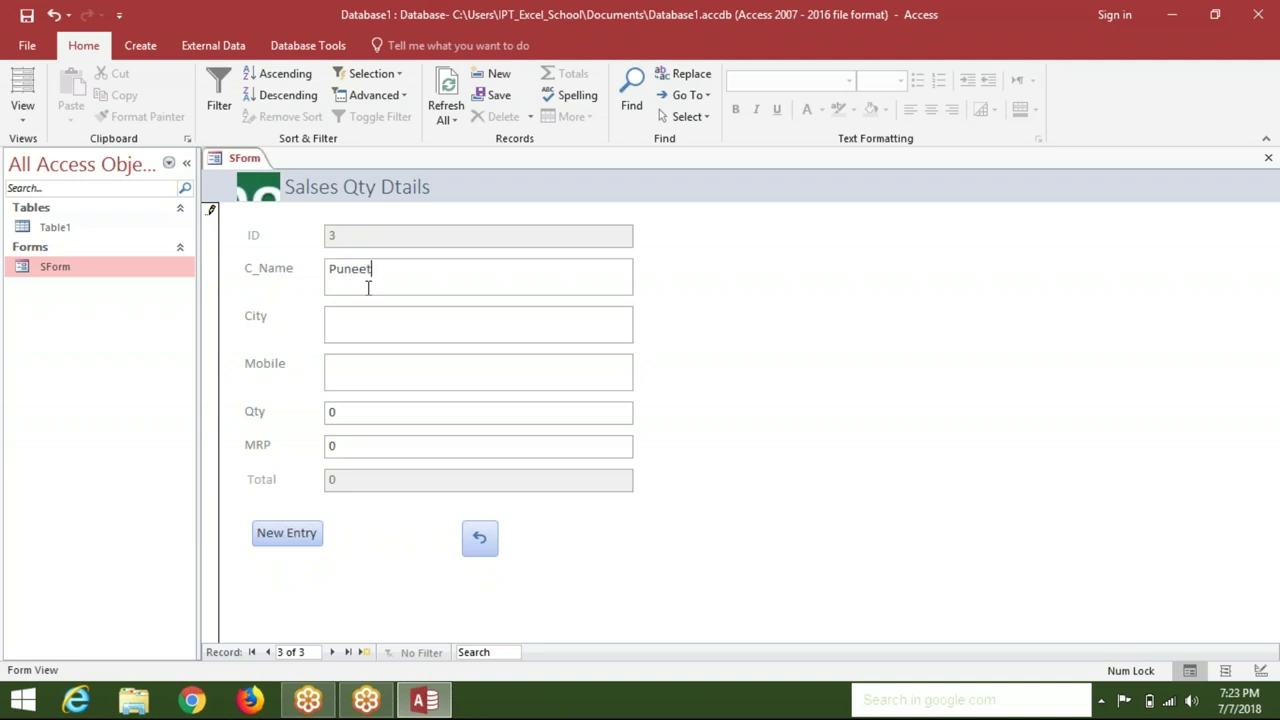
key(Tab)
text(On)
click(349, 370)
click(346, 412)
text(66)
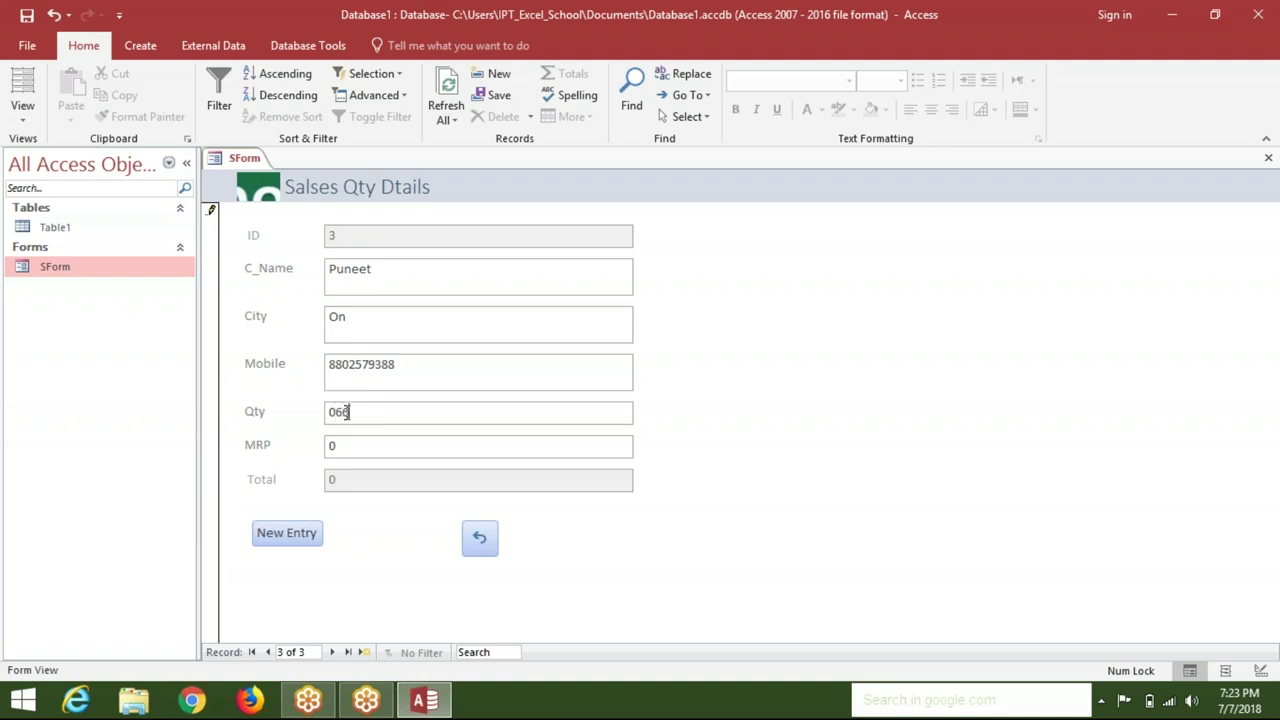
click(340, 445)
text(24)
key(Tab)
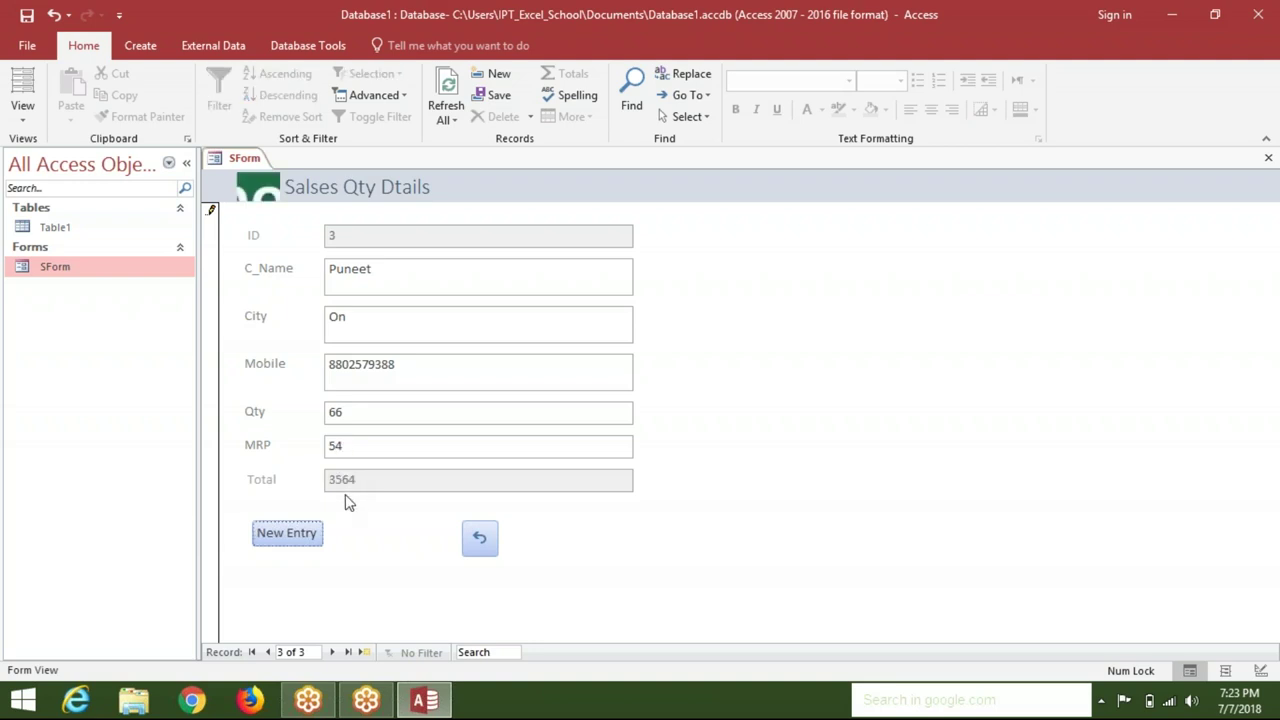
click(314, 538)
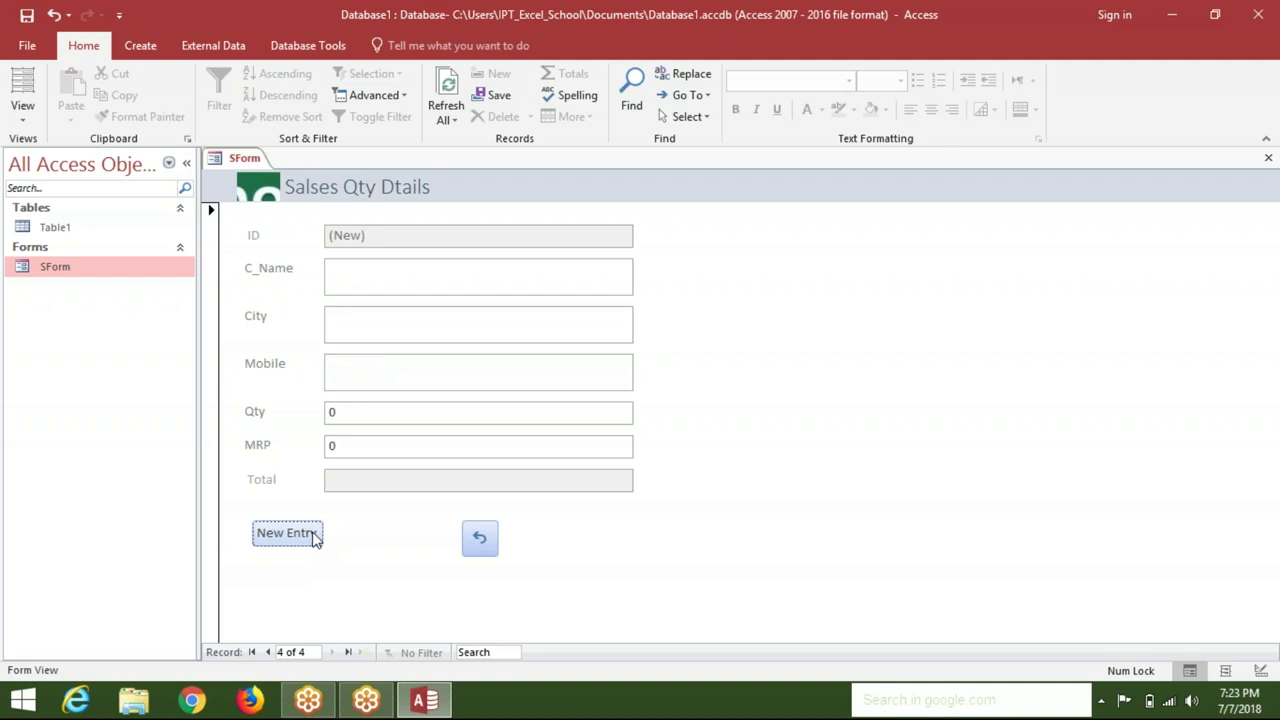
Delete the current record and open Table1 to confirm only two records remain.
click(480, 550)
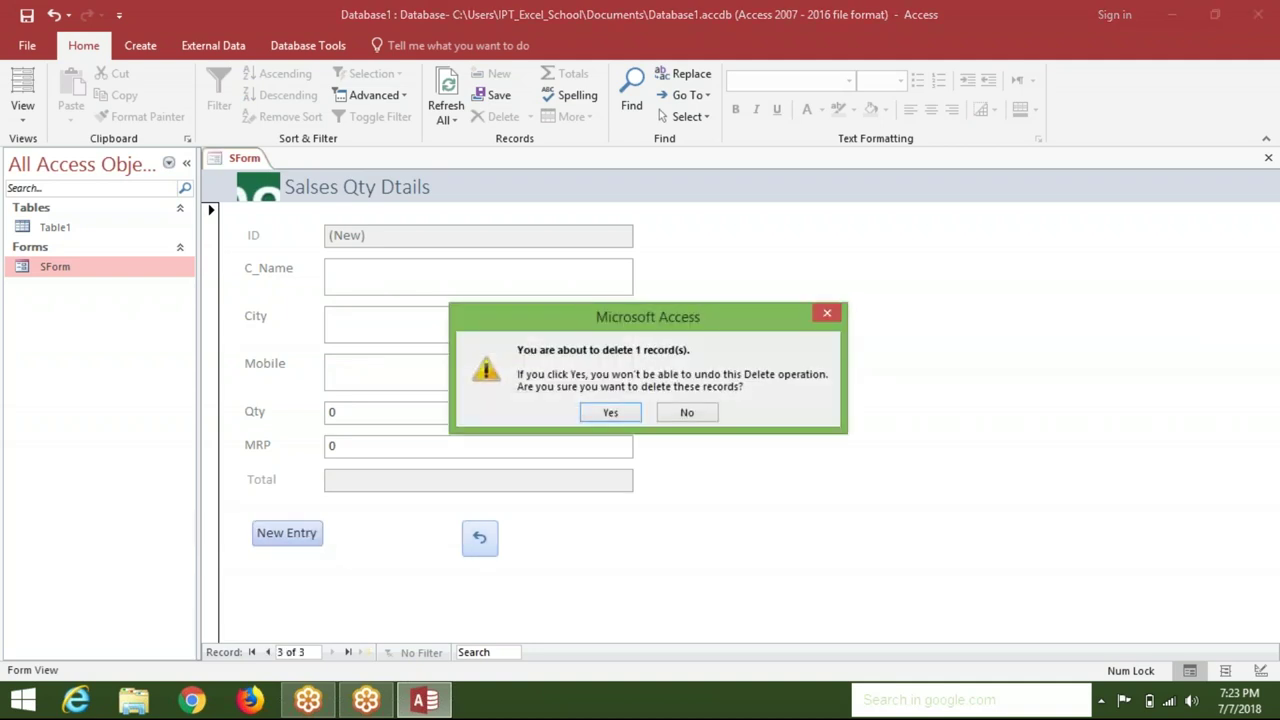
click(611, 413)
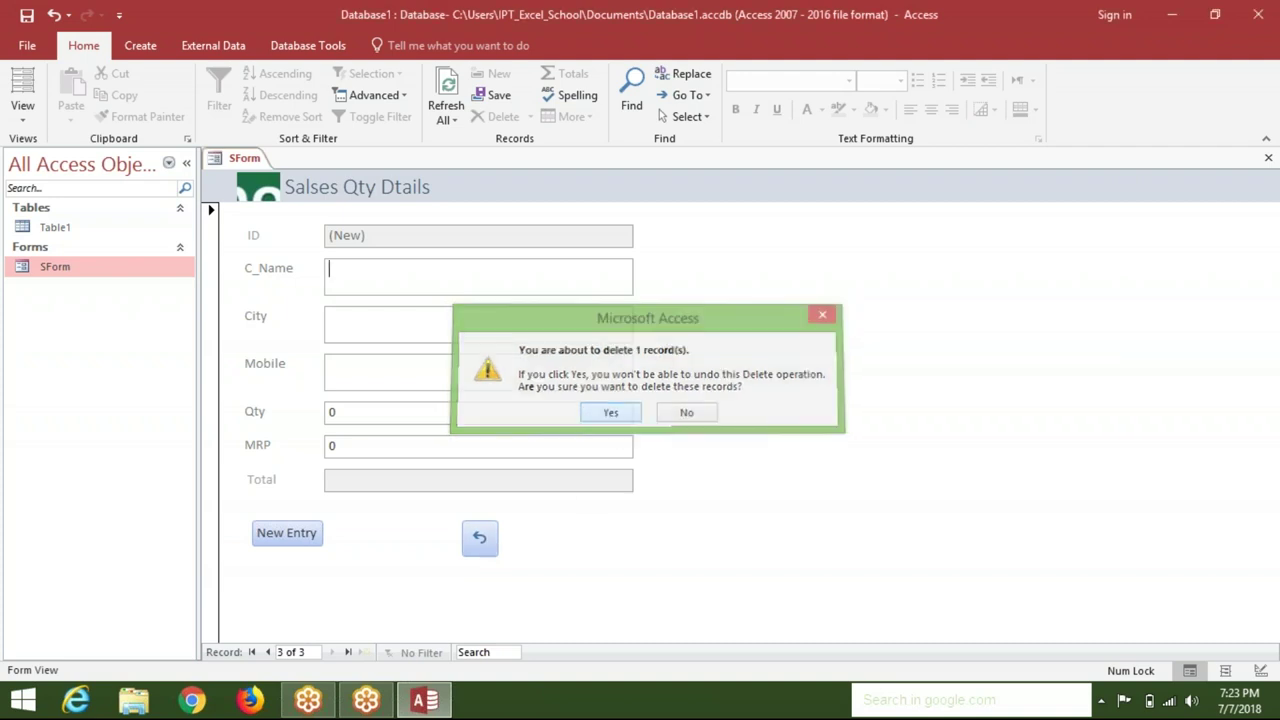
double_click(104, 227)
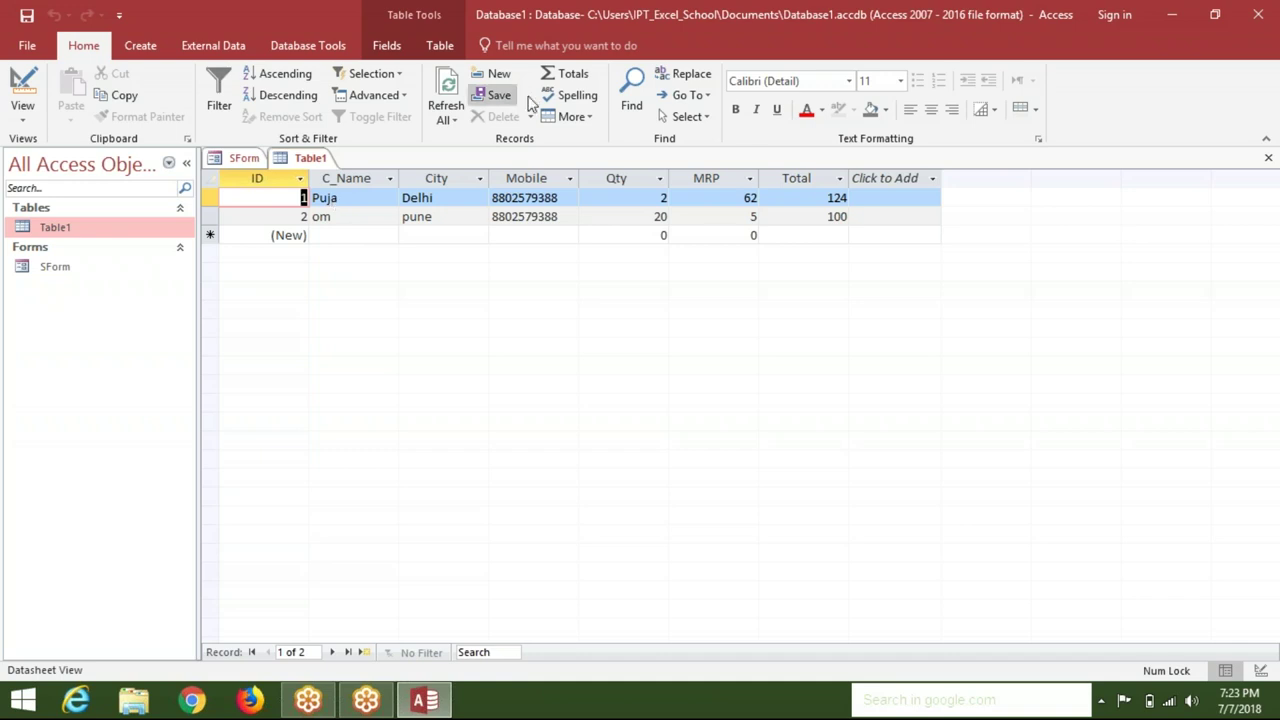
Close the Table1 datasheet, returning to SForm's blank record.
click(1267, 159)
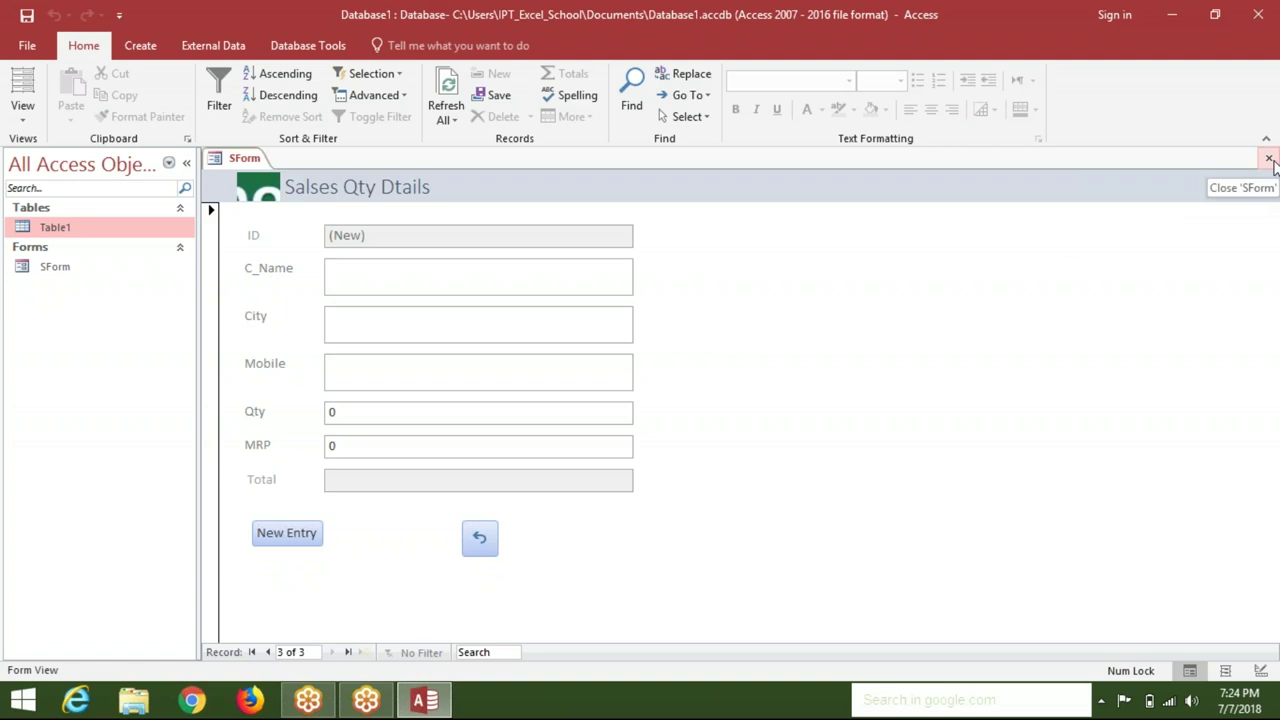
Close SForm, reopen and close it, then view Table1 and close it.
click(1269, 159)
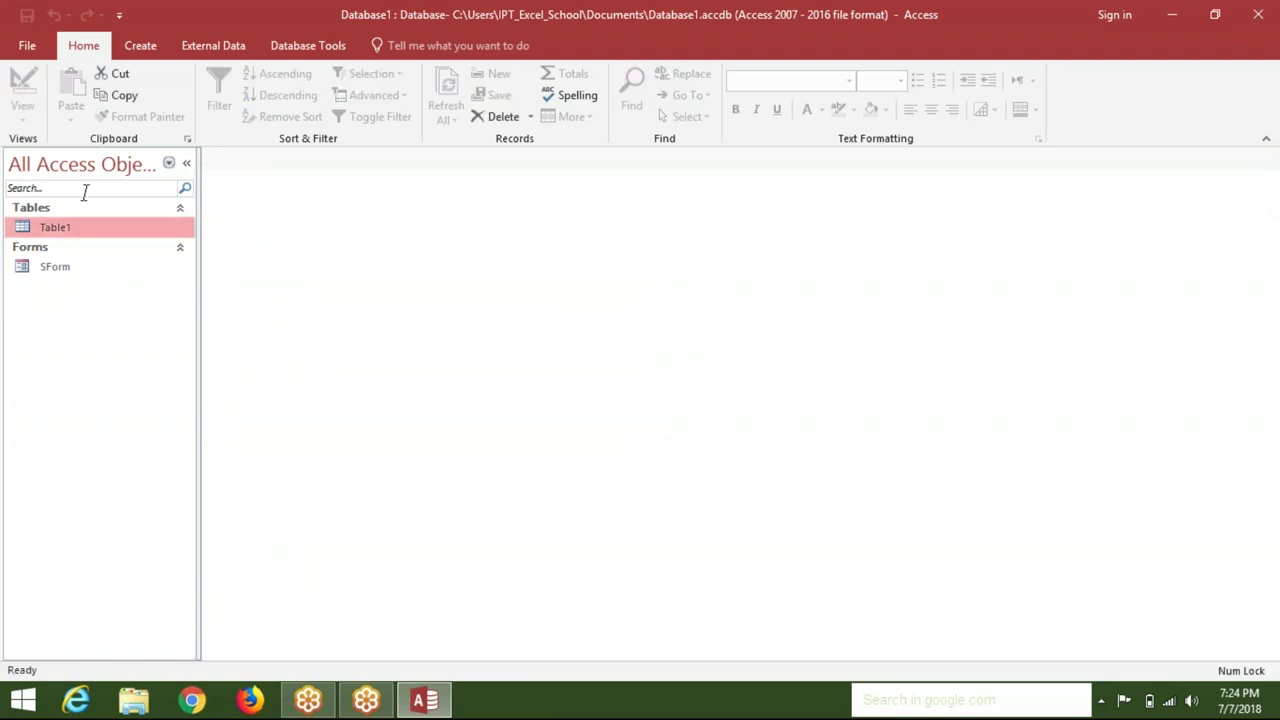
double_click(85, 272)
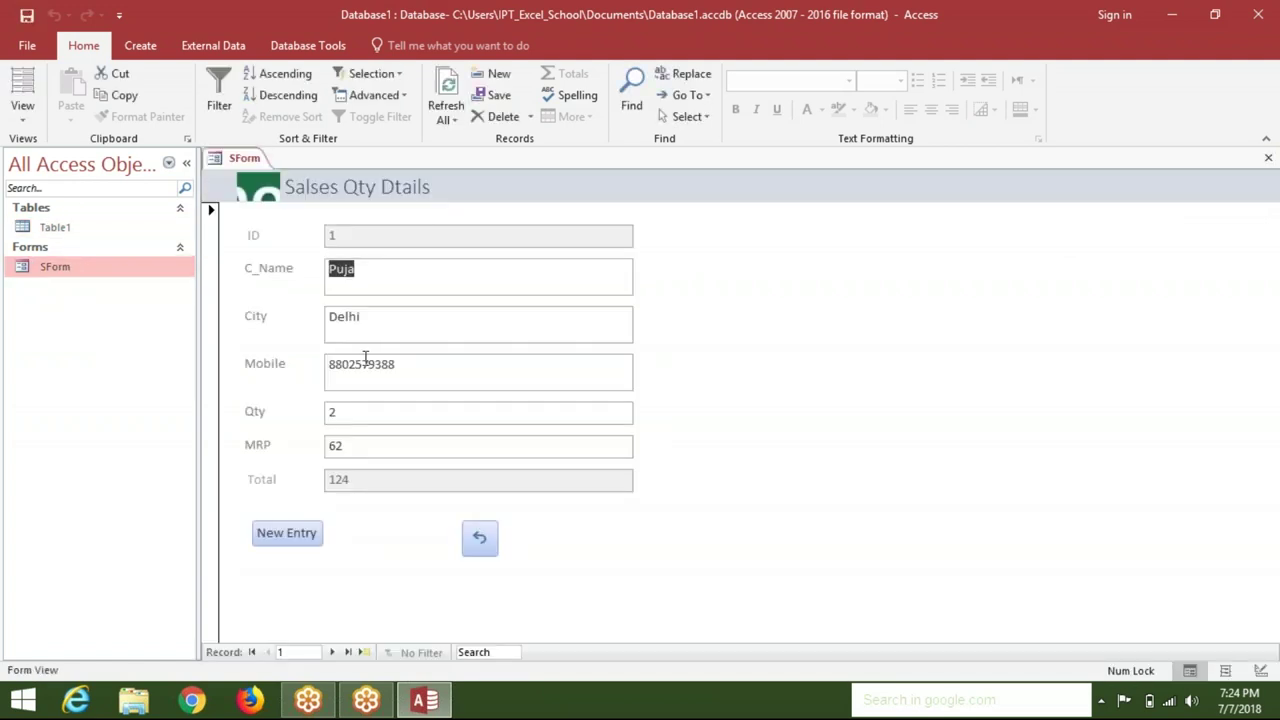
click(1270, 161)
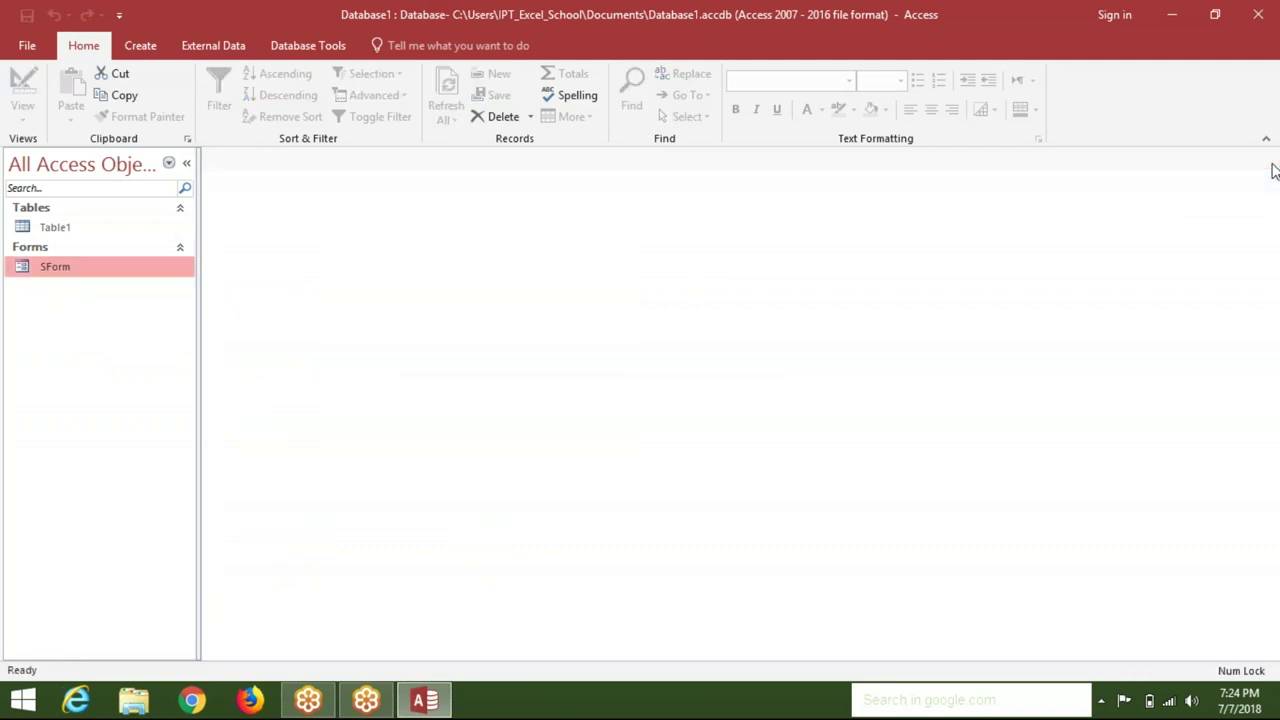
click(108, 232)
double_click(108, 232)
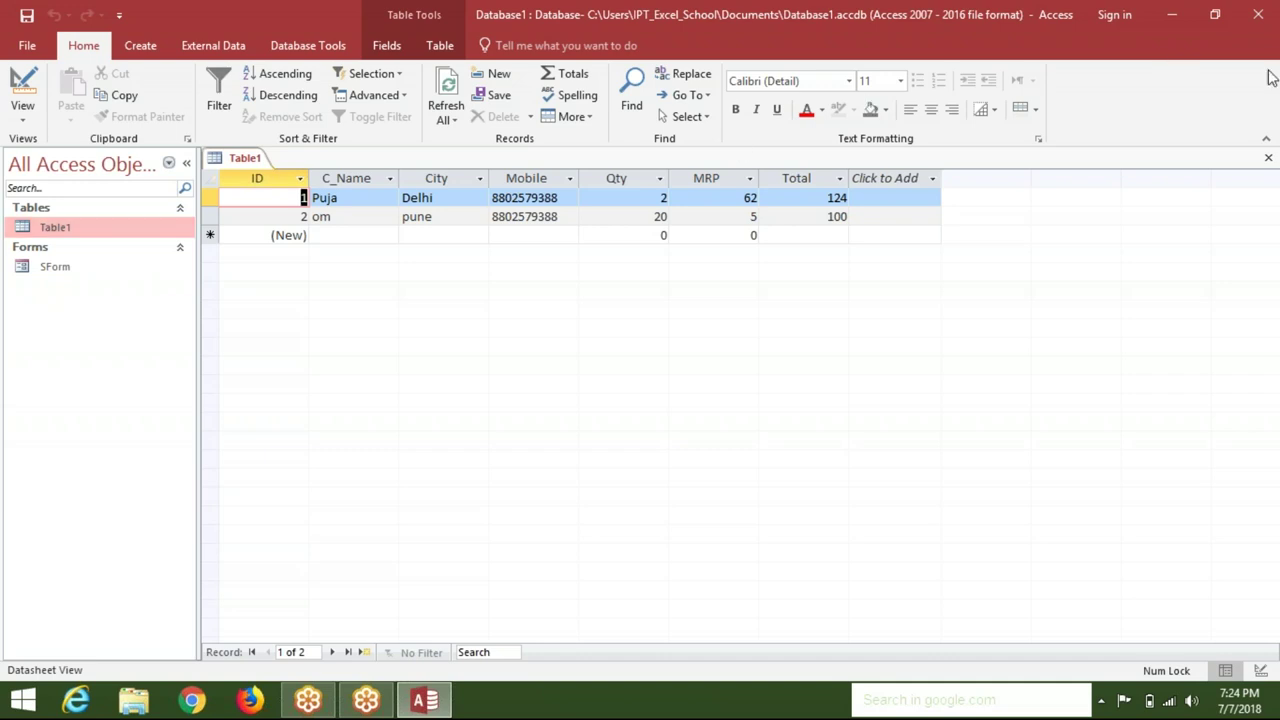
click(1270, 161)
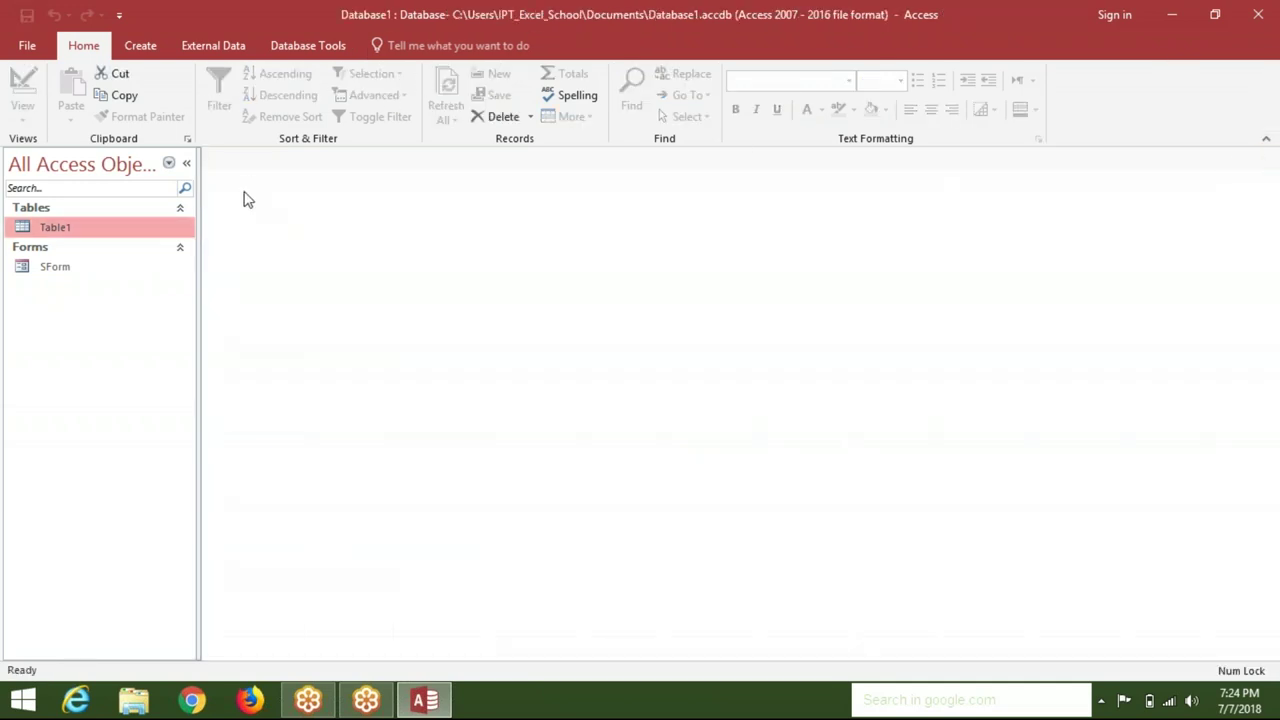
Open Table1 in Design View and switch the City field's data type to Lookup Wizard.
right_click(160, 222)
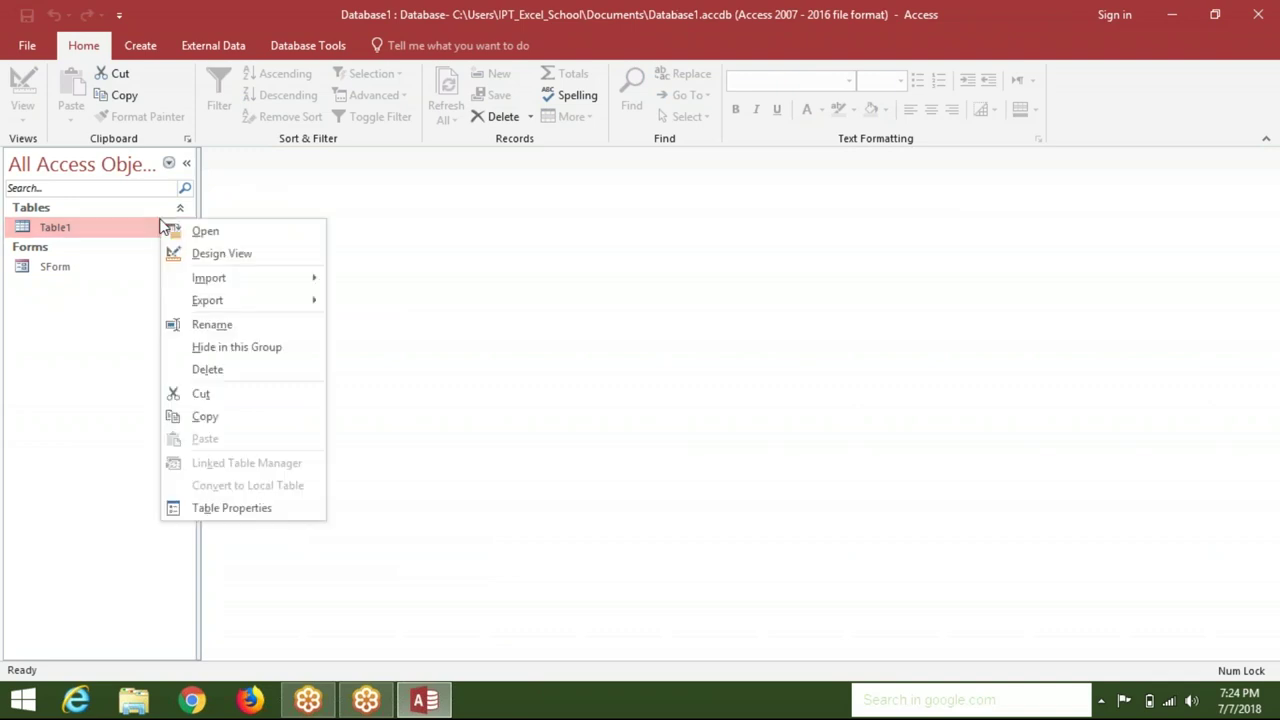
click(230, 253)
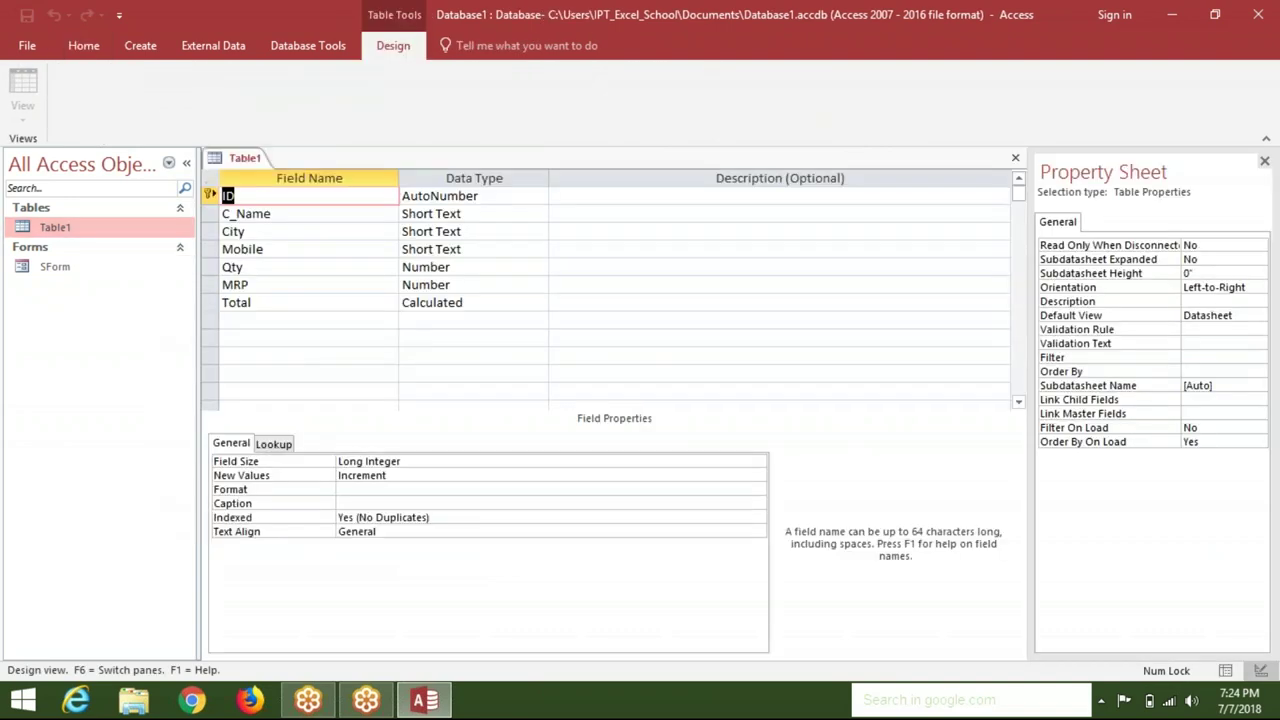
click(271, 233)
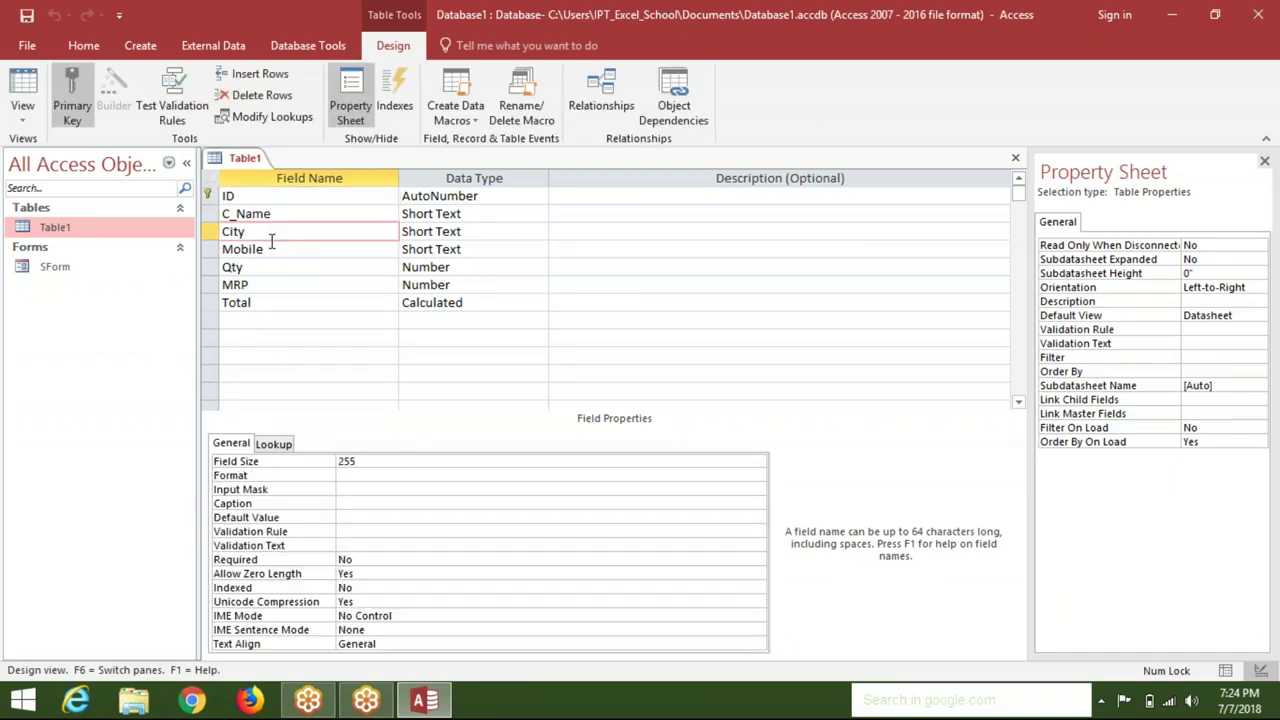
click(430, 239)
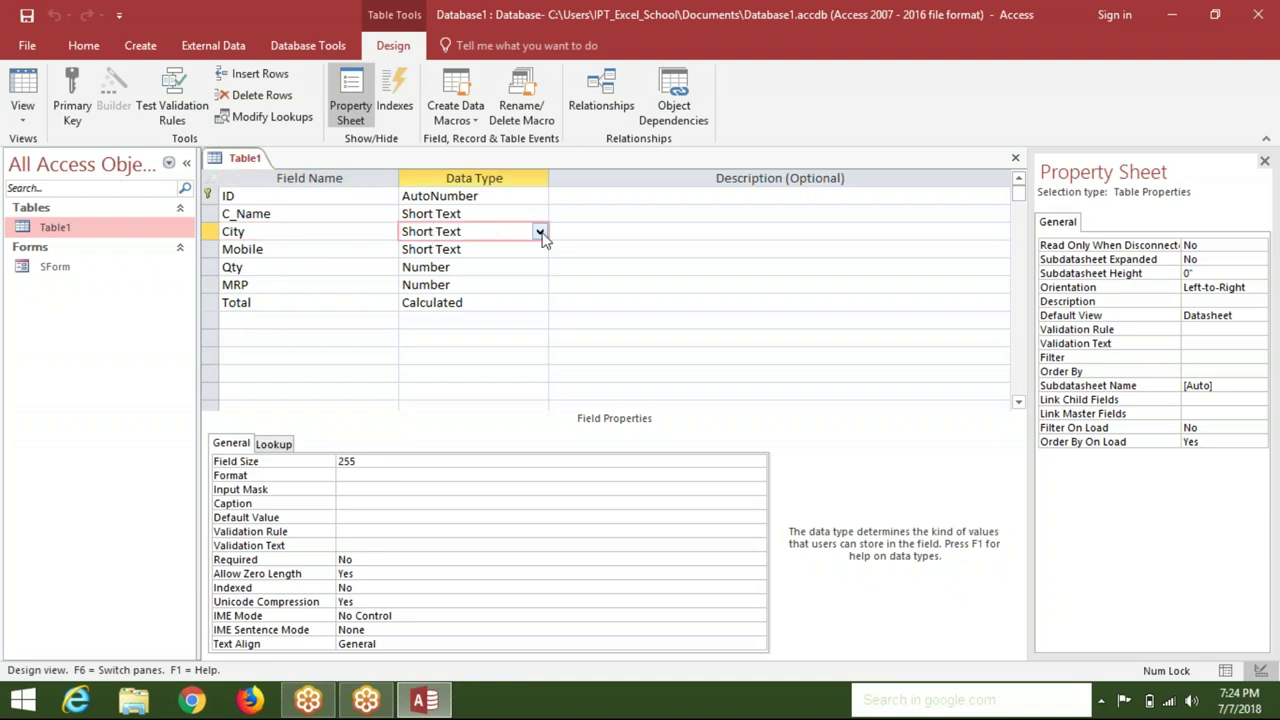
click(540, 232)
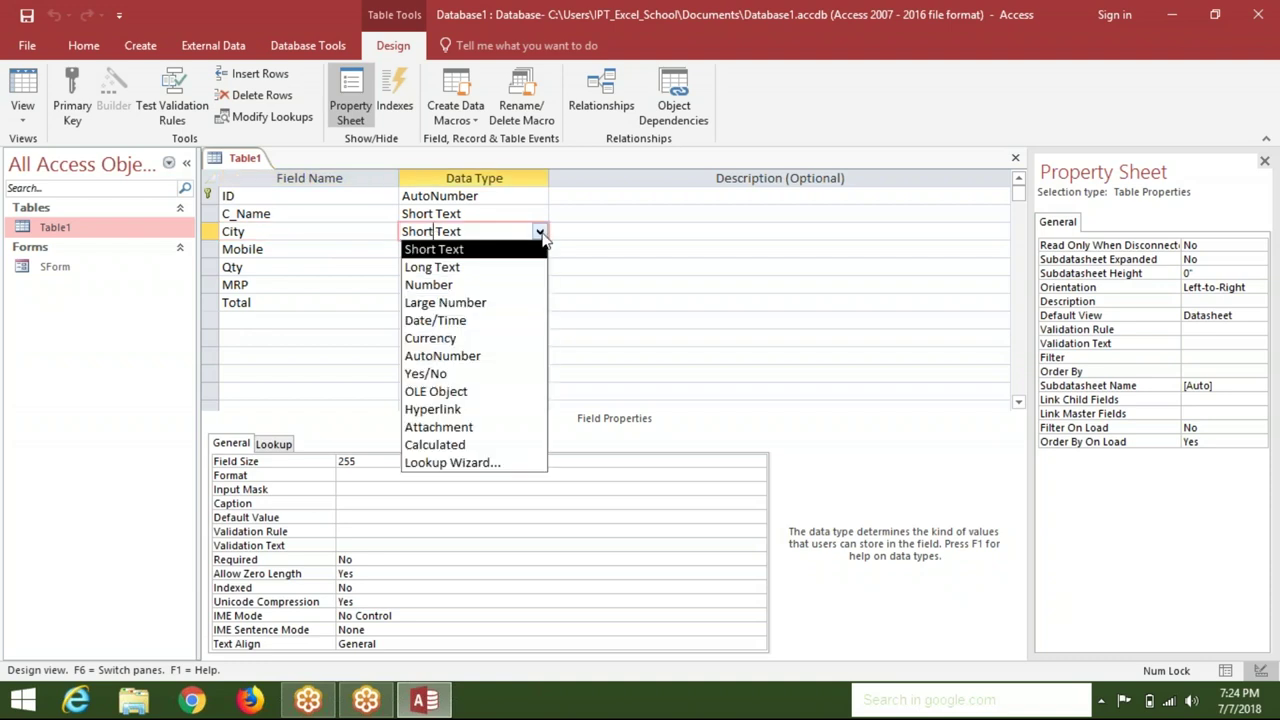
click(452, 463)
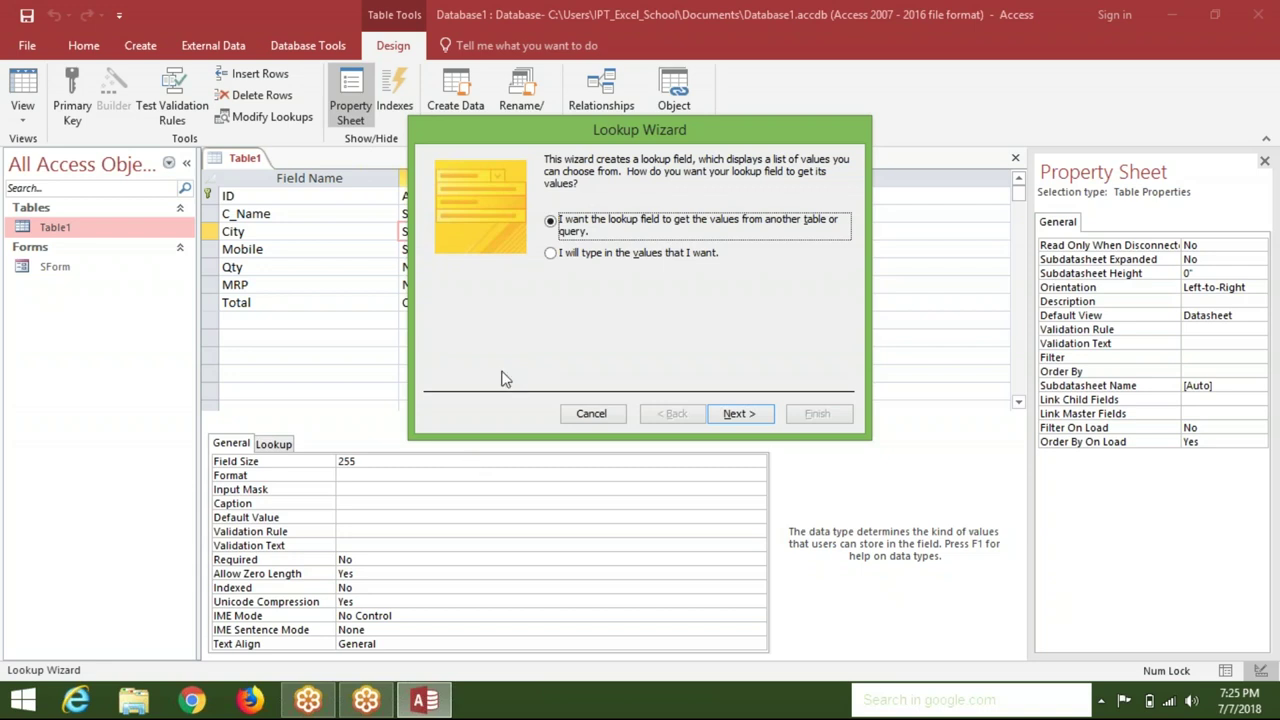
Choose typed-in lookup values and enter Delhi and Pune in the list.
click(582, 254)
click(737, 410)
click(500, 272)
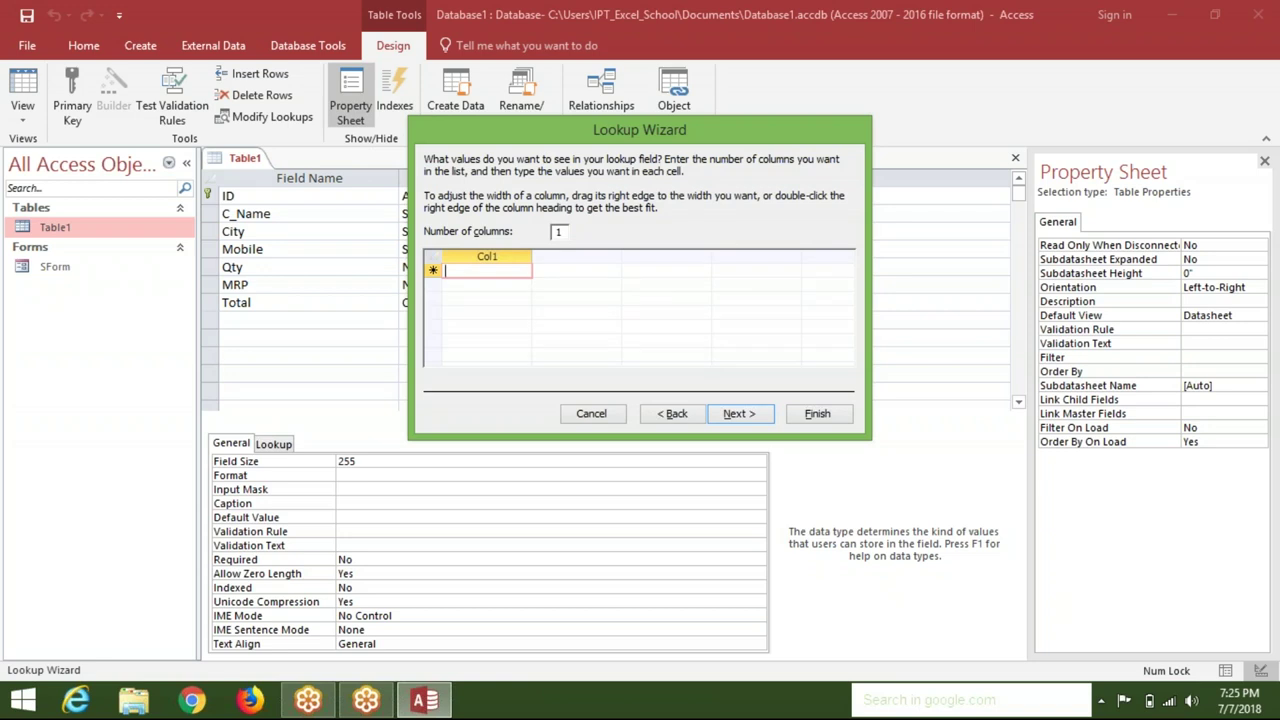
text(Delhi)
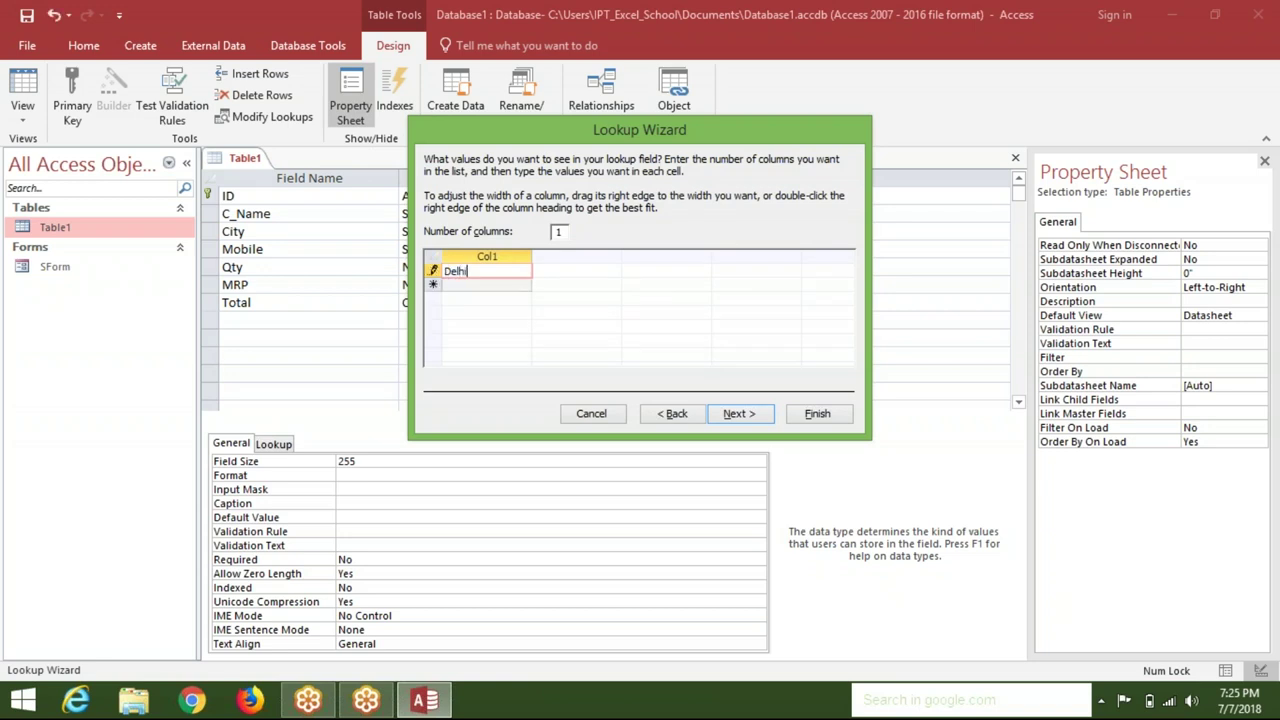
key(Return)
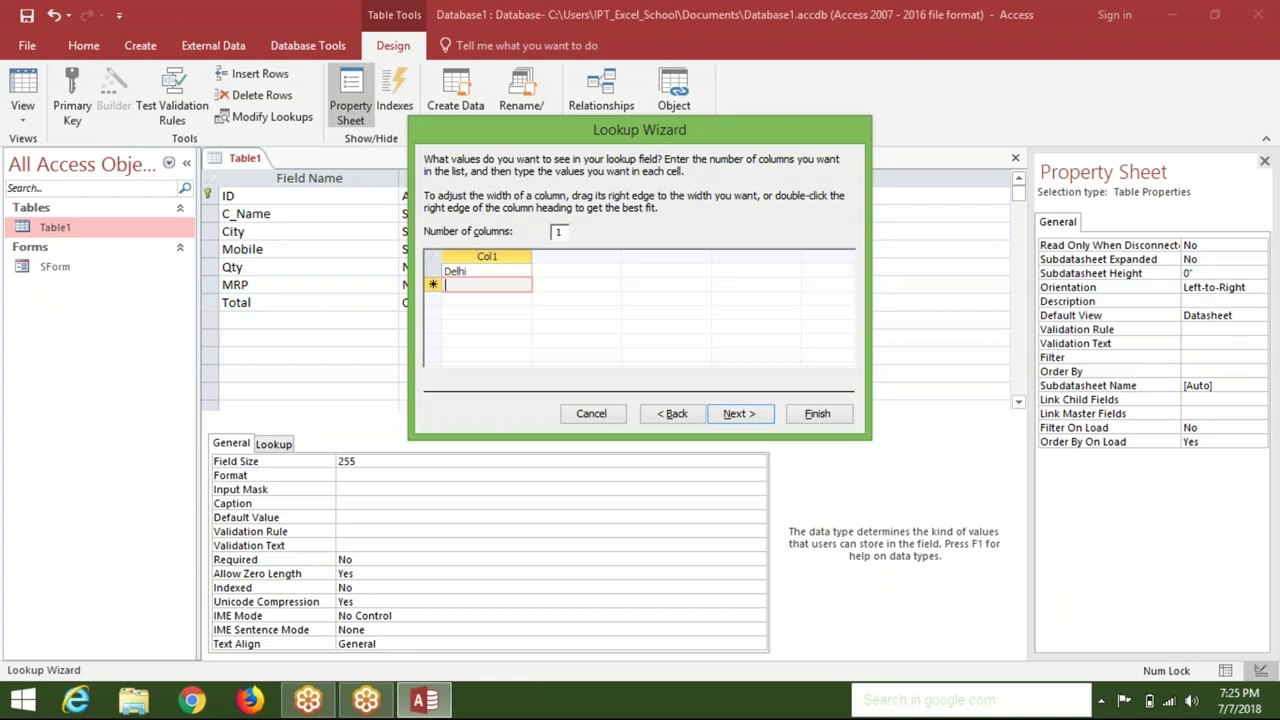
text(Pune)
Return to the value list, add Noida and GGN below Delhi and Pune, and continue.
click(739, 413)
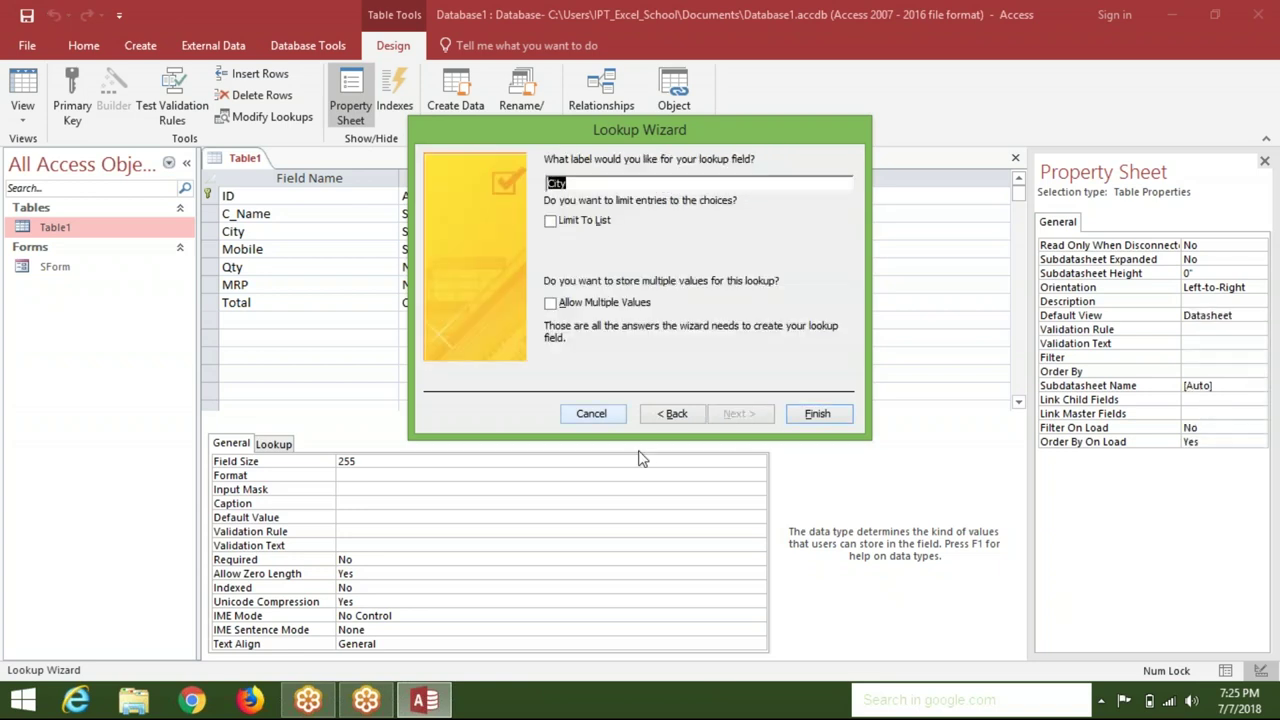
click(670, 413)
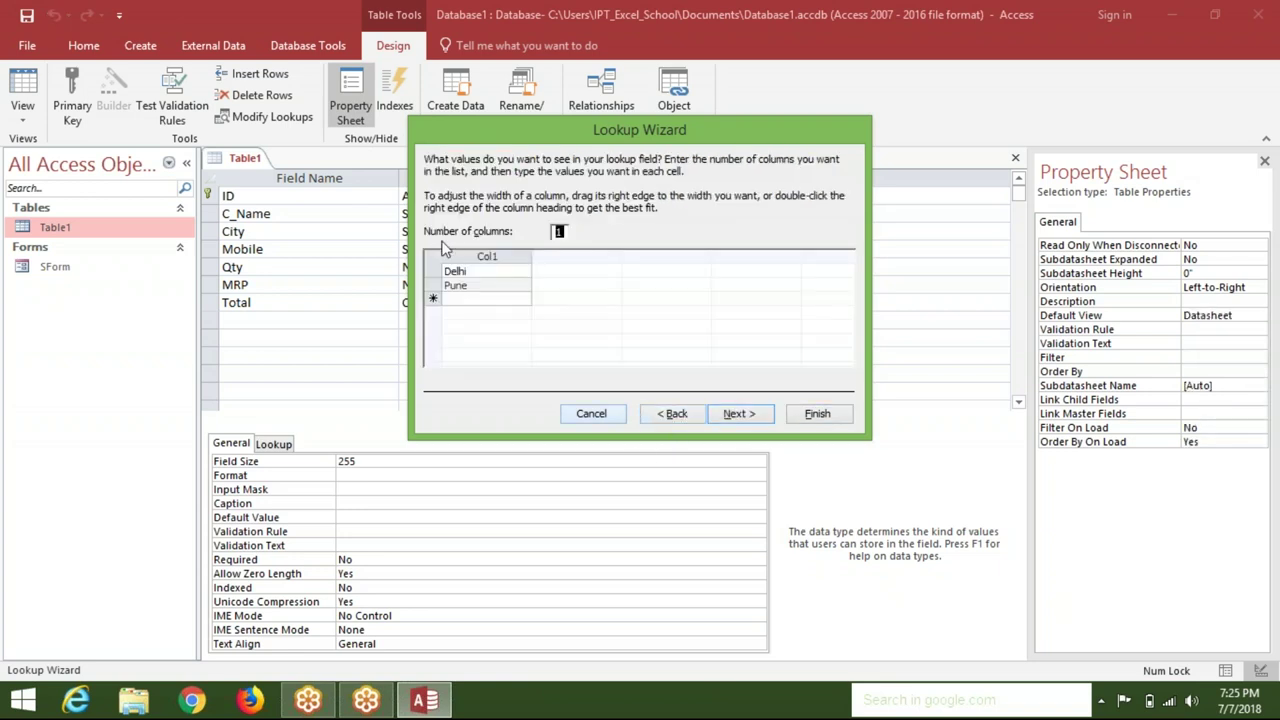
click(463, 300)
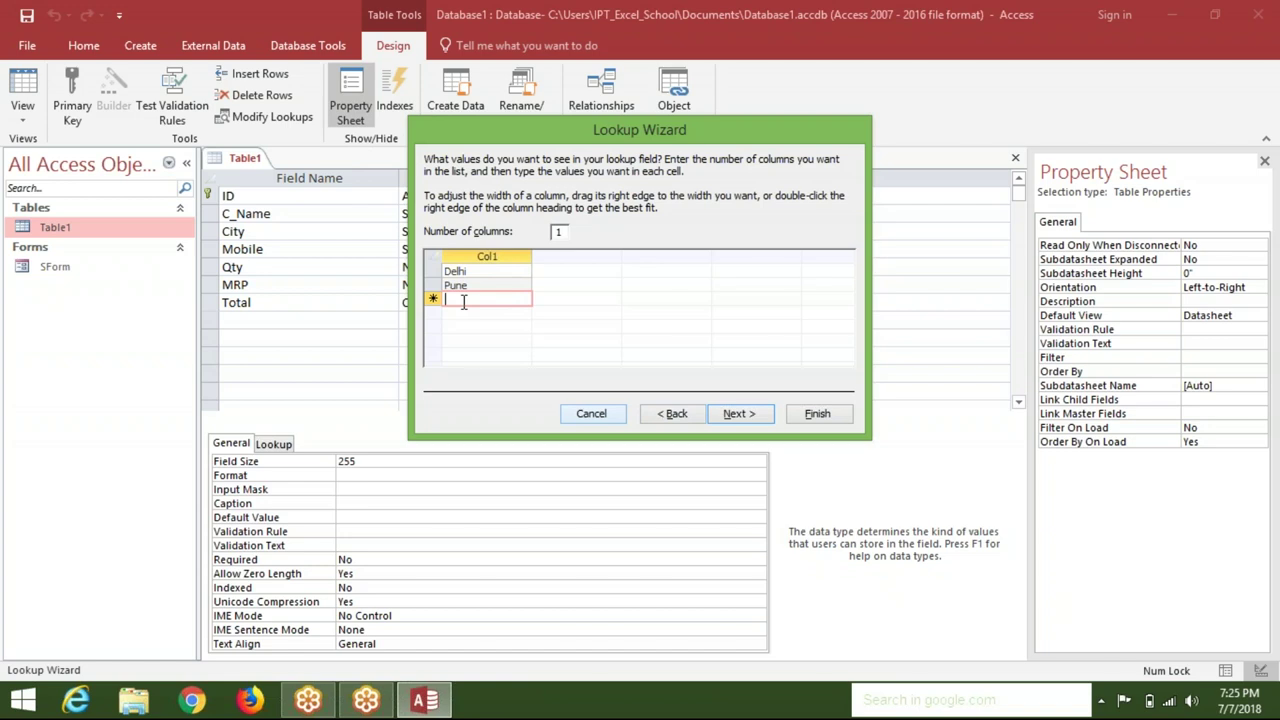
text(Del)
key(BackSpace)
key(BackSpace)
key(BackSpace)
text(Noida)
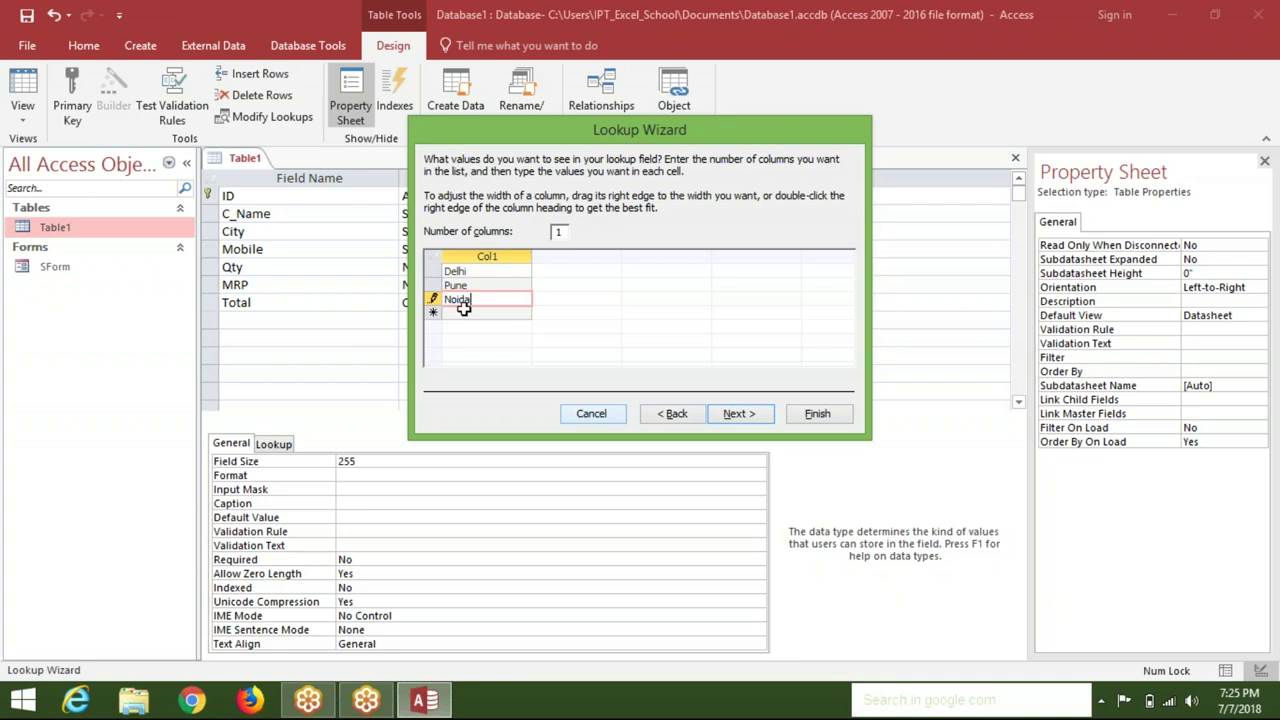
click(466, 314)
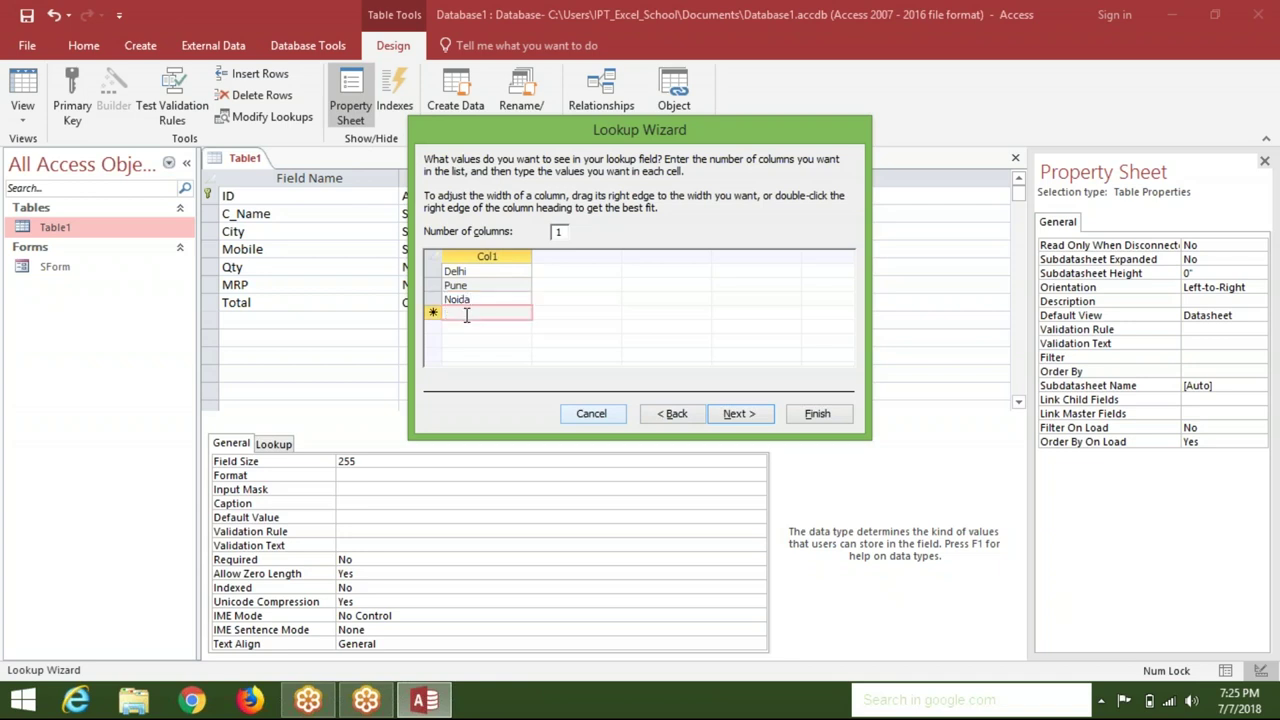
text(GGN)
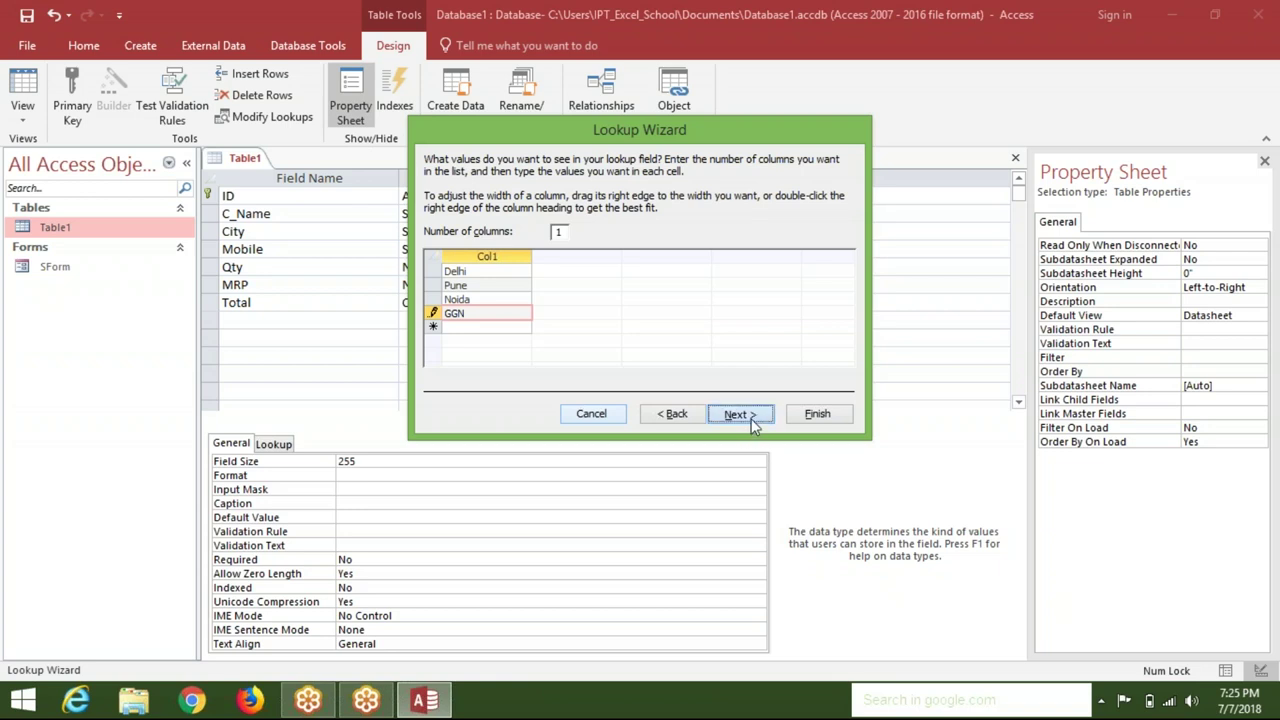
click(751, 419)
Finish the City lookup wizard, then close Table1 and save its design.
click(806, 413)
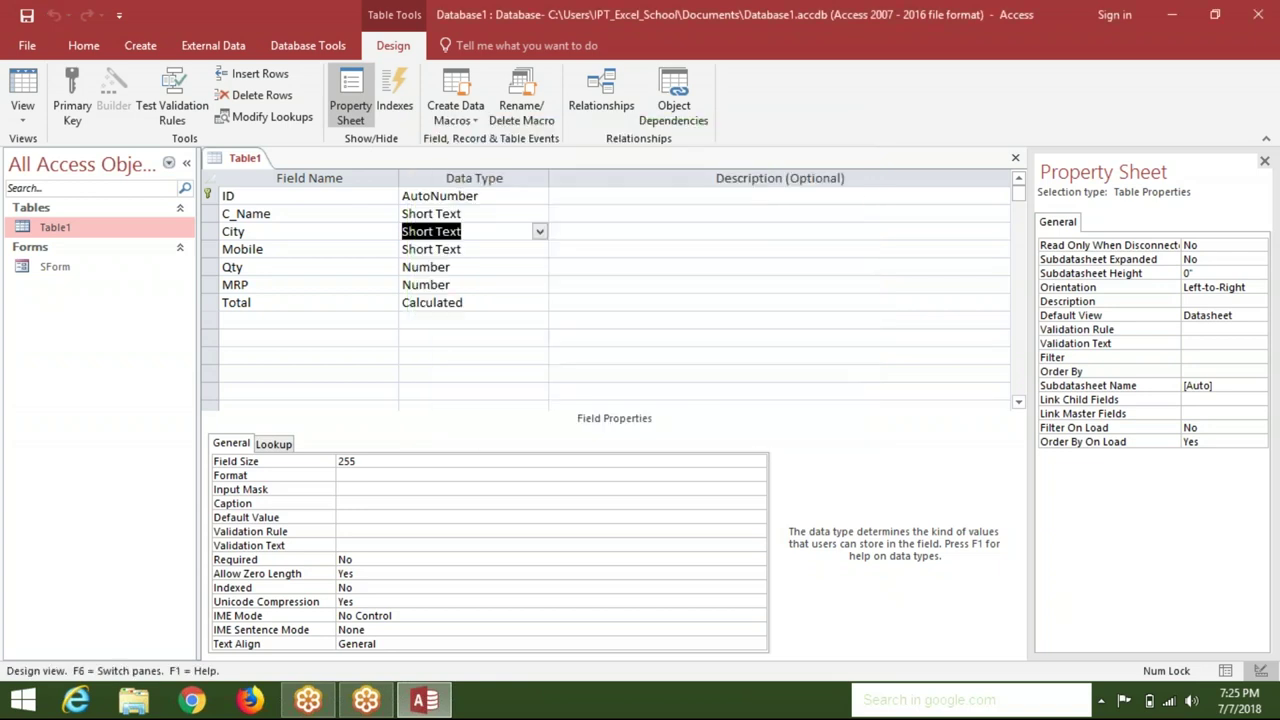
click(1015, 157)
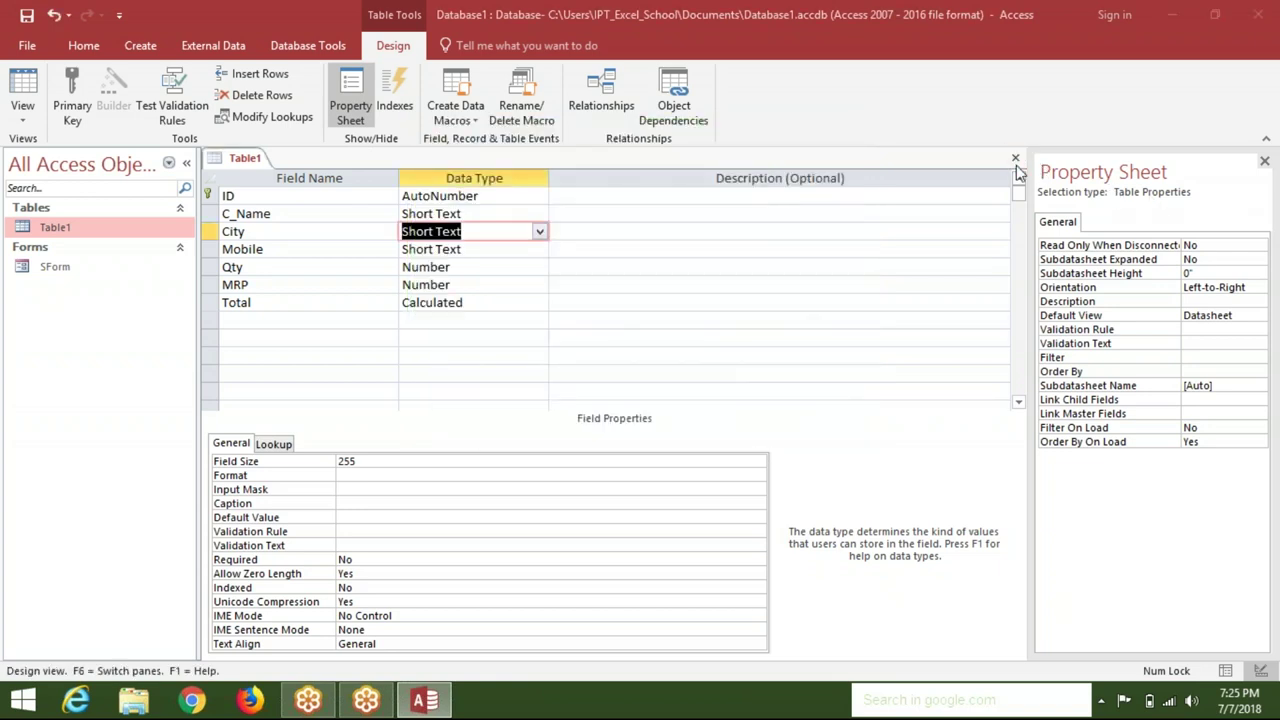
click(582, 395)
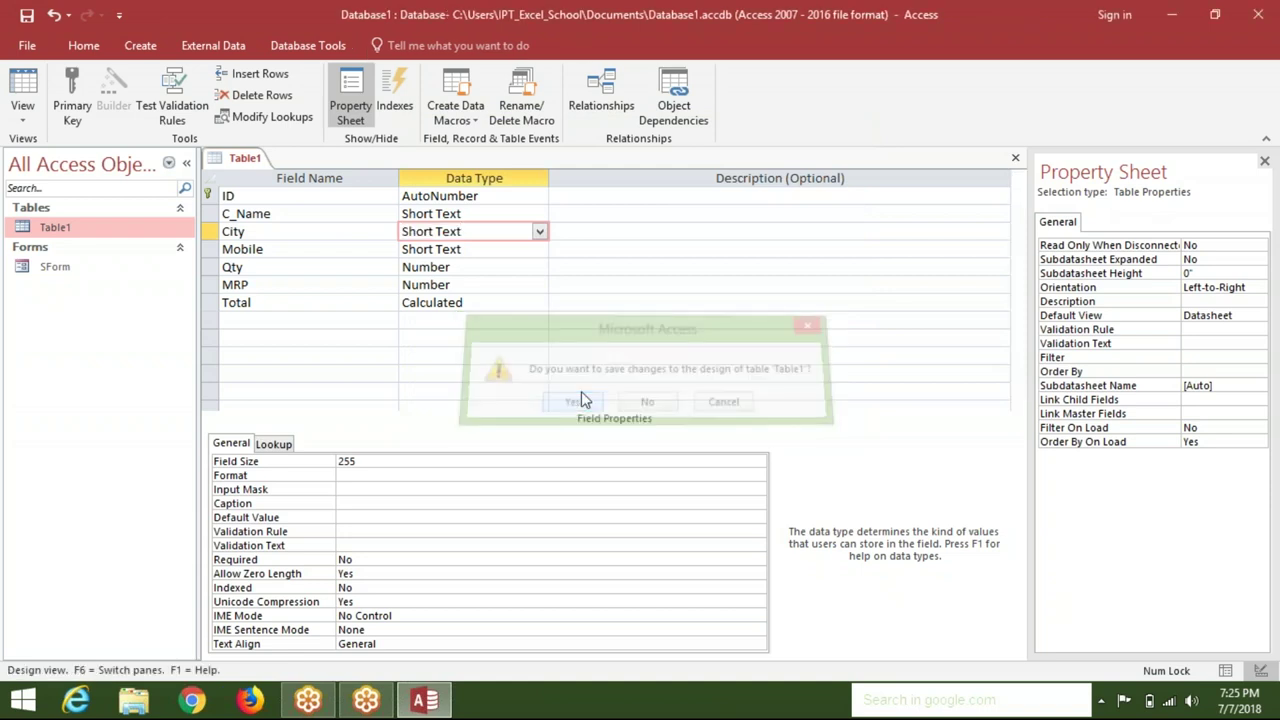
Open SForm to check the City field showing Delhi, then close the form.
double_click(132, 271)
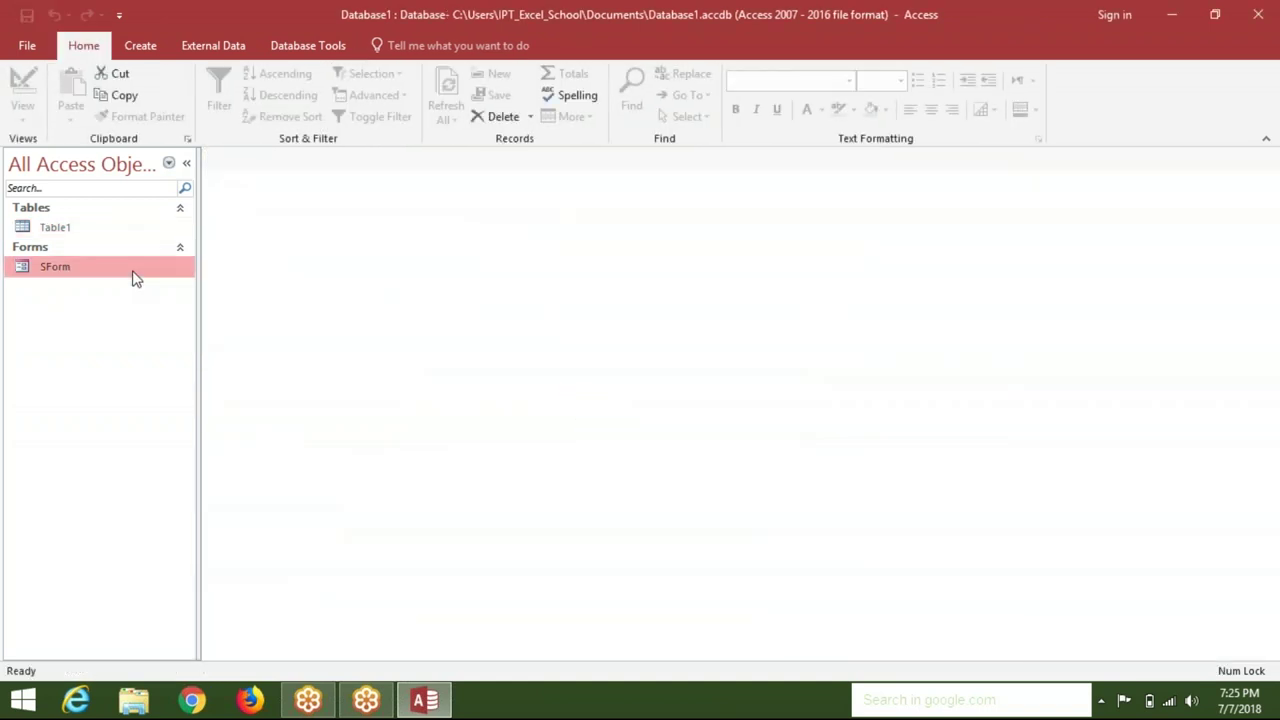
click(392, 330)
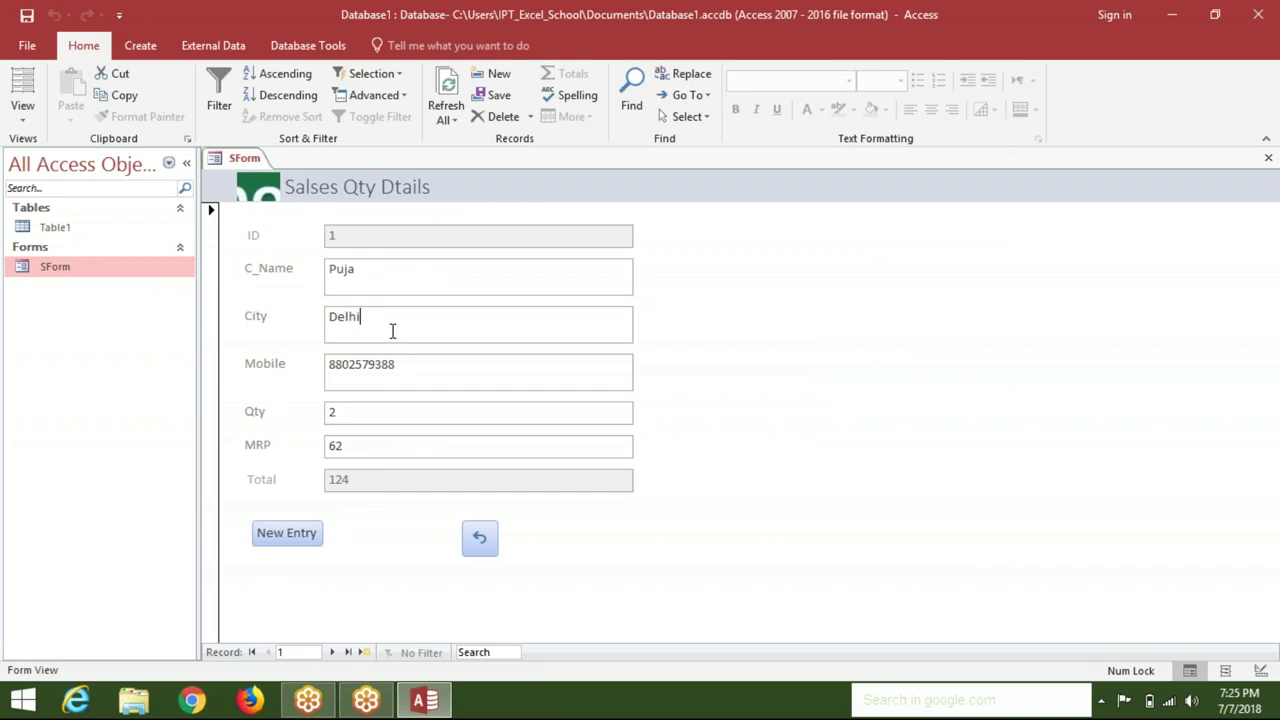
double_click(392, 330)
click(392, 330)
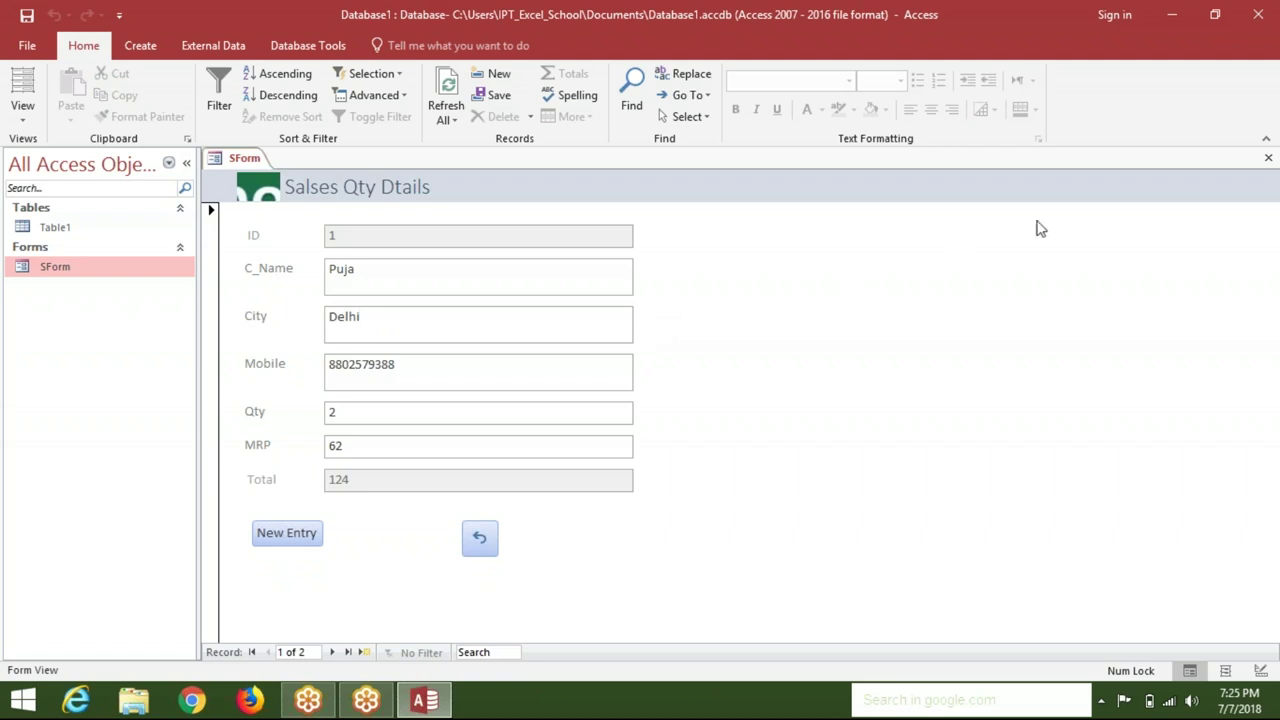
click(1268, 158)
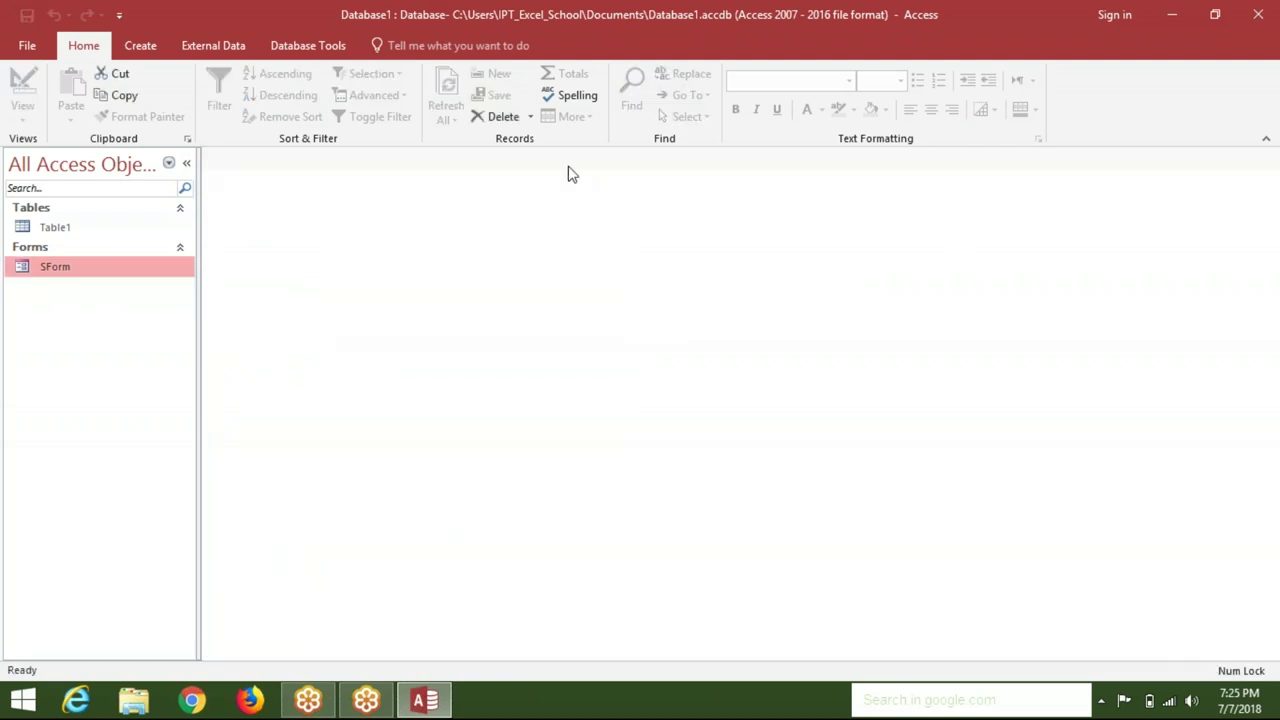
Open SForm in Design View and delete the City text box with its label.
right_click(141, 278)
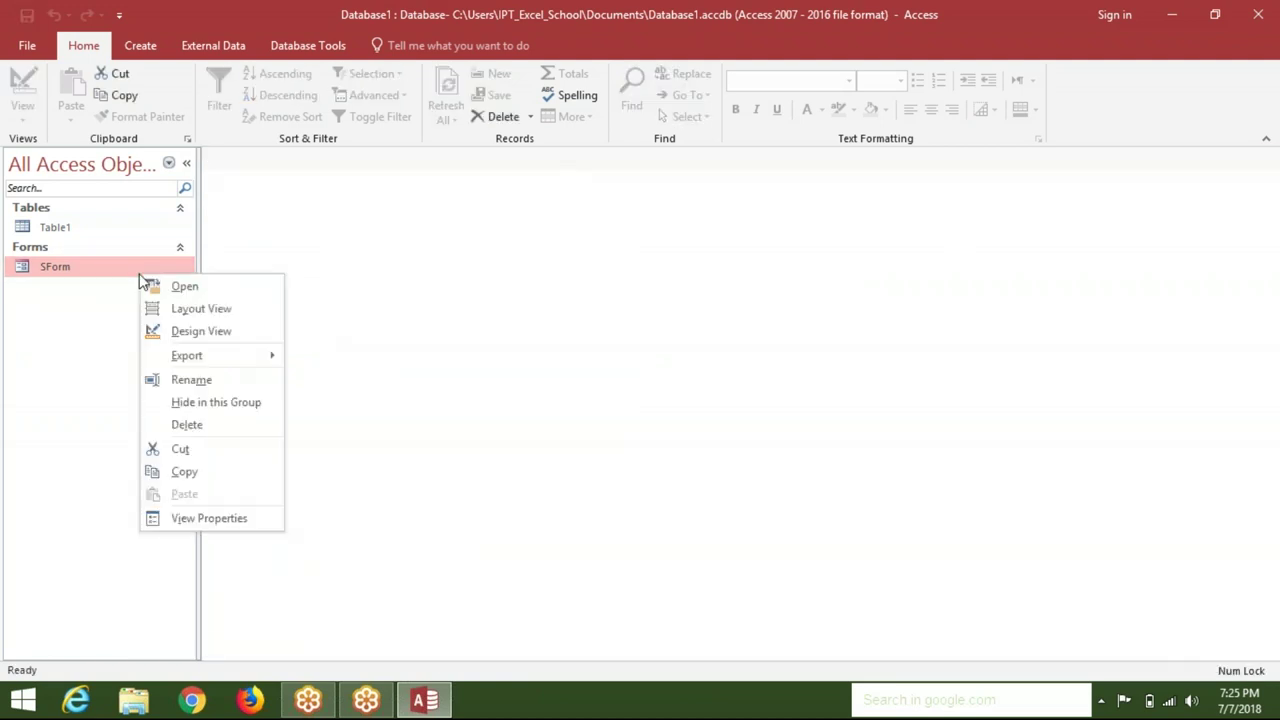
click(178, 323)
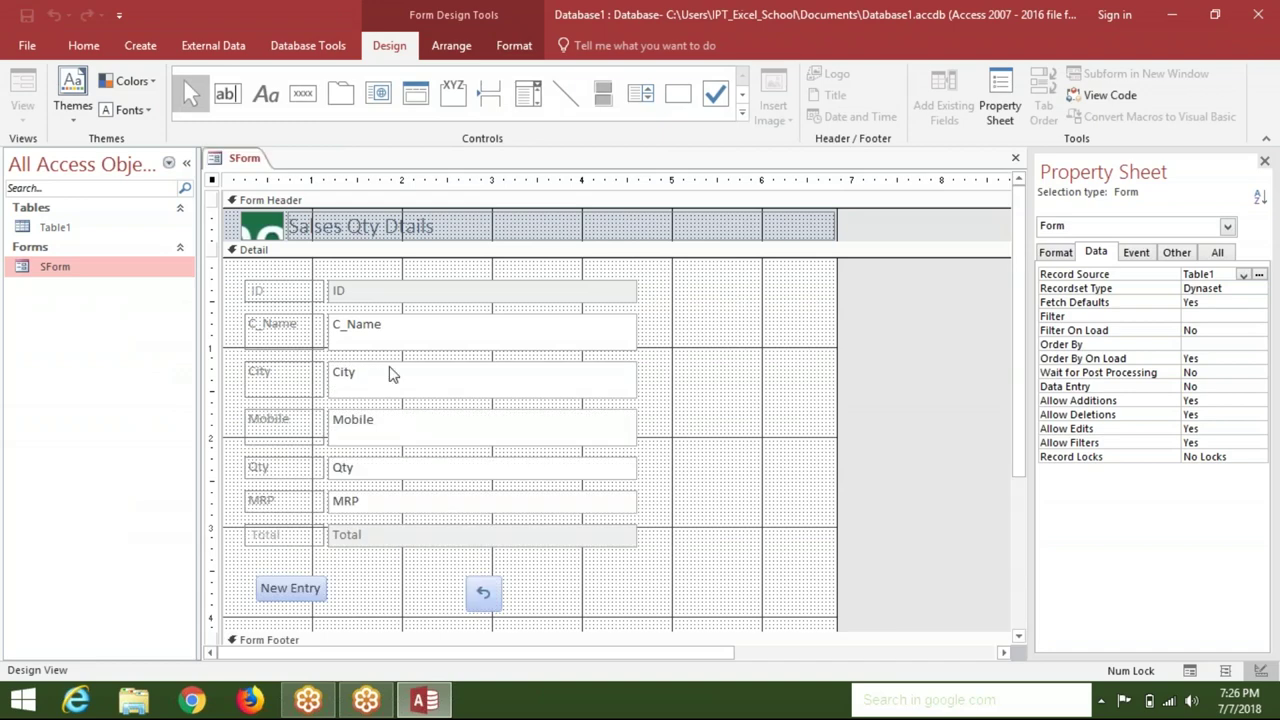
click(391, 372)
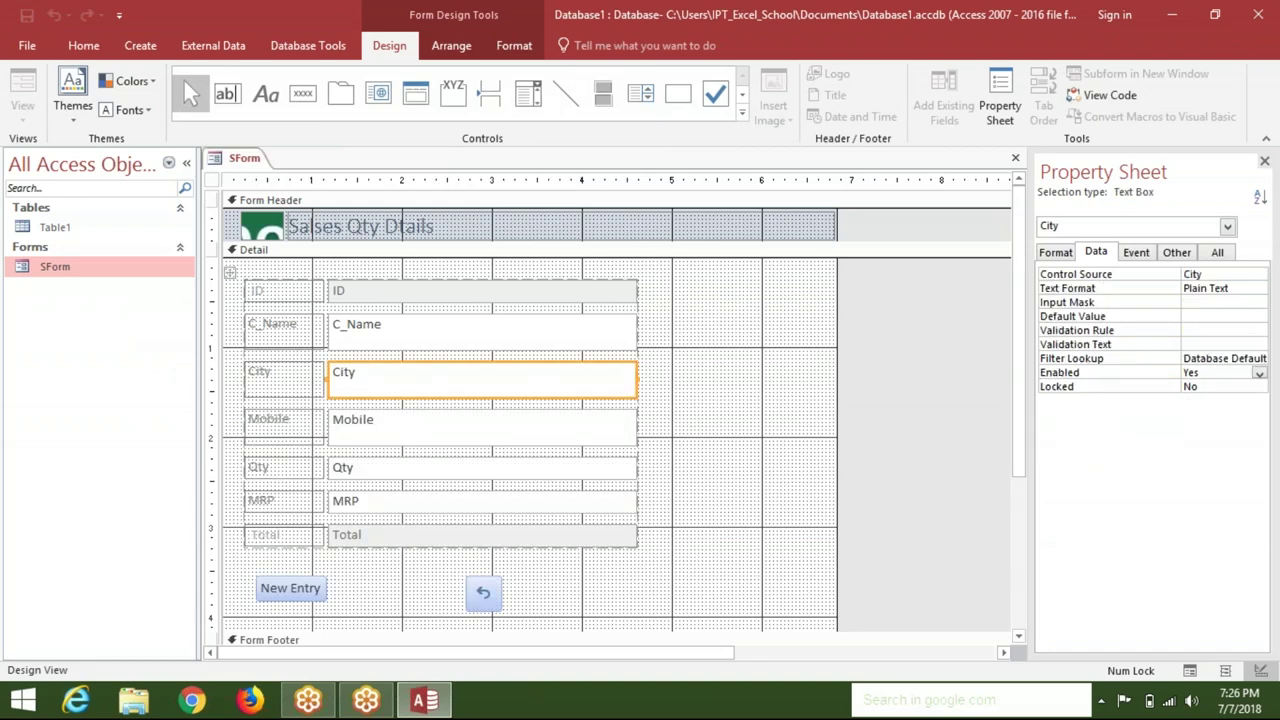
key(Delete)
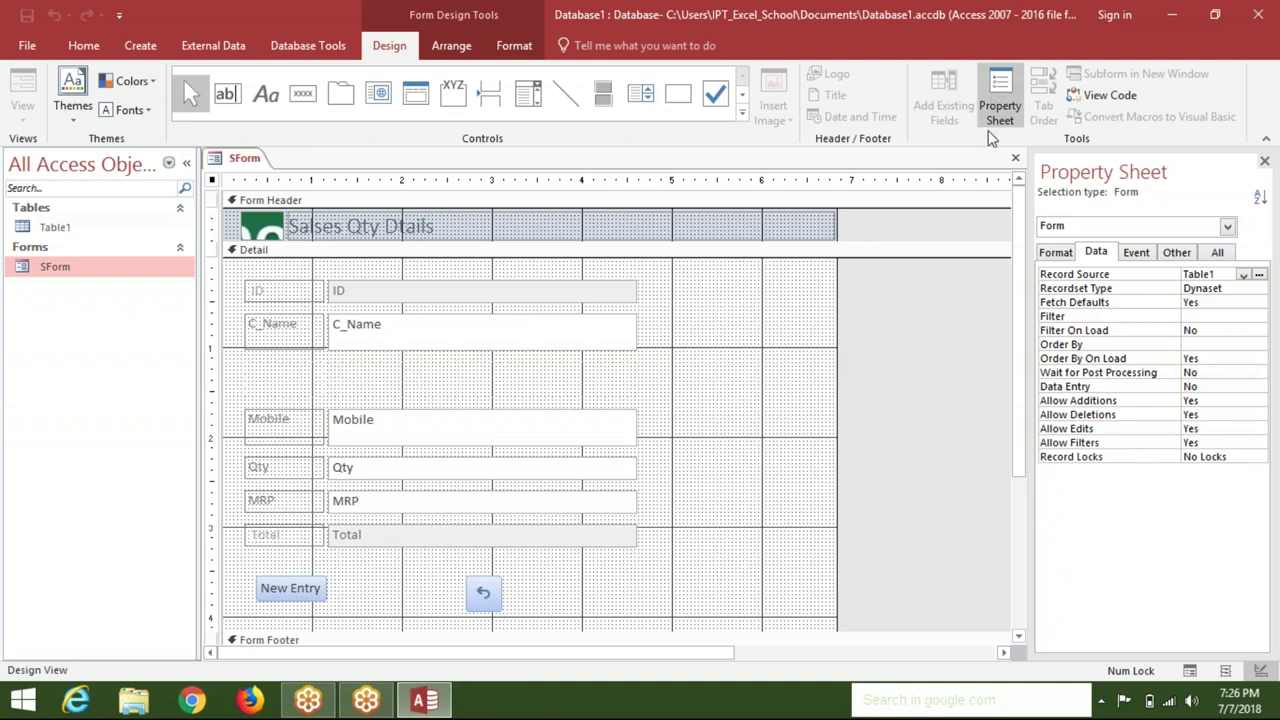
Drag City from the field list between C_Name and Mobile, then close and save SForm.
click(735, 316)
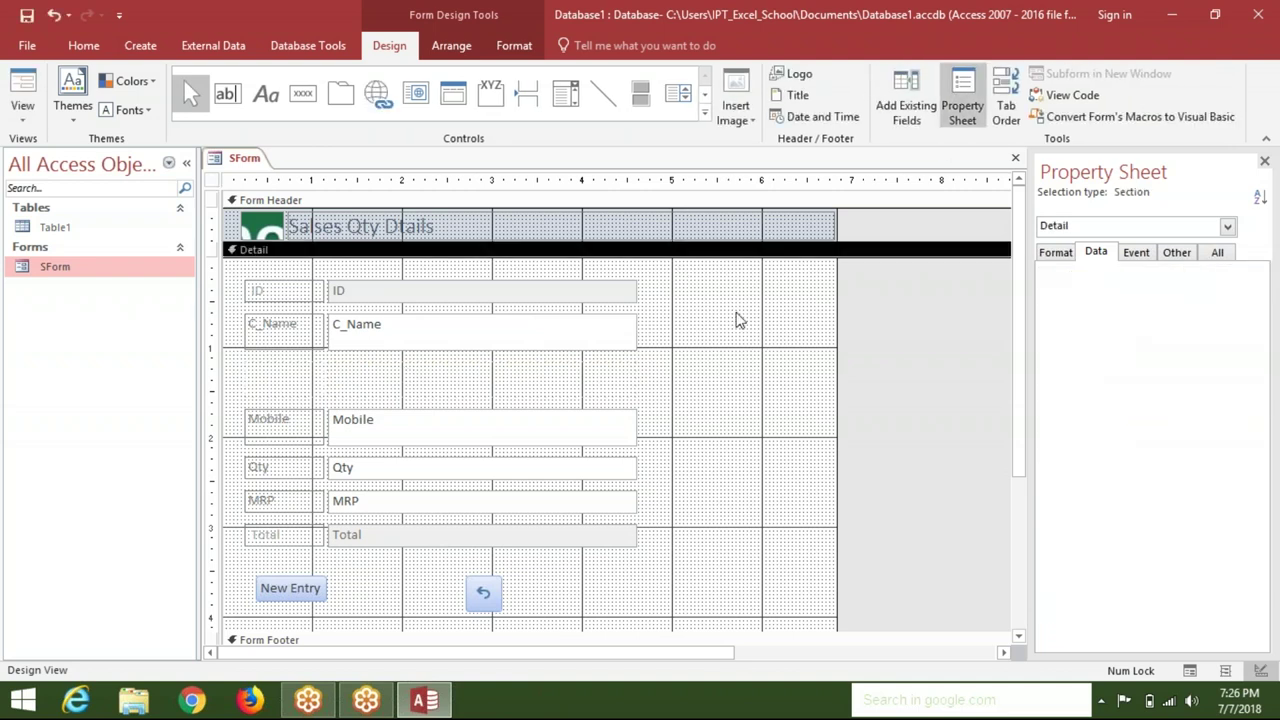
click(906, 115)
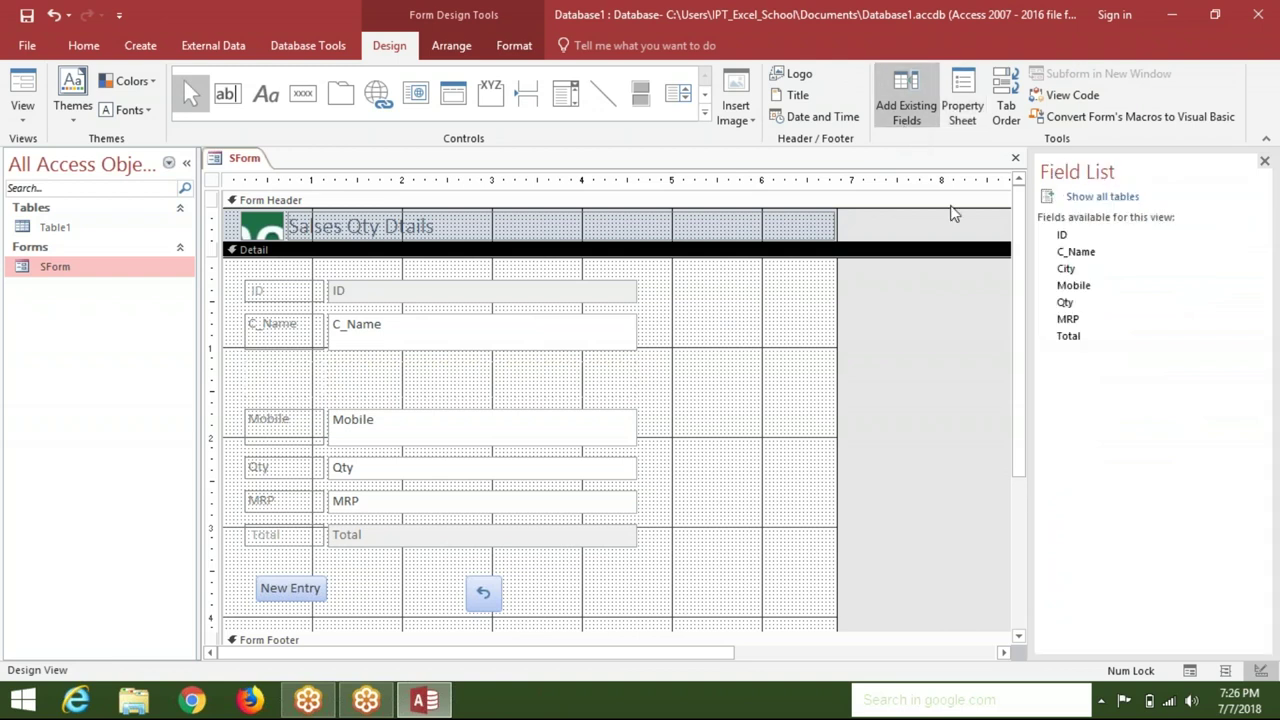
drag(1088, 270, 431, 382)
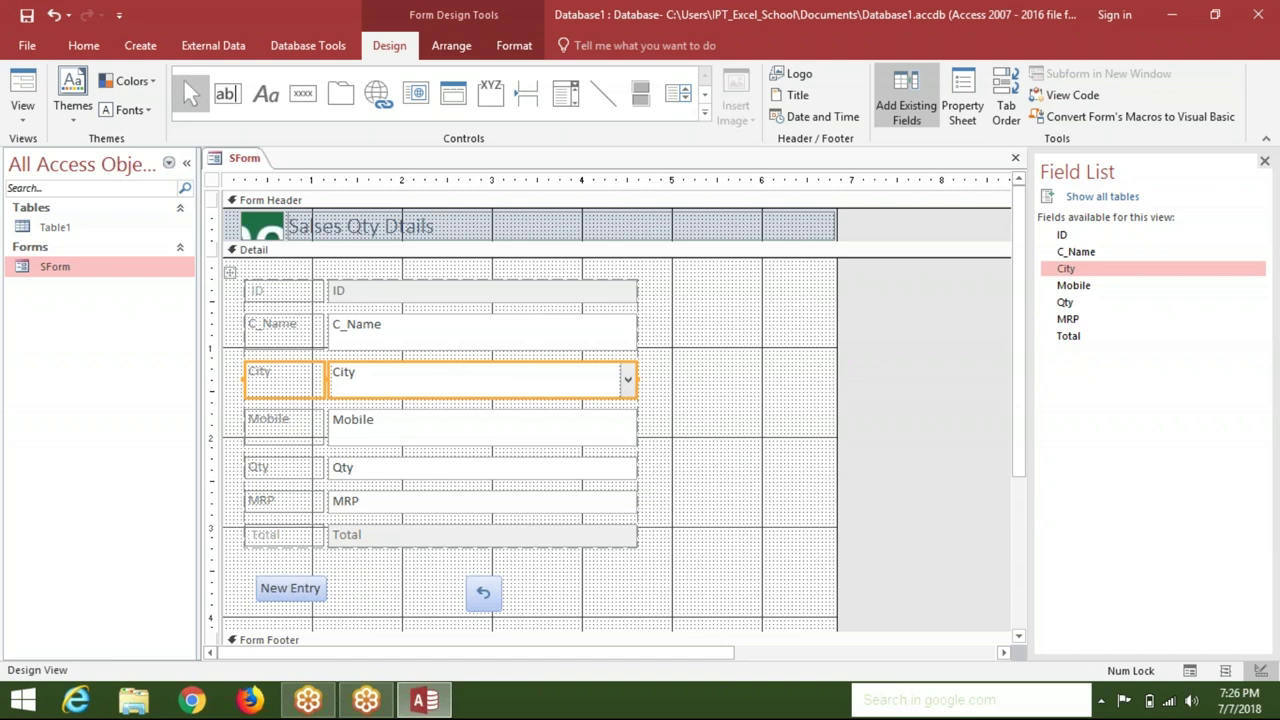
click(742, 366)
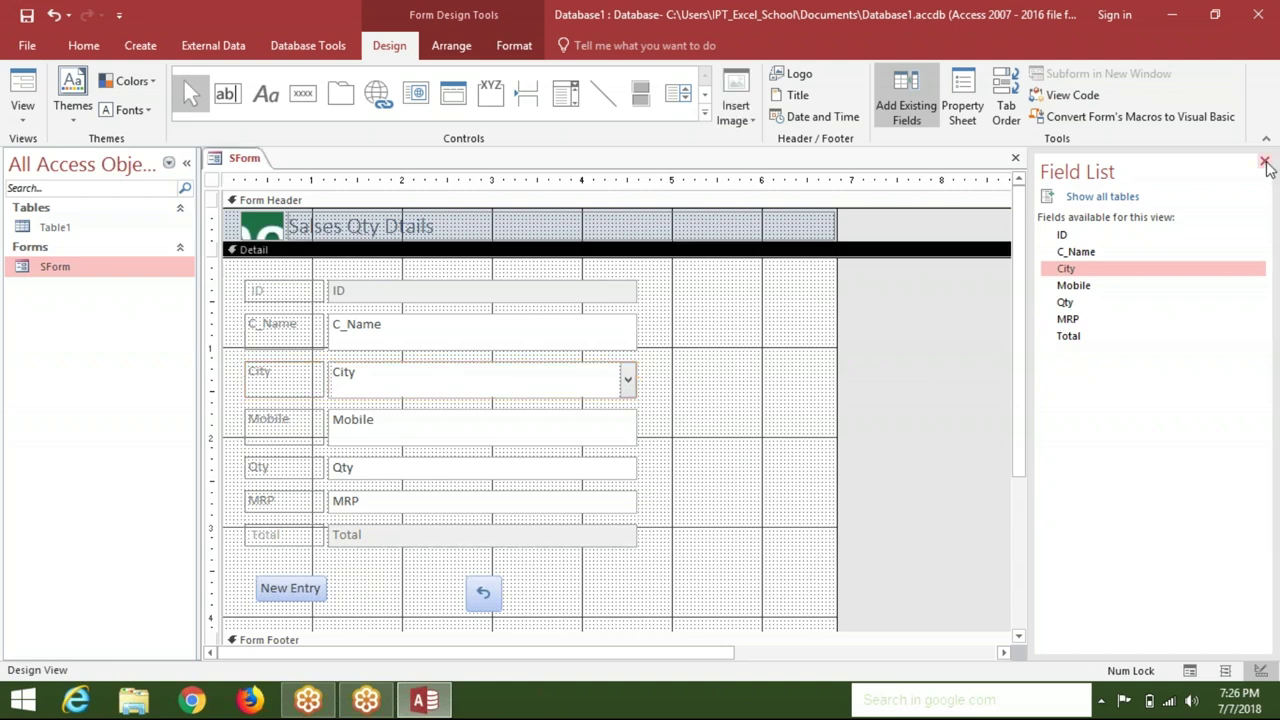
click(1265, 162)
click(1268, 158)
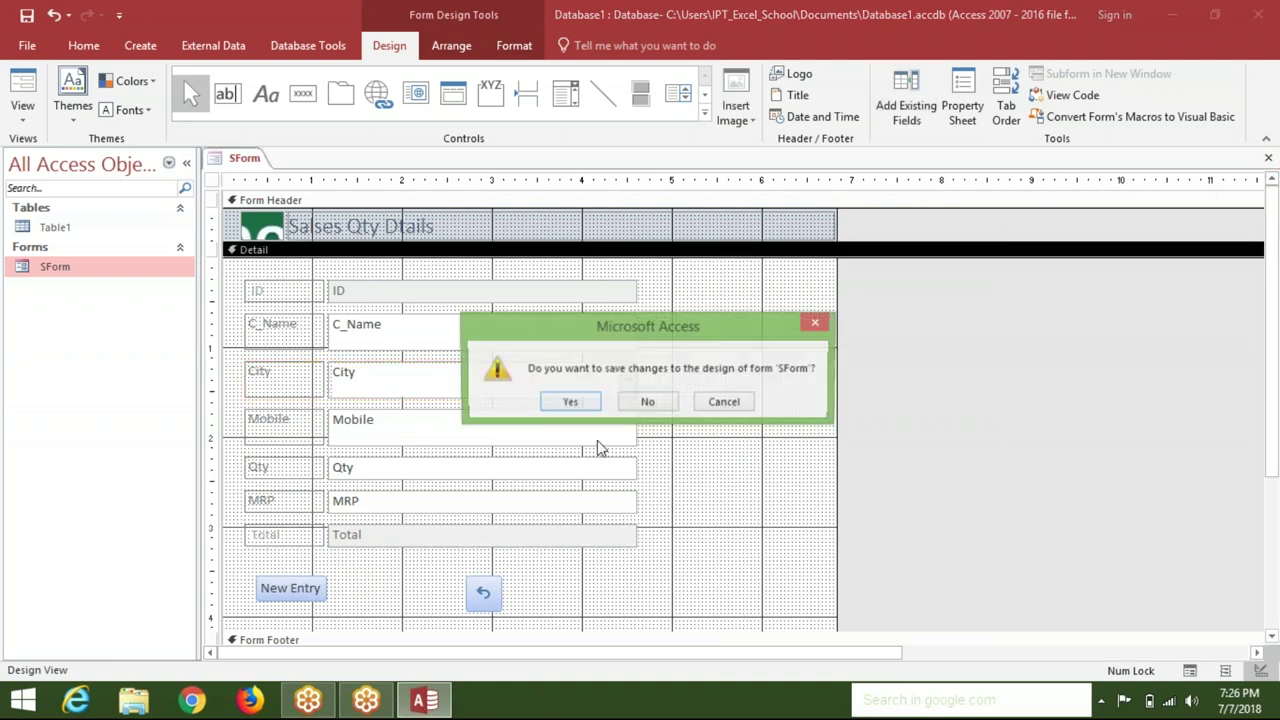
click(570, 401)
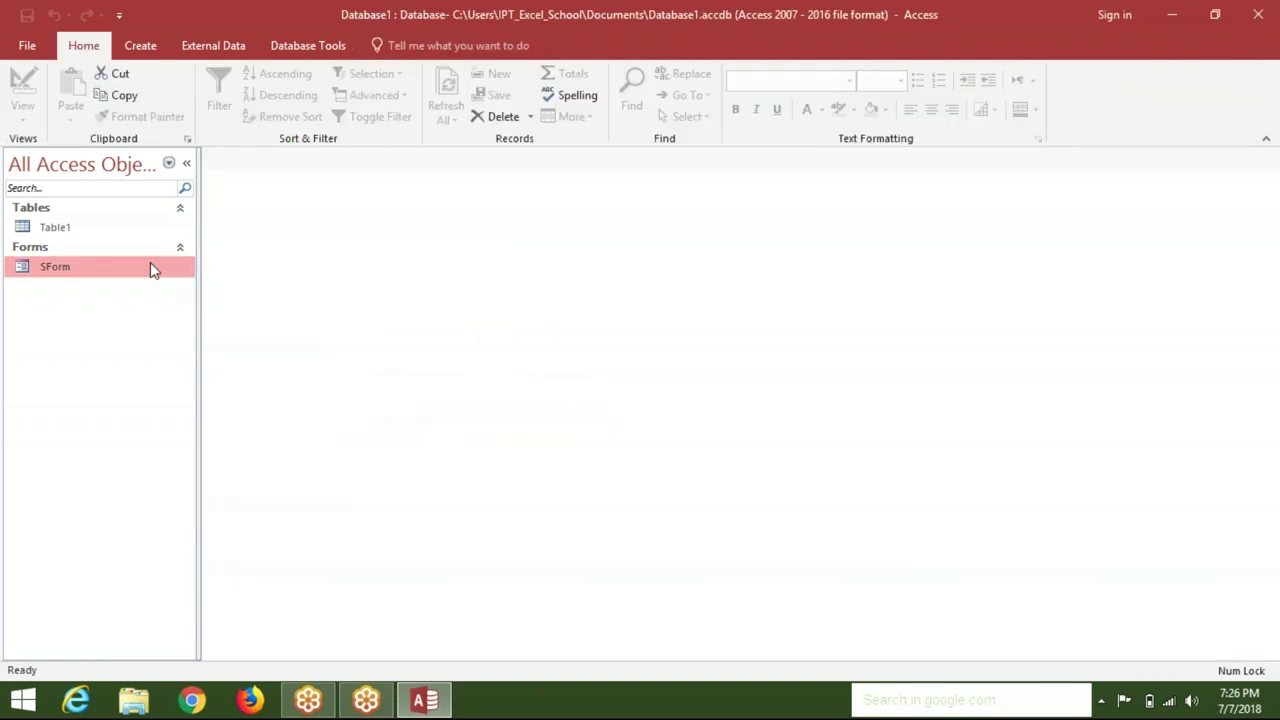
double_click(142, 271)
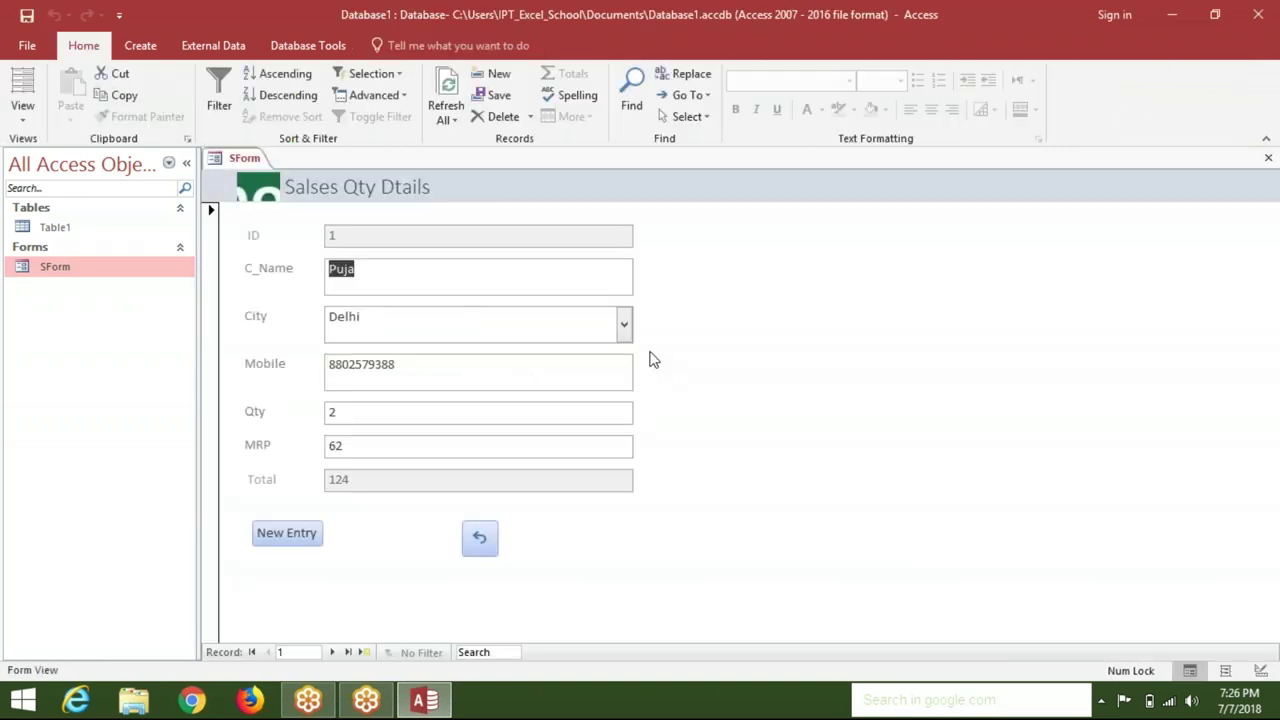
click(624, 330)
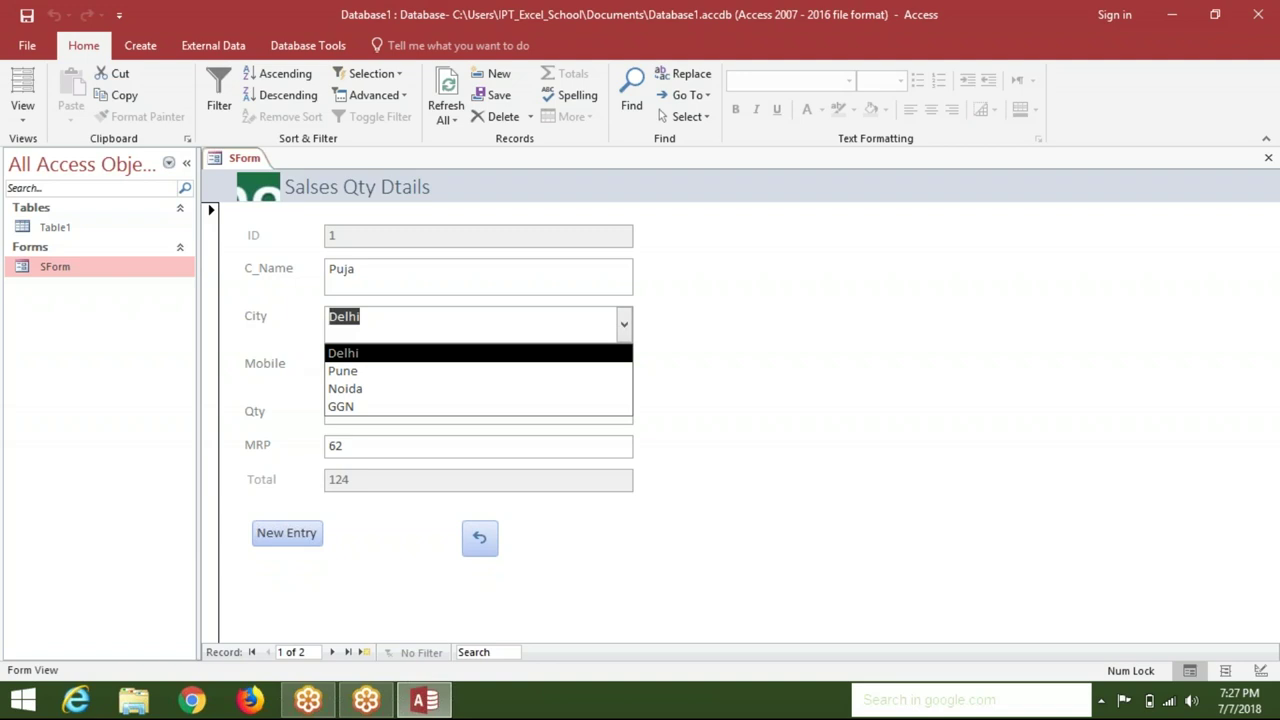
key(Return)
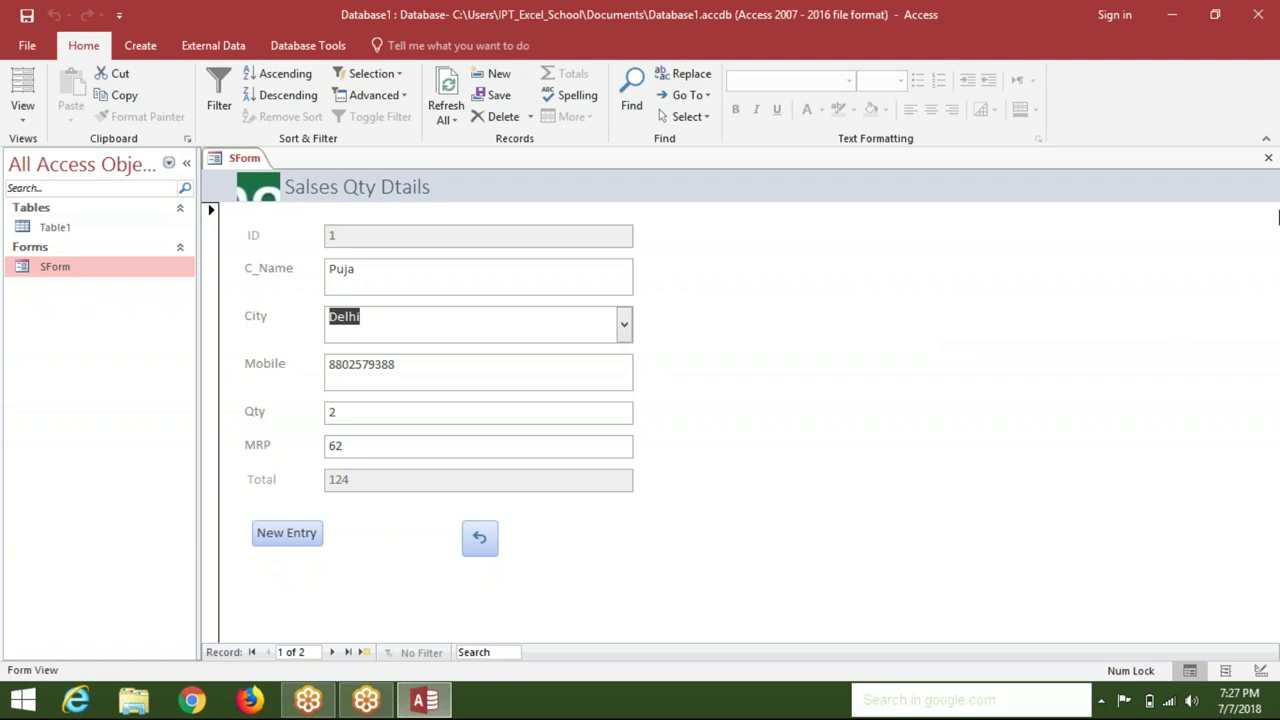
click(1269, 159)
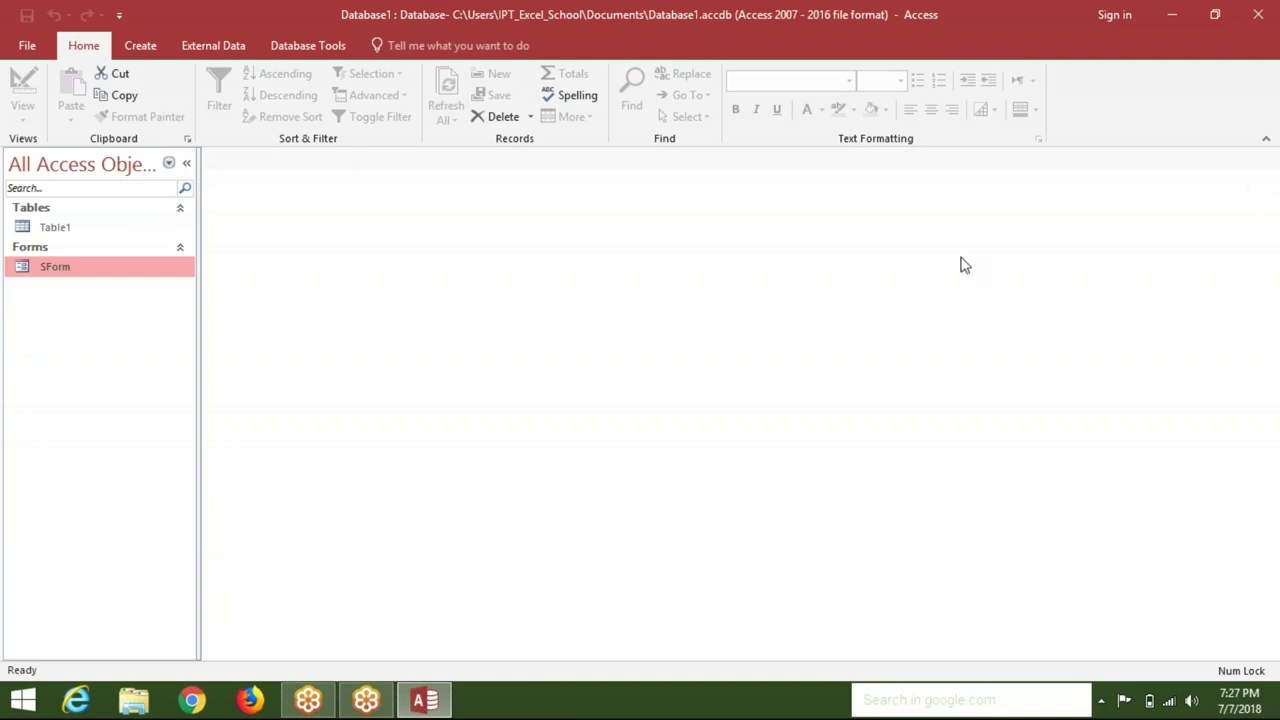
In Table1's design, add a new field below Total named C_Date instead of the reserved word 'DAte'.
right_click(105, 233)
click(148, 273)
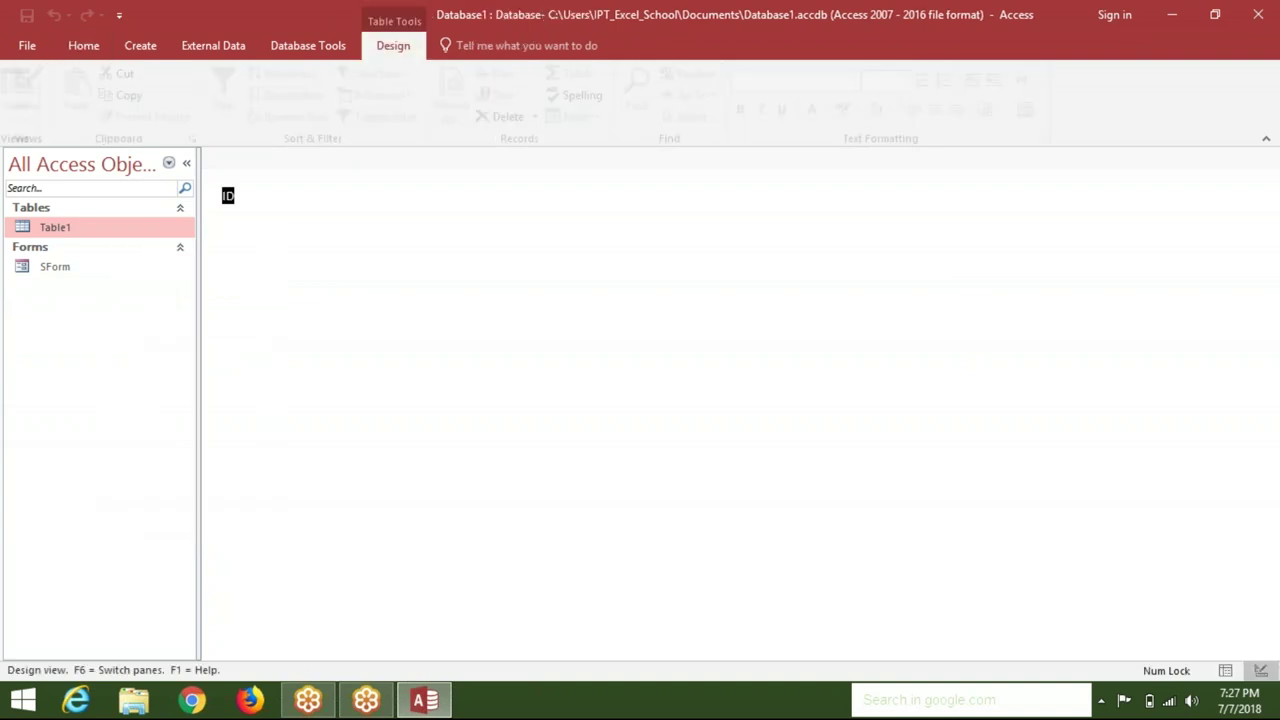
click(311, 321)
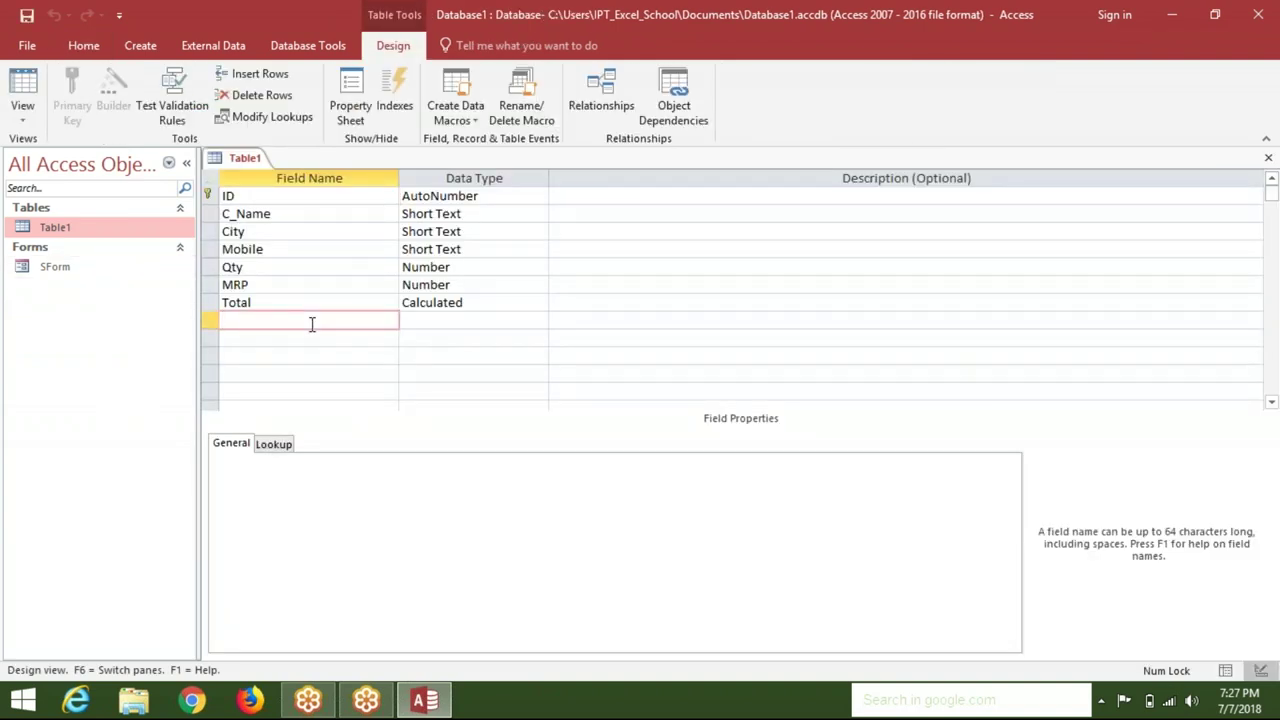
text(DAte)
key(Tab)
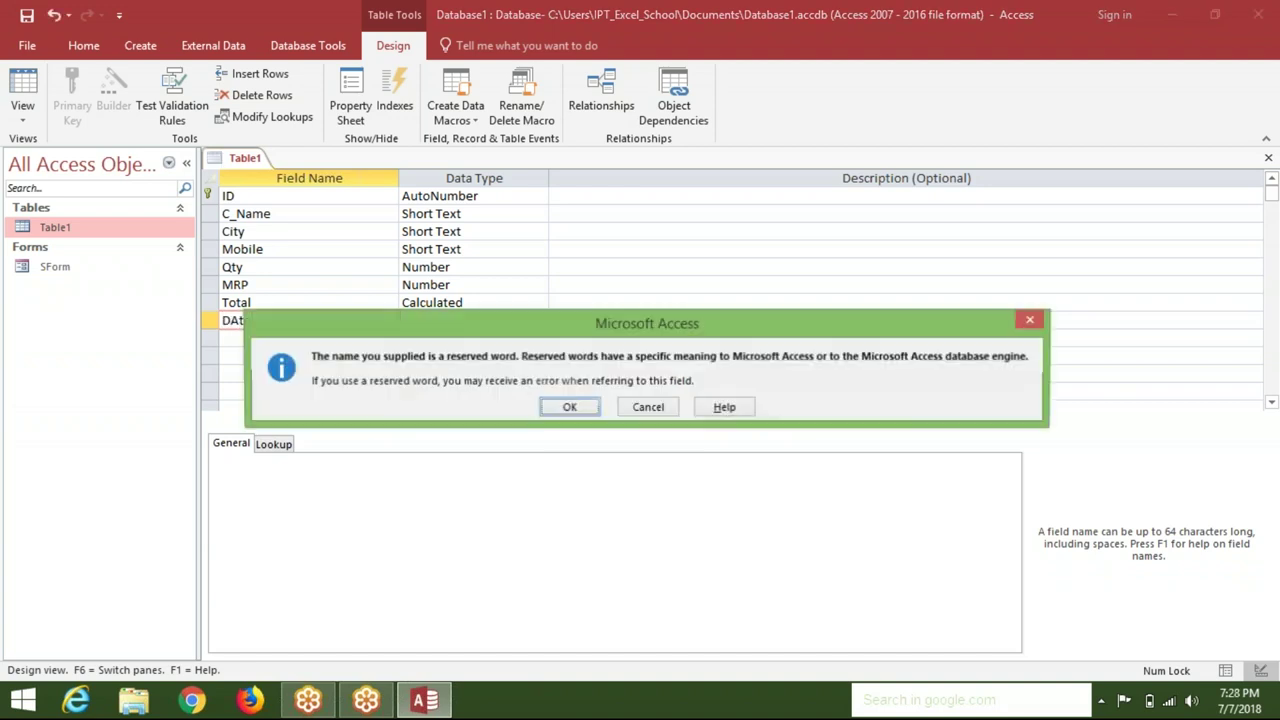
key(Return)
key(BackSpace)
key(BackSpace)
key(BackSpace)
key(BackSpace)
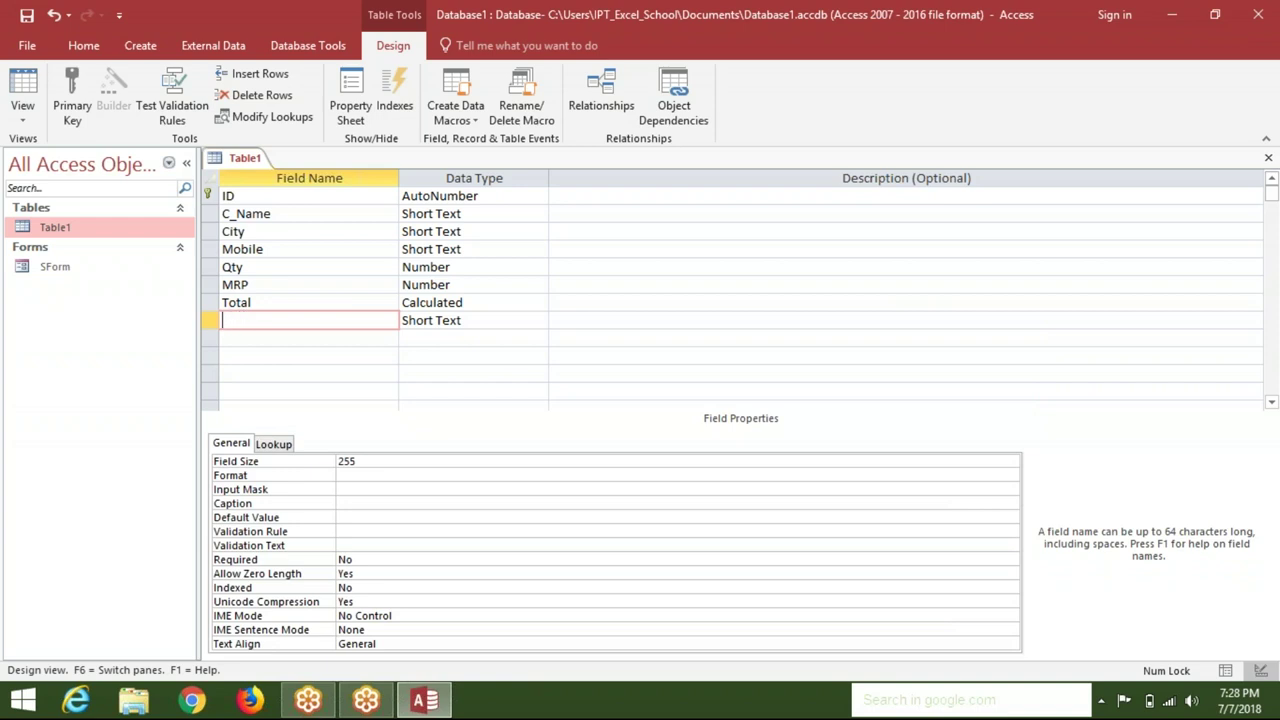
text(C_Date)
key(Tab)
Make C_Date a Date/Time field, then close and save the table design.
text(d)
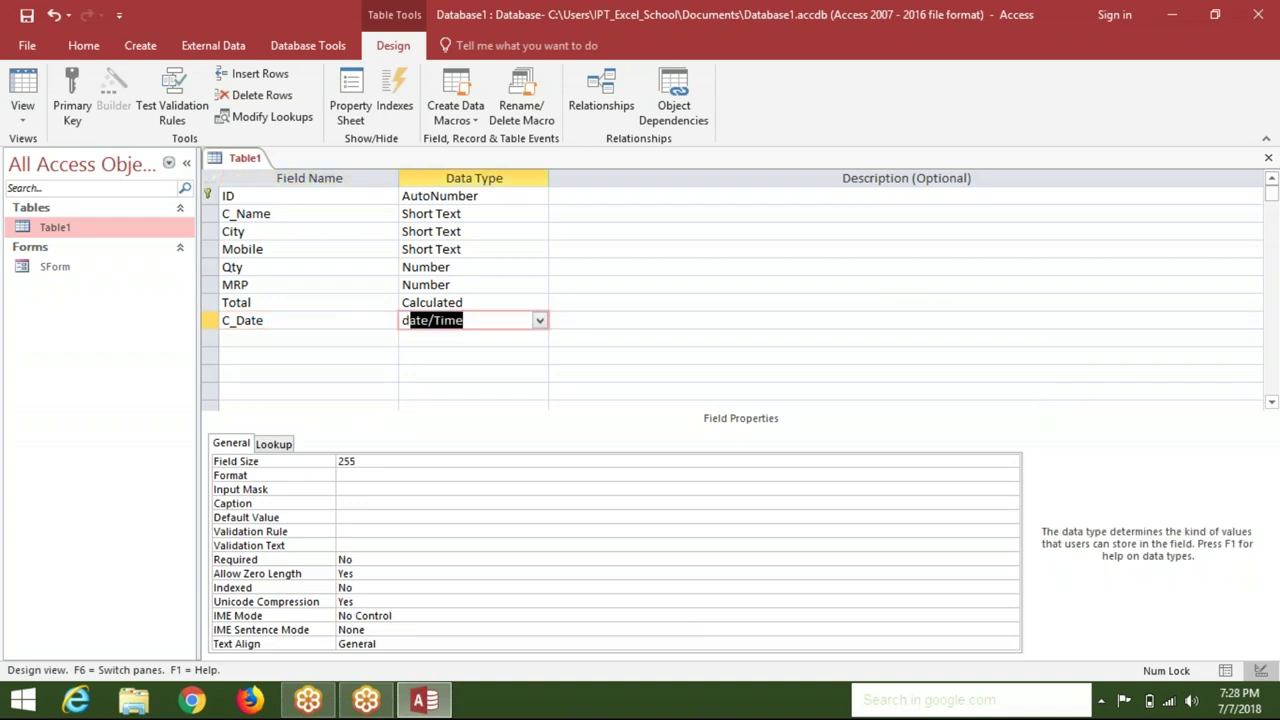
key(Tab)
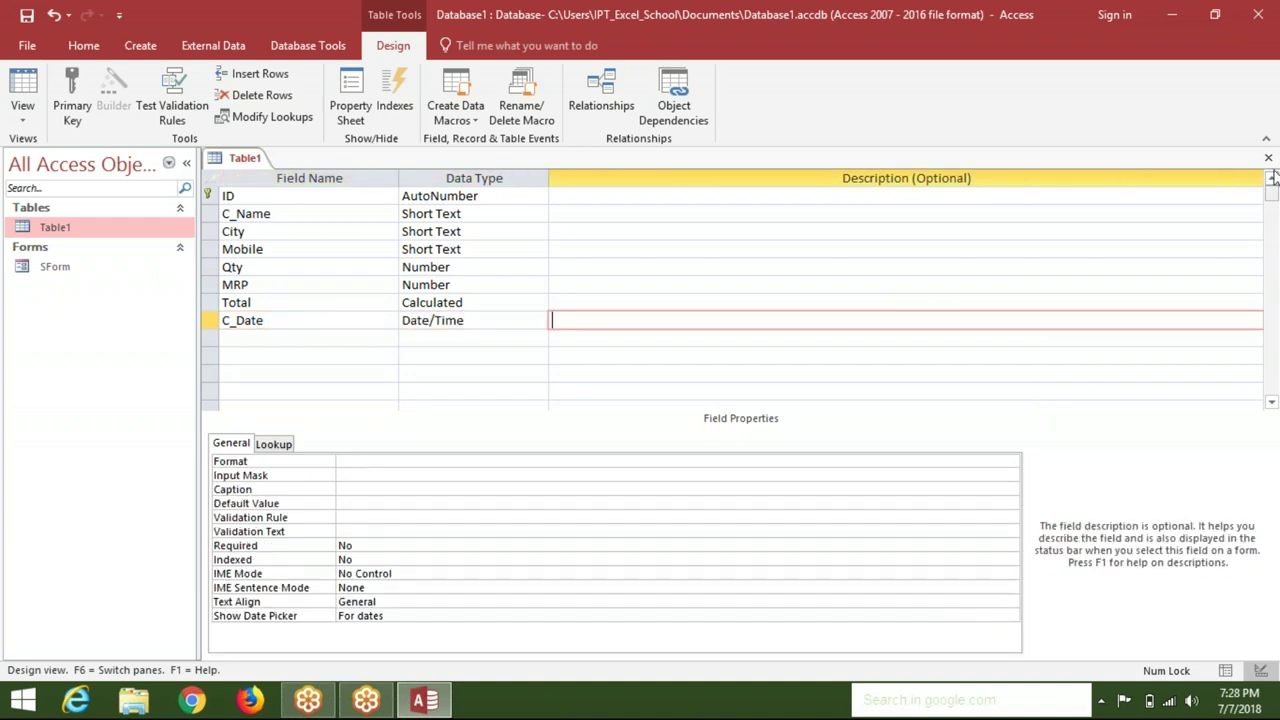
click(1268, 158)
click(590, 406)
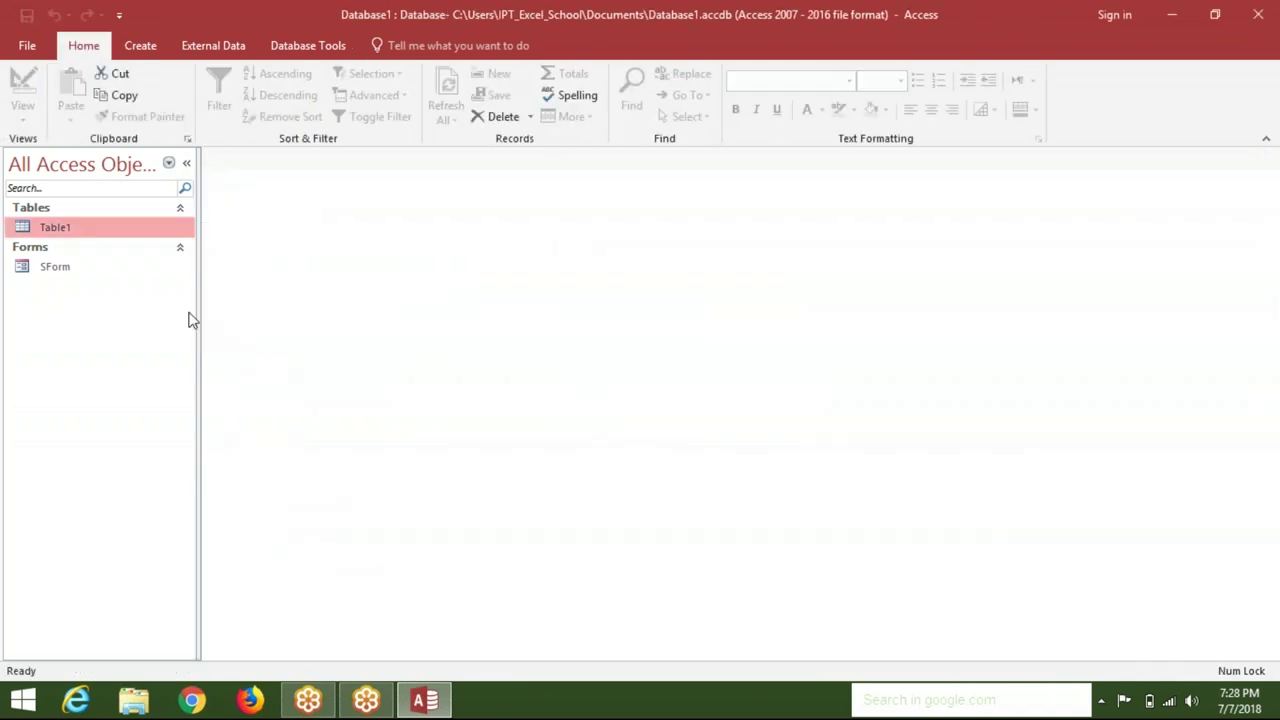
View SForm briefly, then reopen it in Design View.
double_click(150, 274)
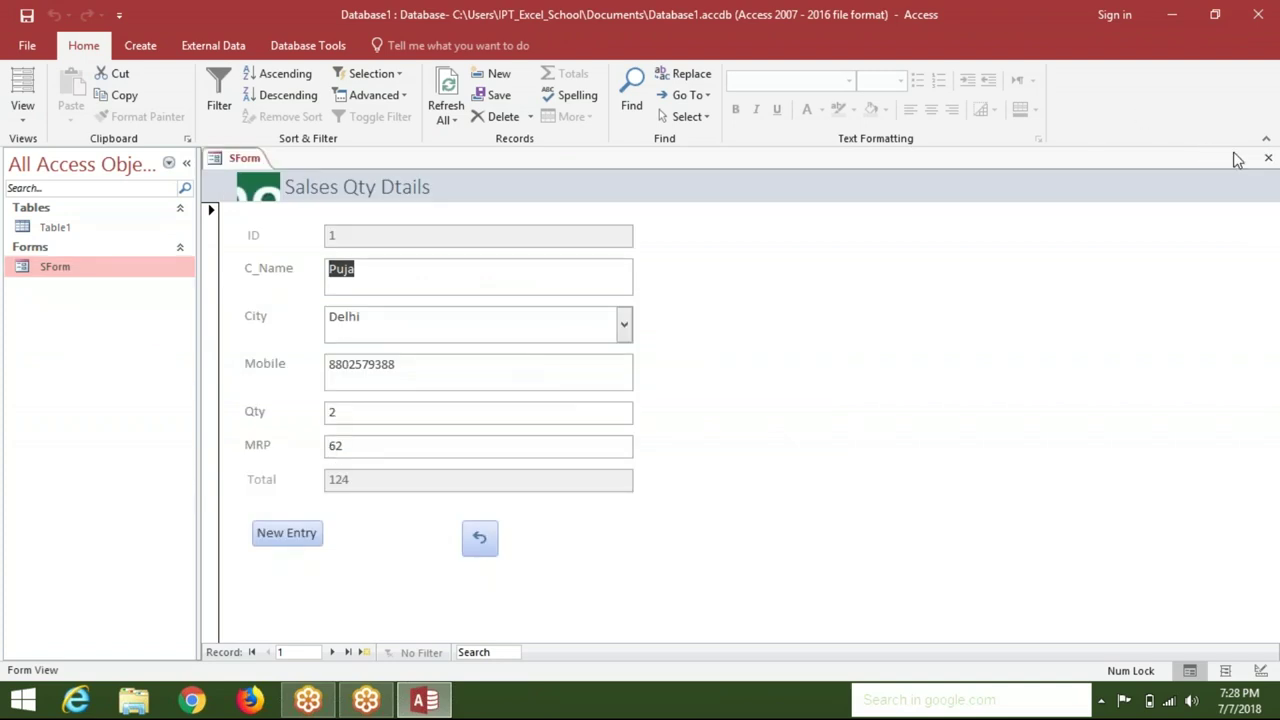
click(1268, 158)
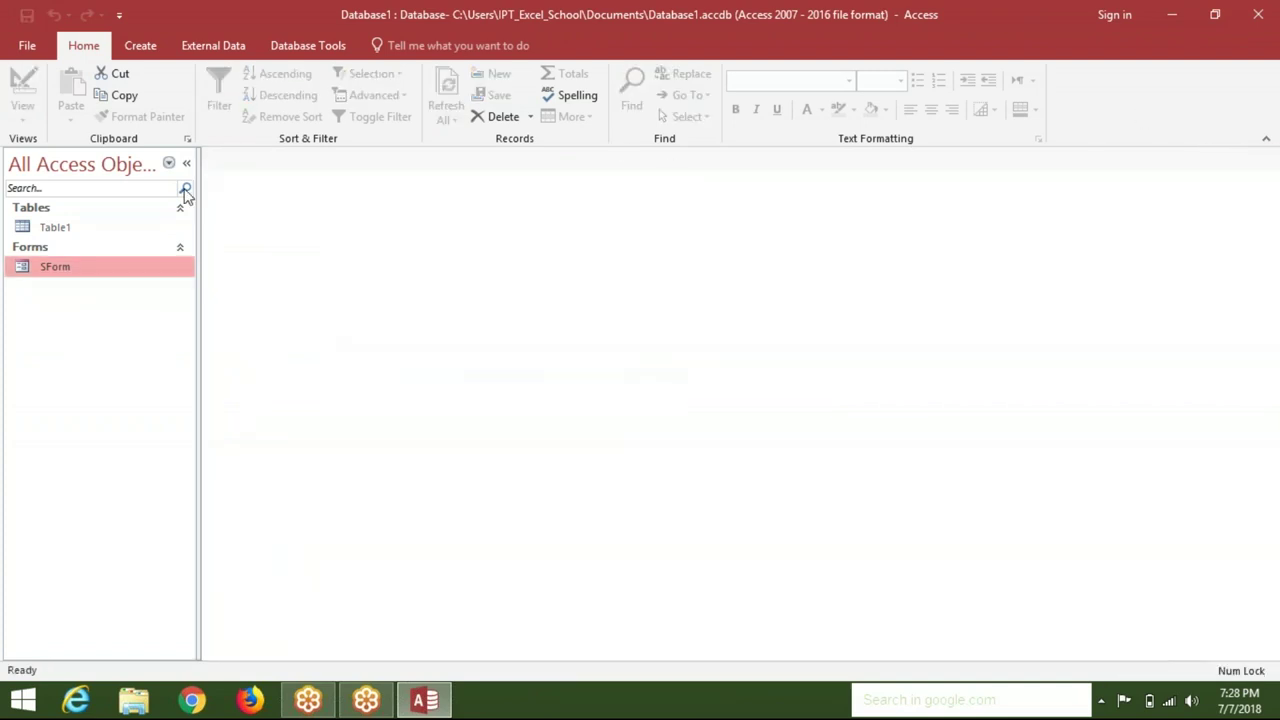
right_click(94, 266)
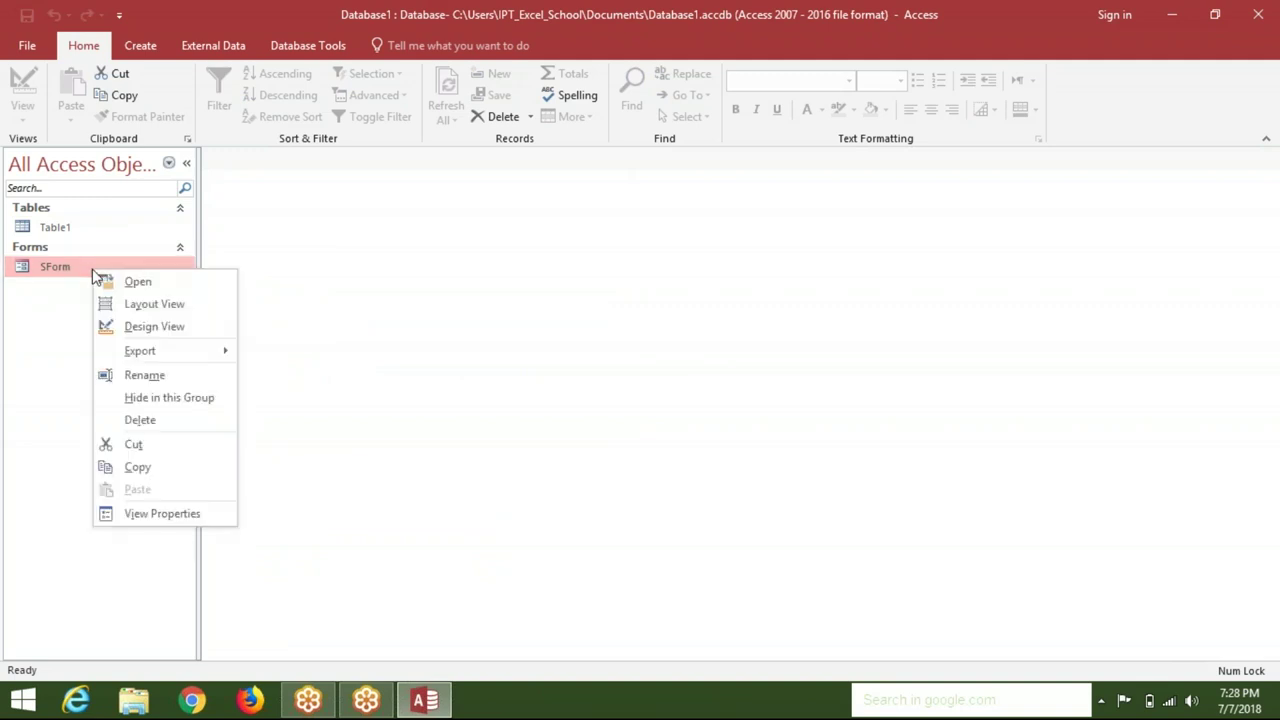
click(145, 330)
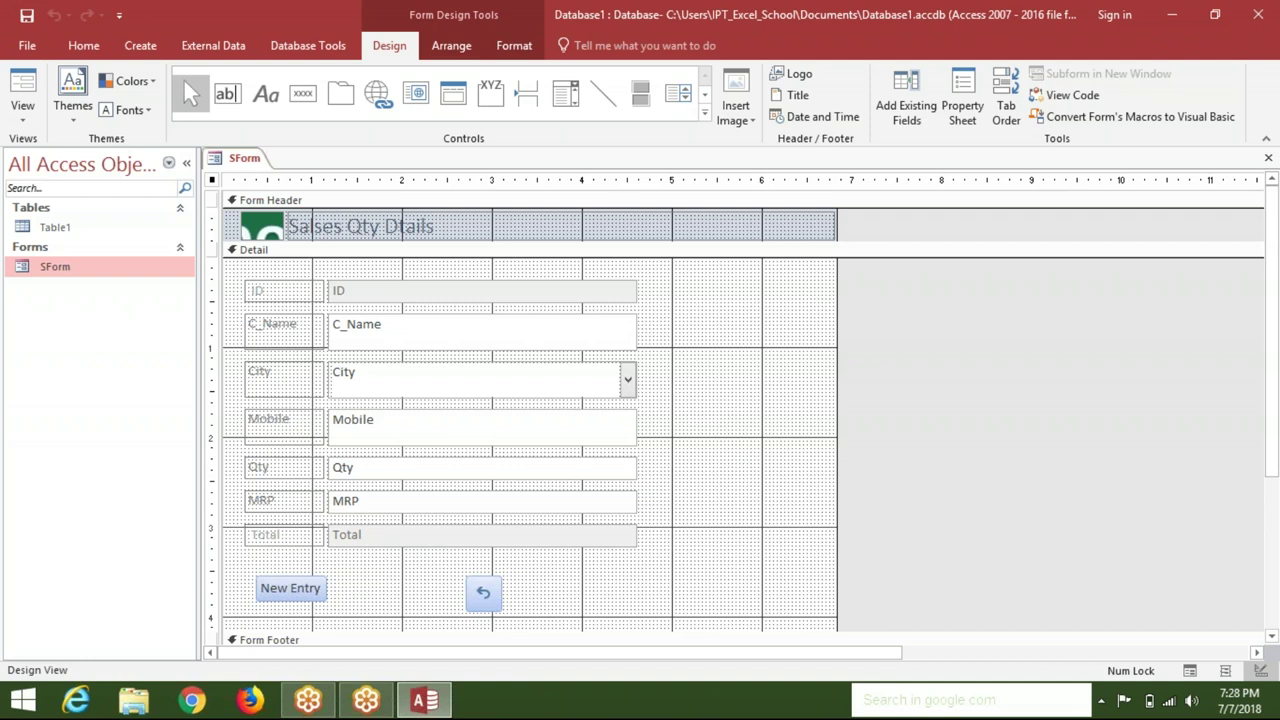
Place the C_Date field below Total and move the New Entry button down beneath it.
click(918, 124)
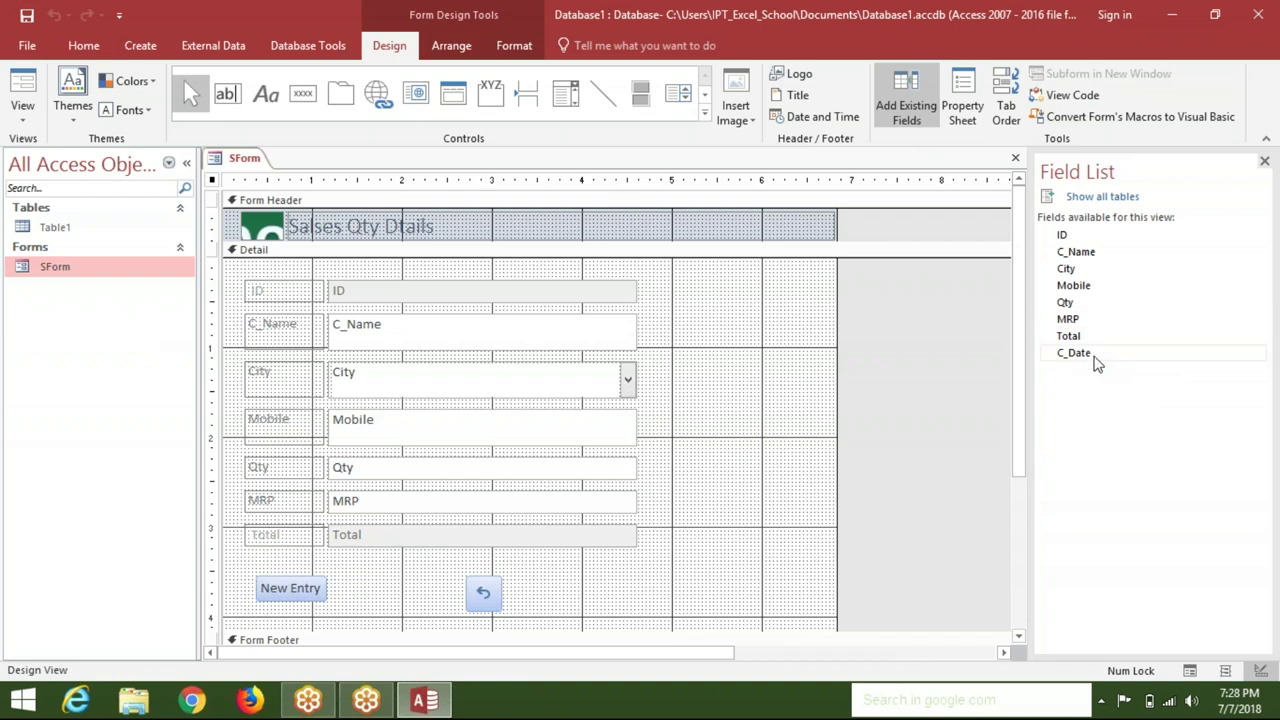
drag(1095, 362, 379, 531)
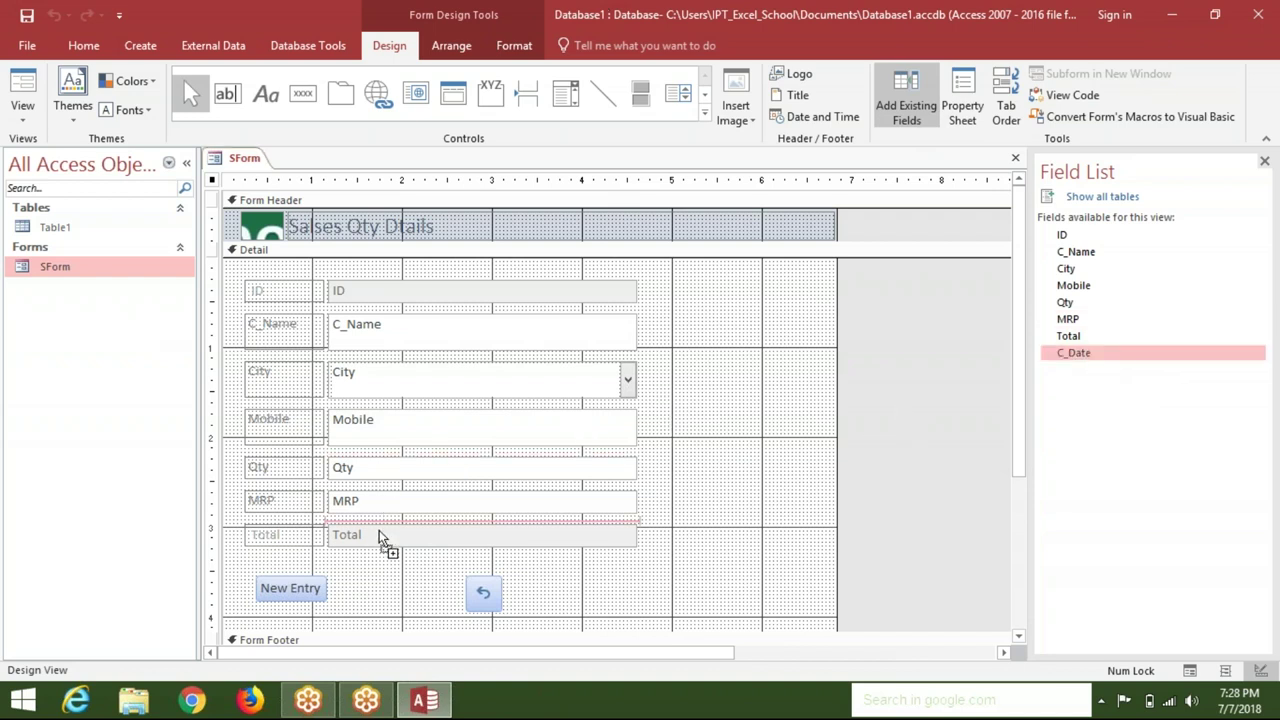
drag(379, 530, 363, 560)
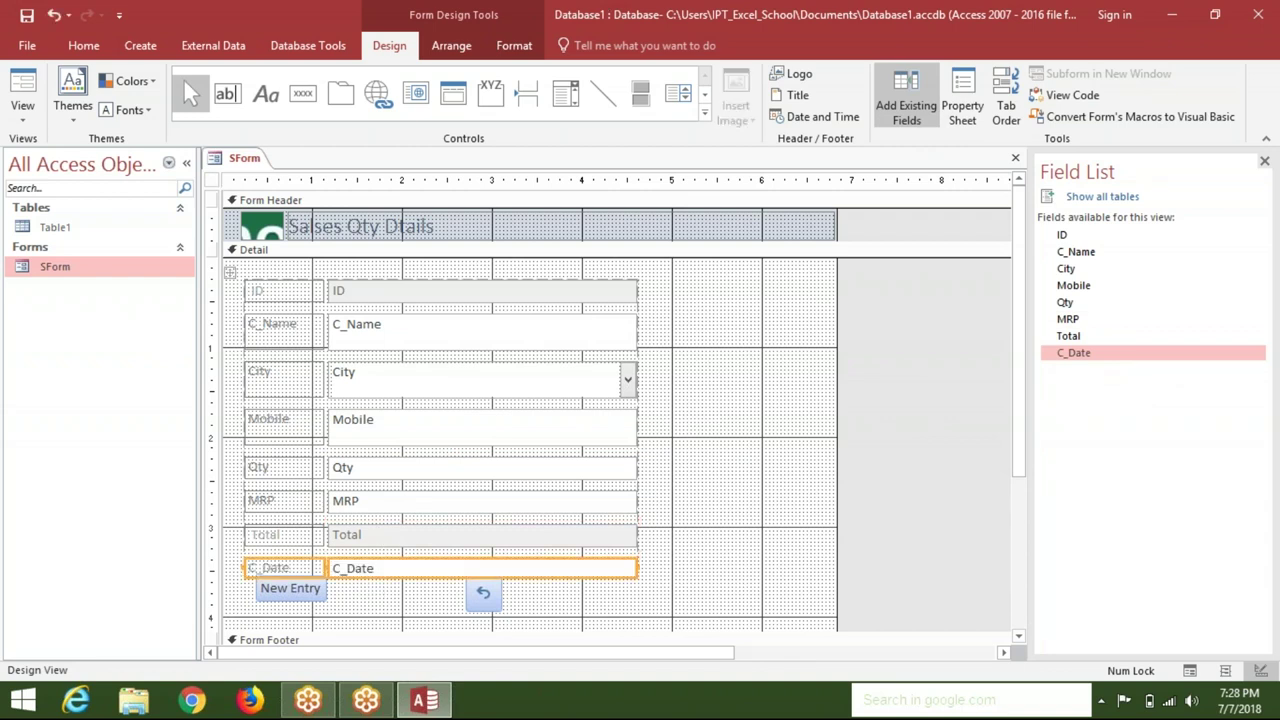
click(352, 607)
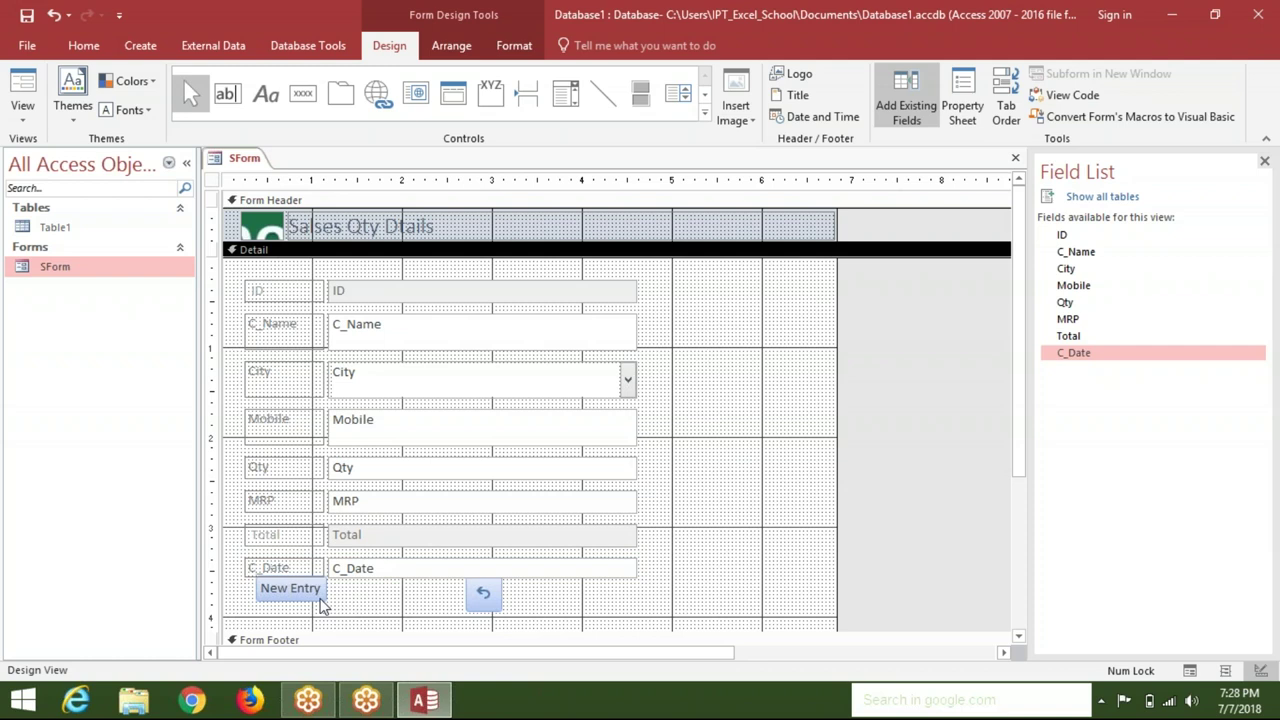
drag(320, 594, 320, 605)
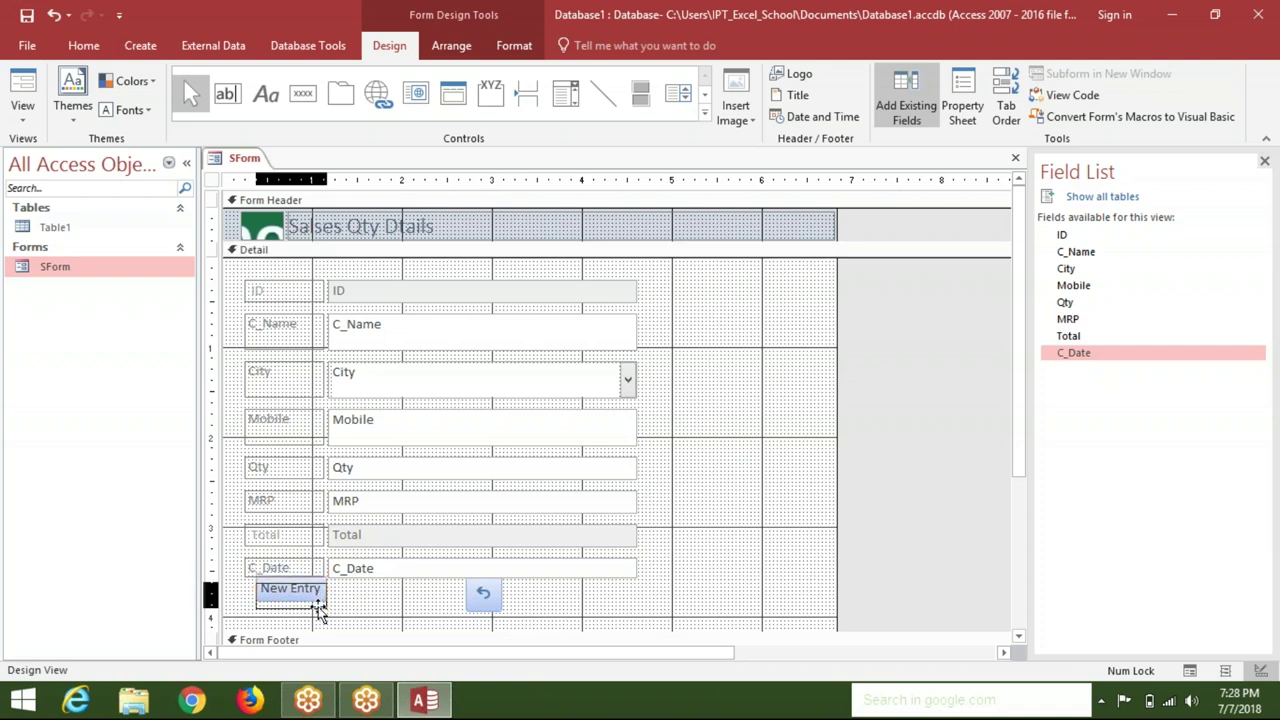
click(476, 608)
click(520, 610)
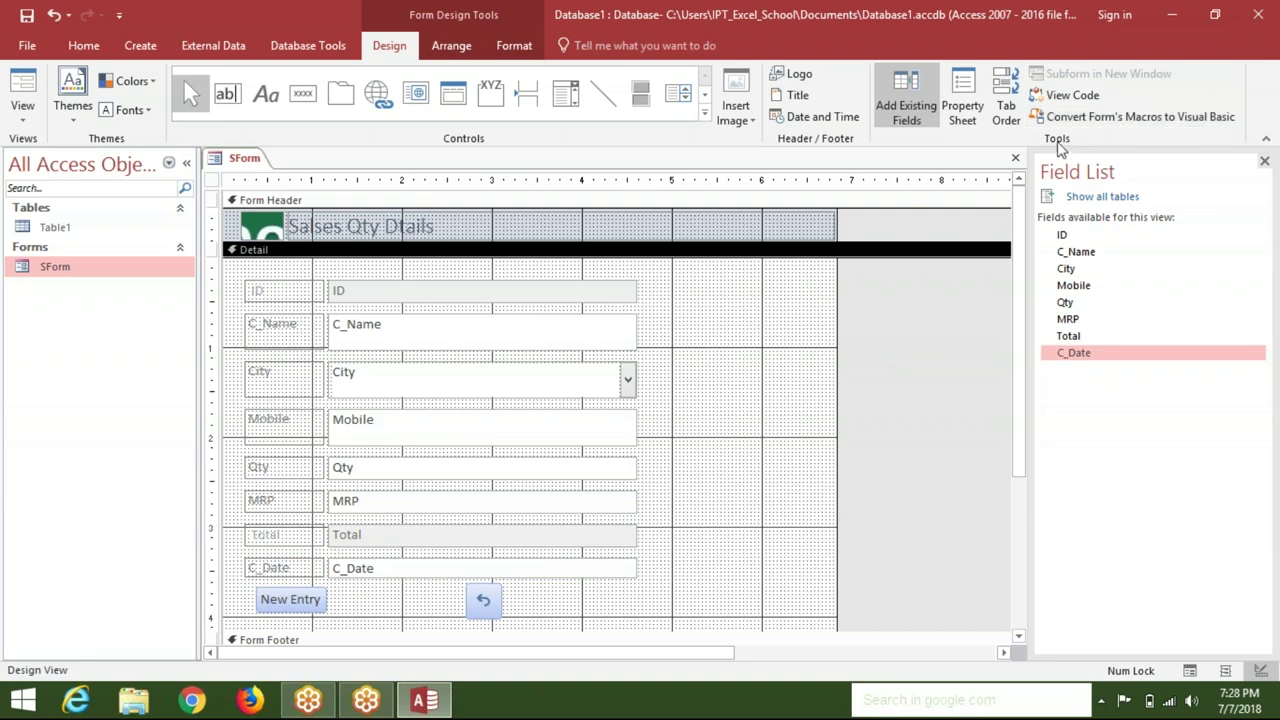
Save SForm's design, view record 1 with the empty C_Date box, then close the form.
click(1015, 157)
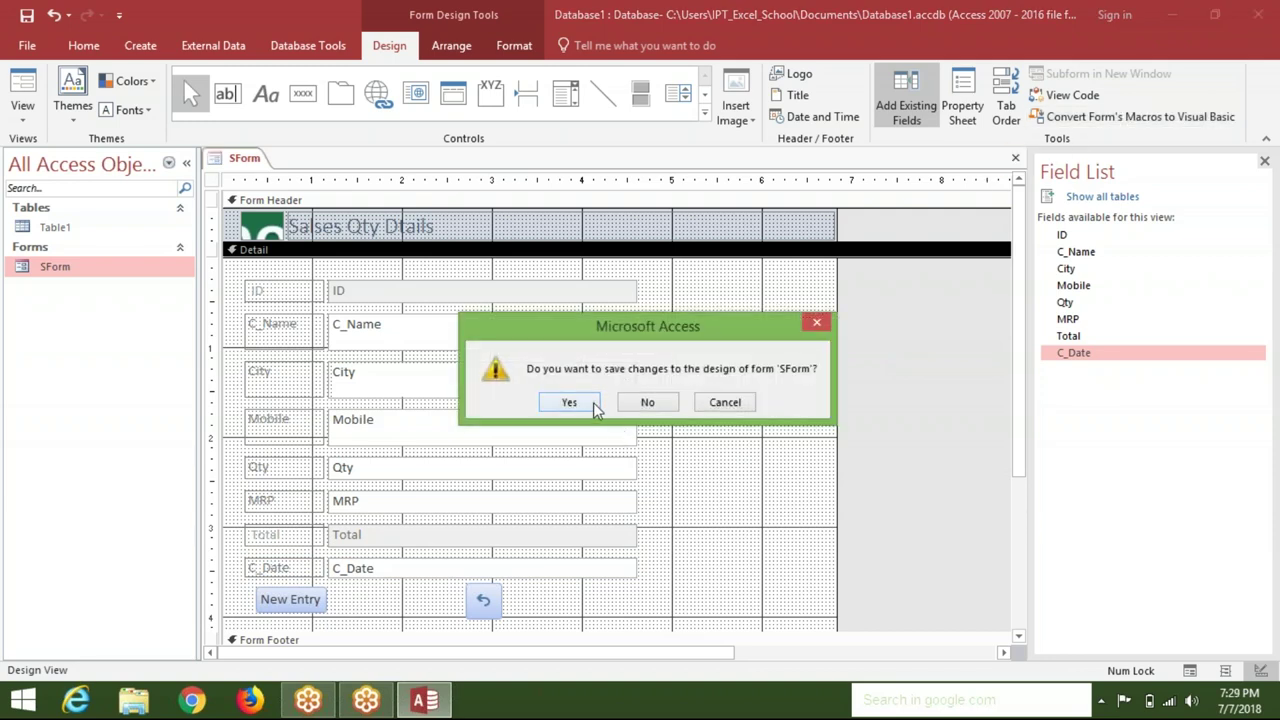
click(593, 402)
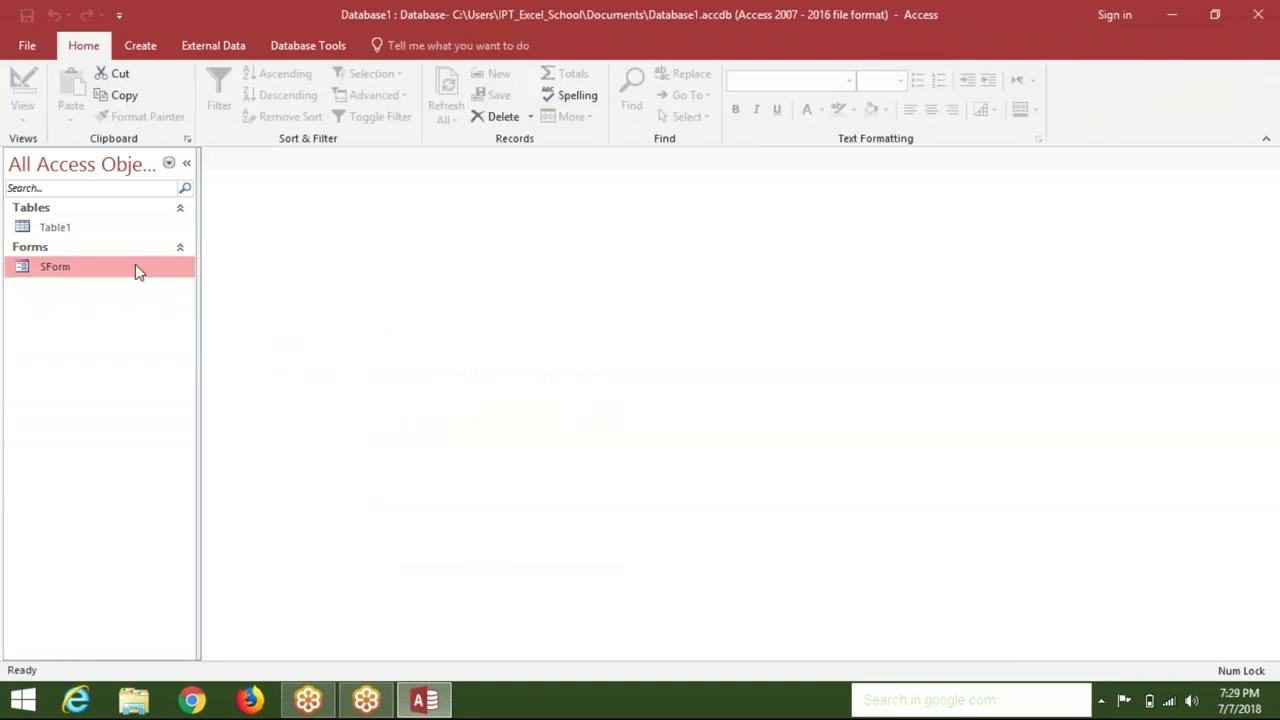
double_click(126, 260)
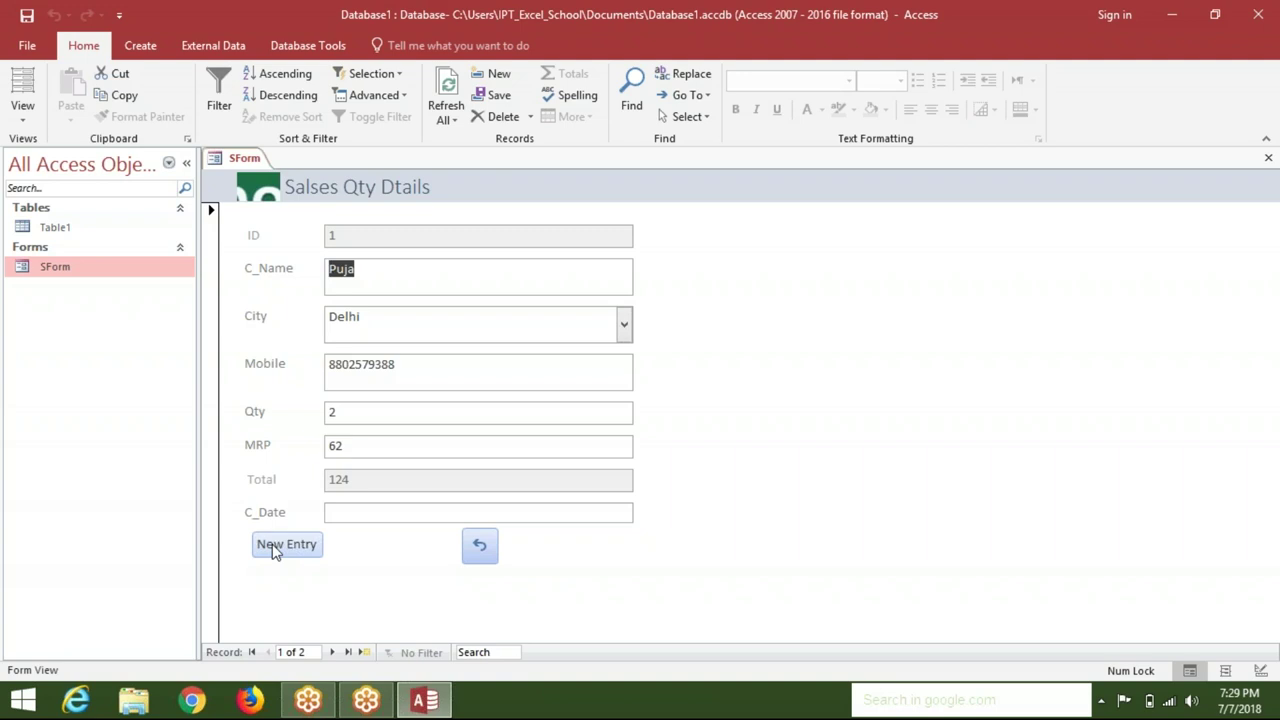
click(1269, 160)
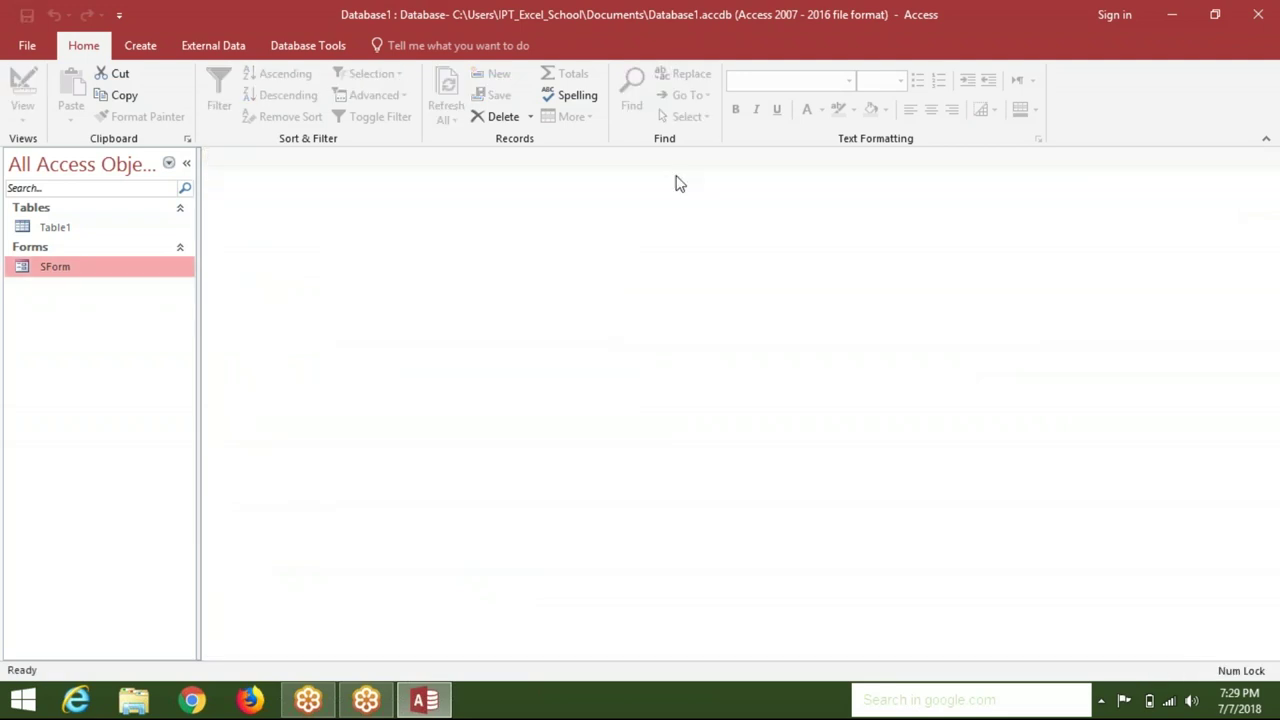
In SForm's Design View, draw a trial Command3 button beside the undo button, dismiss the memory error, then delete it.
right_click(183, 272)
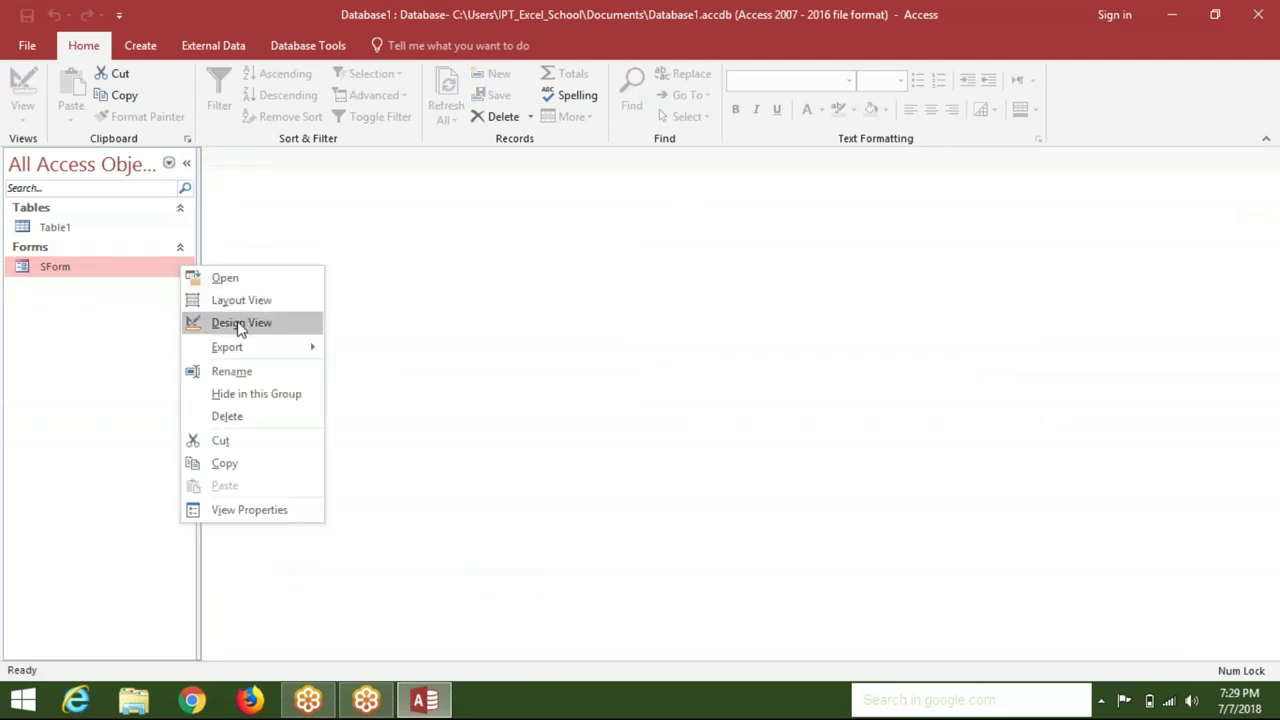
click(240, 323)
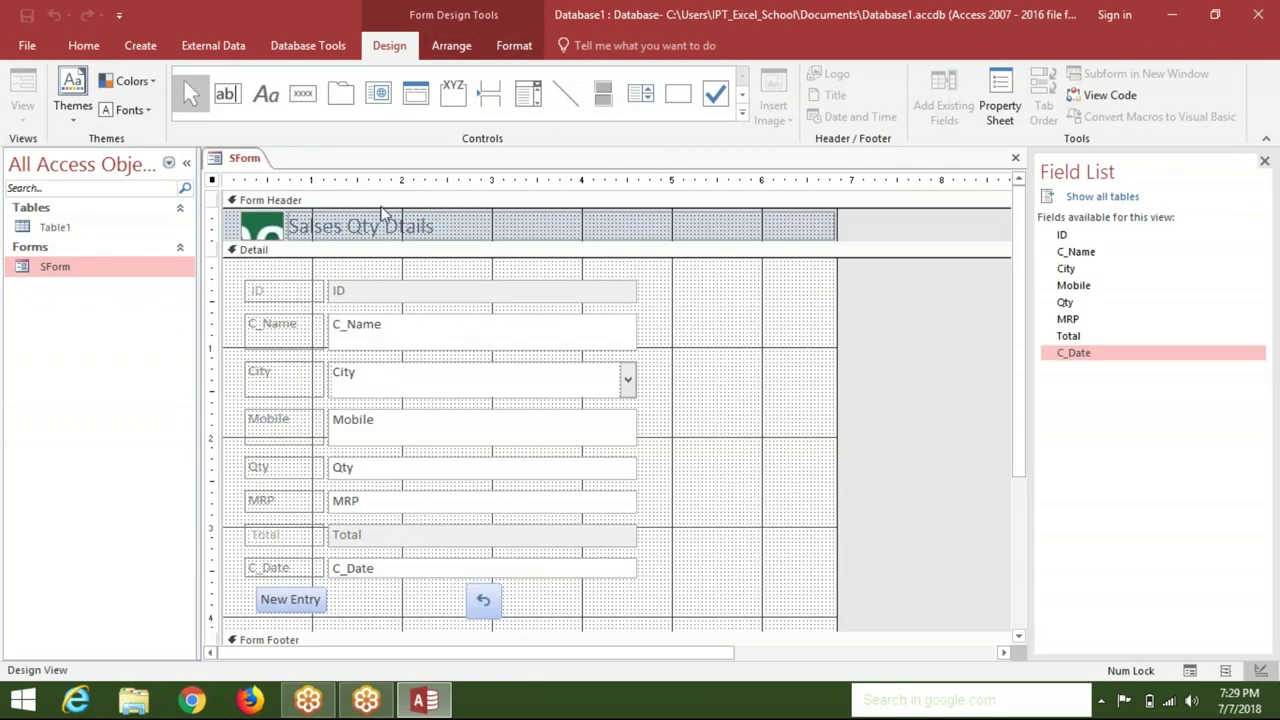
click(307, 100)
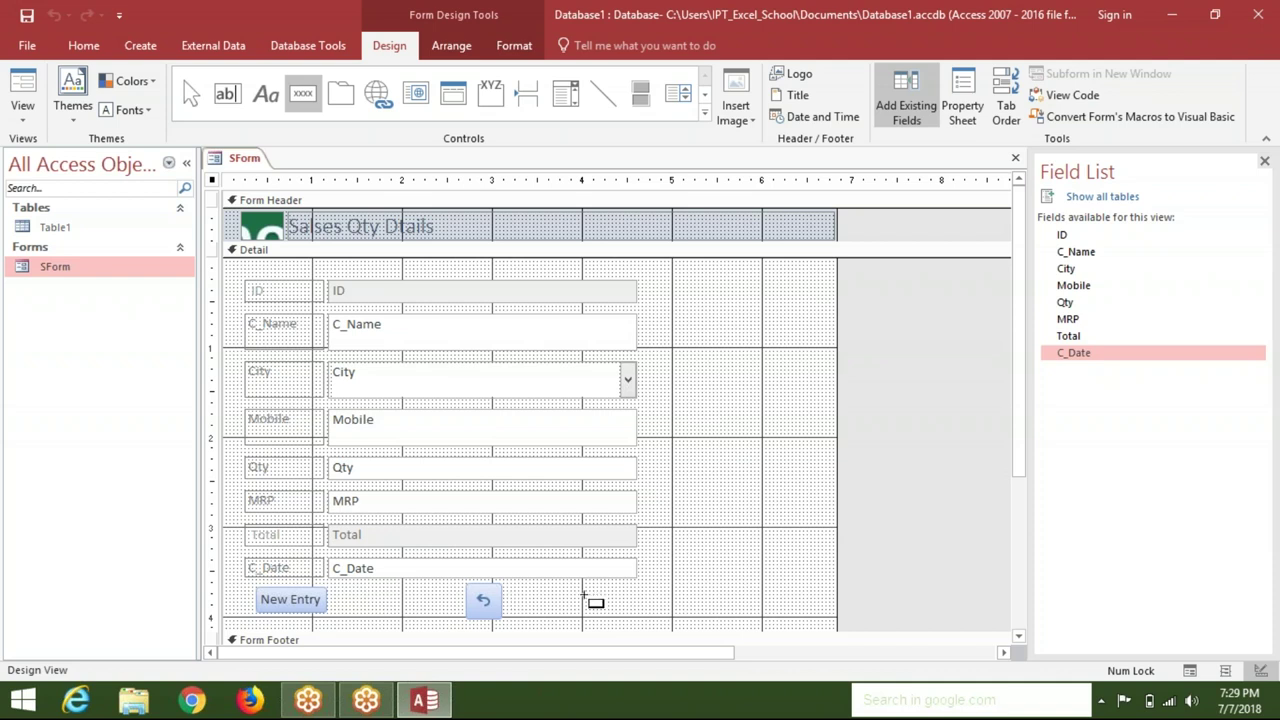
drag(593, 590, 668, 614)
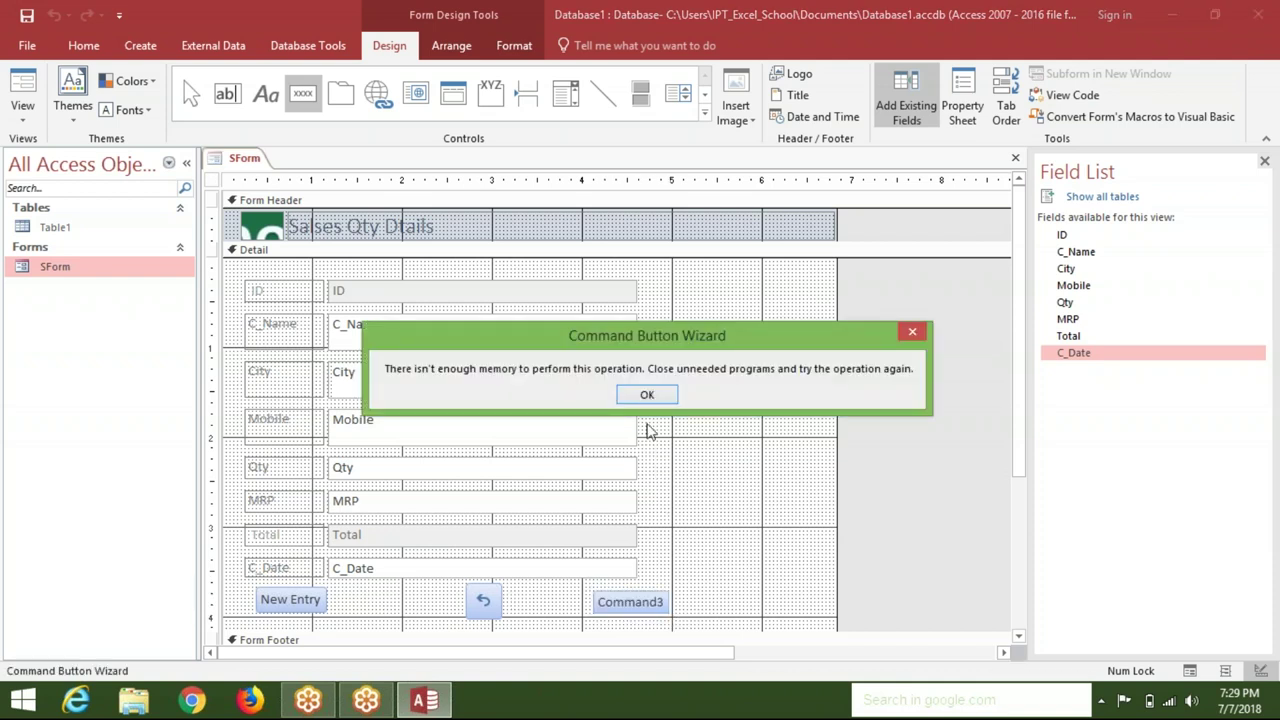
click(648, 396)
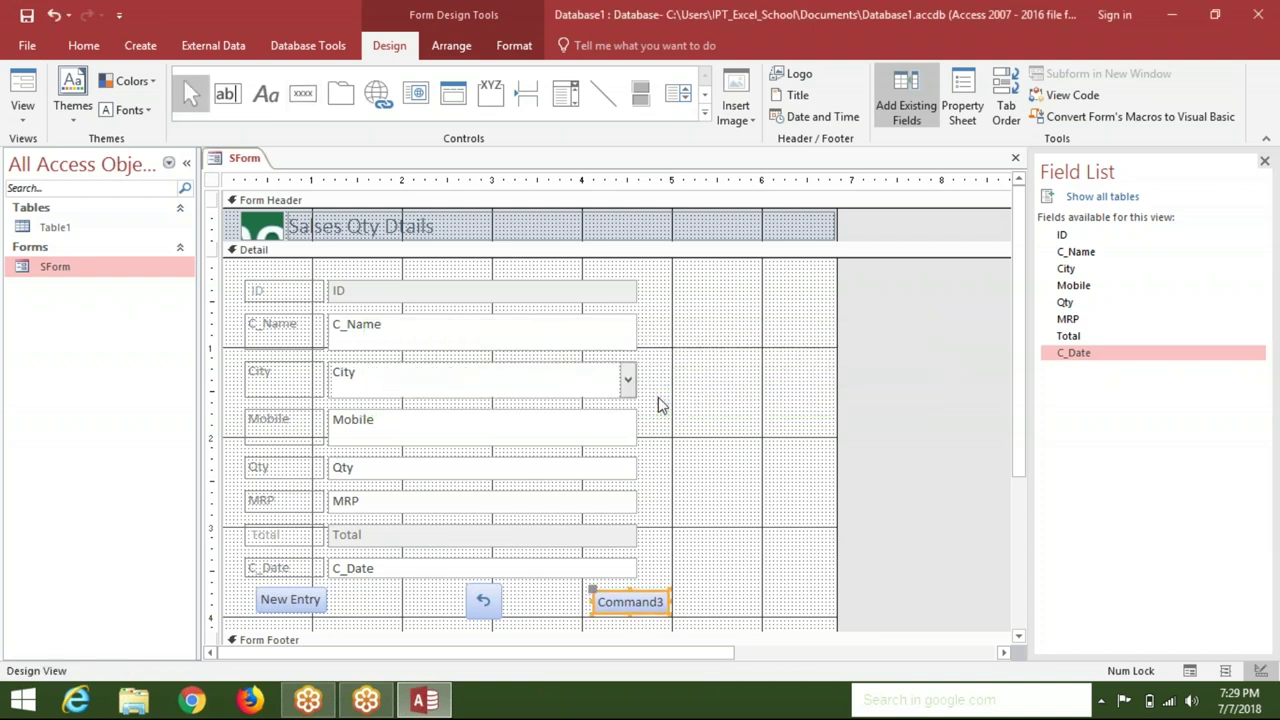
key(F2)
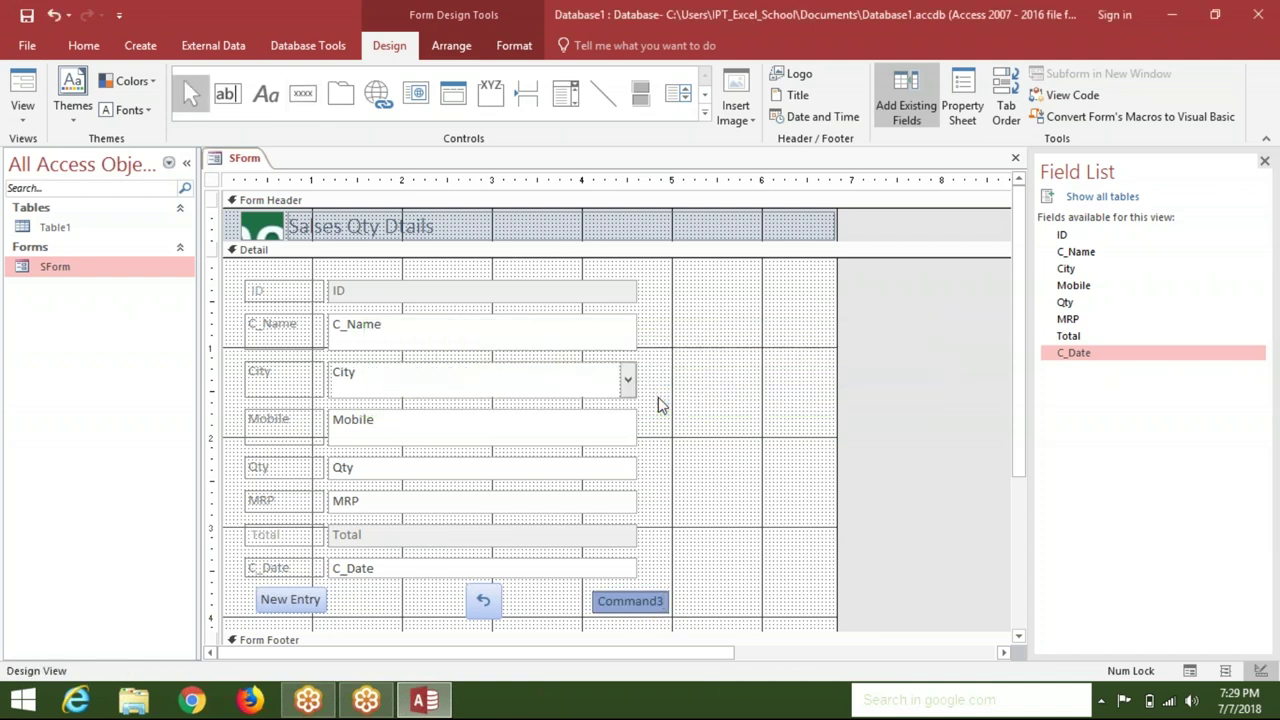
key(Escape)
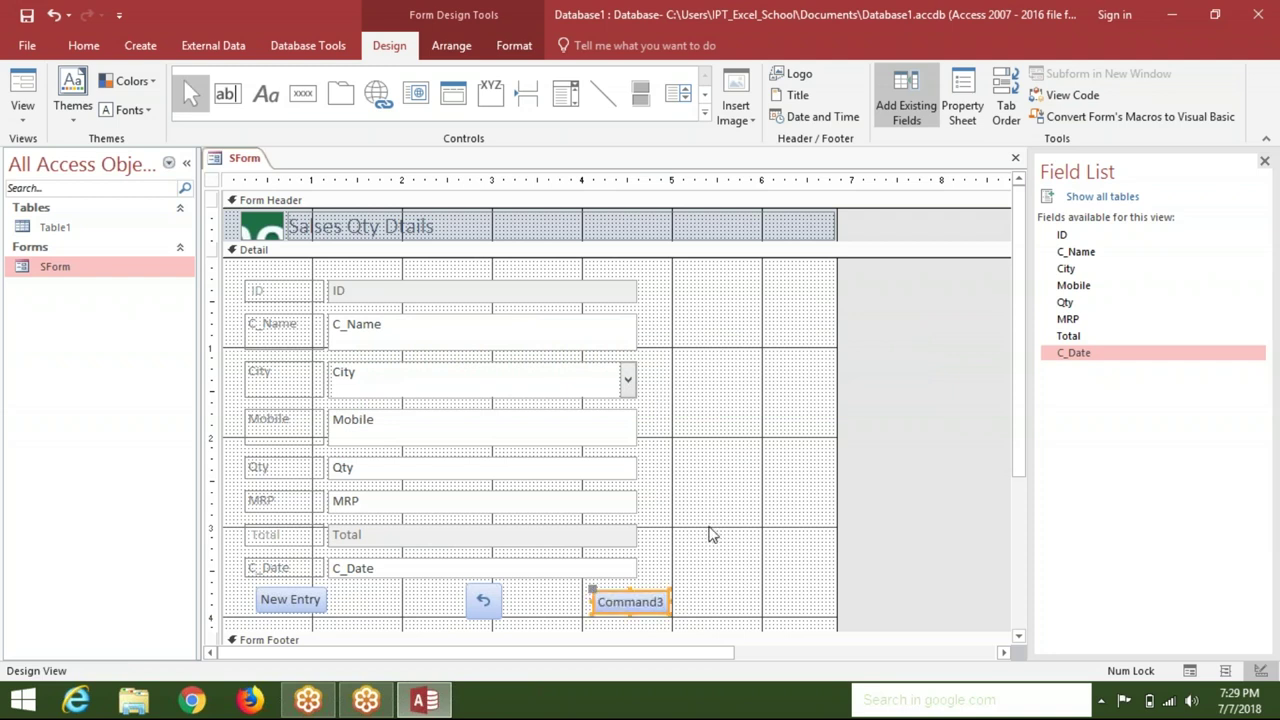
key(Delete)
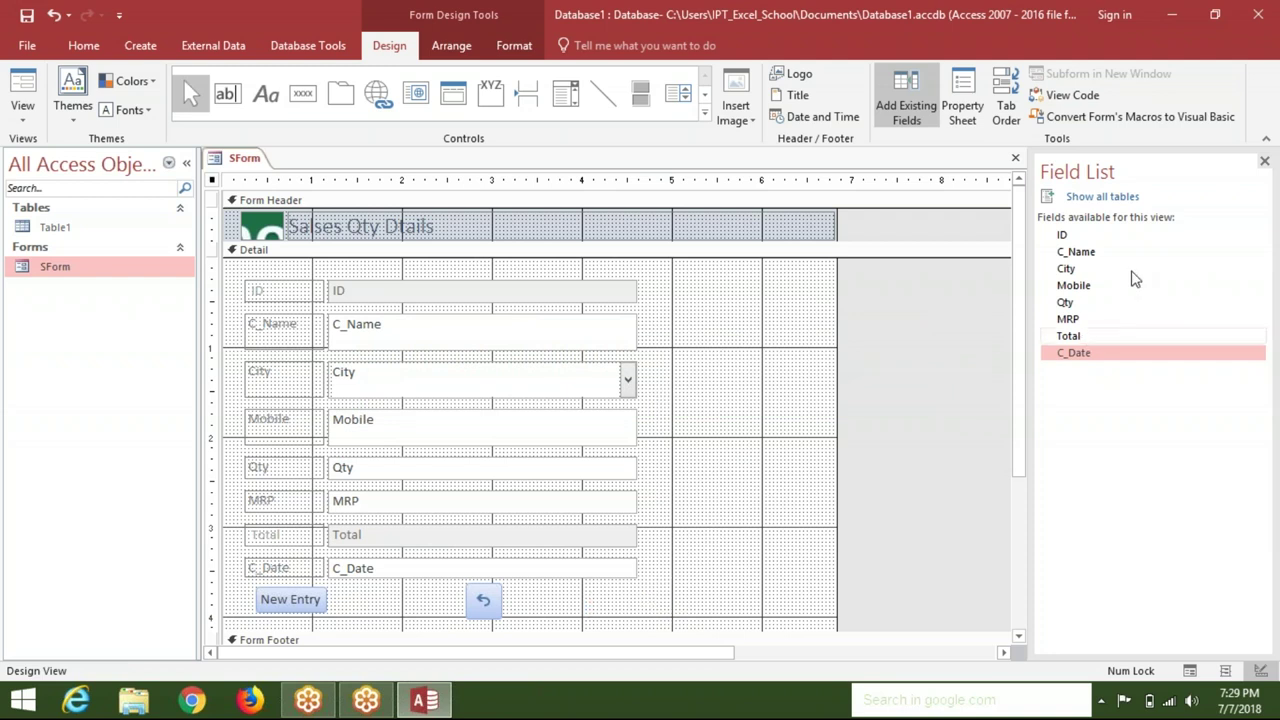
Draw a Command40 button beside the undo button and dismiss the out-of-memory error.
click(950, 118)
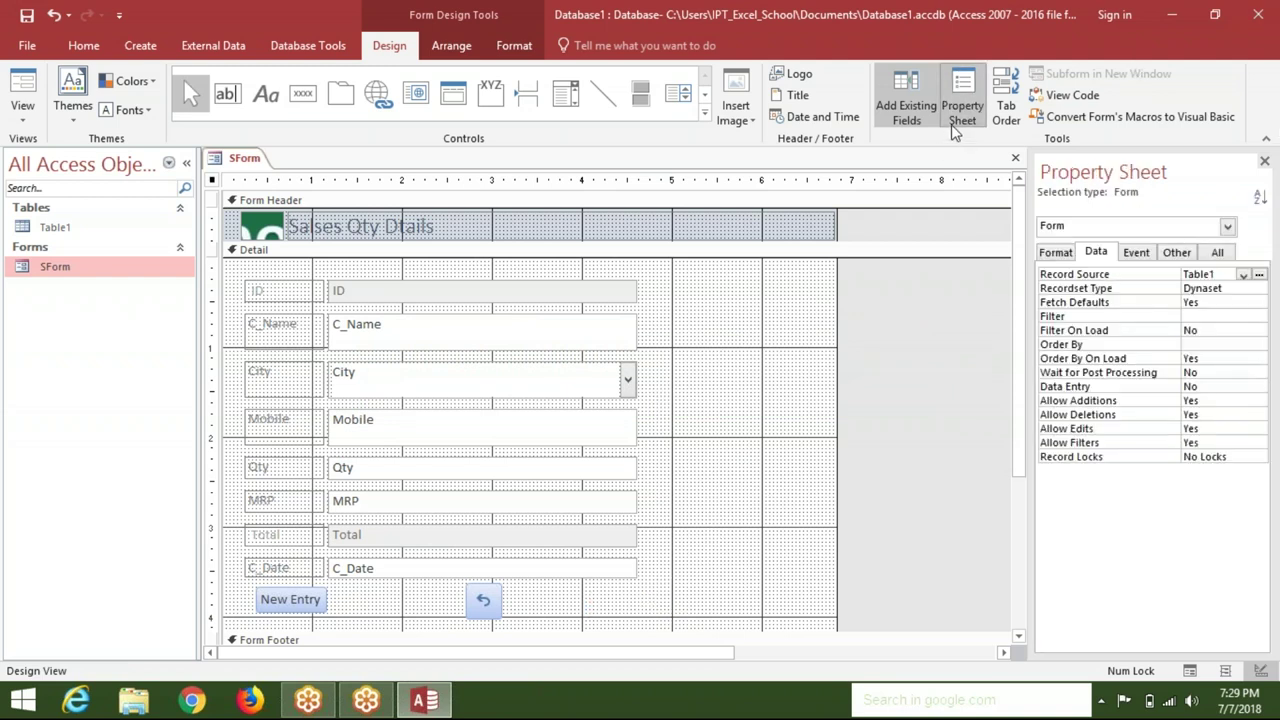
click(793, 336)
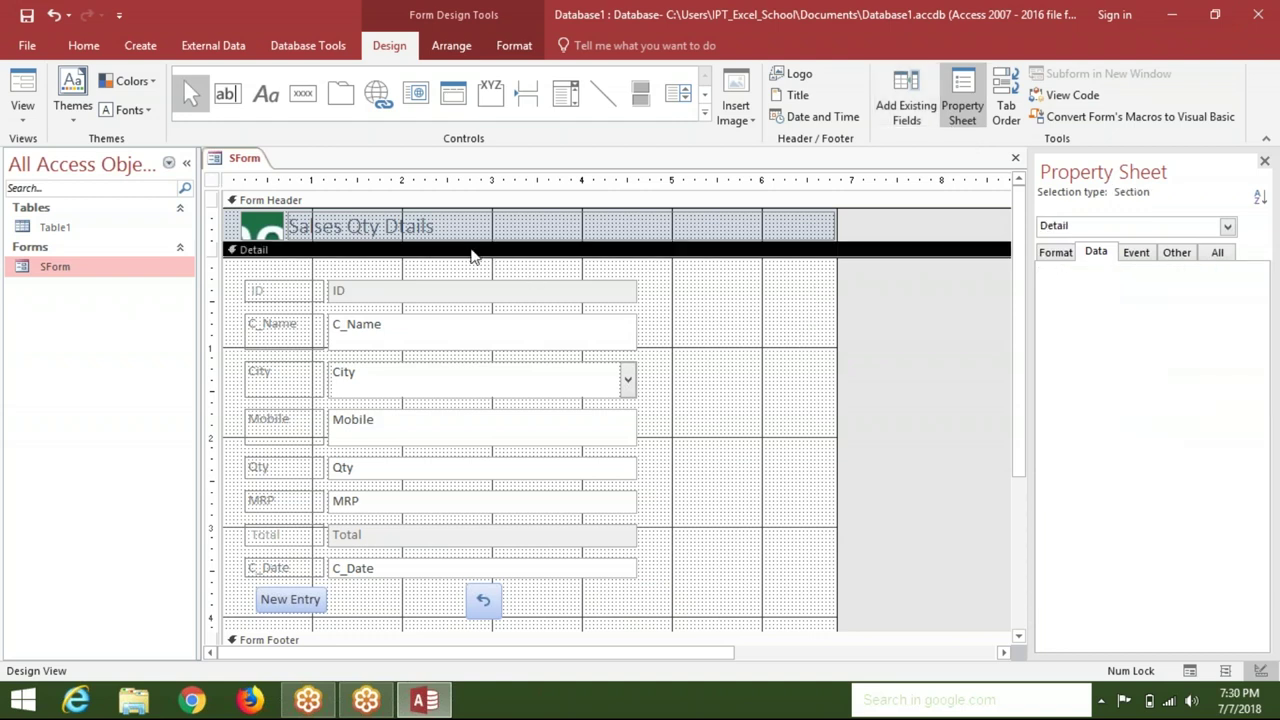
click(305, 100)
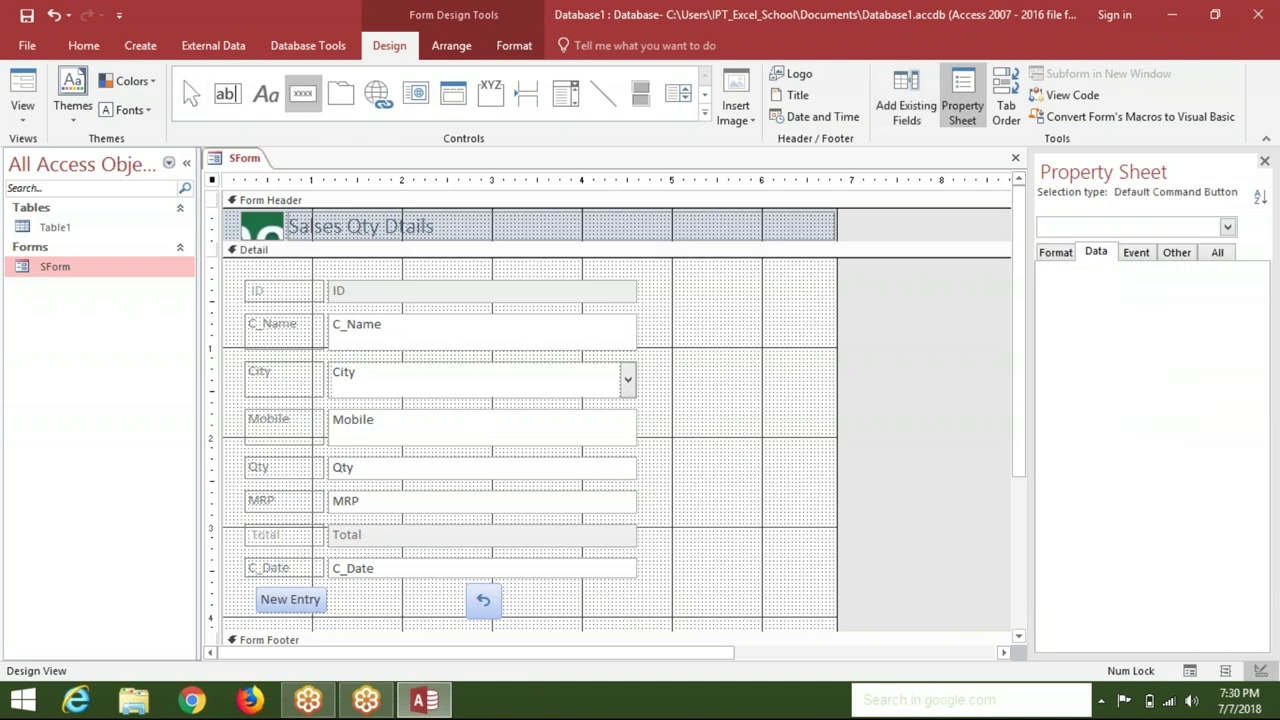
drag(590, 588, 687, 613)
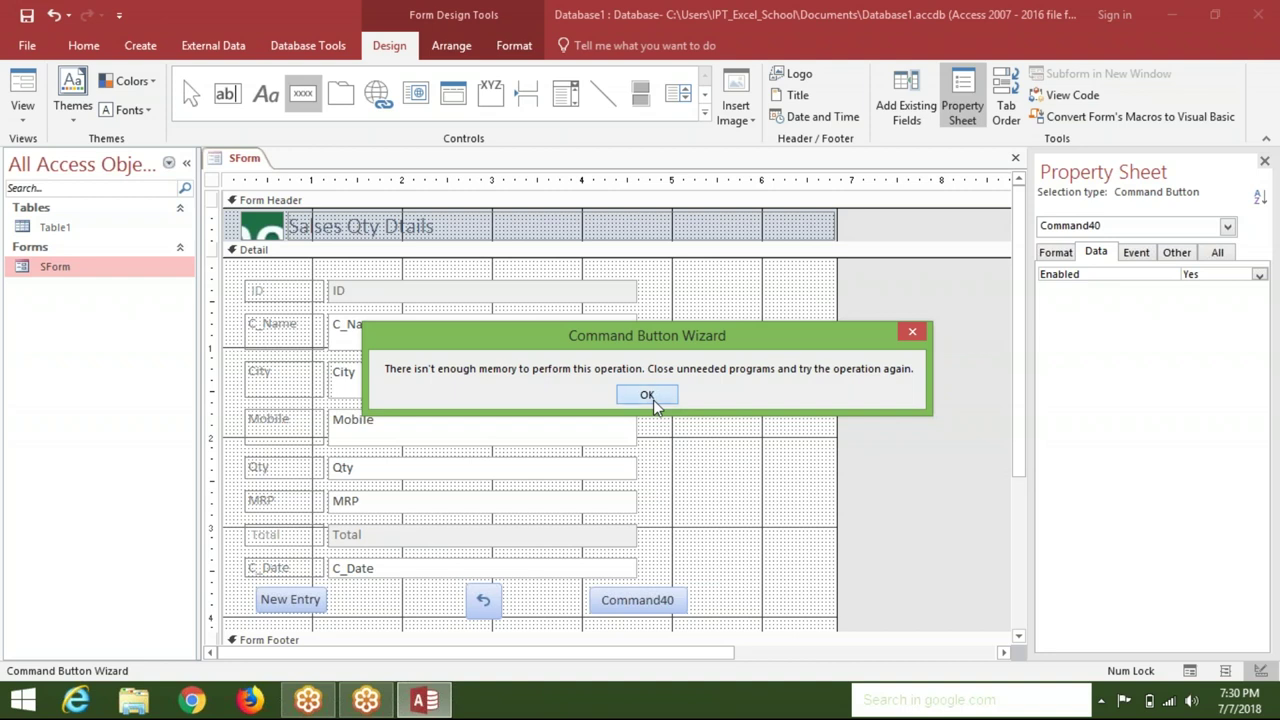
click(647, 396)
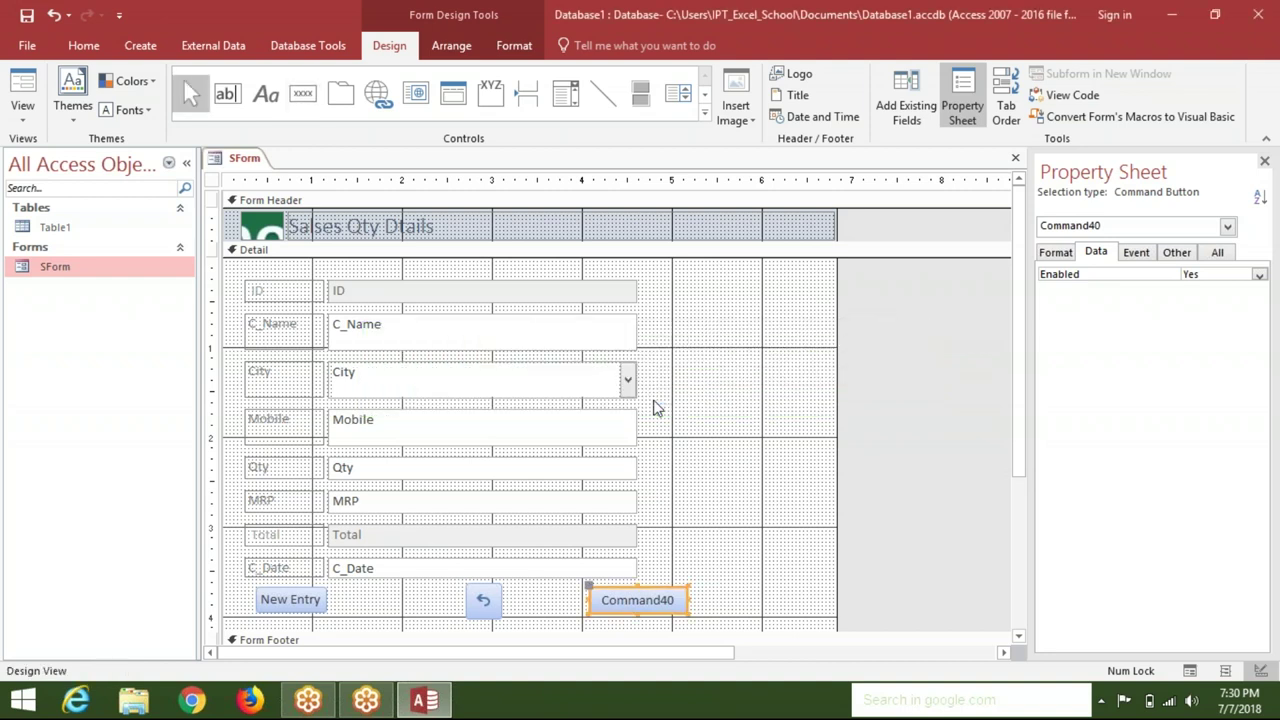
Close the SForm design, bringing up the save-changes prompt.
click(705, 114)
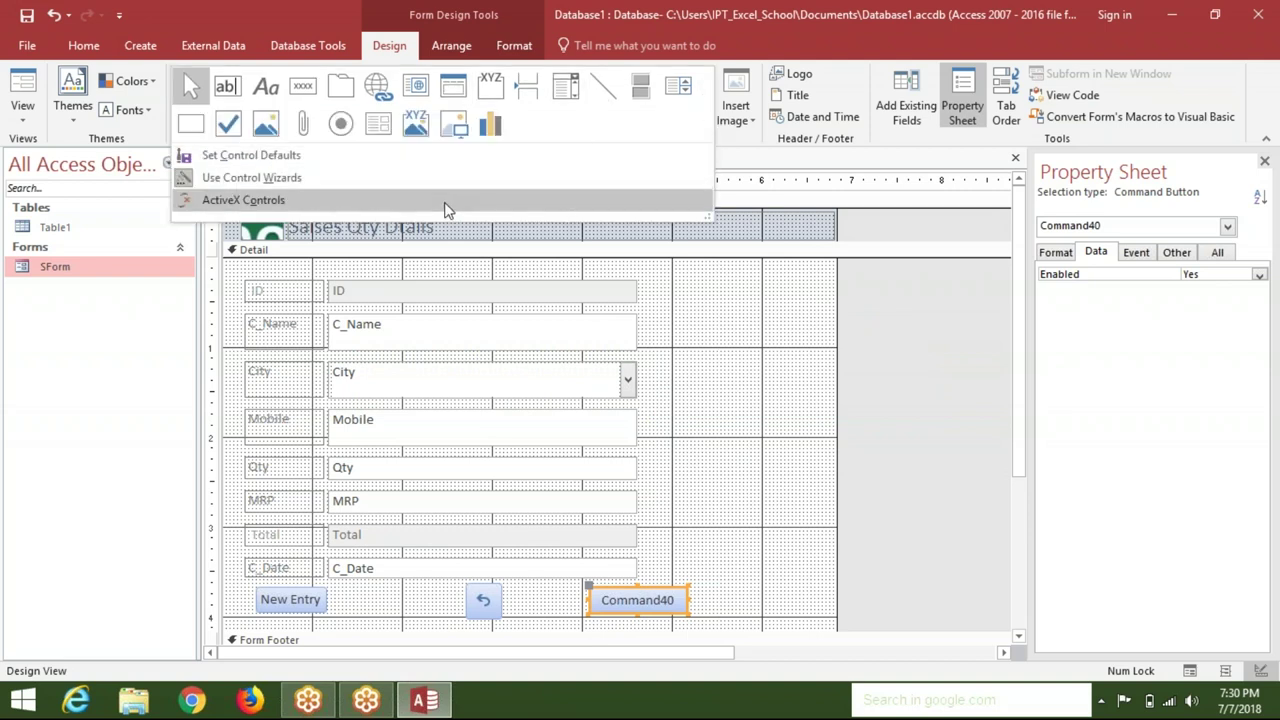
click(732, 330)
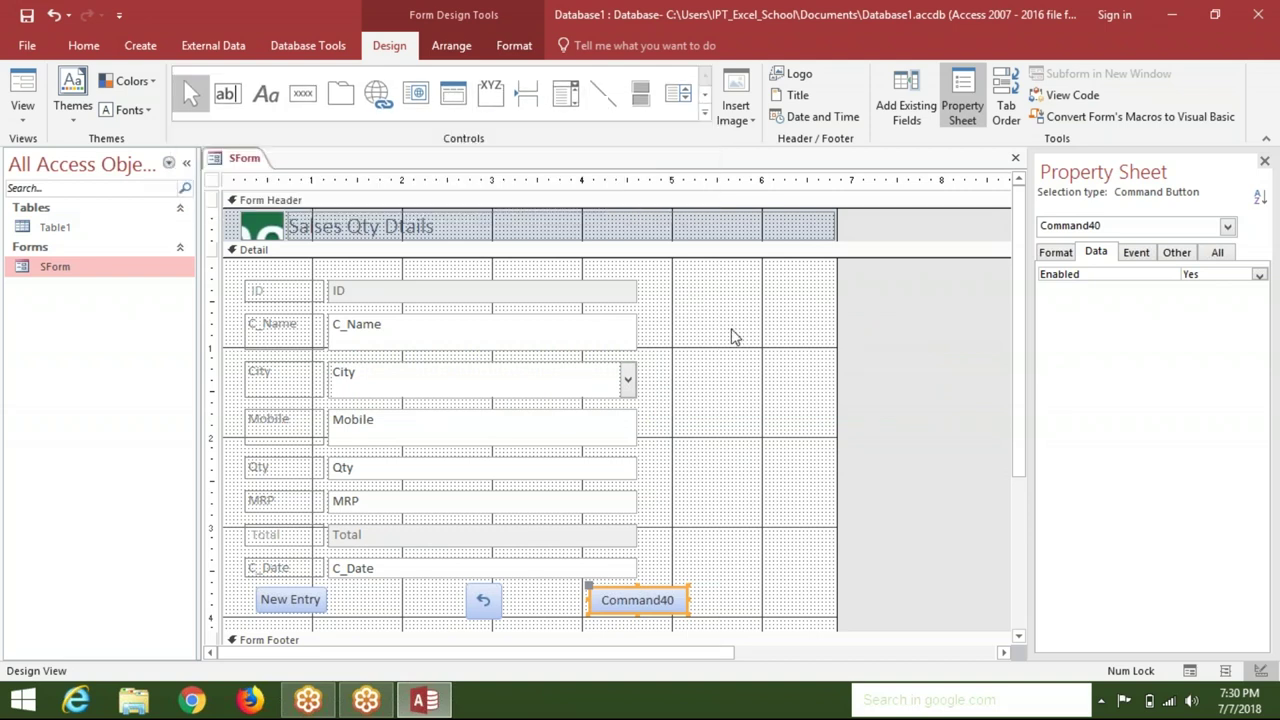
click(1015, 160)
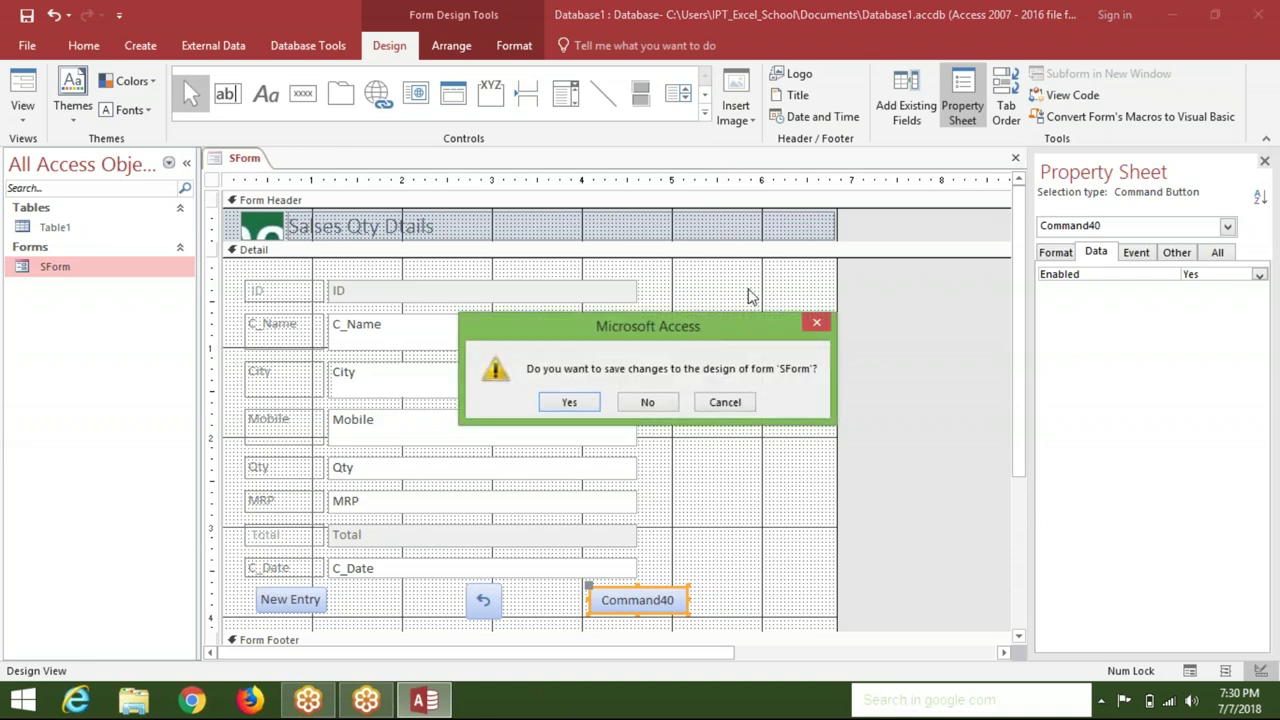
Discard SForm's changes, retry Design View, dismiss the memory error, and exit Access.
click(626, 405)
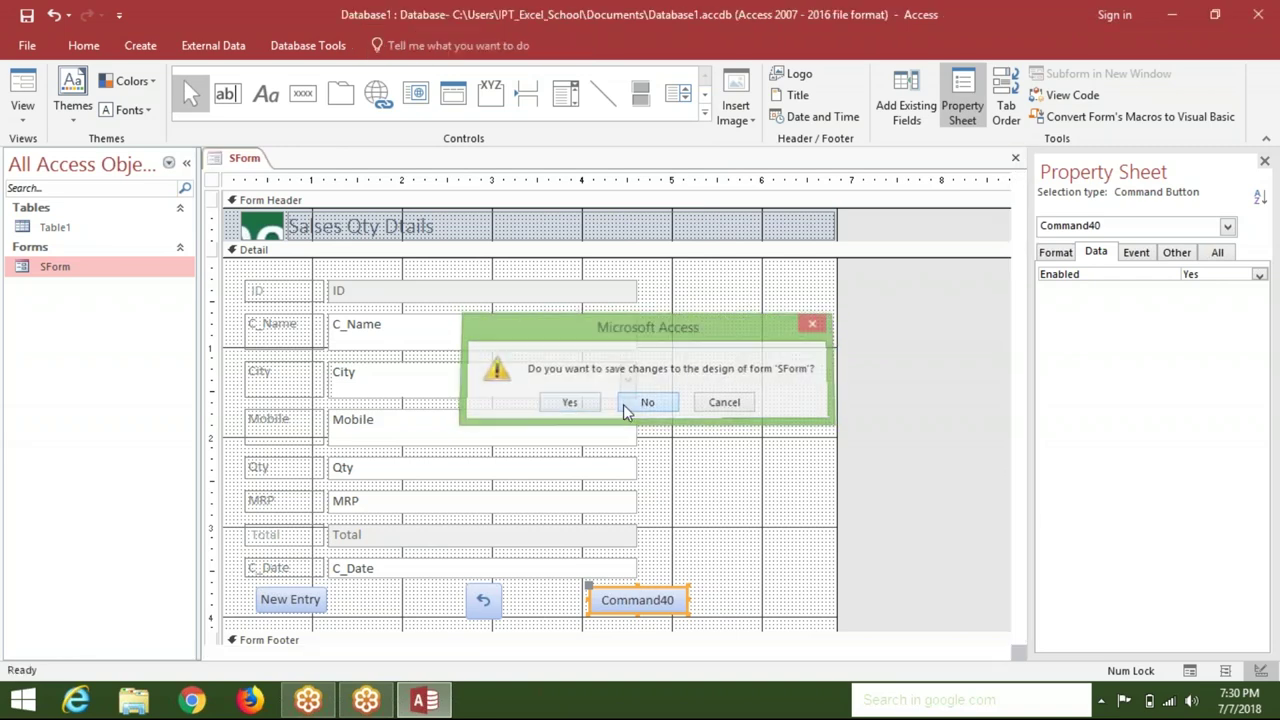
right_click(105, 268)
click(162, 323)
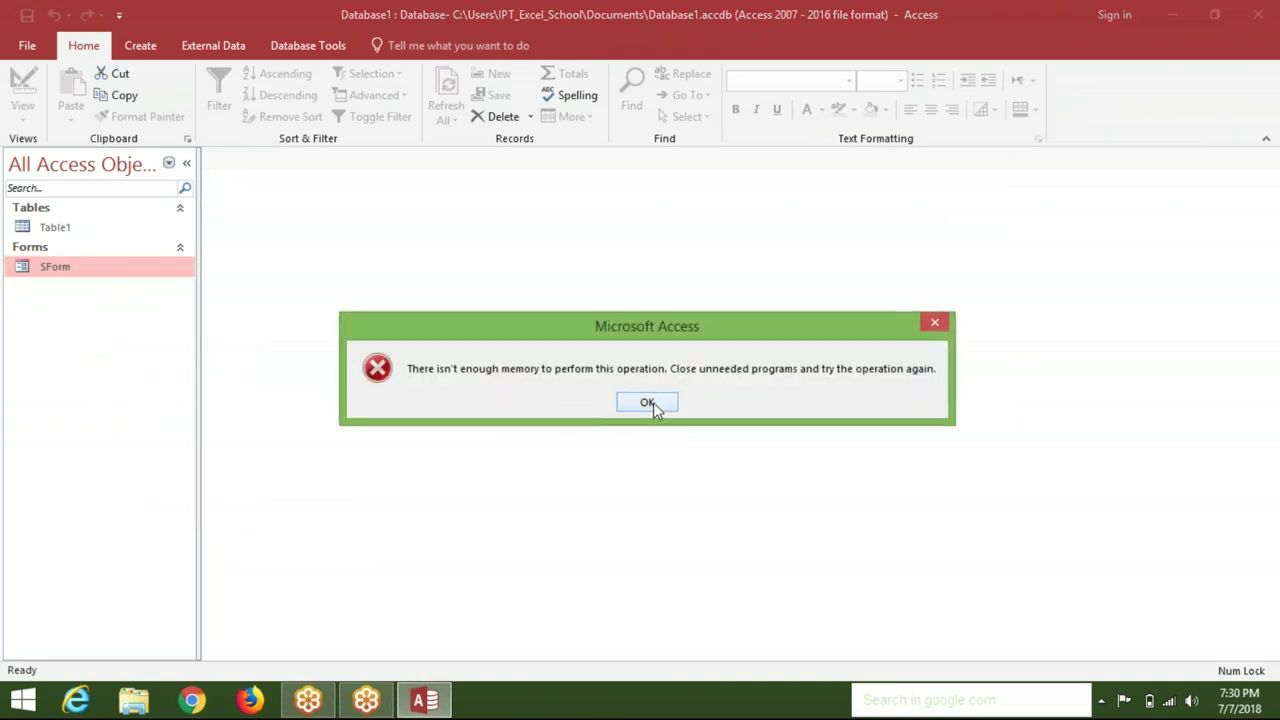
click(650, 402)
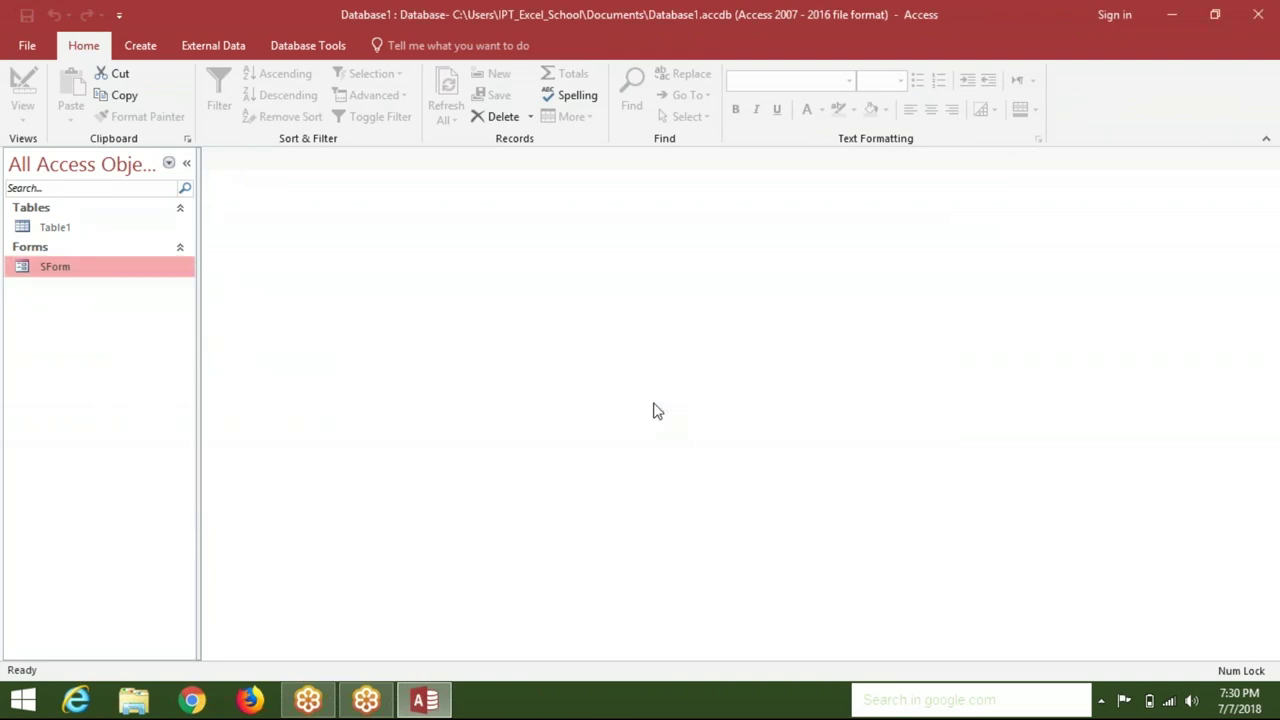
click(1258, 14)
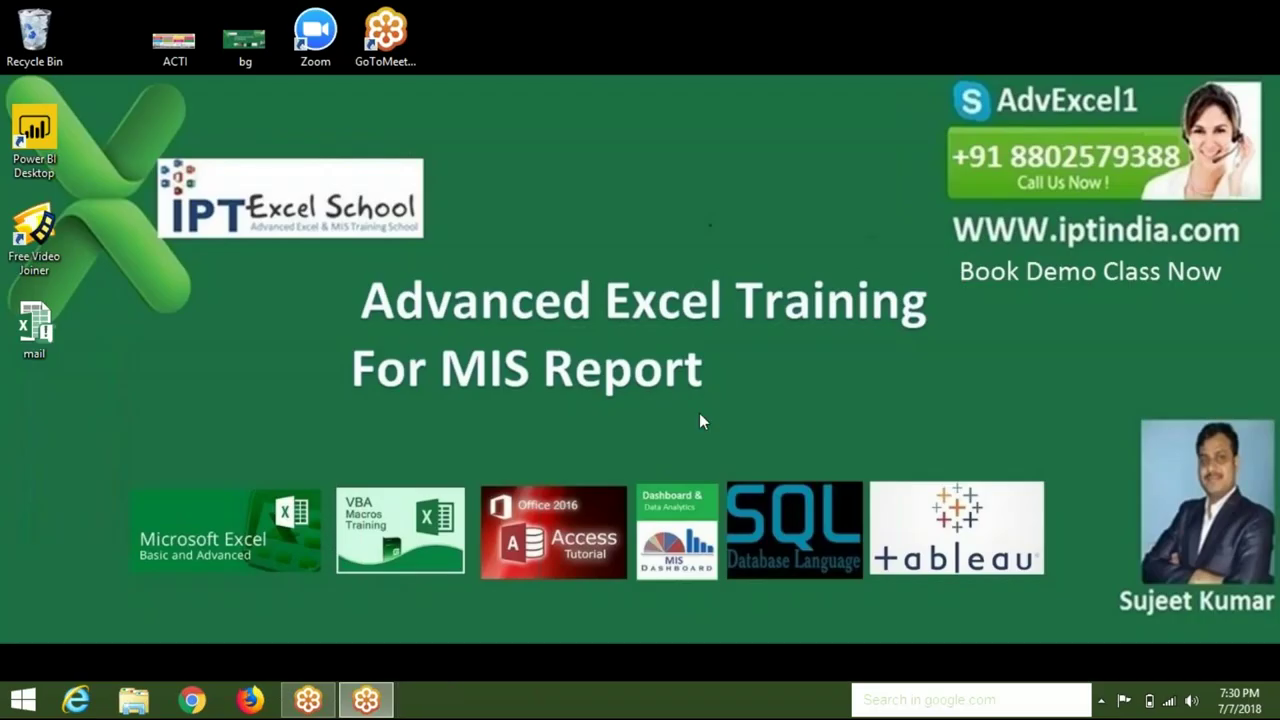
Relaunch Access by searching 'acce' from the Start screen and reopen Database1 from Recent.
key(super)
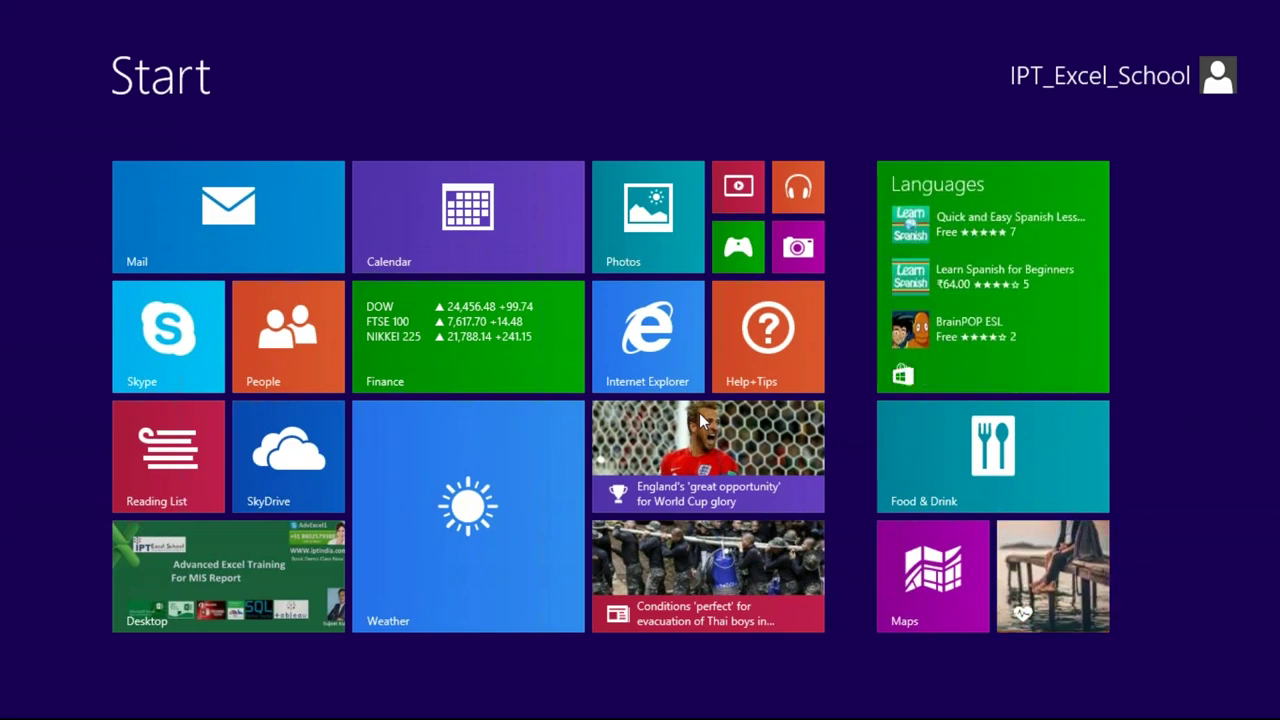
text(access)
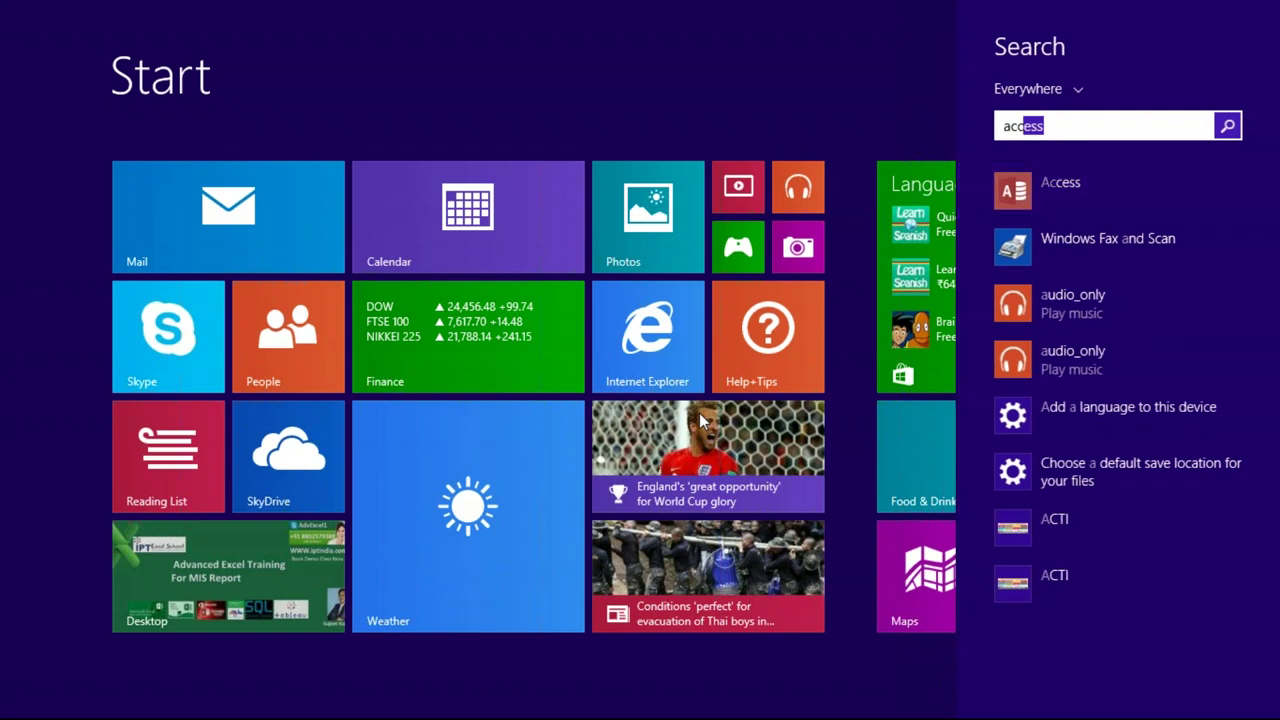
text(e)
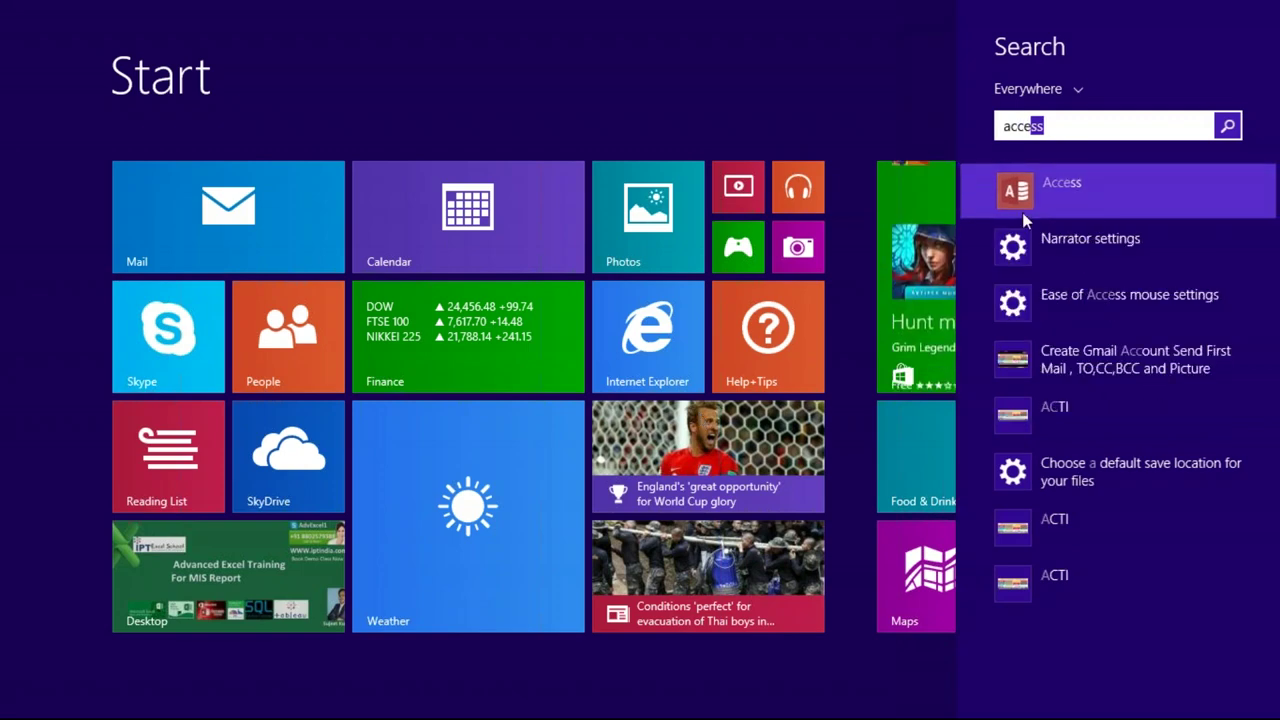
click(1022, 212)
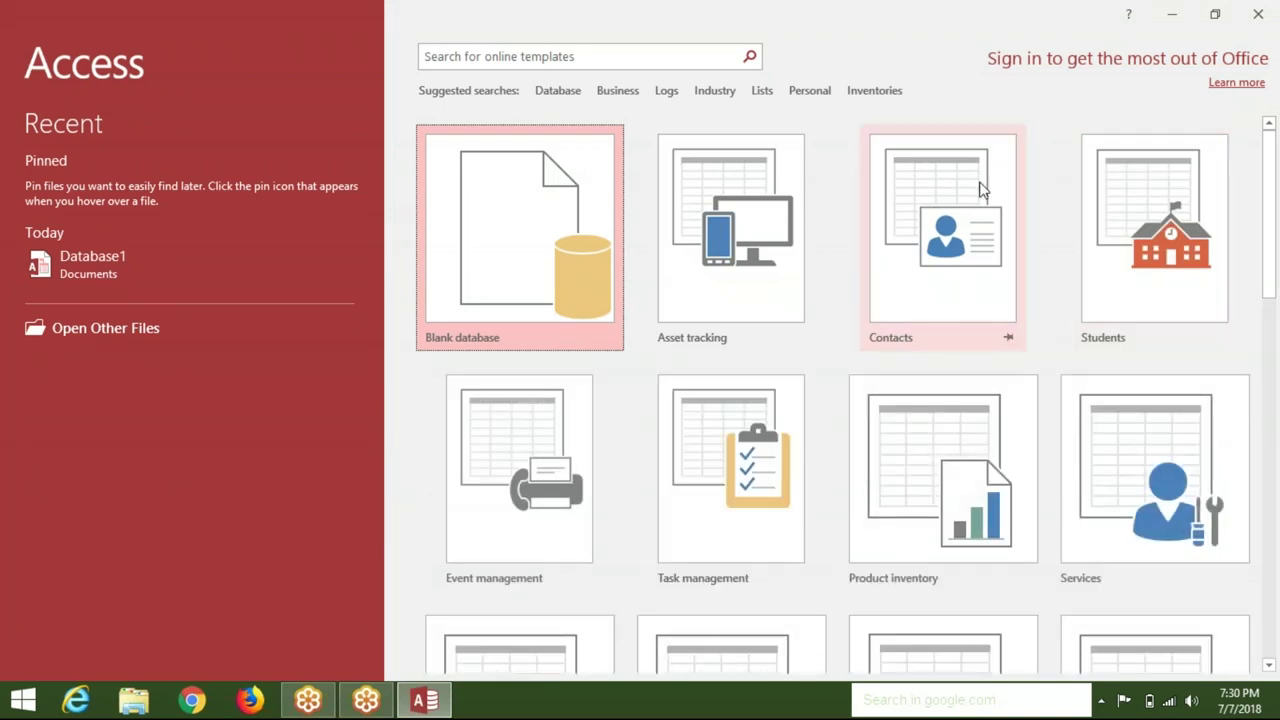
click(197, 281)
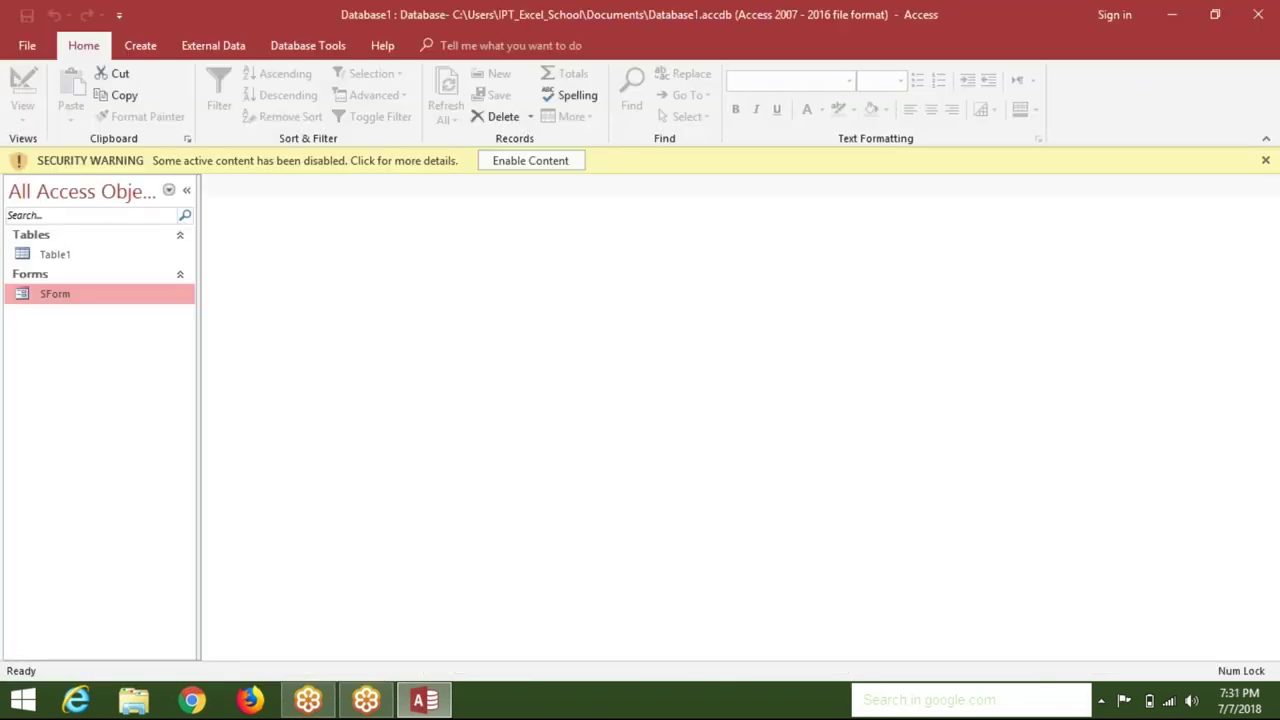
Enable the database content and open SForm in Design View.
click(502, 163)
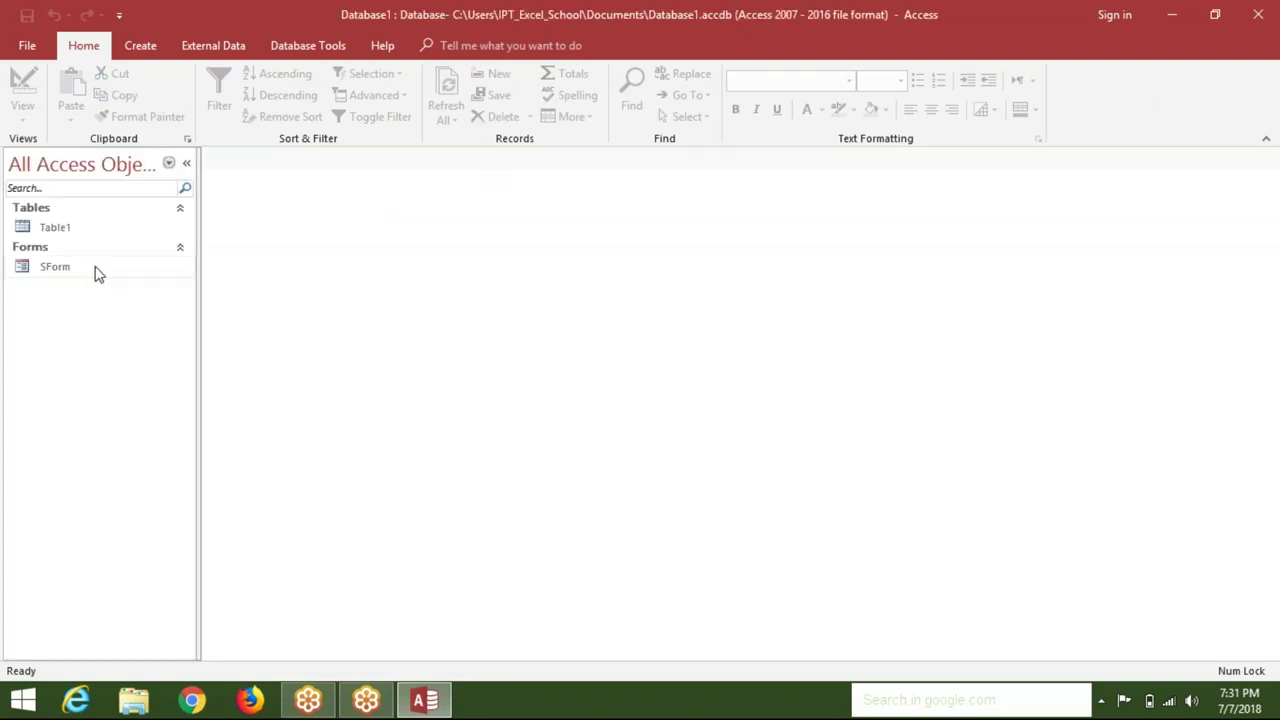
right_click(97, 272)
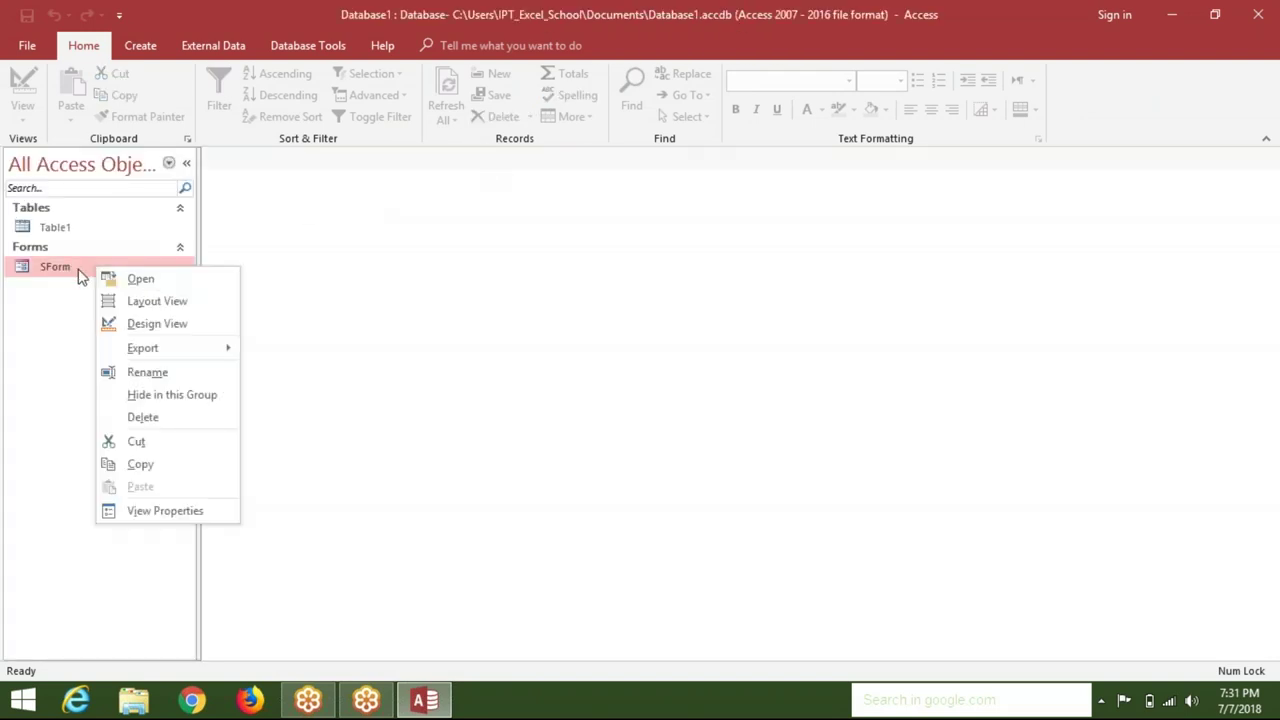
click(143, 323)
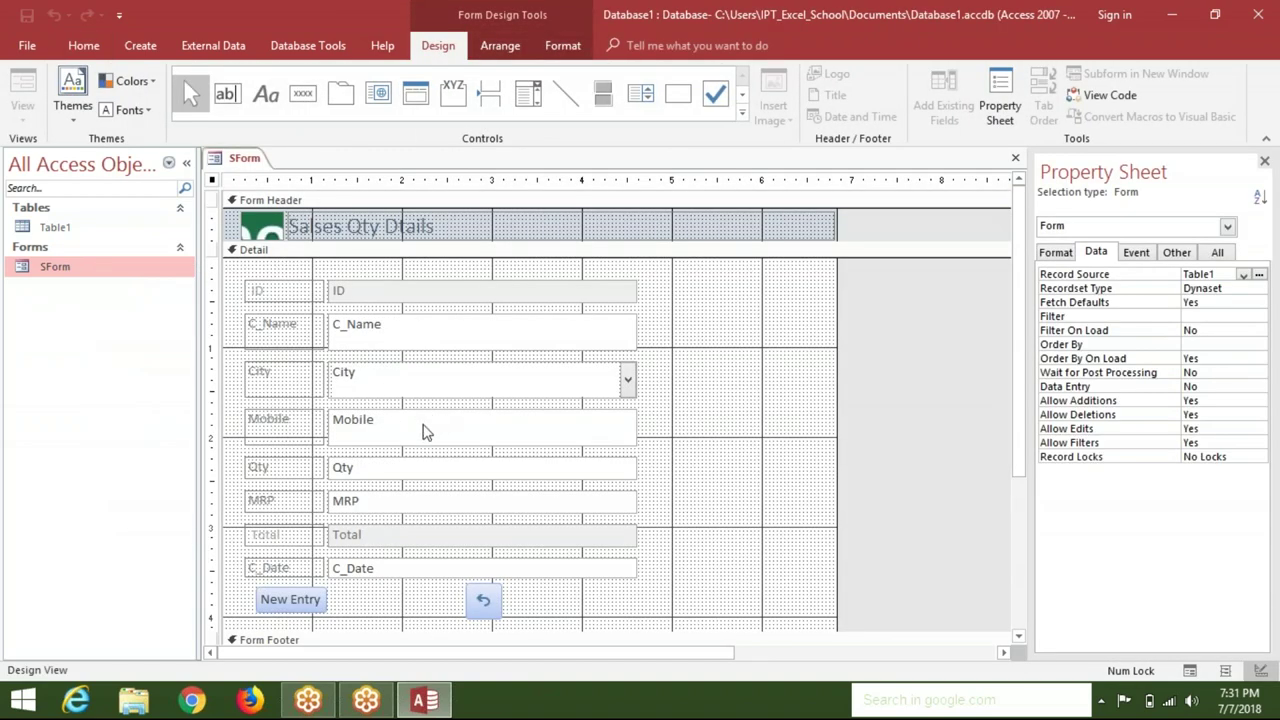
Draw a text button right of the undo button set to Record Operations > Delete Record.
click(303, 93)
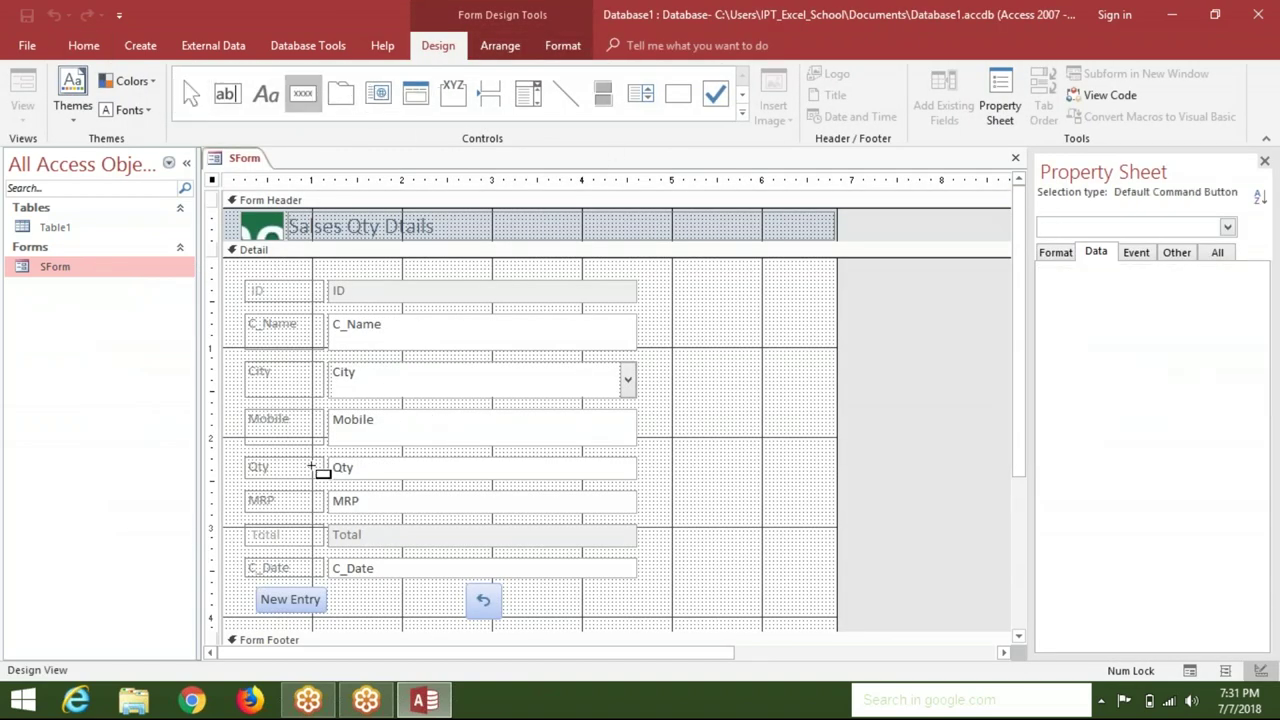
drag(582, 594, 679, 620)
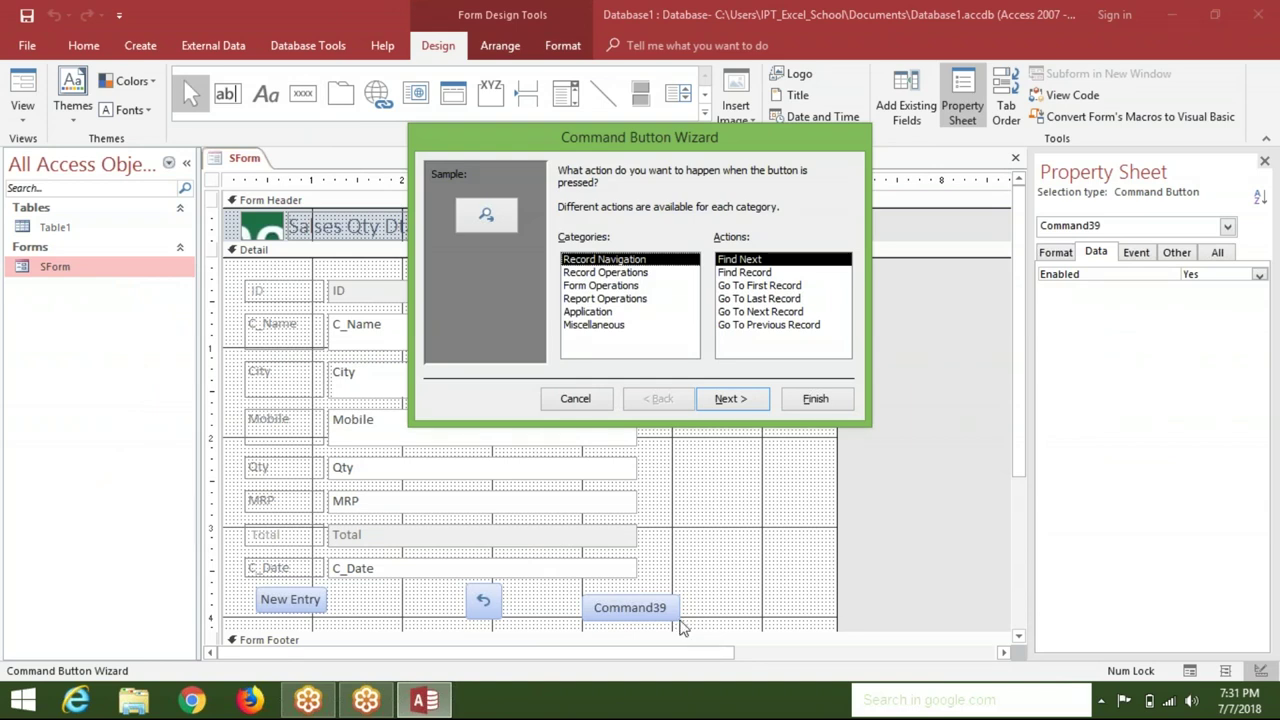
click(636, 273)
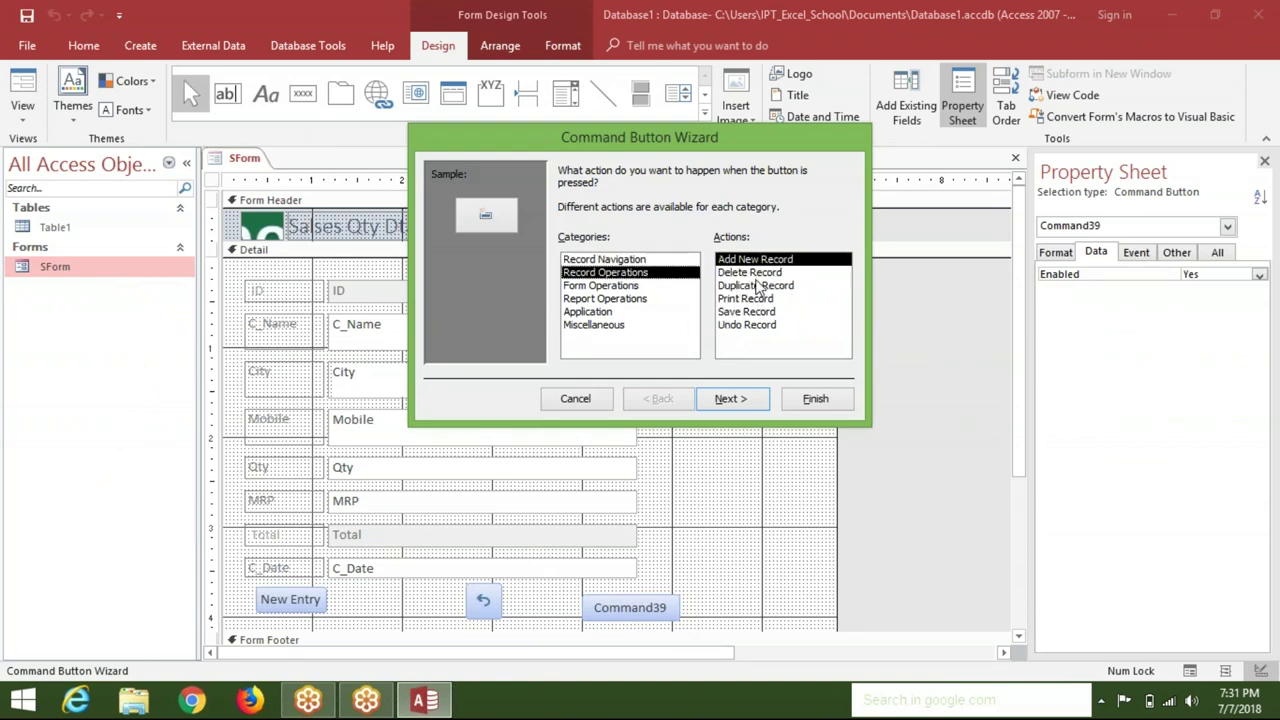
click(759, 273)
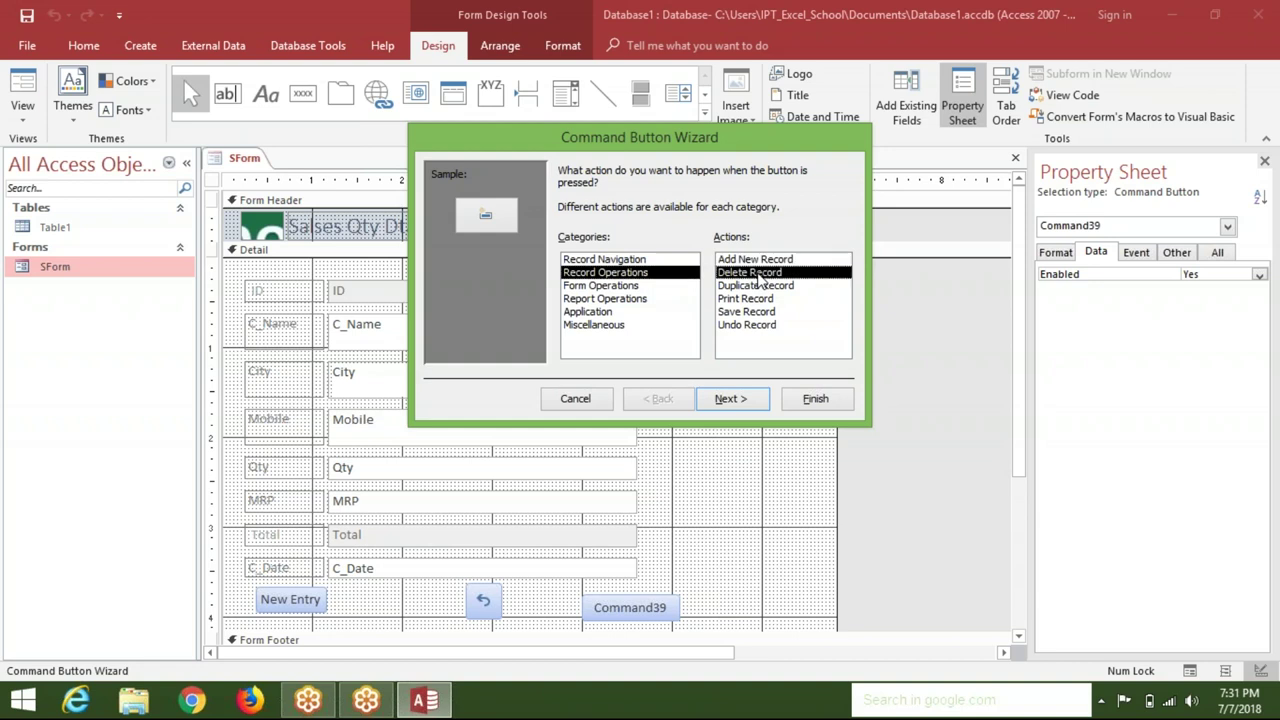
click(748, 396)
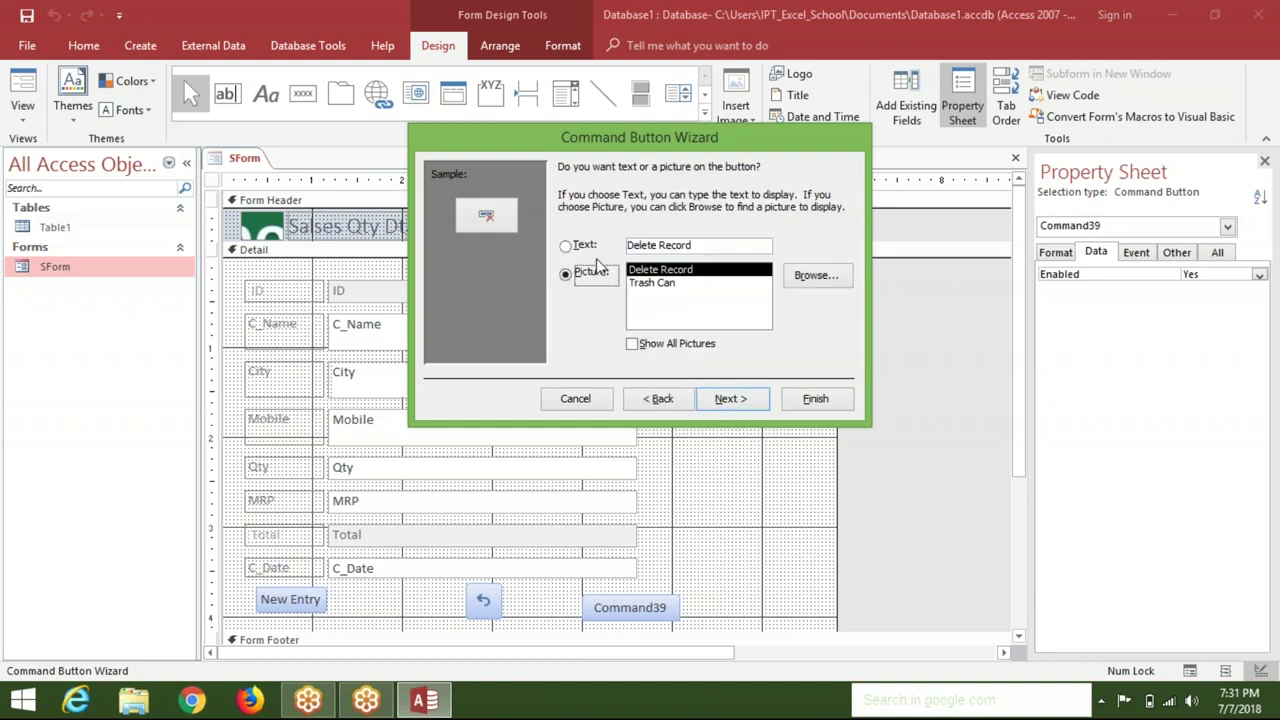
click(585, 245)
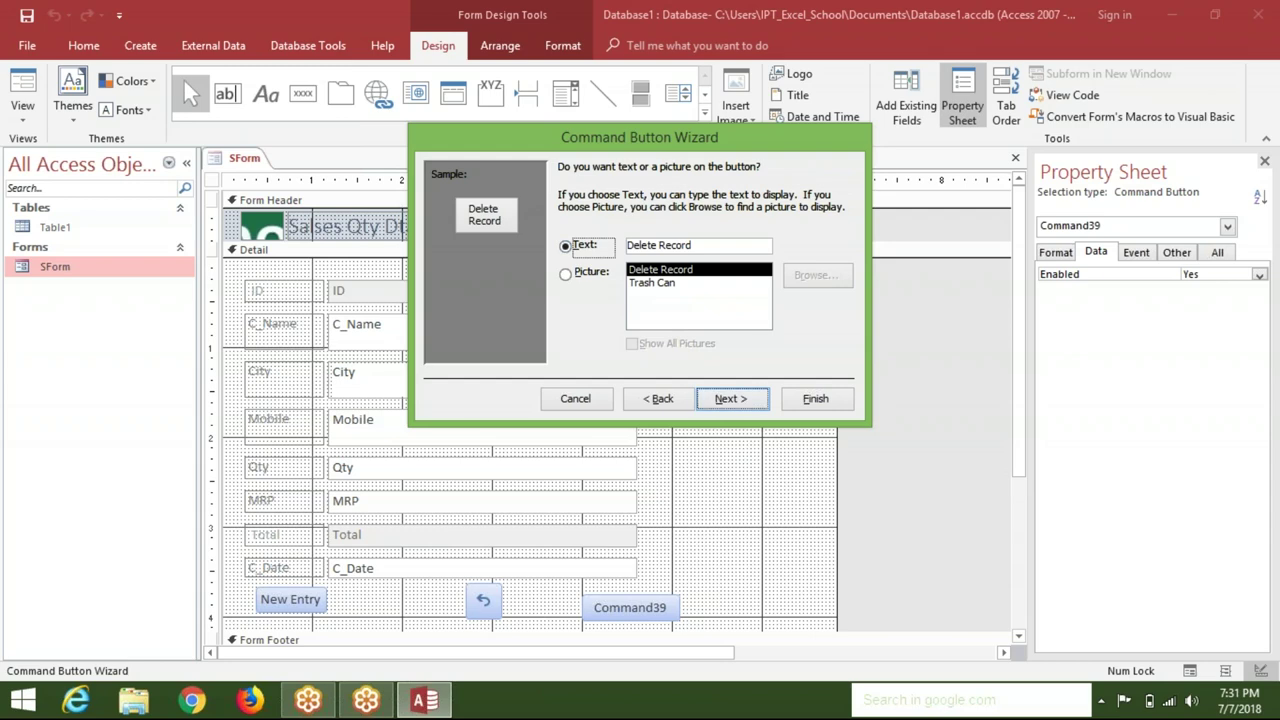
click(730, 398)
click(812, 399)
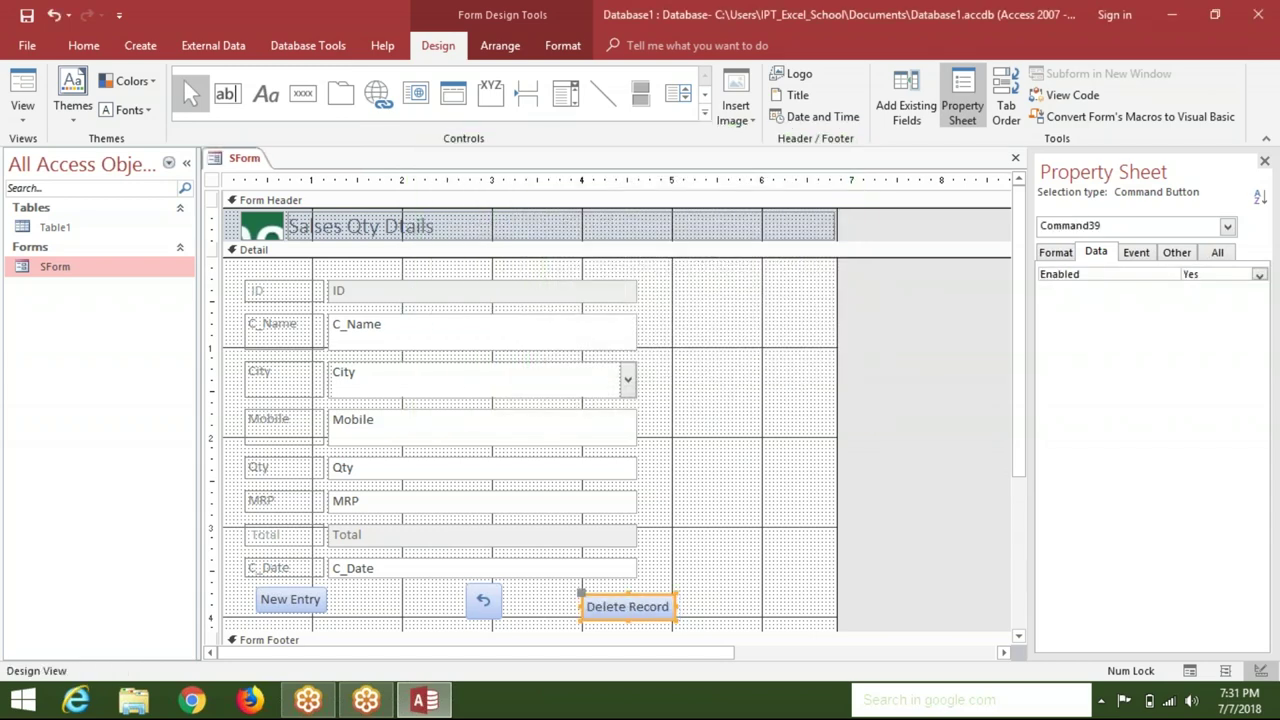
click(911, 405)
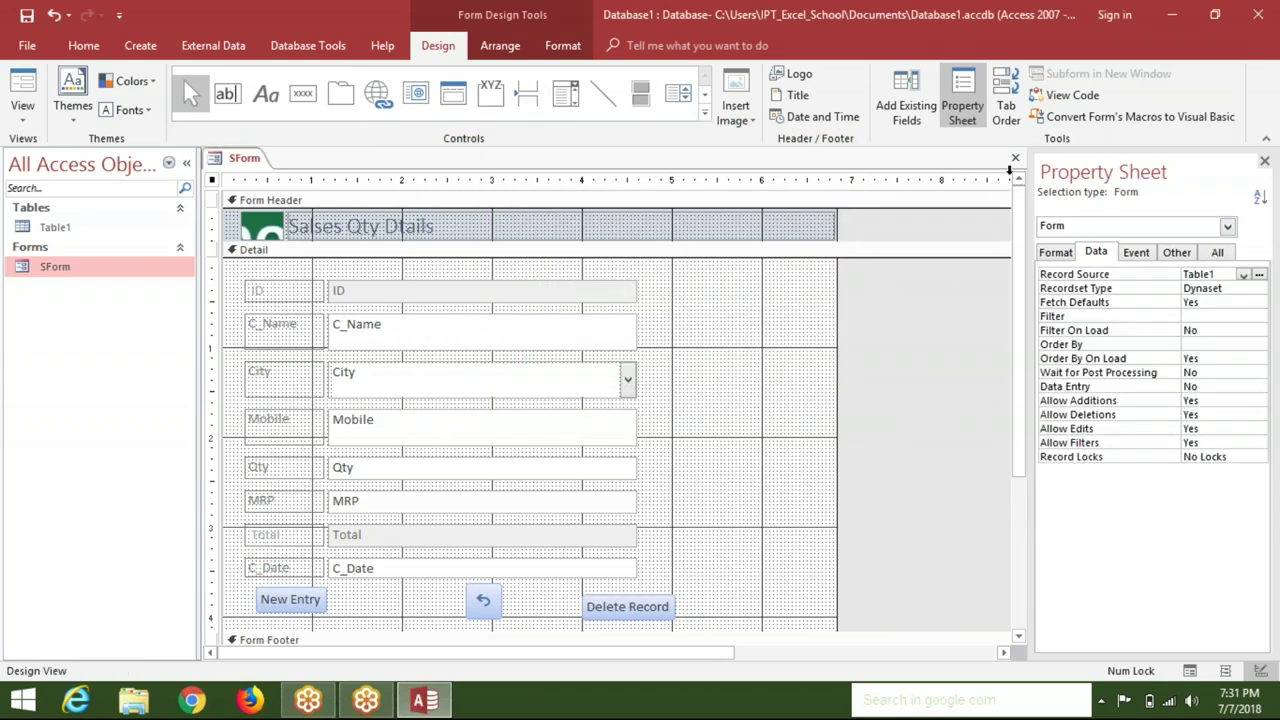
Save the SForm design changes and reopen SForm in Form View.
click(1015, 158)
click(569, 402)
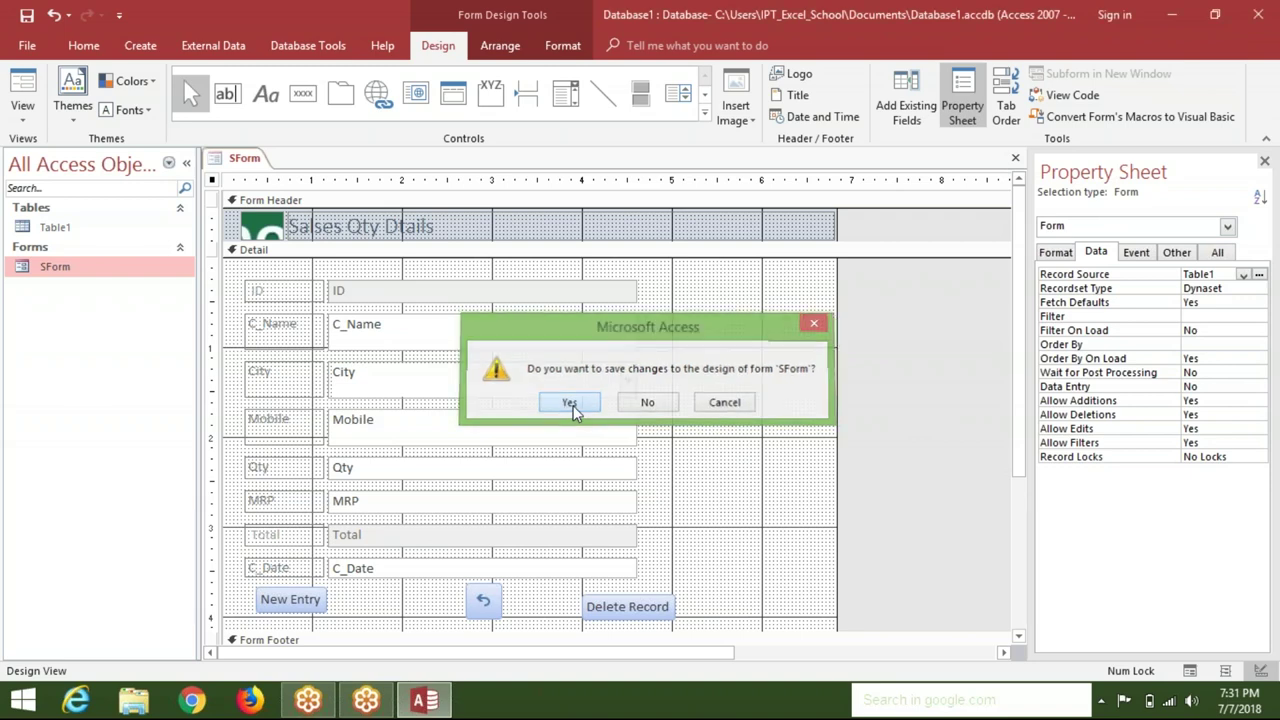
double_click(70, 280)
Delete record 1 with the Delete Record button, confirm, and verify Table1 keeps only the pune record.
click(609, 549)
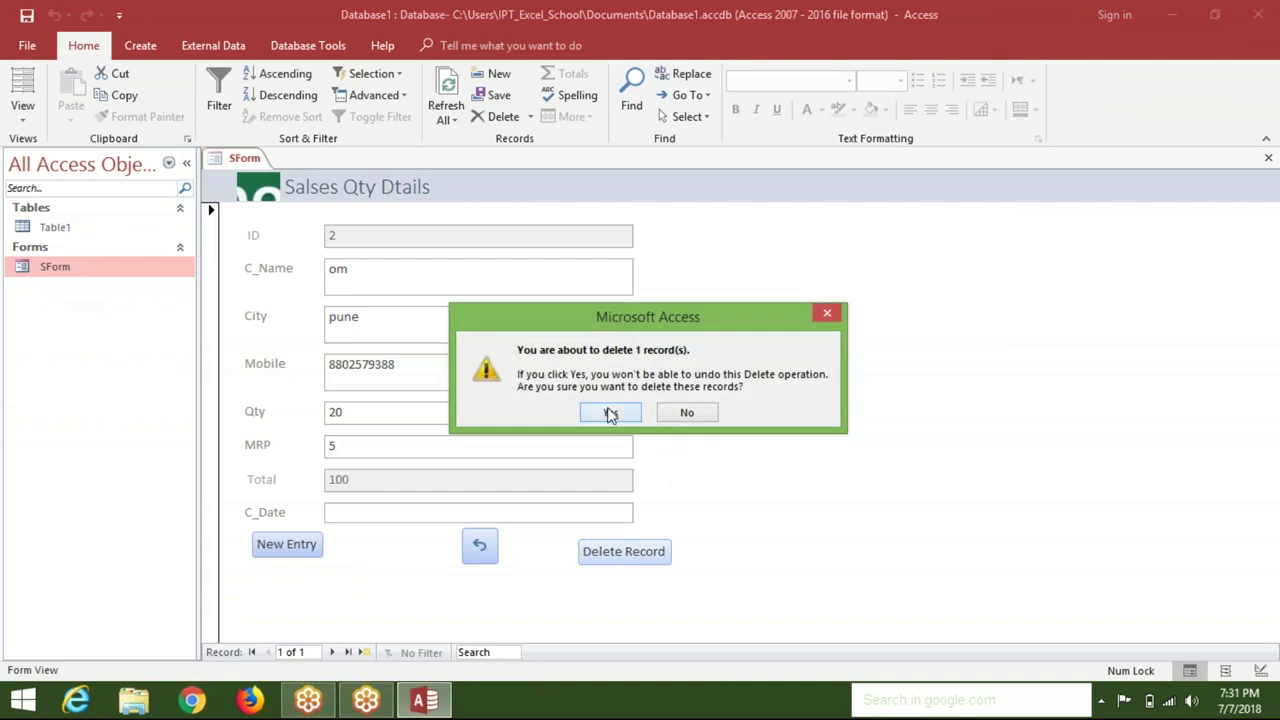
click(610, 412)
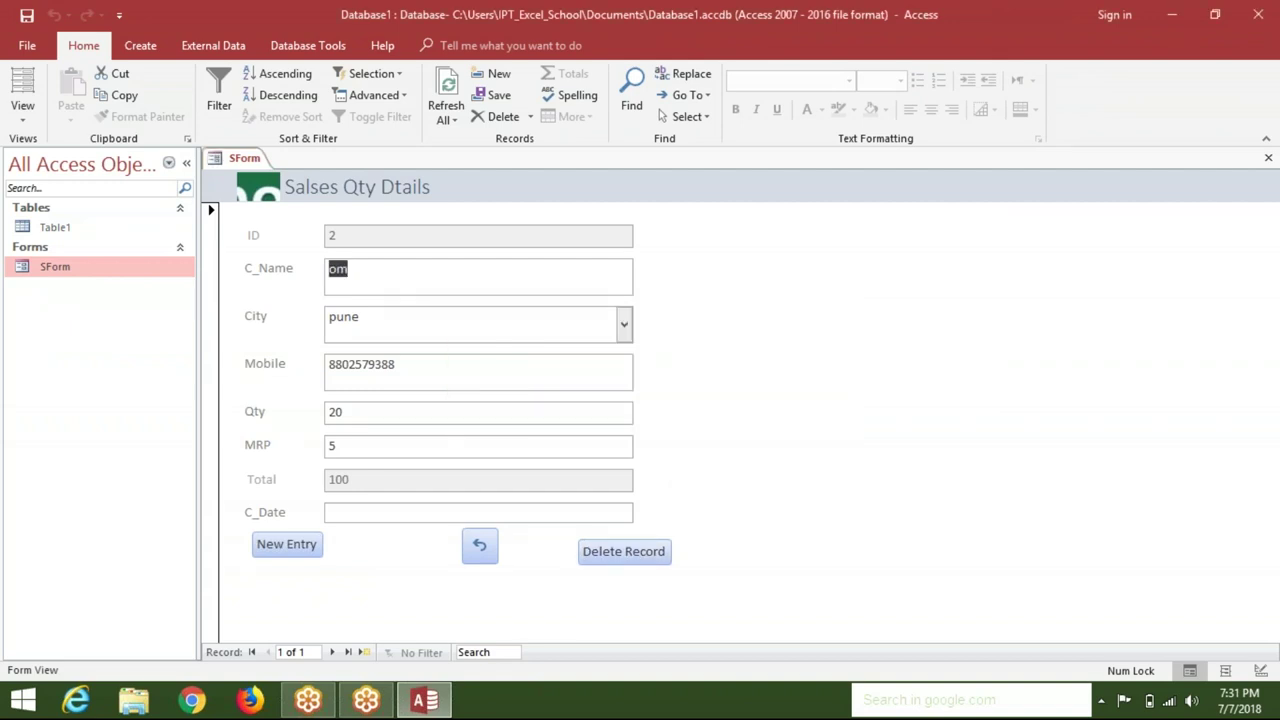
click(44, 234)
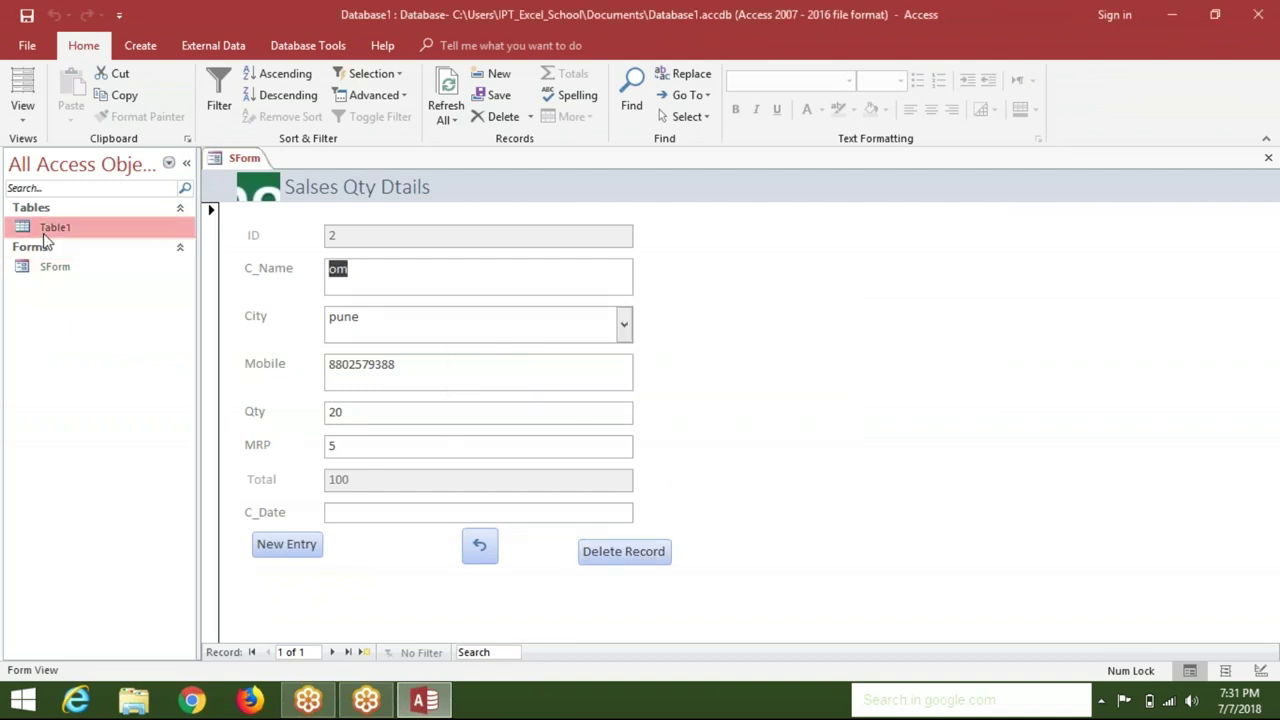
double_click(44, 232)
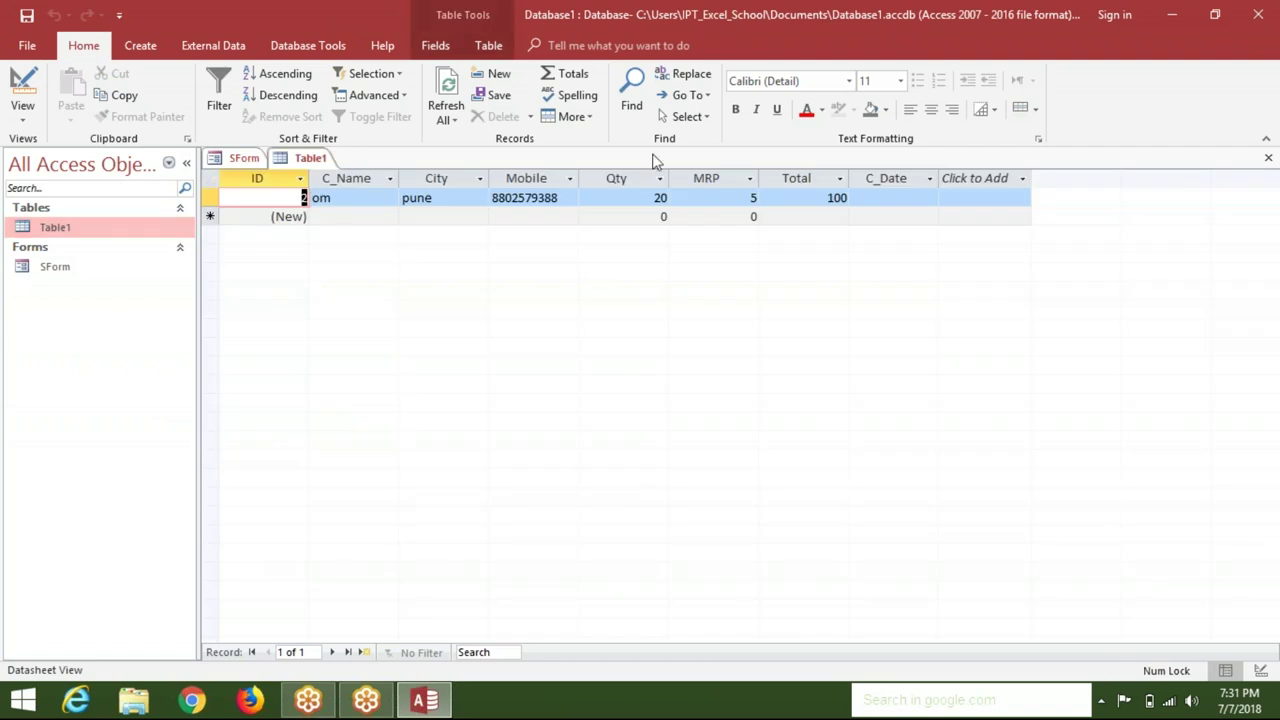
click(1269, 161)
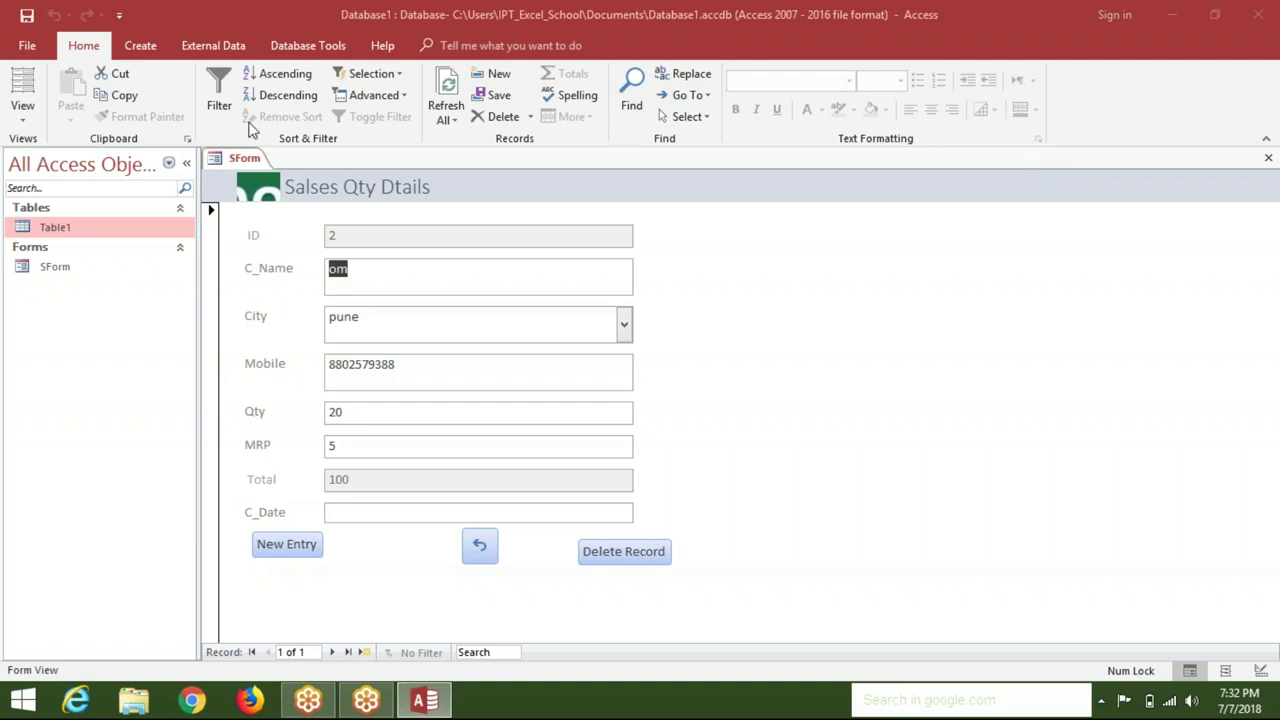
Open SForm in Design View and draw a new command button right of the City field.
right_click(96, 272)
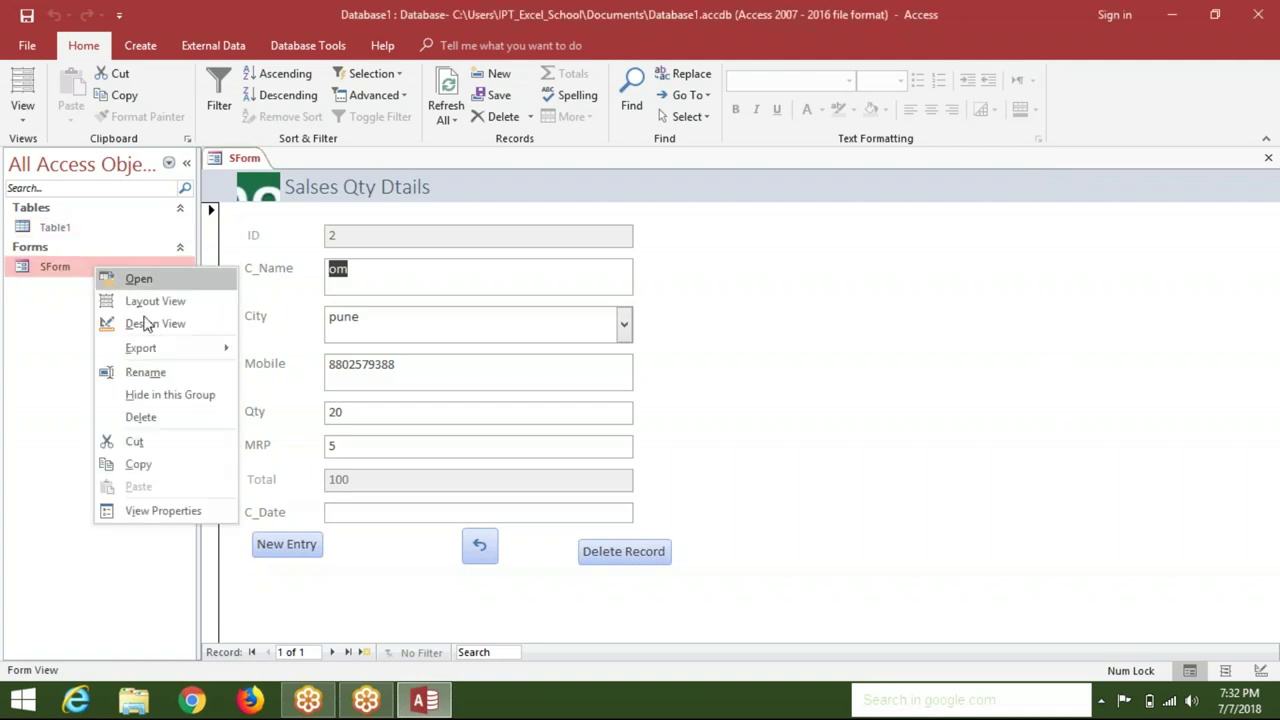
click(143, 323)
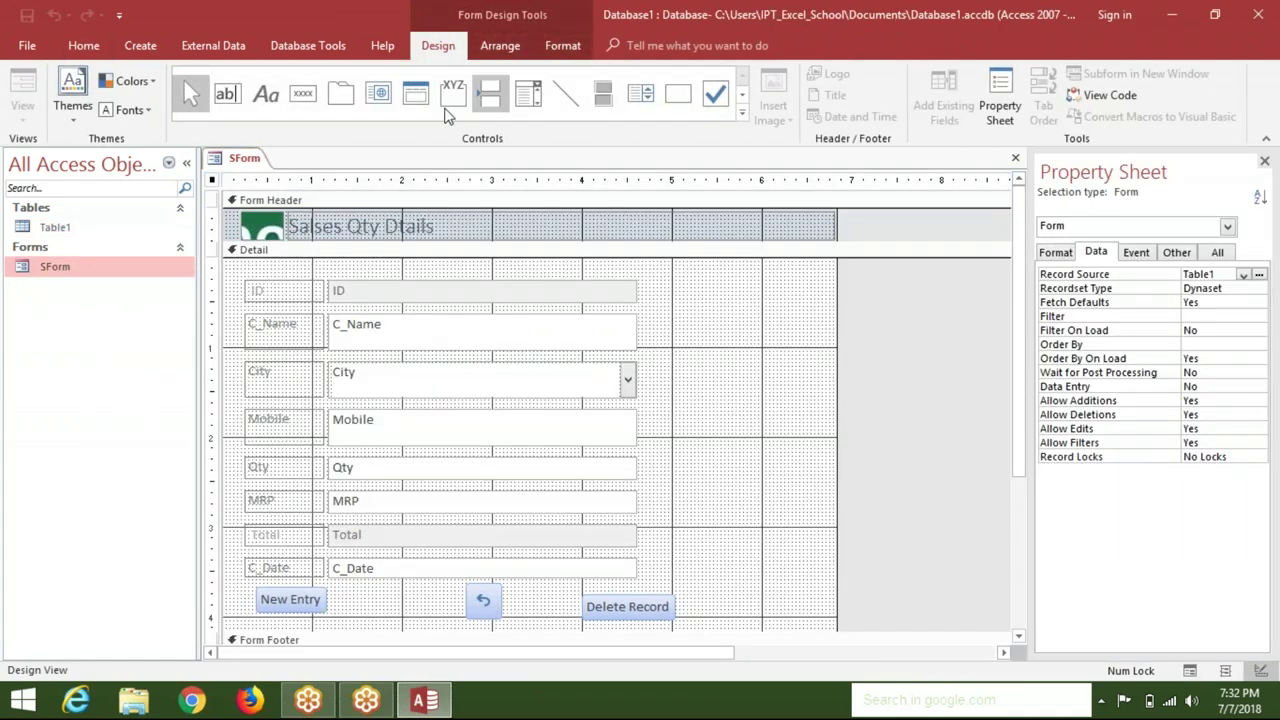
click(304, 100)
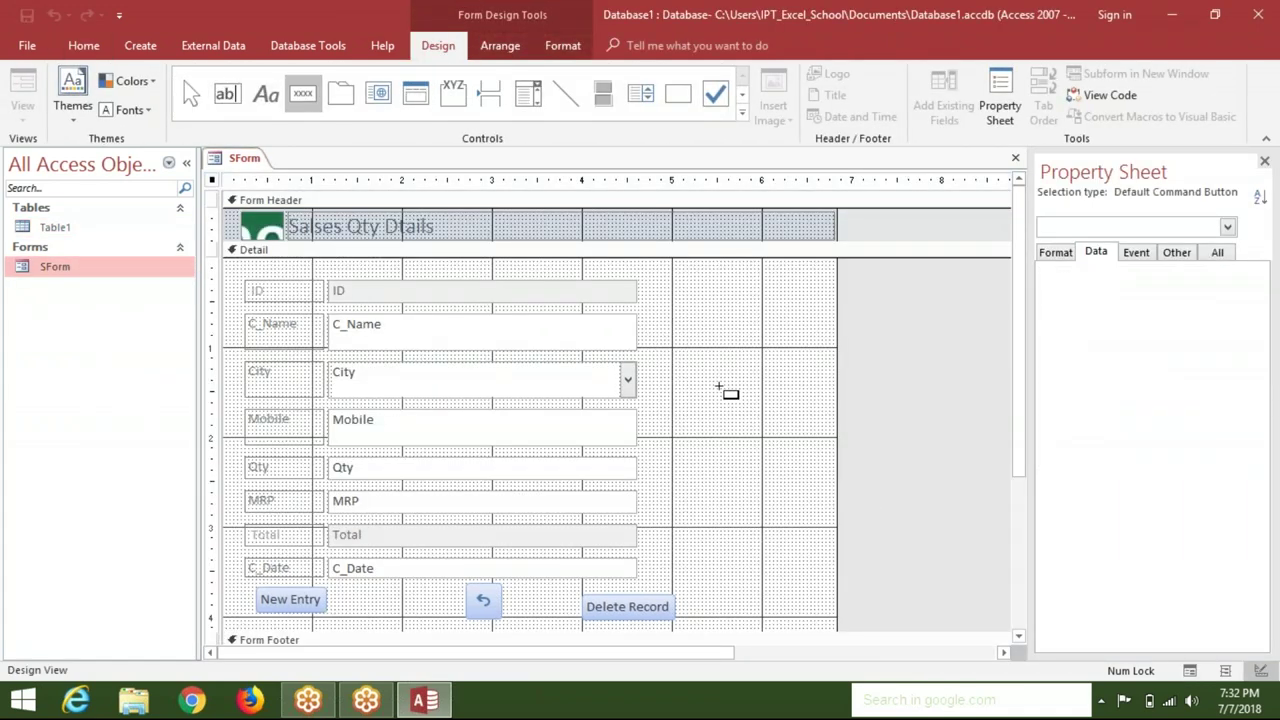
drag(720, 387, 760, 464)
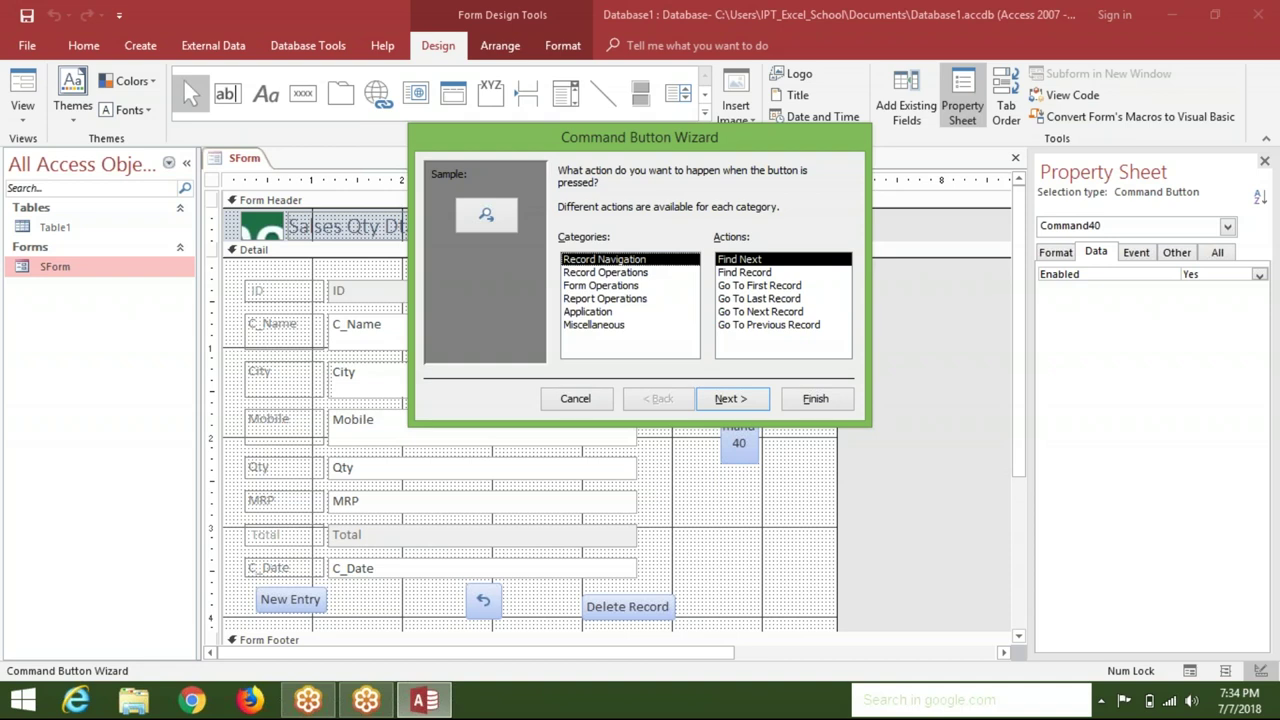
Preview the Find and Go To record actions, then list Record Operations and Form Operations.
click(731, 276)
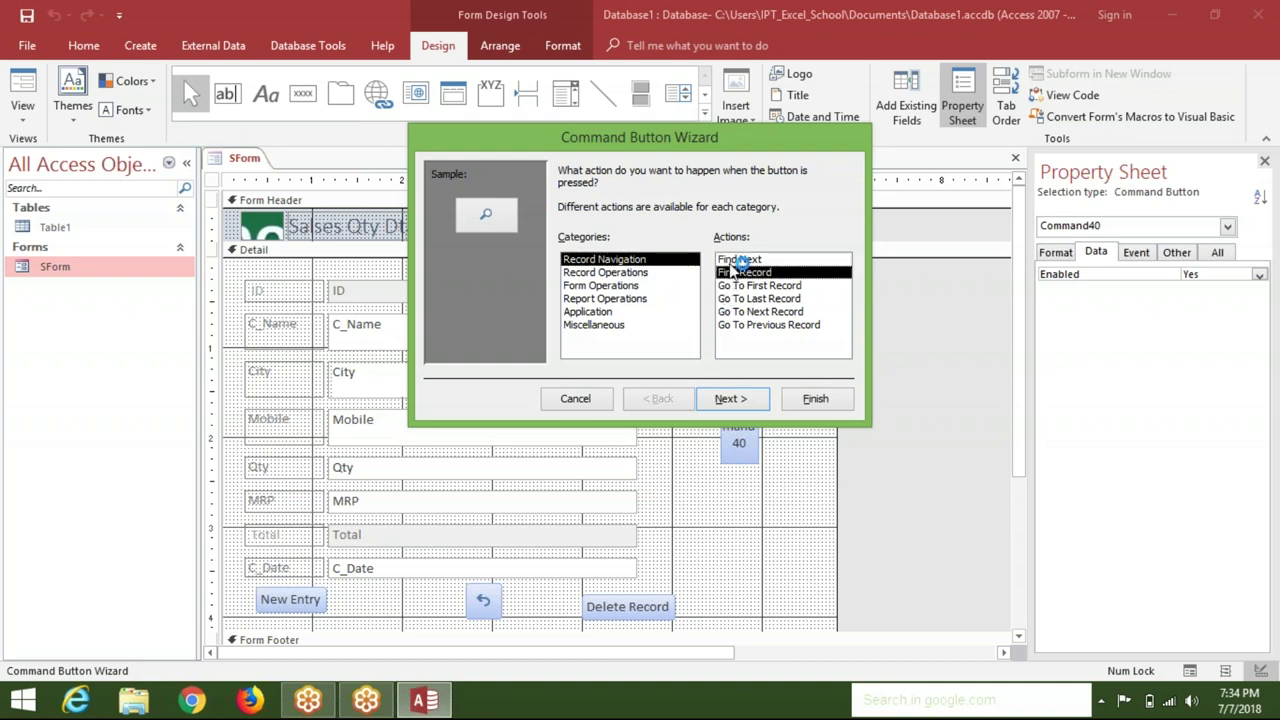
click(735, 260)
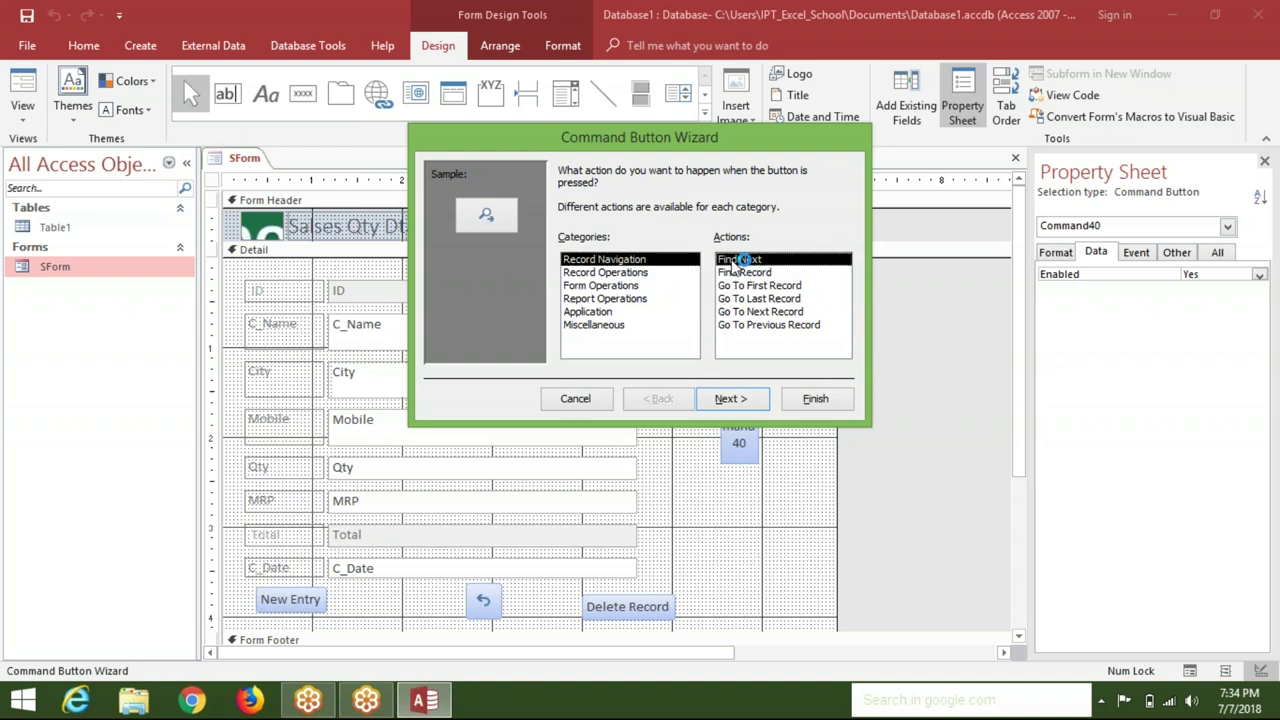
click(745, 272)
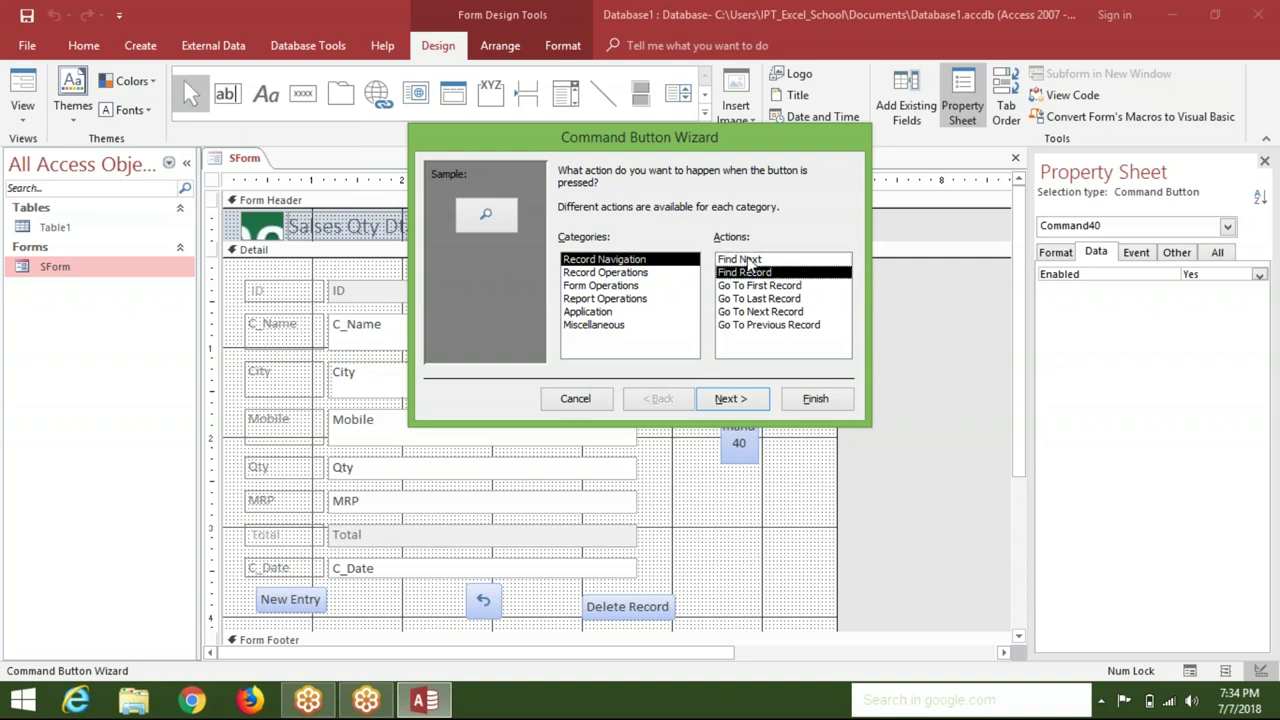
click(750, 262)
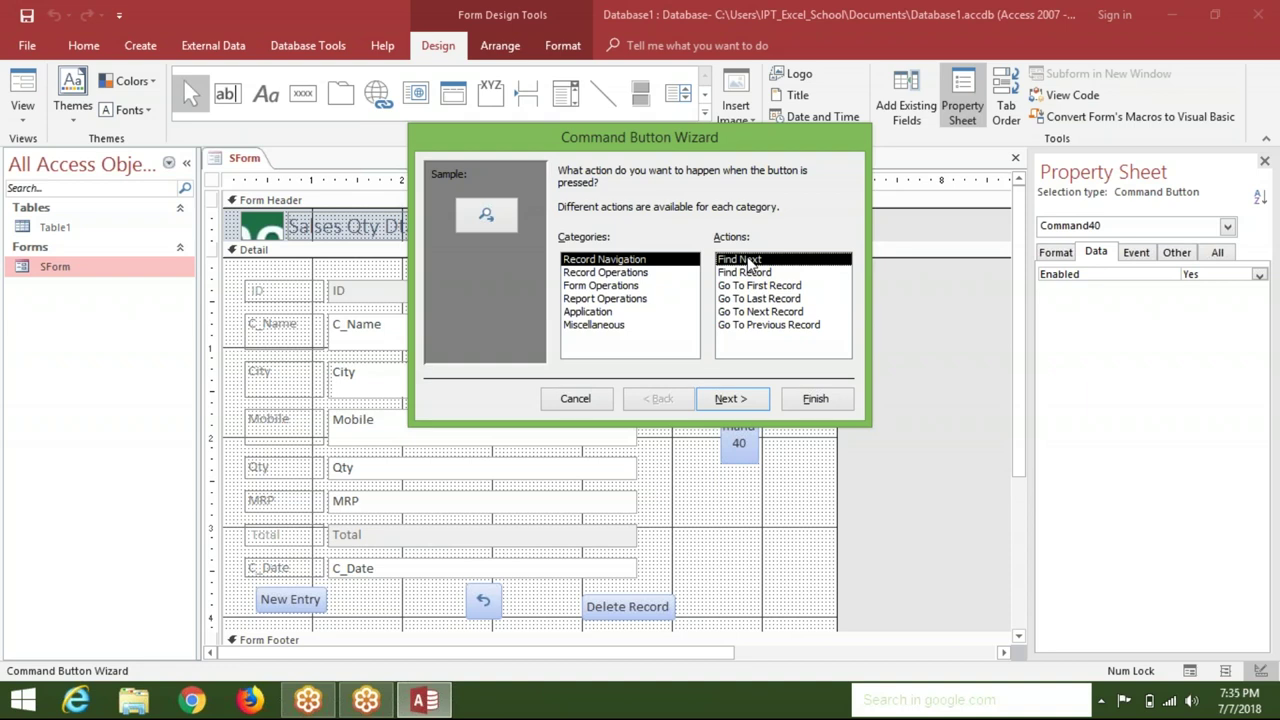
click(752, 286)
click(750, 298)
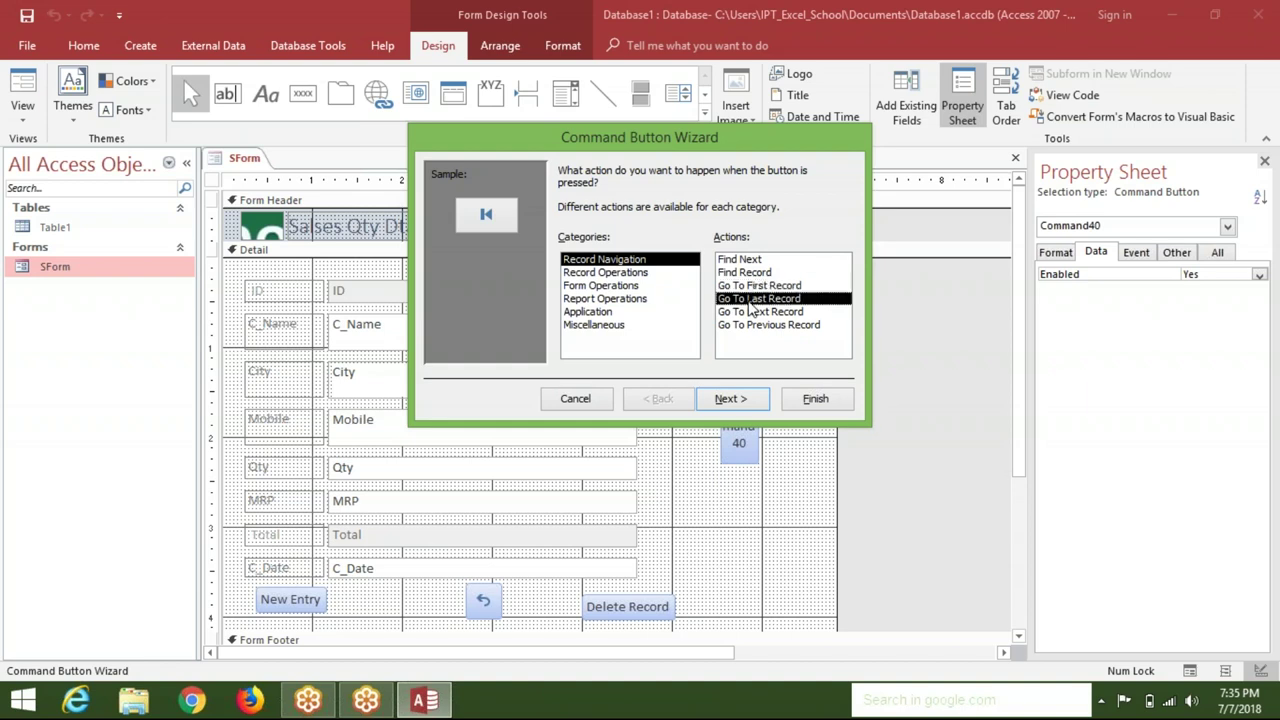
click(750, 311)
click(752, 324)
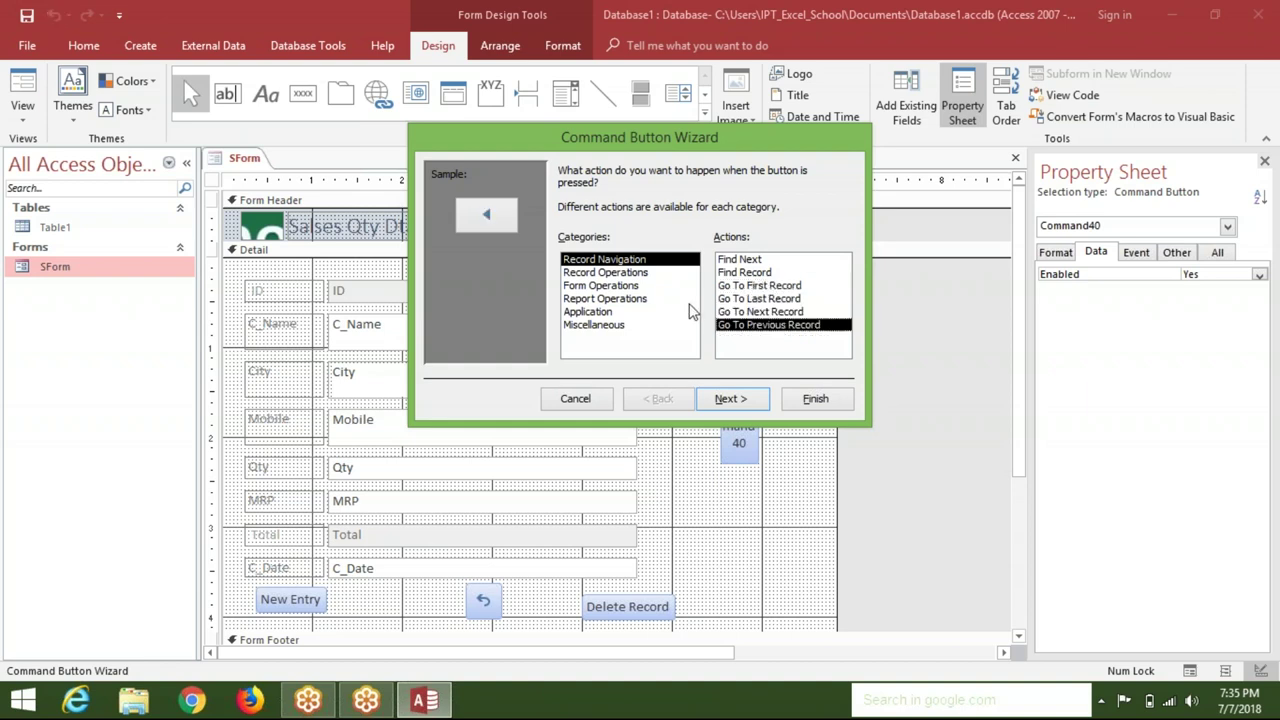
click(642, 275)
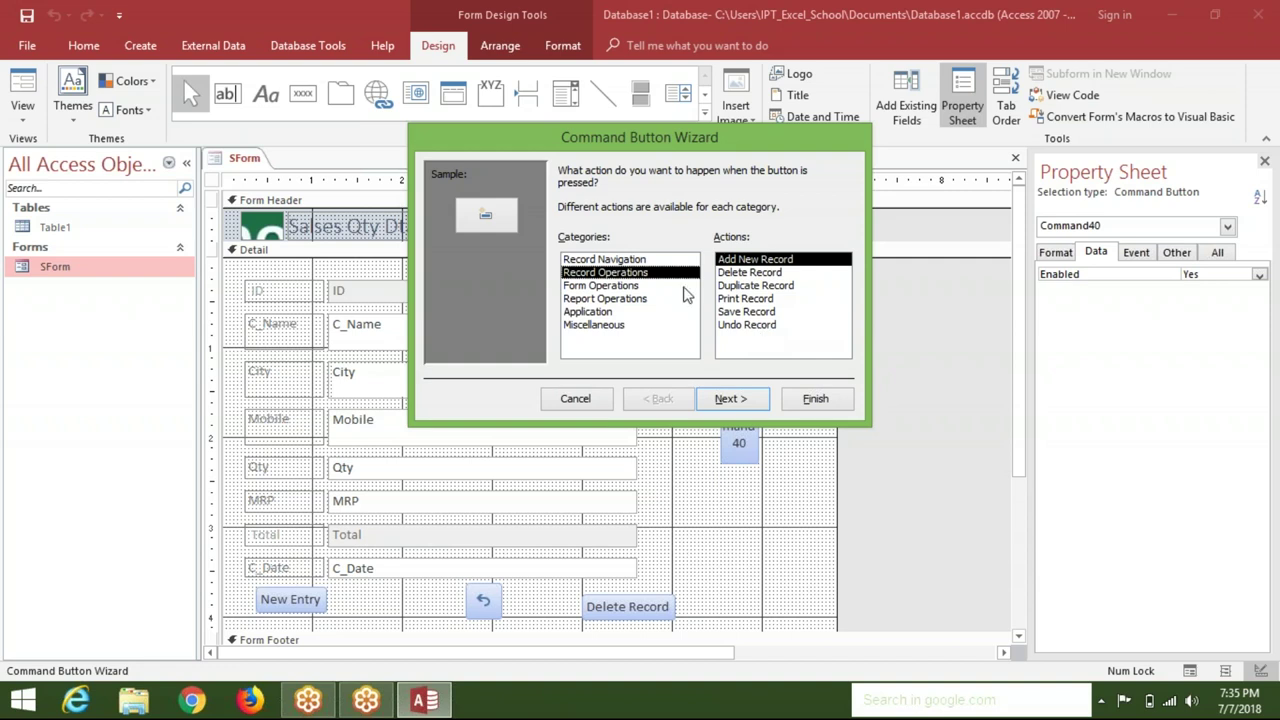
click(603, 286)
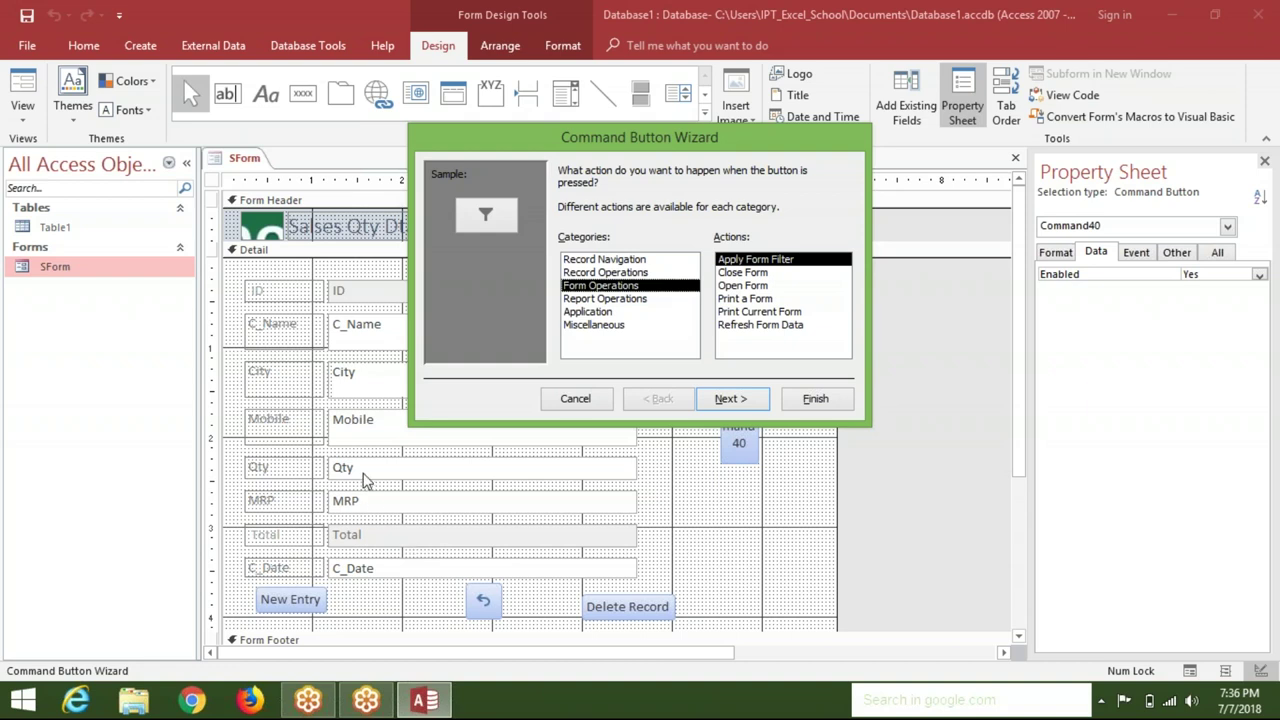
Browse Report Operations, Application and Miscellaneous, try Run Macro, then go back.
click(605, 298)
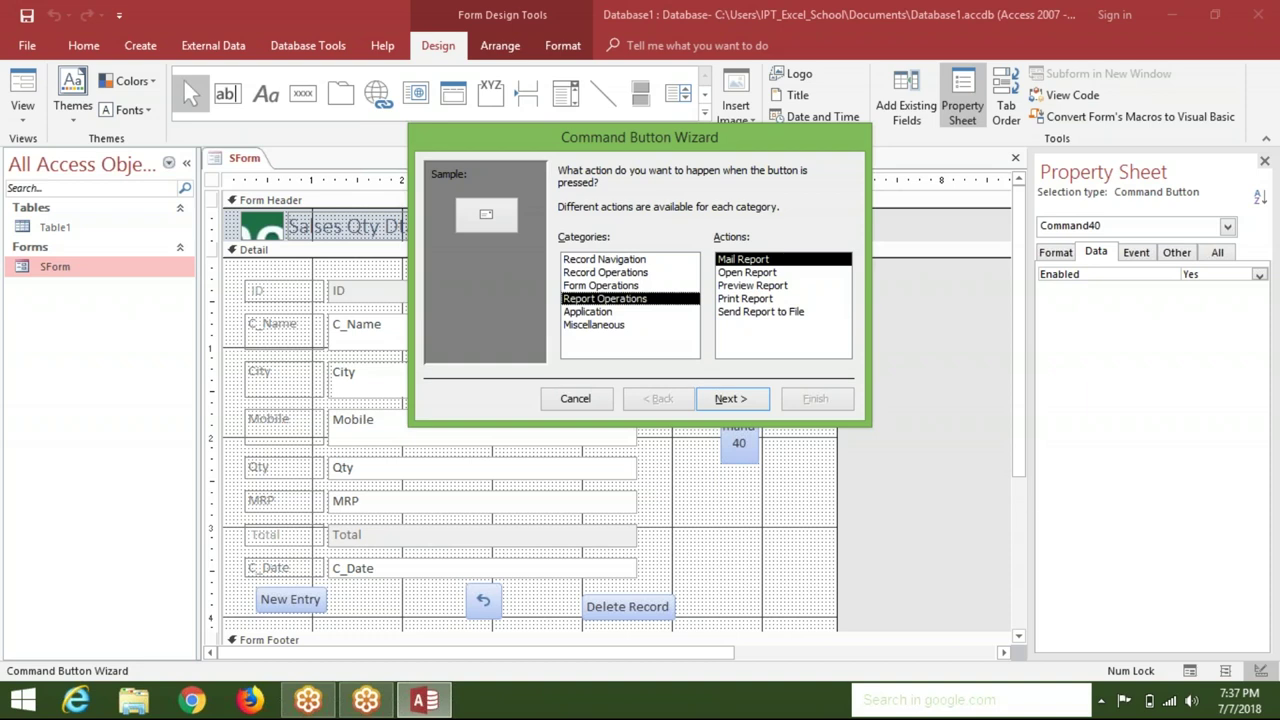
click(604, 312)
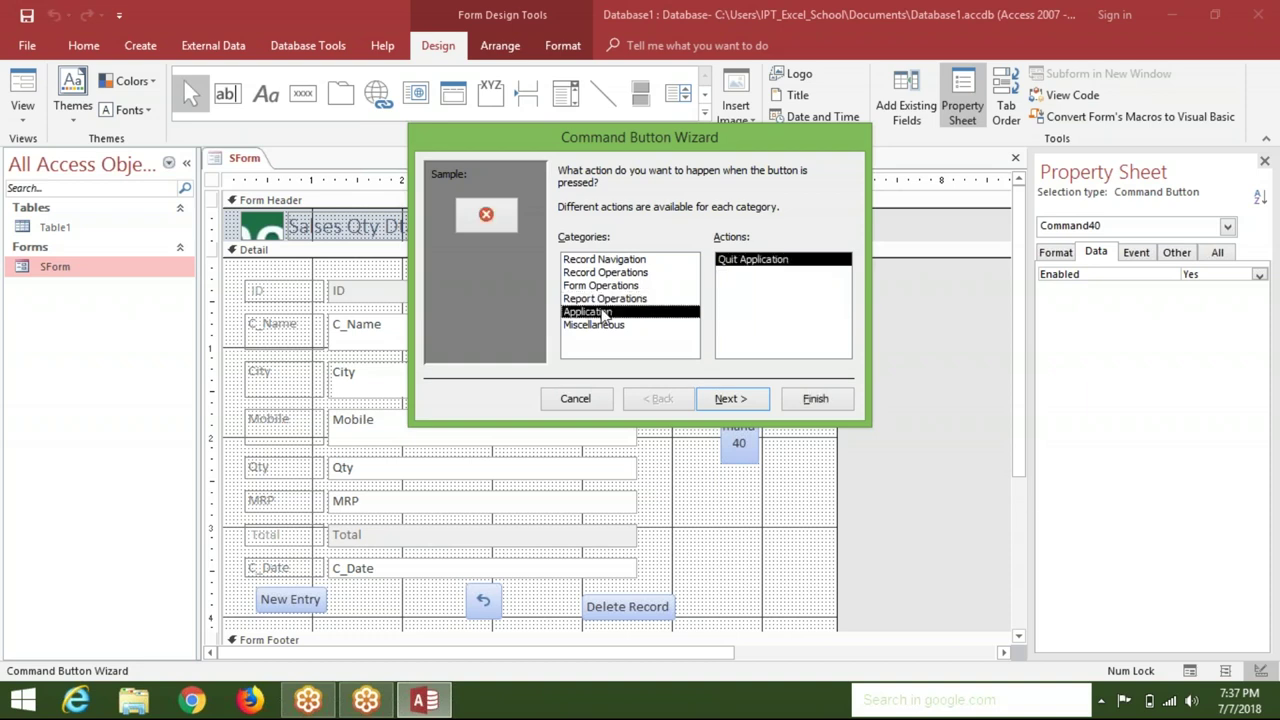
click(600, 325)
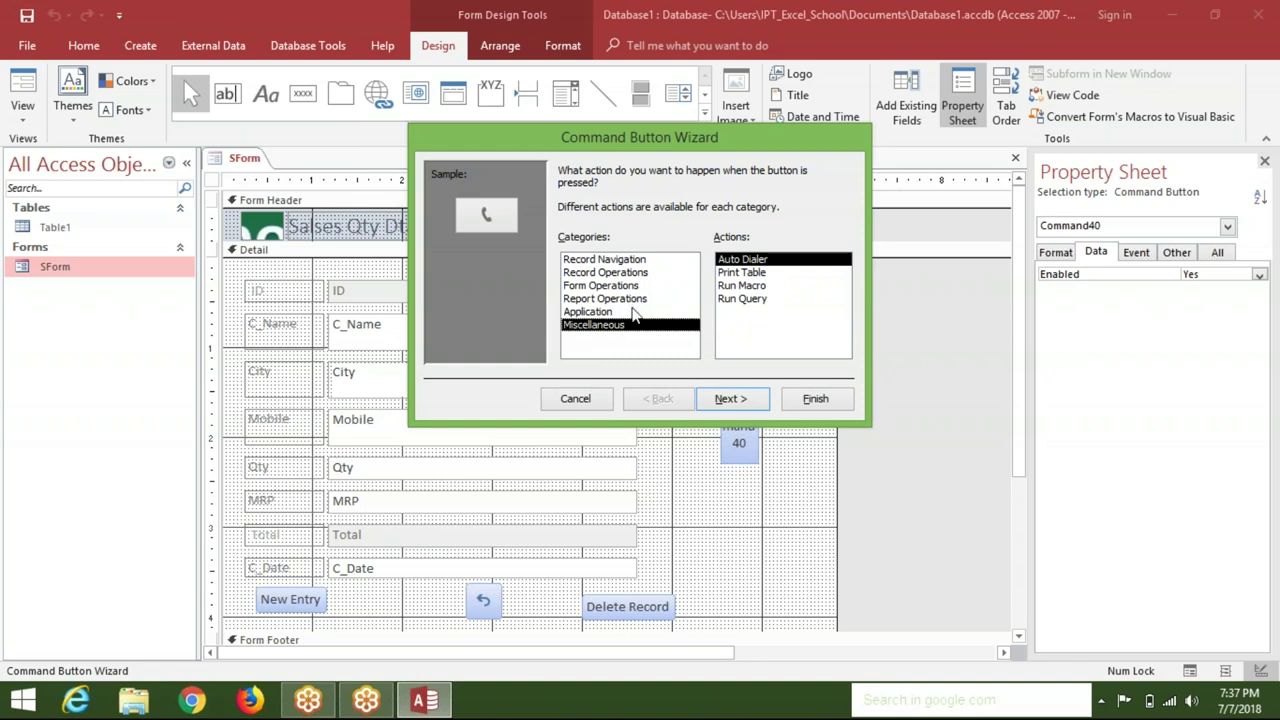
click(729, 272)
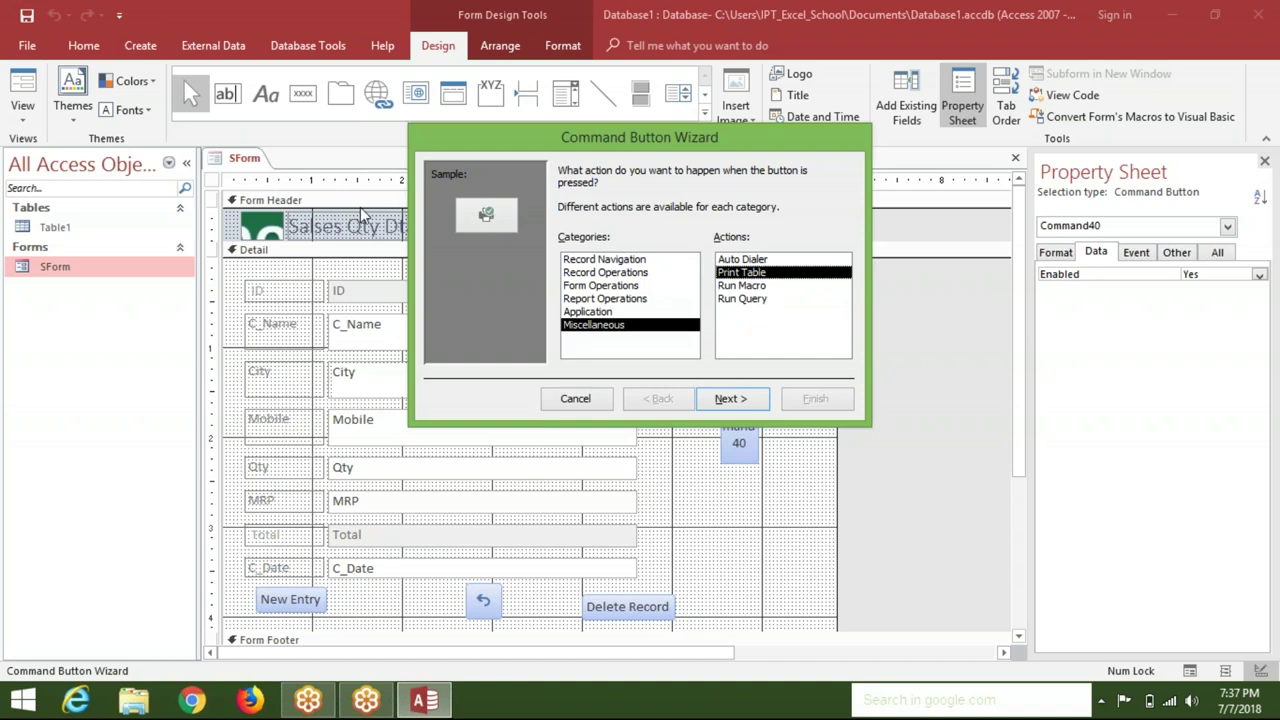
click(727, 287)
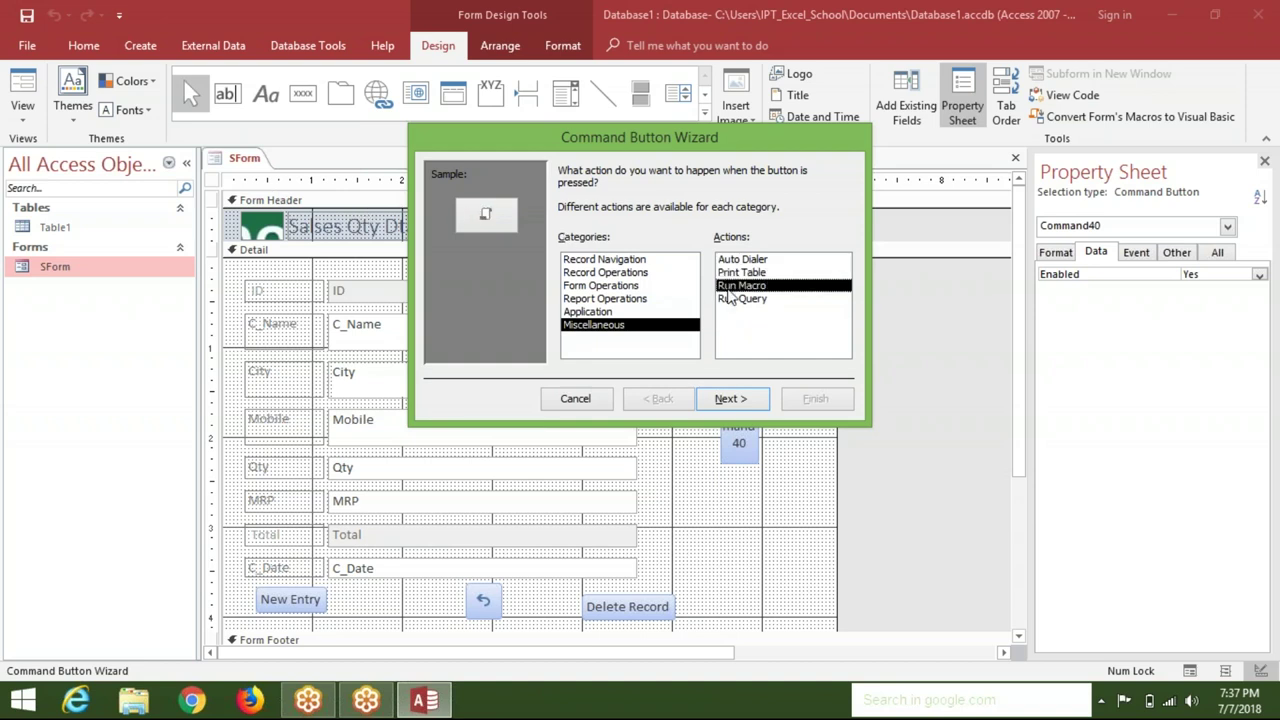
key(Return)
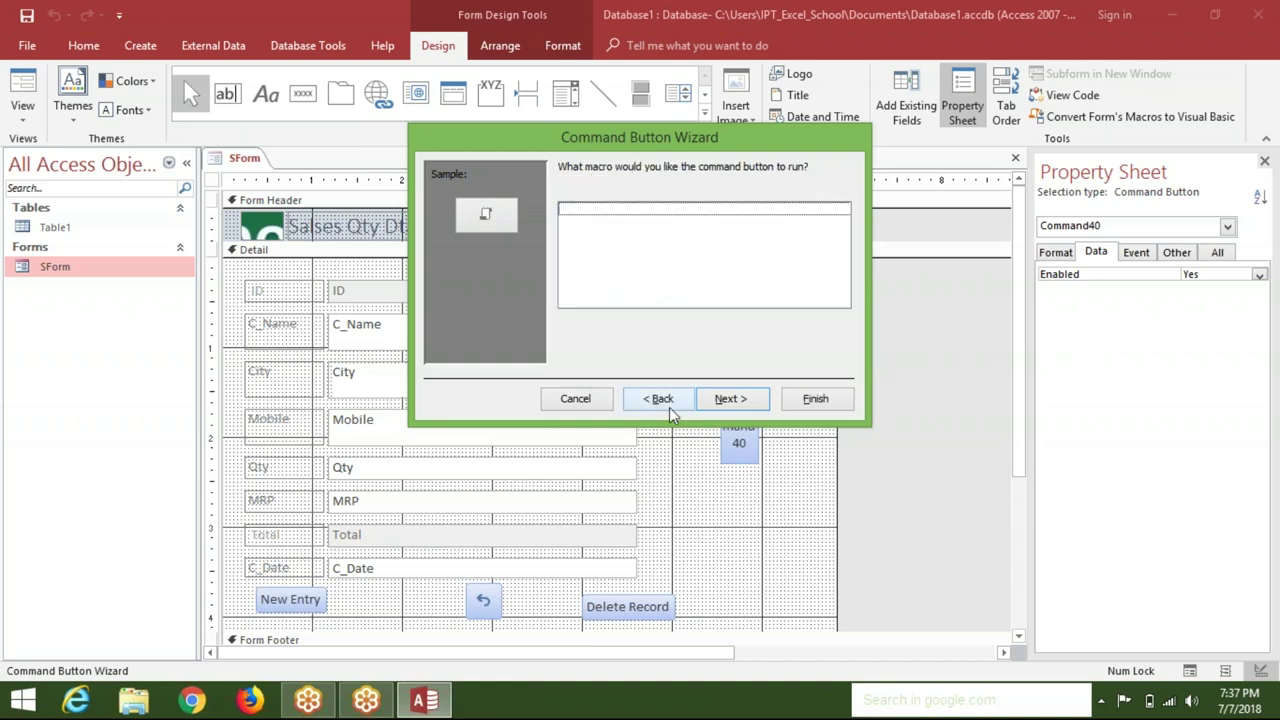
click(672, 400)
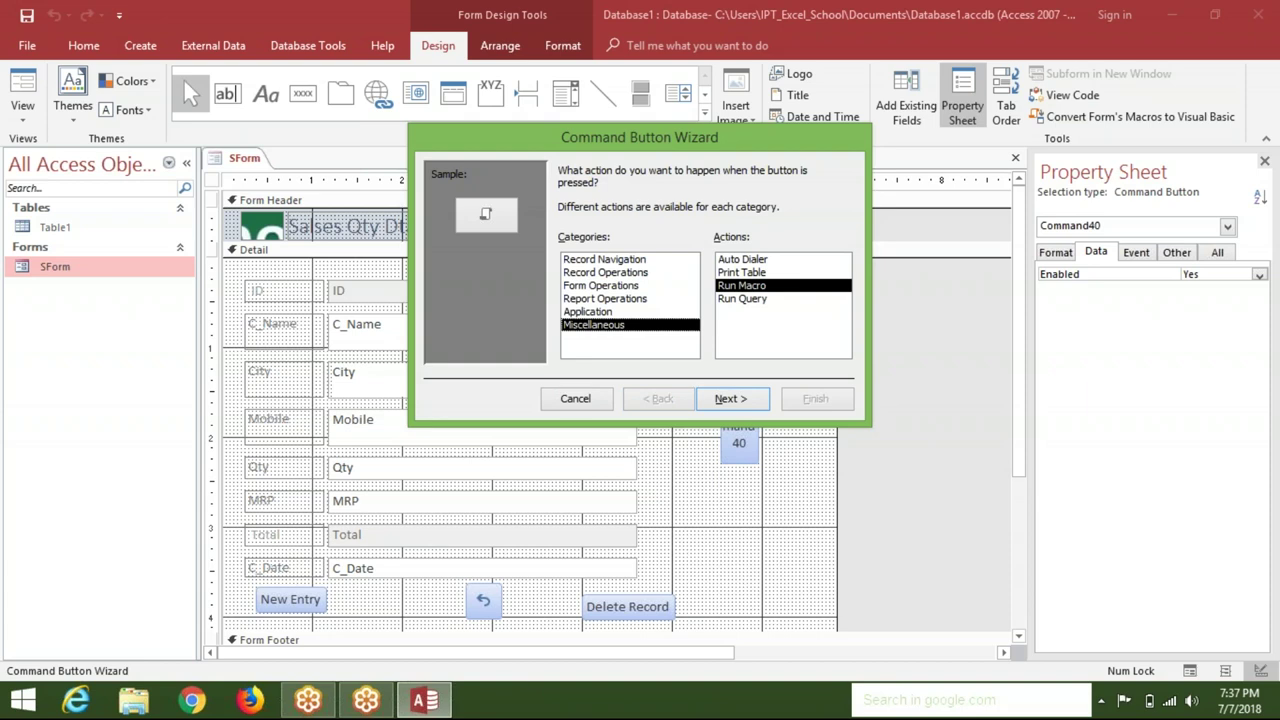
Preview Run Query, cycle through the action categories again, and cancel the wizard.
click(737, 299)
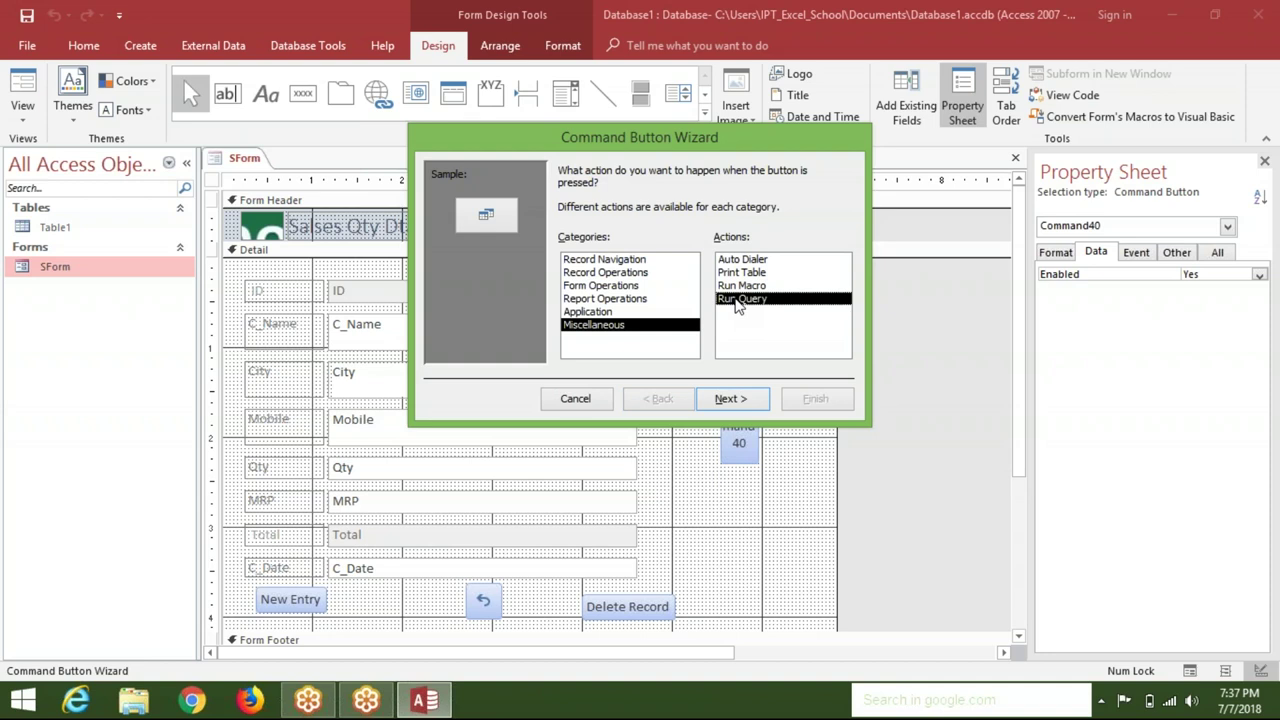
click(630, 299)
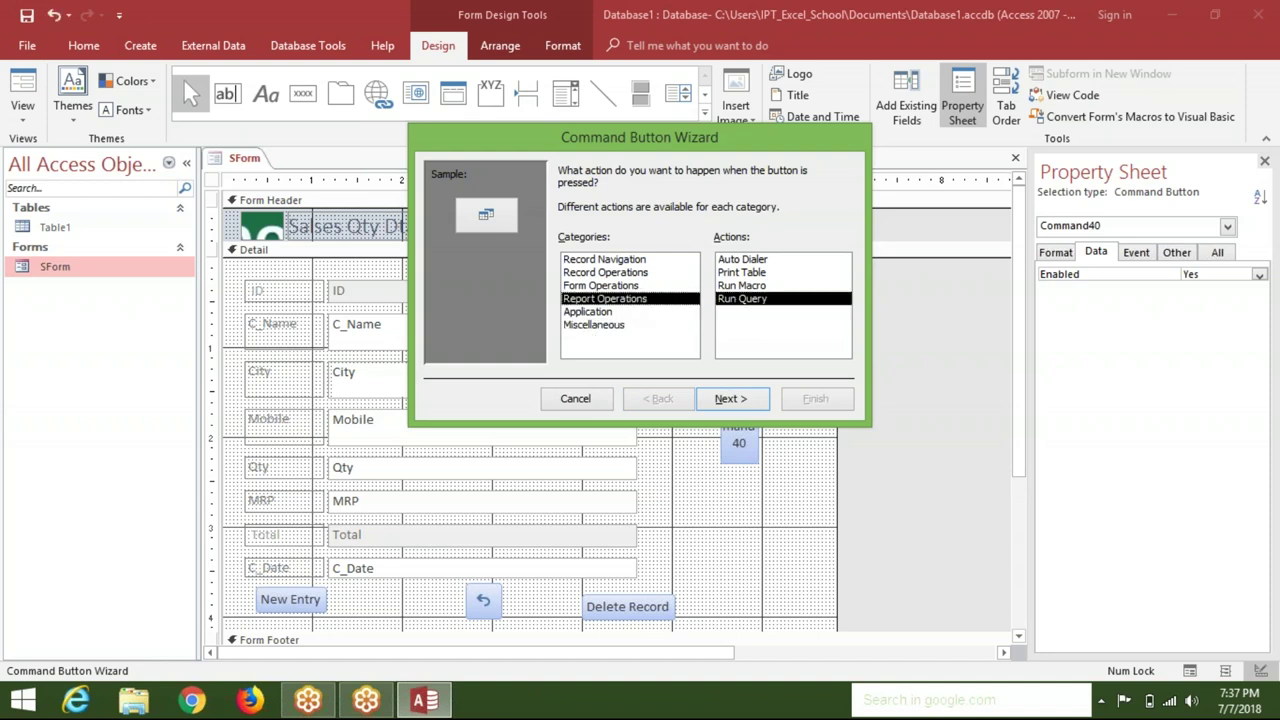
click(626, 286)
click(626, 273)
click(625, 262)
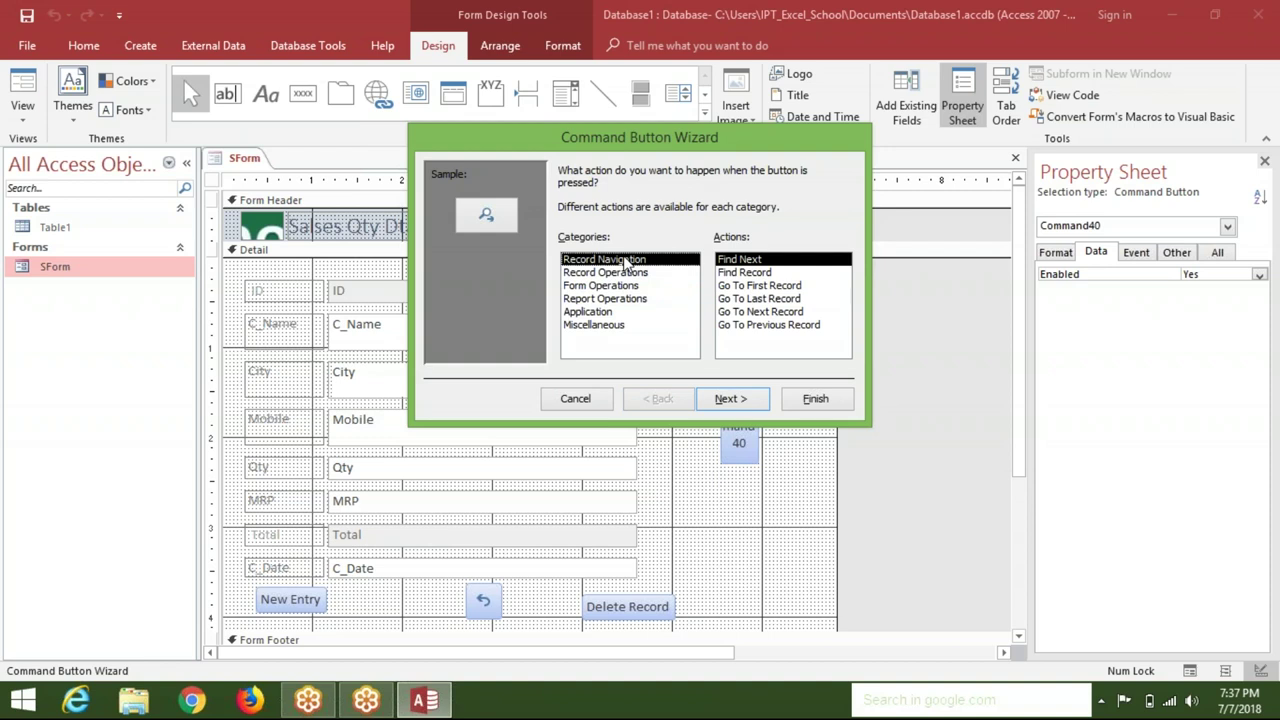
click(626, 273)
click(625, 299)
click(626, 286)
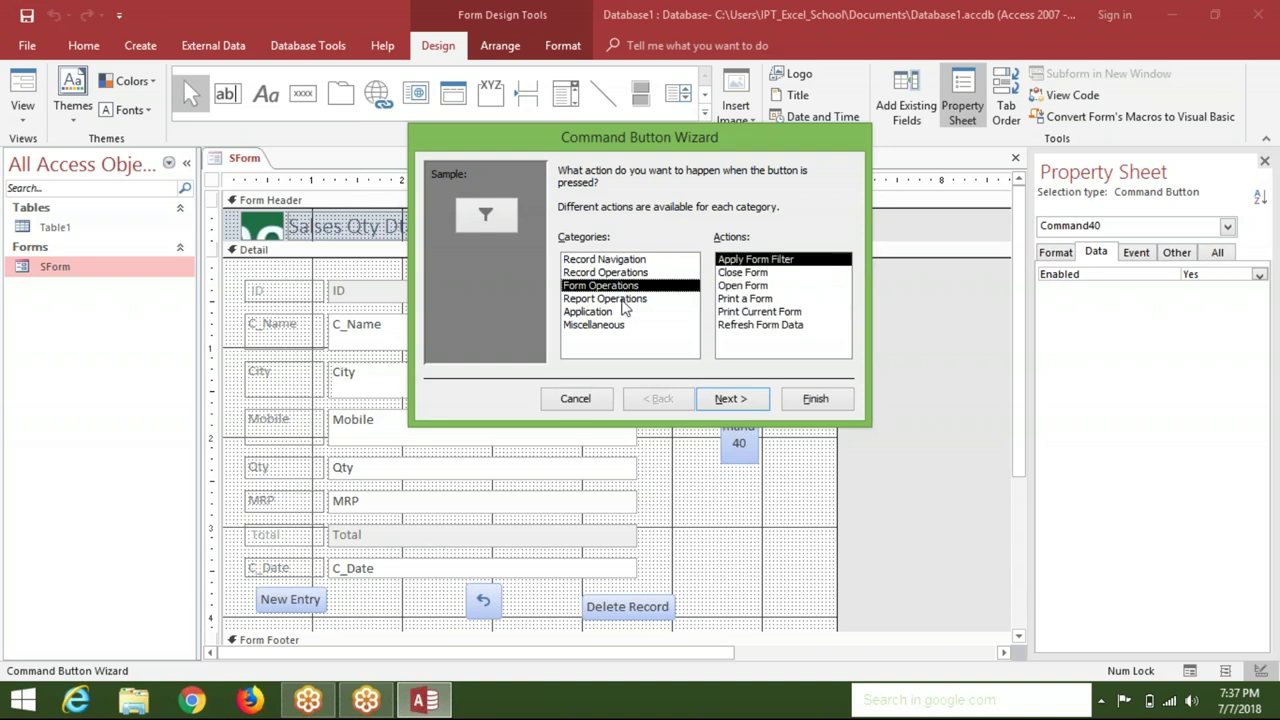
click(626, 299)
click(614, 312)
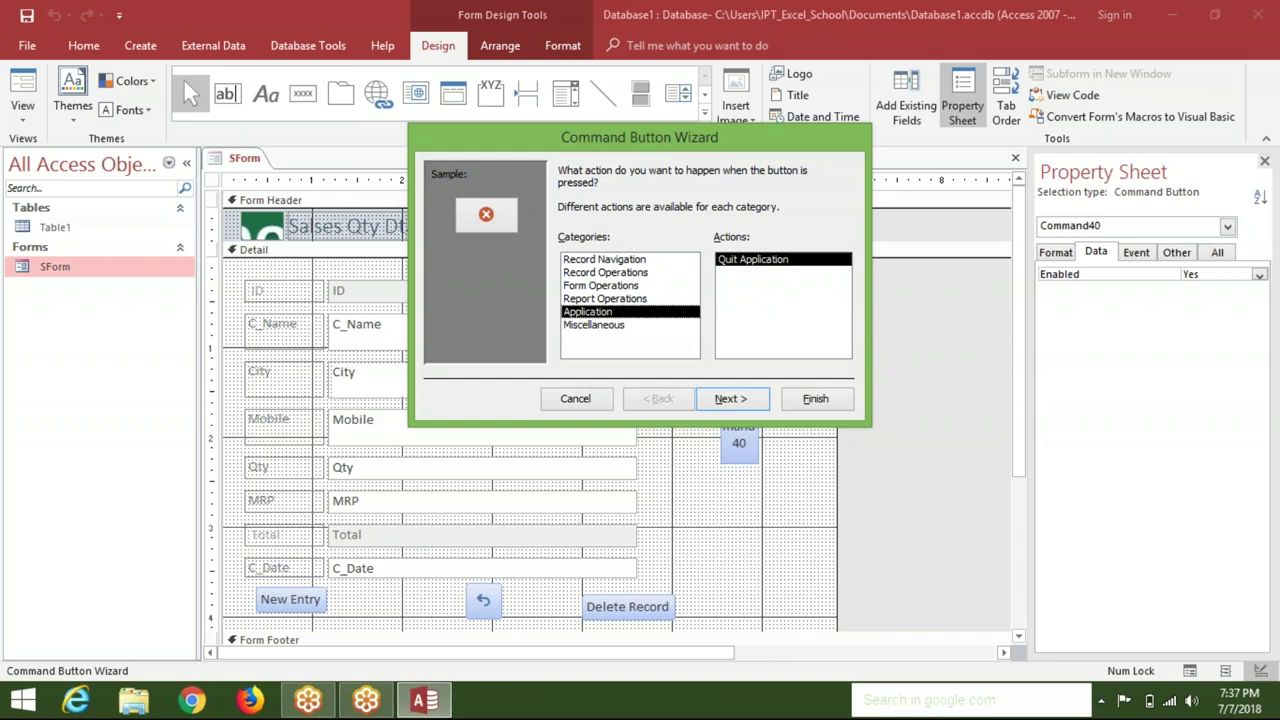
click(575, 398)
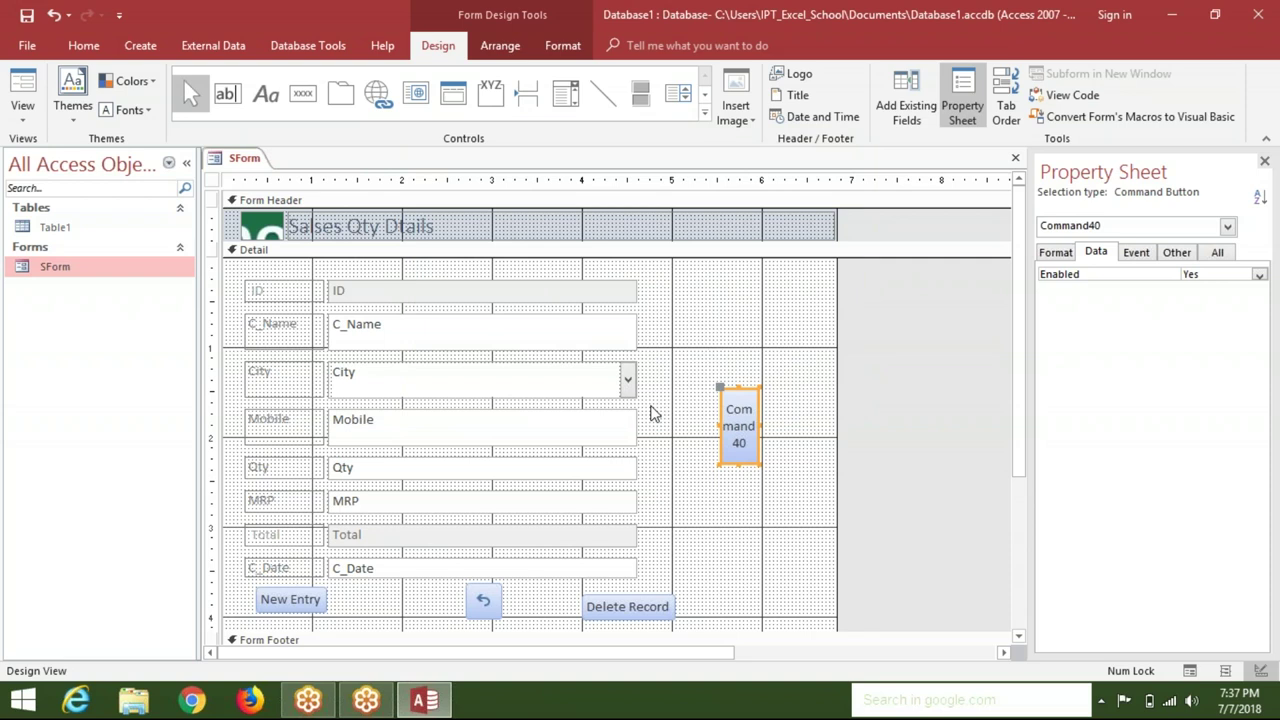
Delete the unused Command40 button and save SForm while closing its design.
key(Delete)
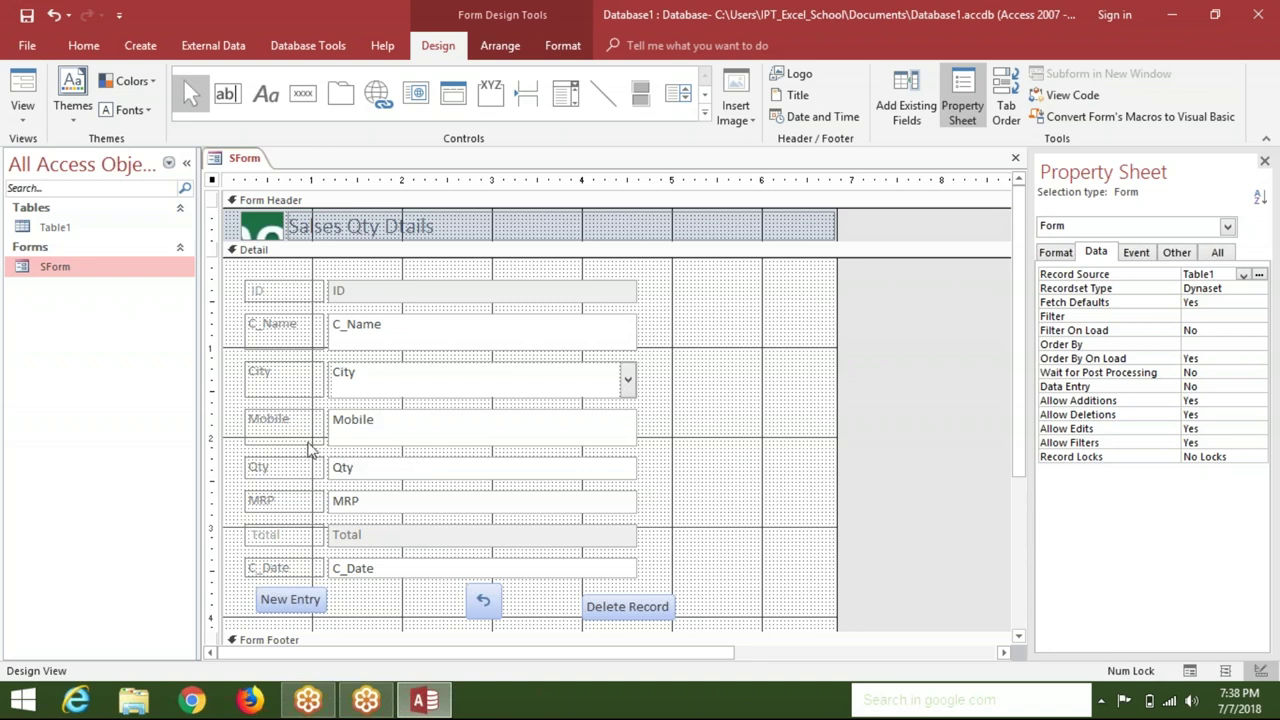
mouse_move(1156, 702)
click(1258, 14)
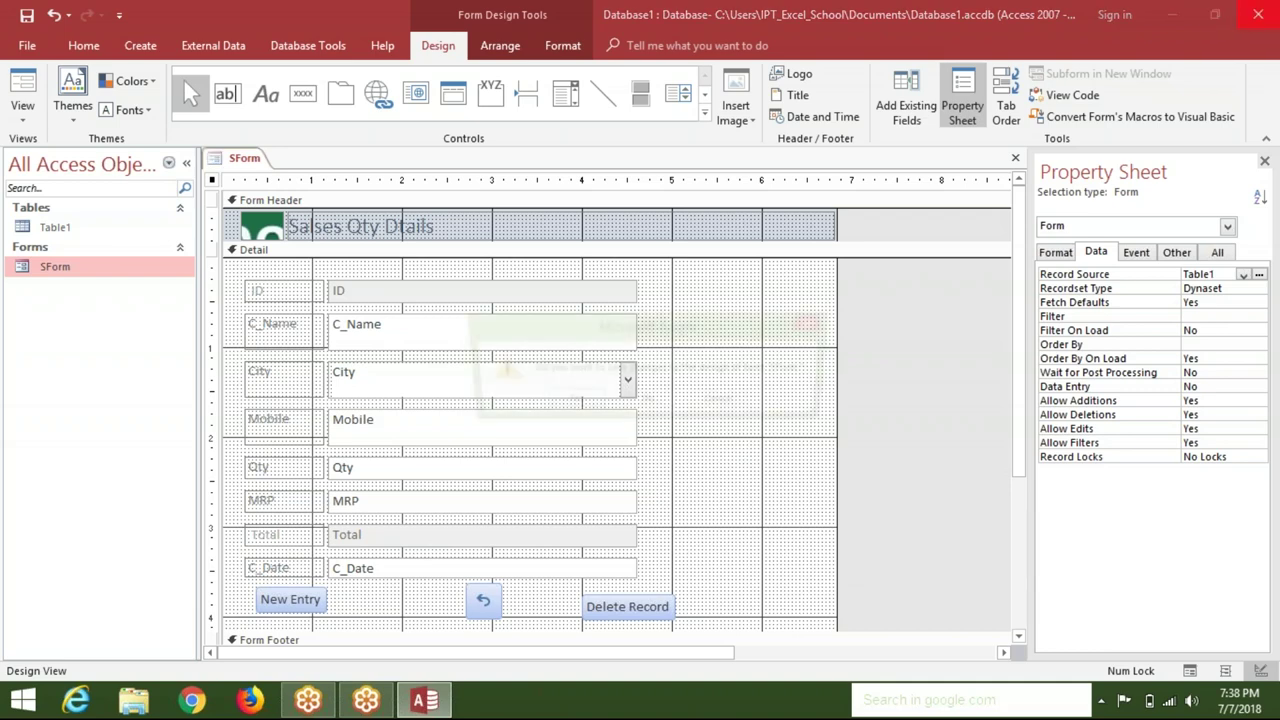
click(566, 402)
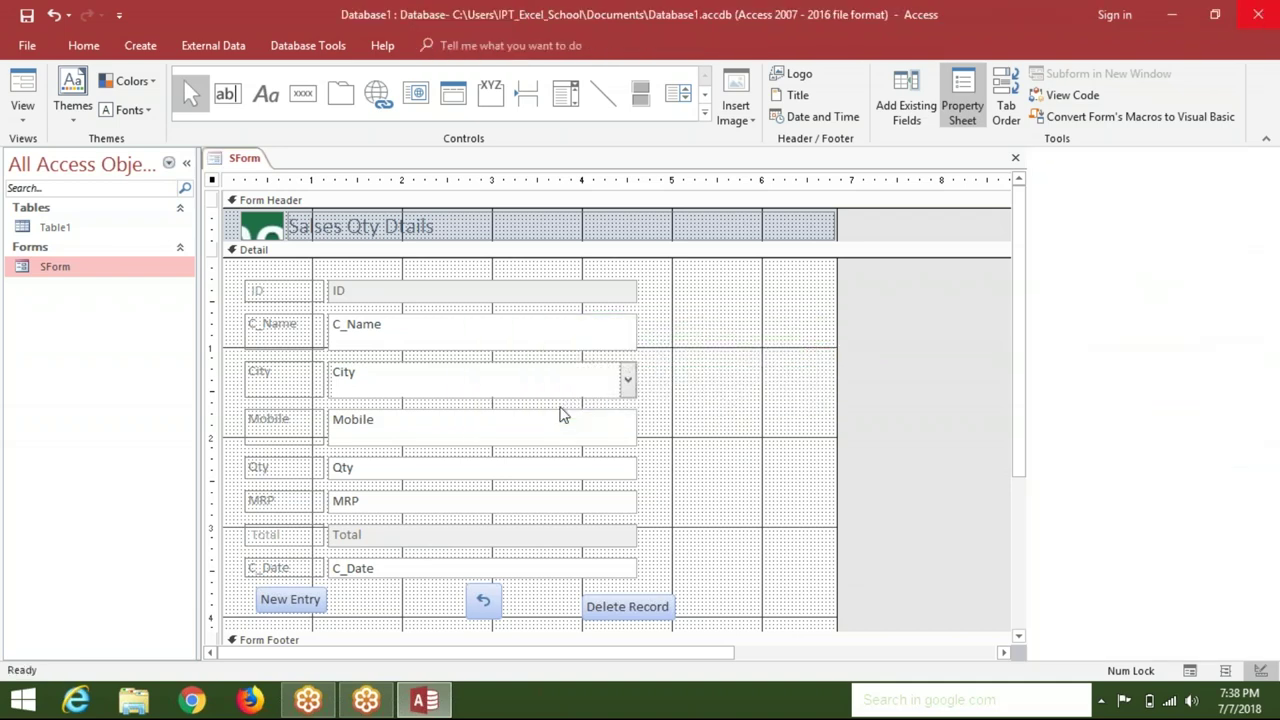